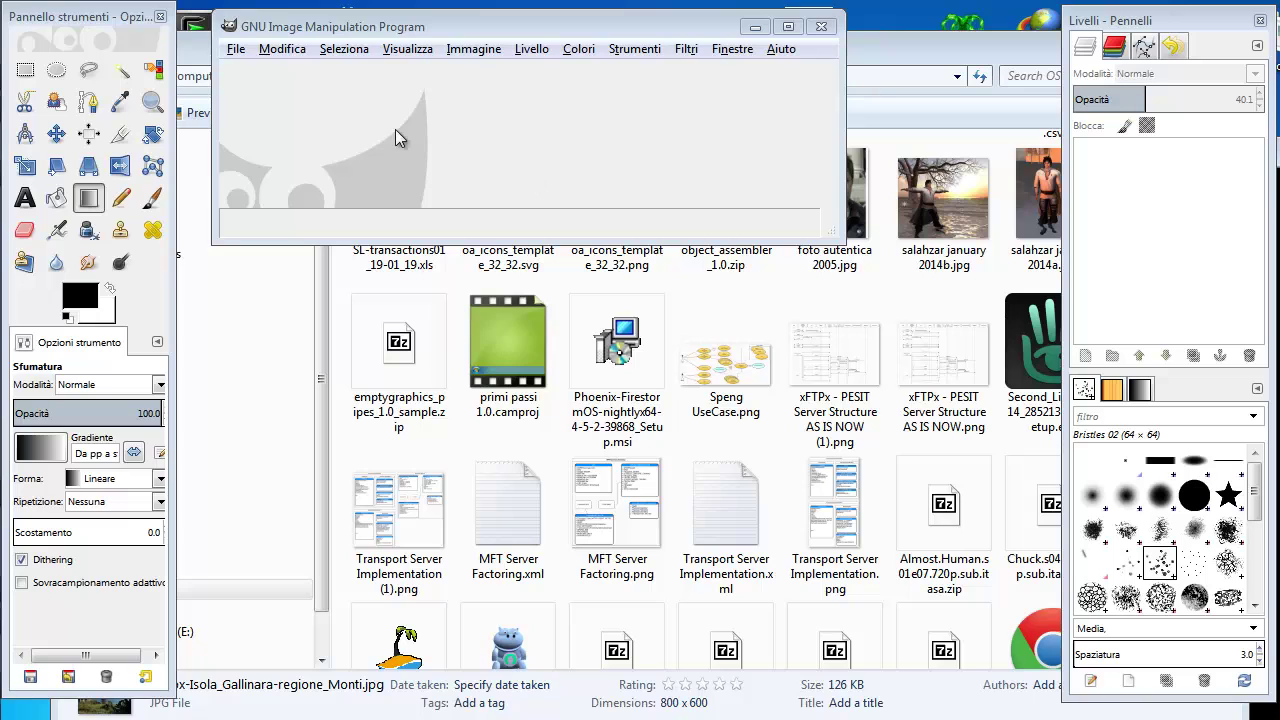
# Step: Browse the File and Edit menus, try single-window mode, revert, and reposition the dock
pyautogui.click(237, 52)
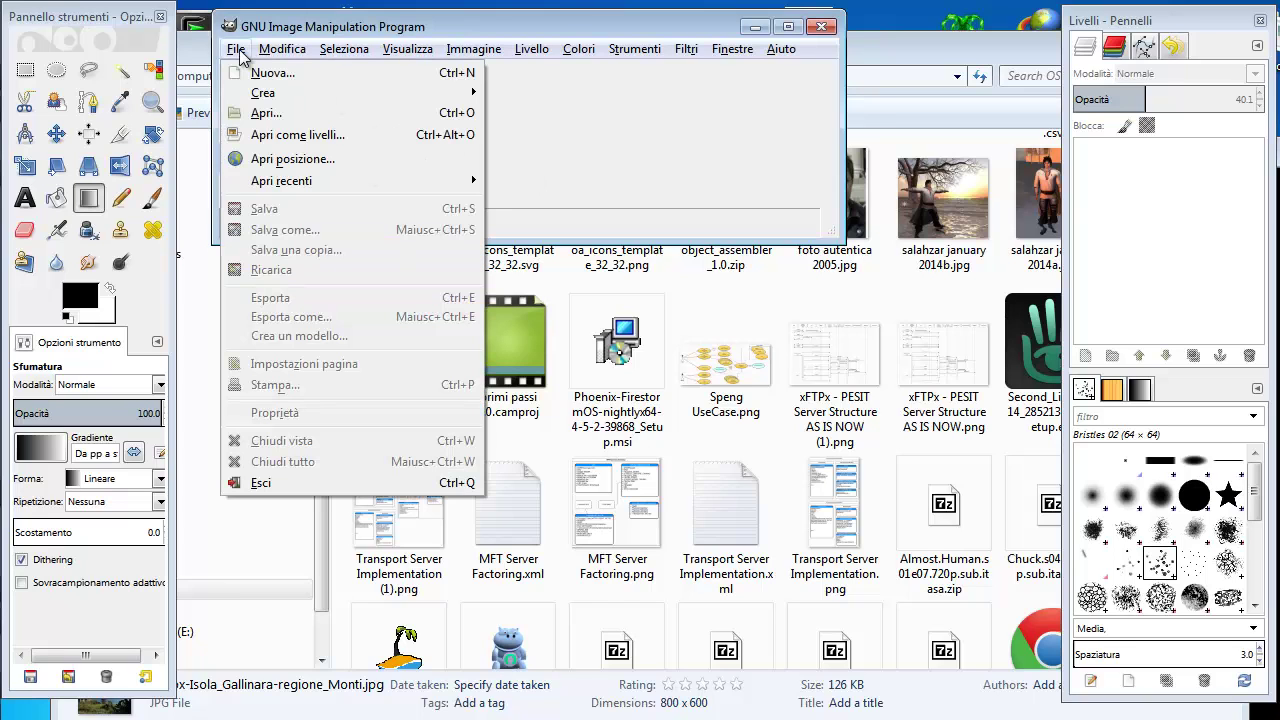
pyautogui.click(380, 37)
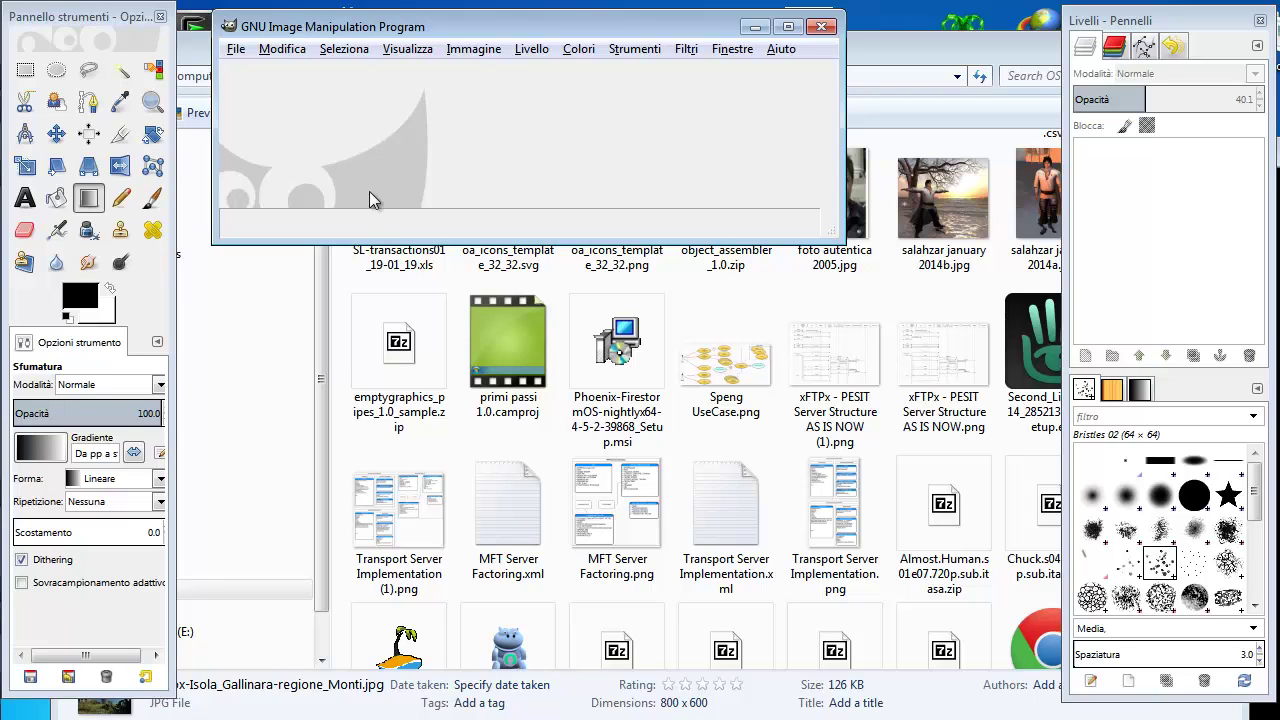
pyautogui.click(718, 50)
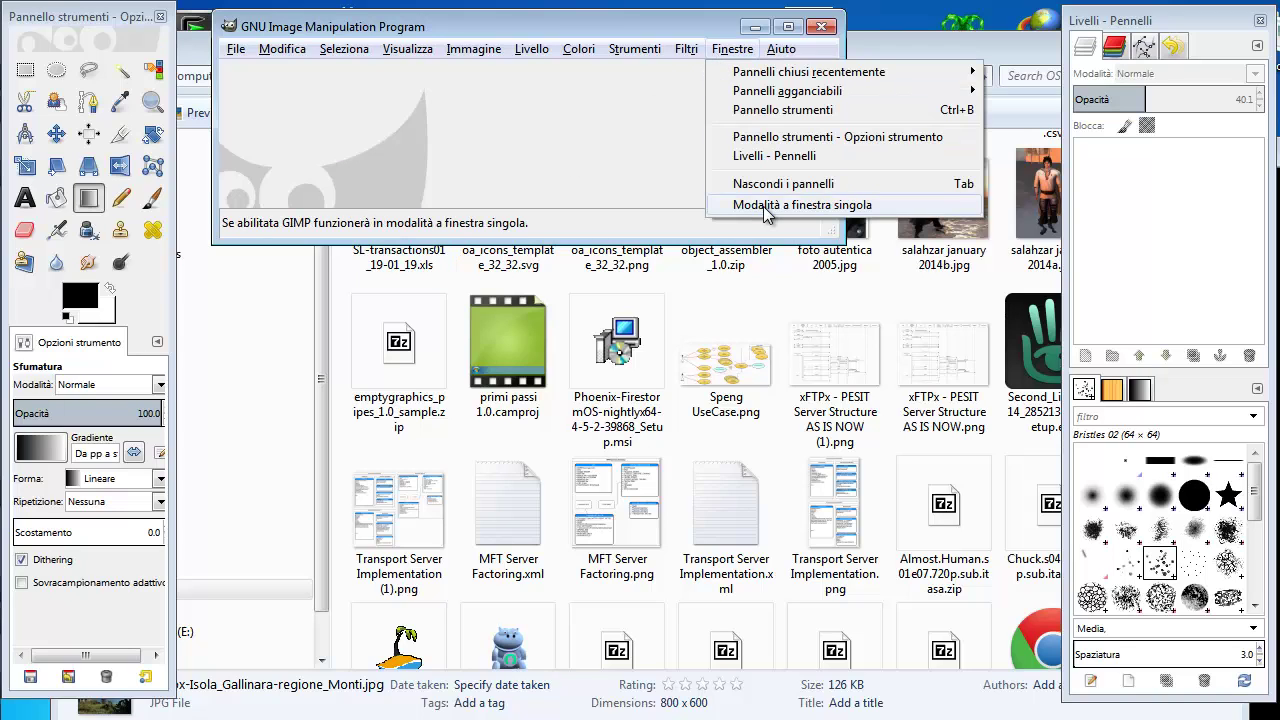
pyautogui.click(763, 206)
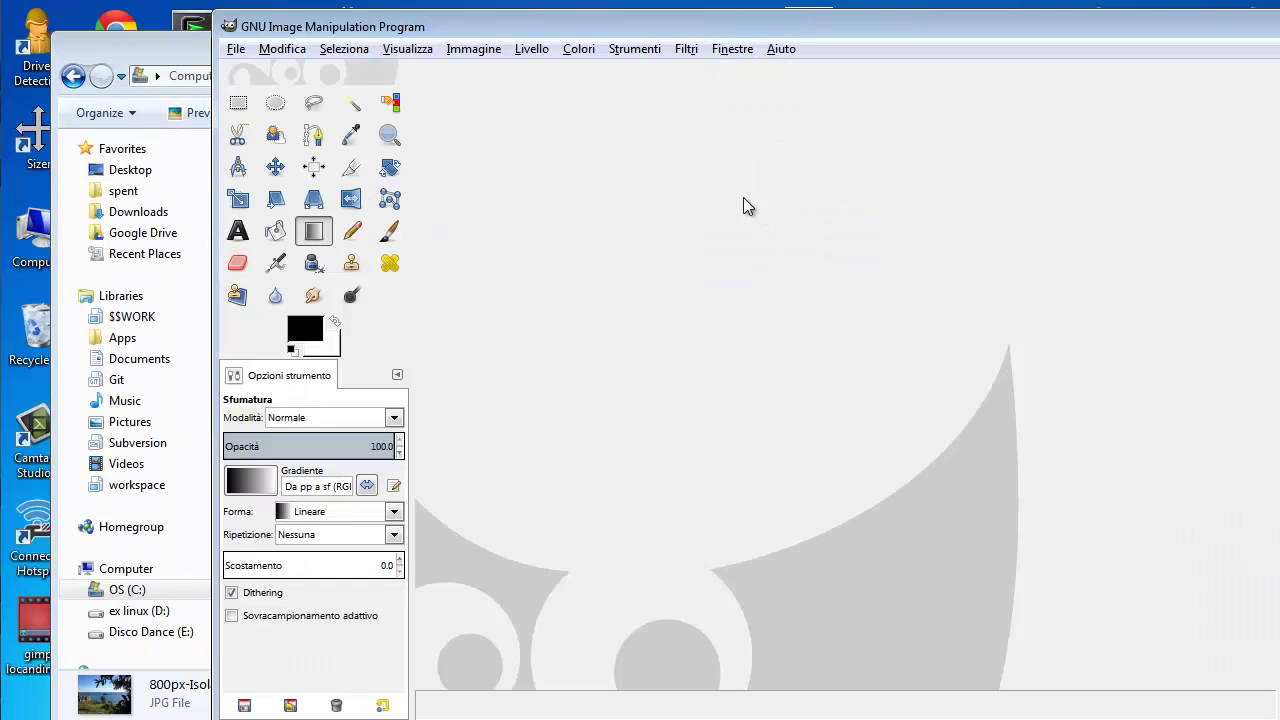
pyautogui.click(719, 50)
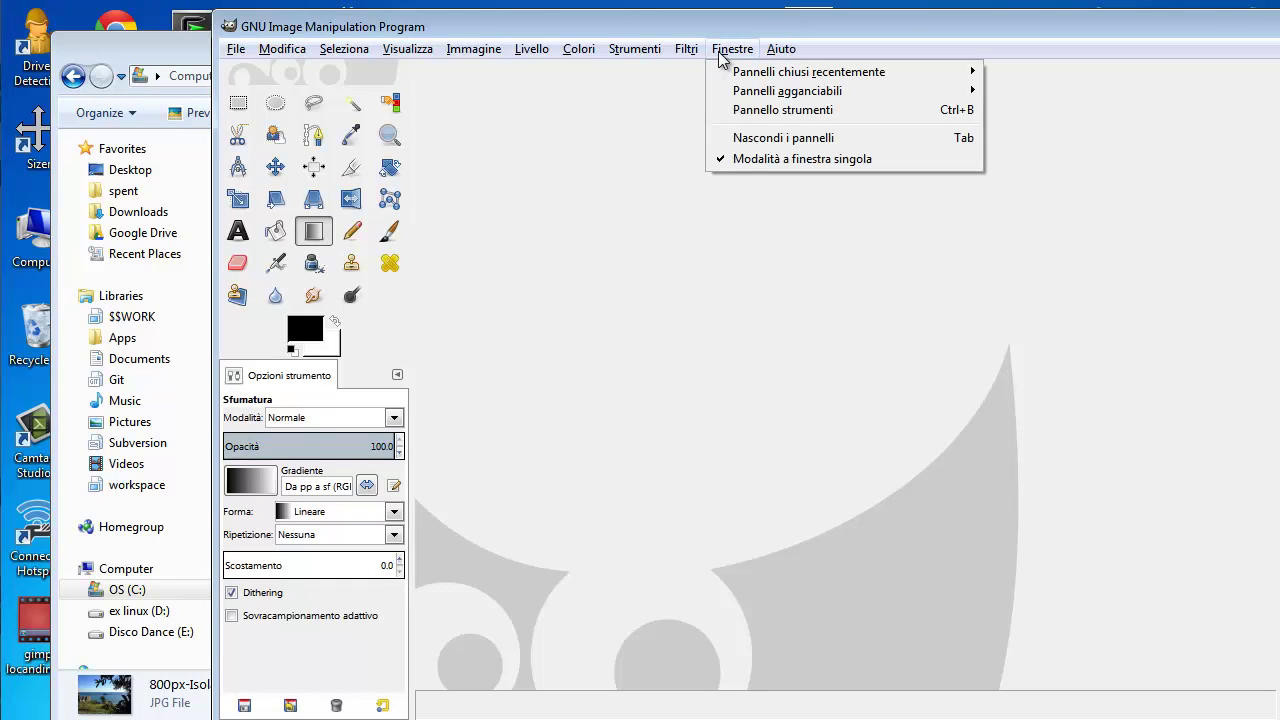
pyautogui.click(751, 159)
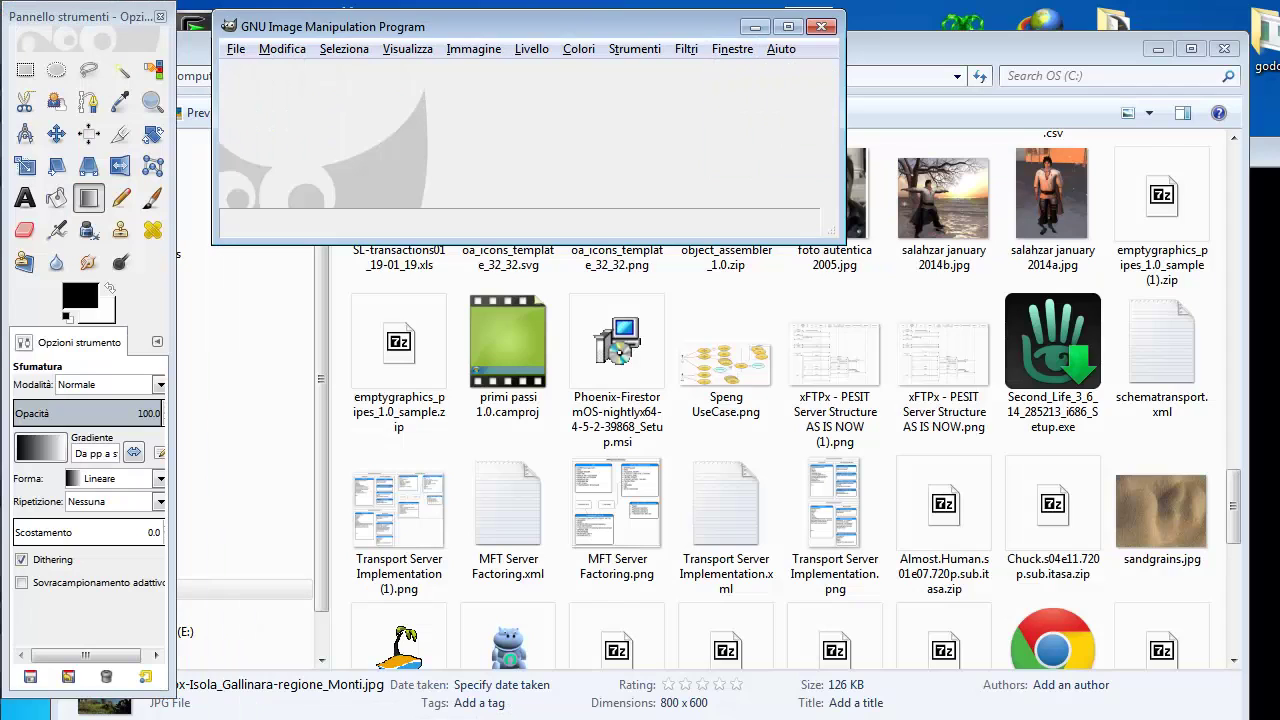
pyautogui.moveTo(1265, 40); pyautogui.dragTo(1120, 40)
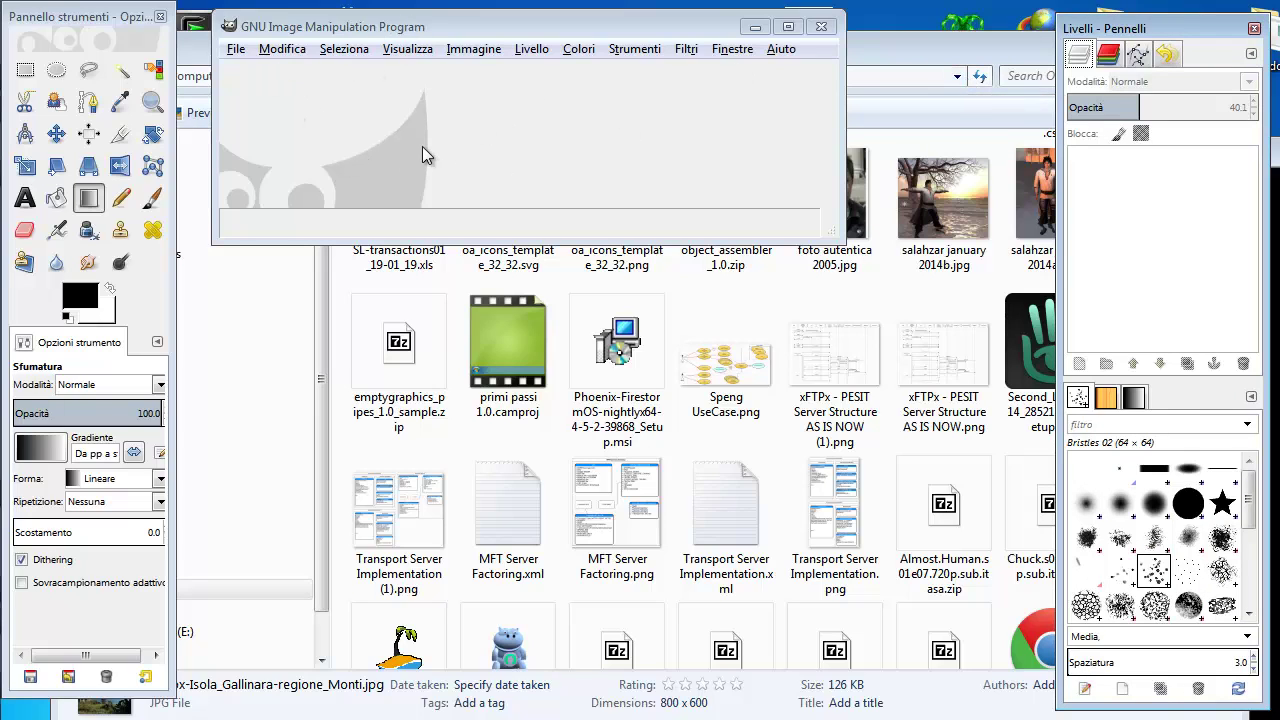
# Step: Create a new blank white 640×400 image via File > Nuova
pyautogui.click(236, 52)
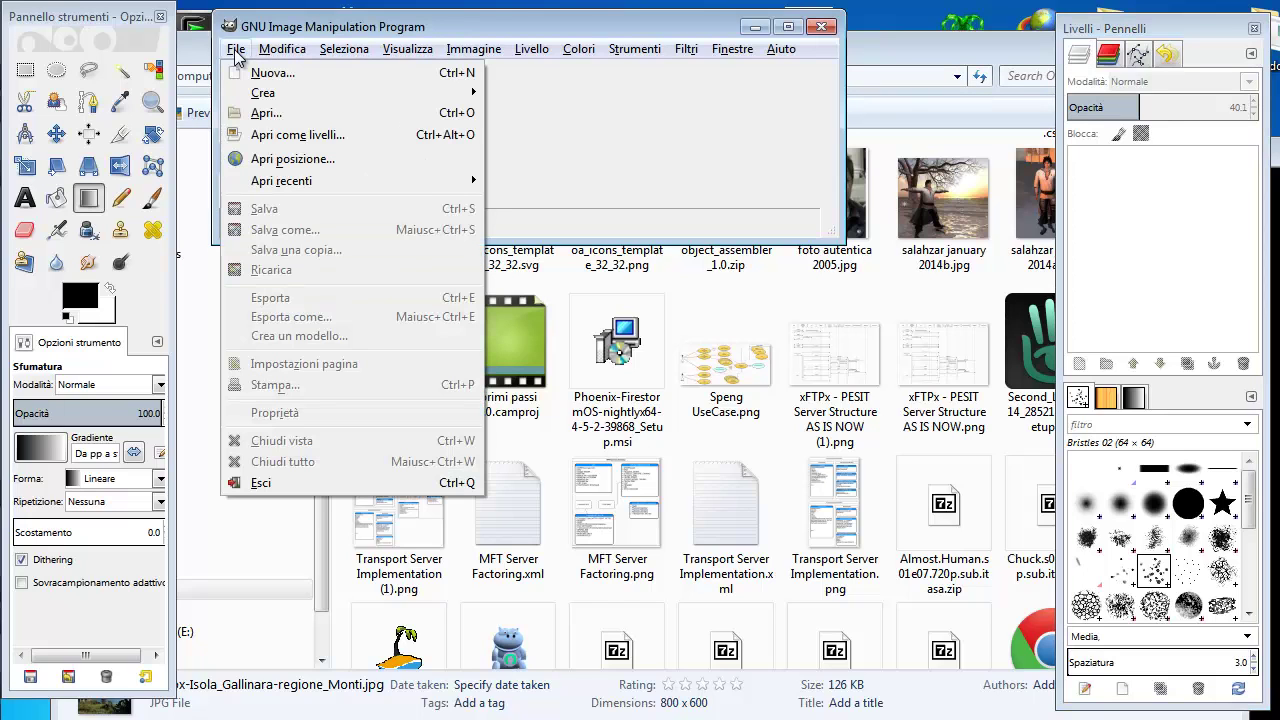
pyautogui.click(252, 73)
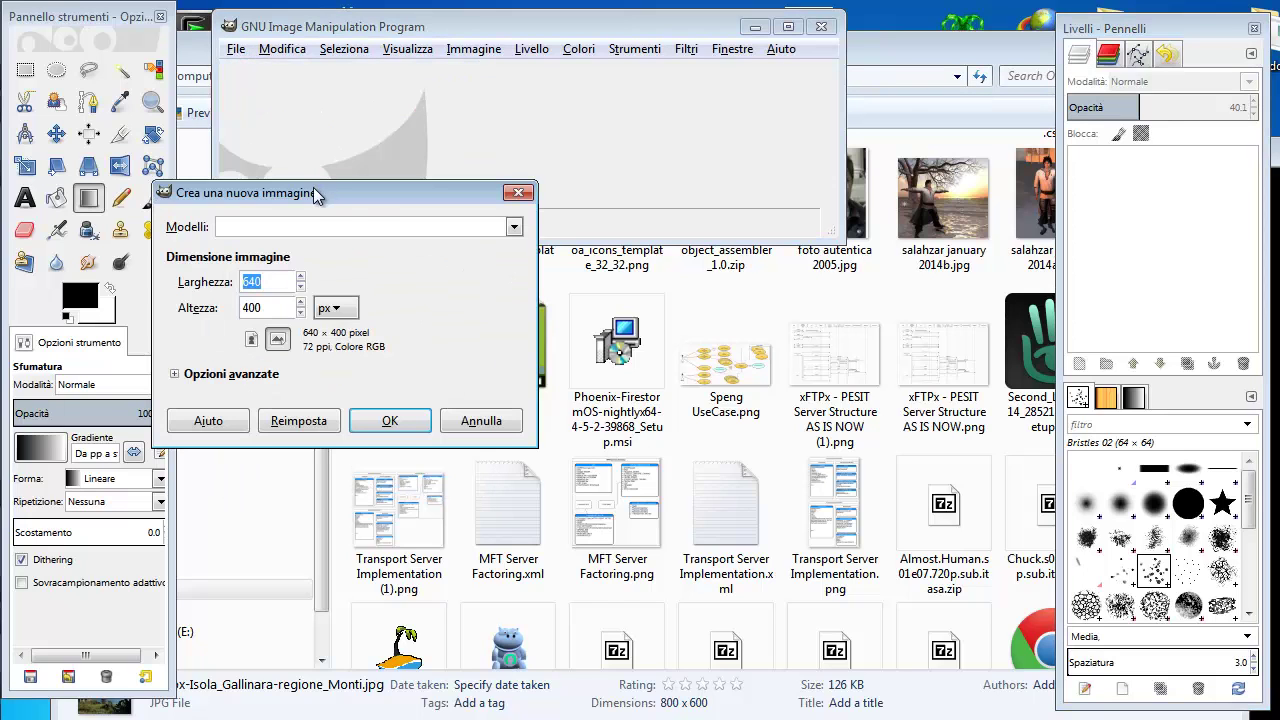
pyautogui.moveTo(313, 192); pyautogui.dragTo(373, 207)
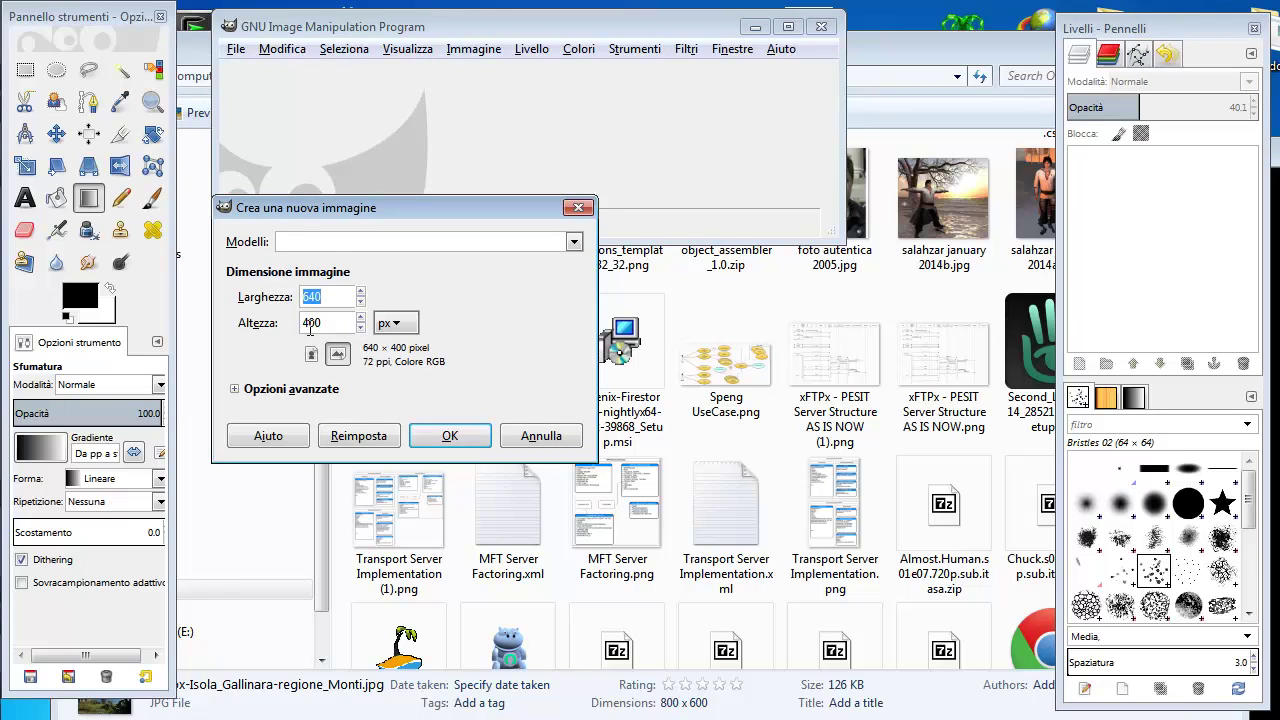
pyautogui.click(450, 436)
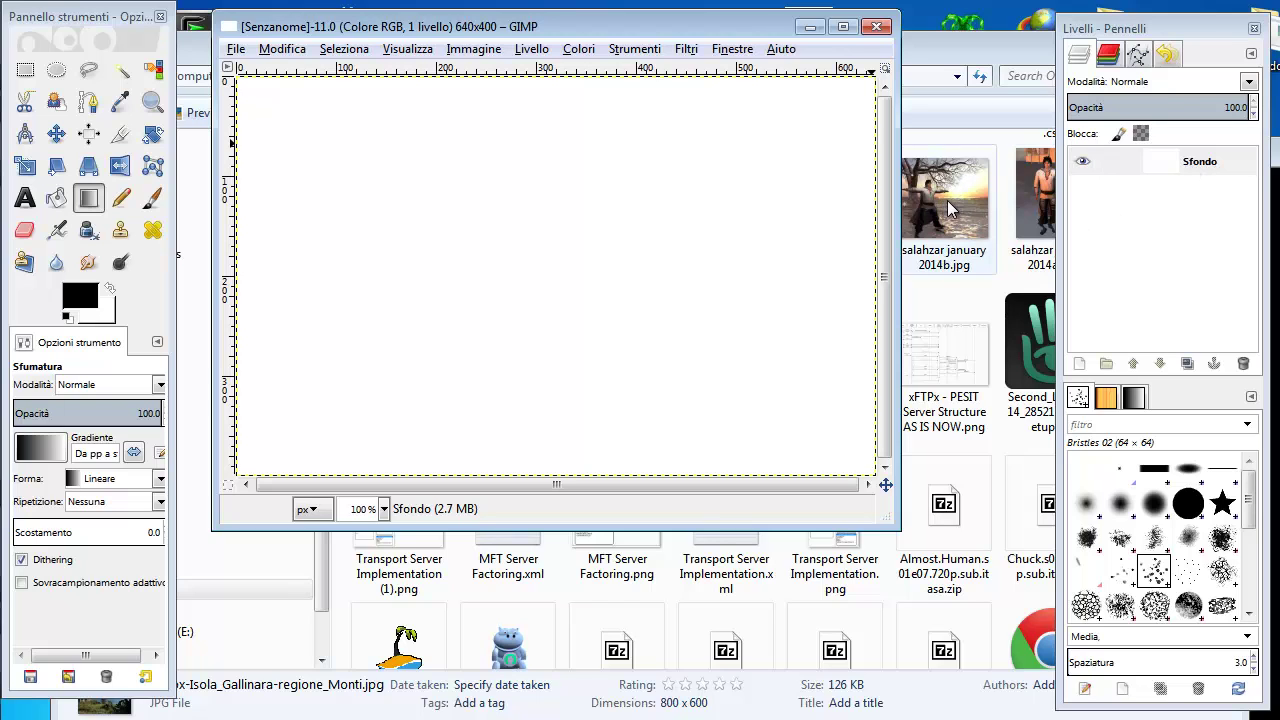
# Step: Drag salahzar january 2014b.jpg from Explorer onto the canvas as a new layer
pyautogui.moveTo(957, 213); pyautogui.dragTo(348, 235)
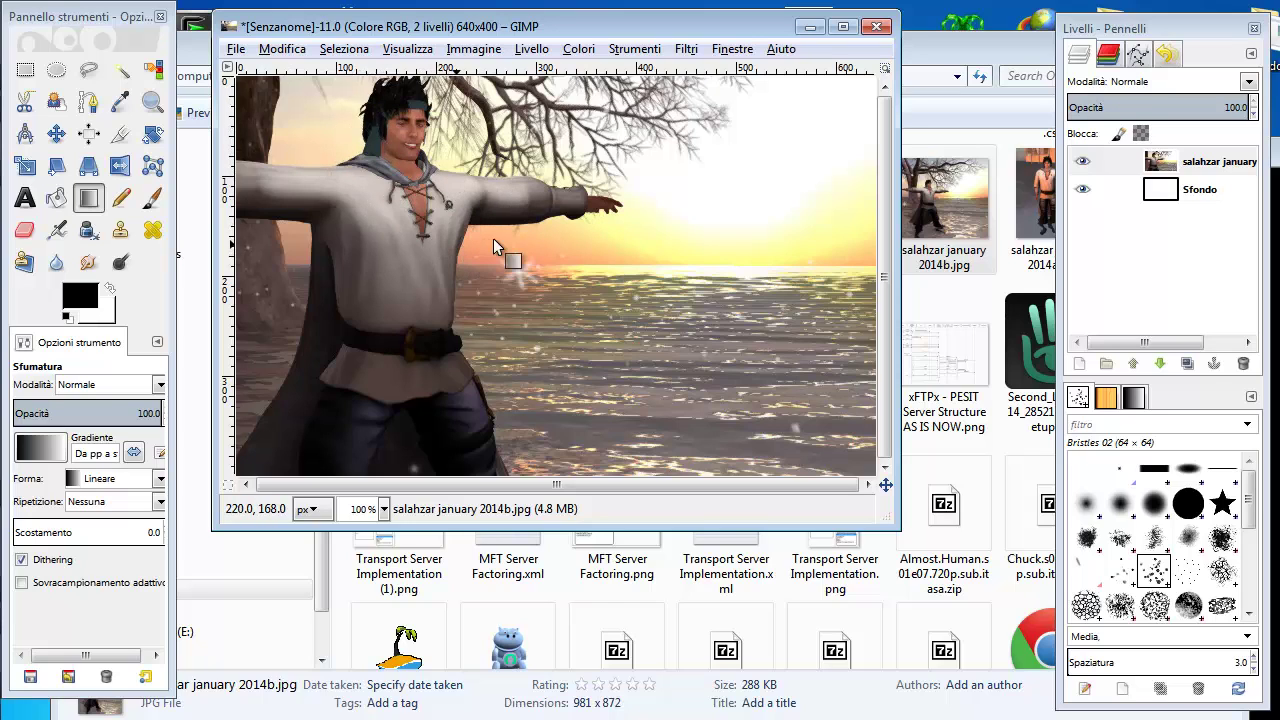
# Step: Scale the photo layer to 652×552
pyautogui.click(25, 165)
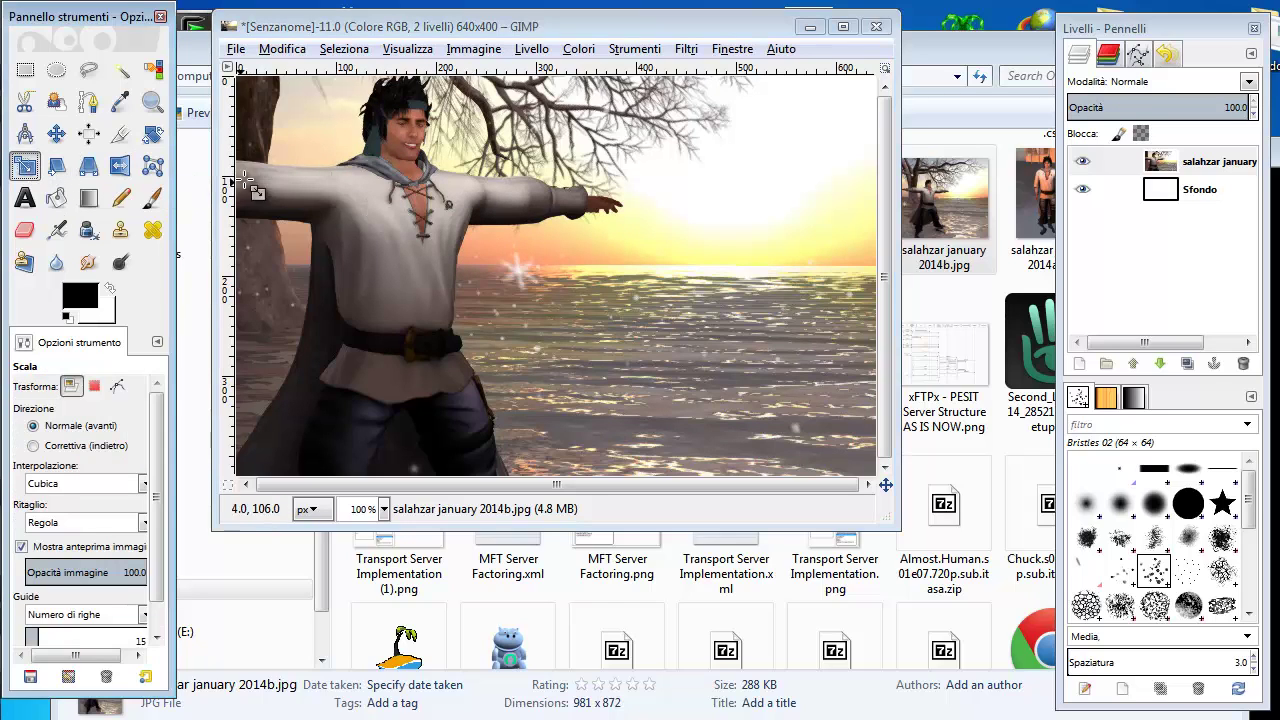
pyautogui.moveTo(370, 160)
pyautogui.mouseDown()
pyautogui.moveTo(565, 275)
pyautogui.moveTo(675, 465)
pyautogui.mouseUp()
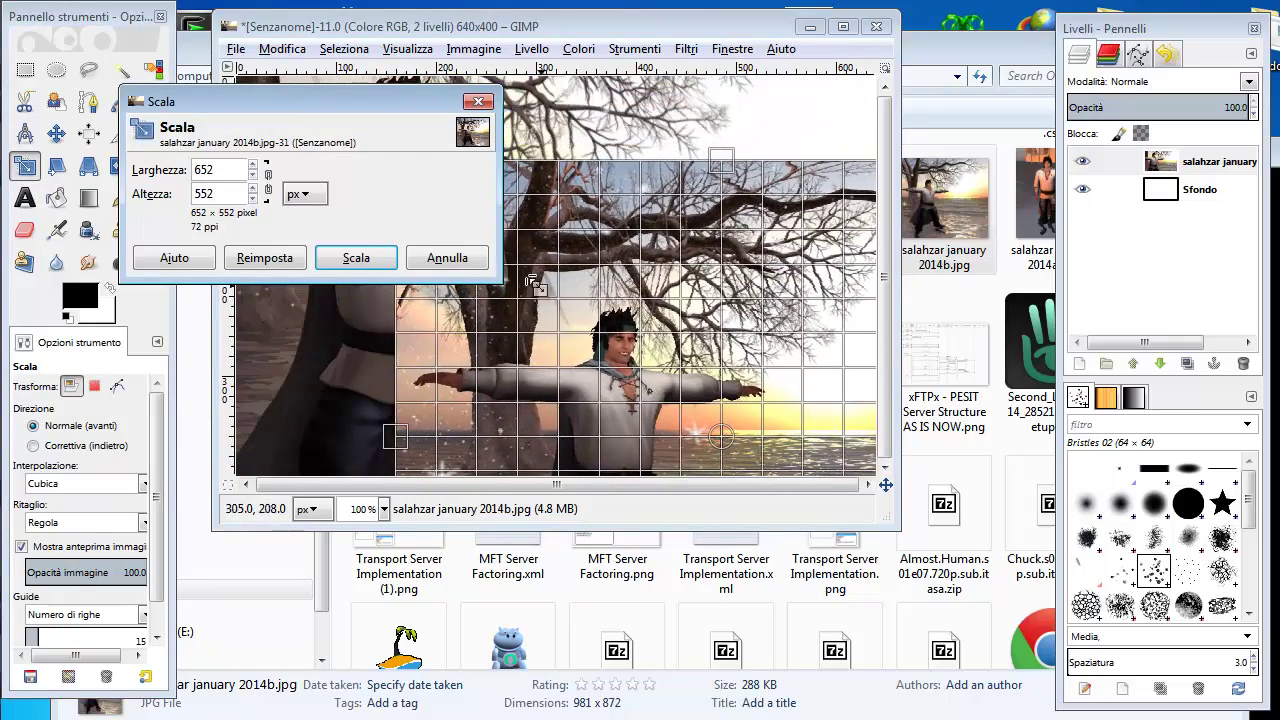
pyautogui.click(343, 262)
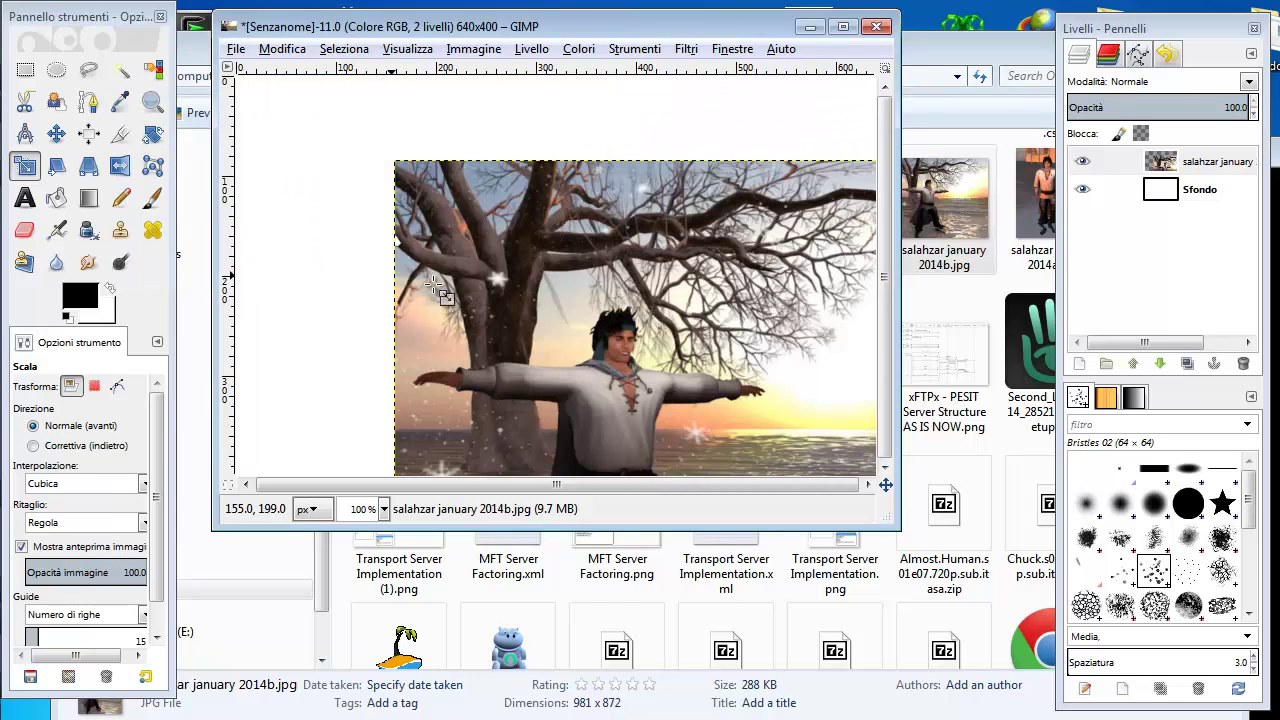
# Step: Move the photo layer so it covers the canvas, man and tree on the left
pyautogui.click(56, 133)
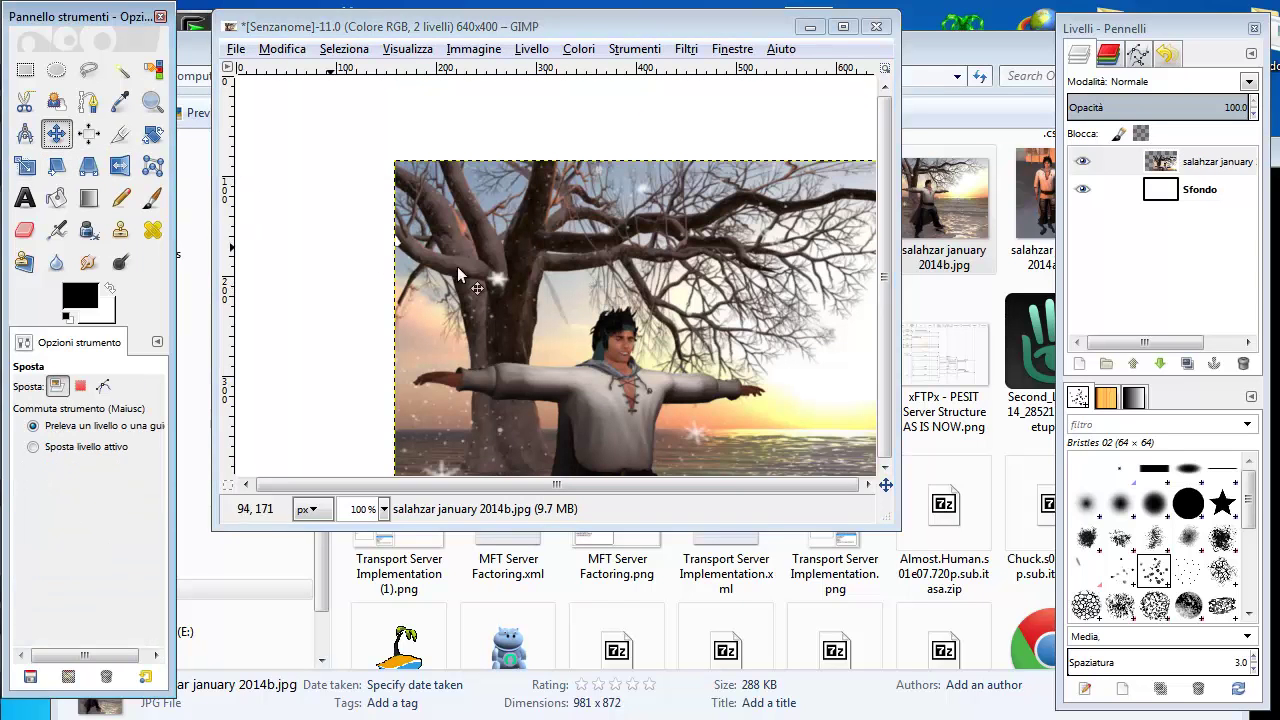
pyautogui.moveTo(558, 294)
pyautogui.mouseDown()
pyautogui.moveTo(480, 239)
pyautogui.moveTo(275, 212)
pyautogui.mouseUp()
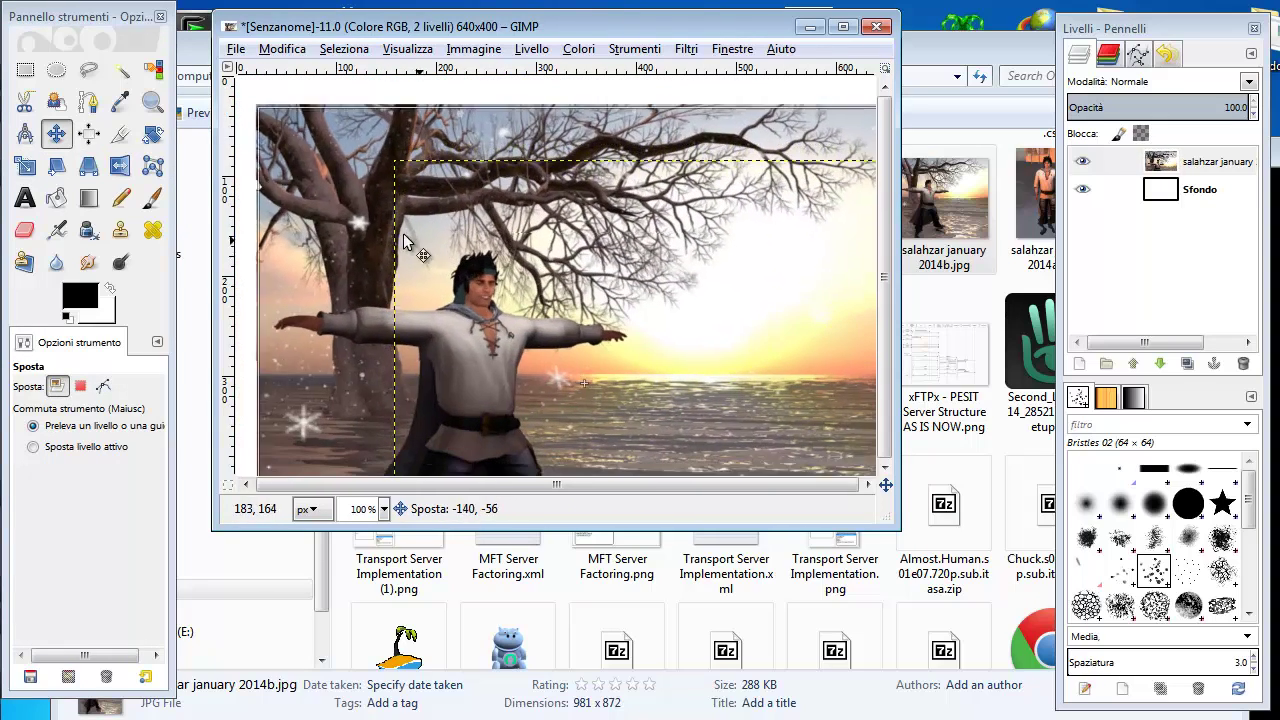
pyautogui.moveTo(275, 212); pyautogui.dragTo(390, 205)
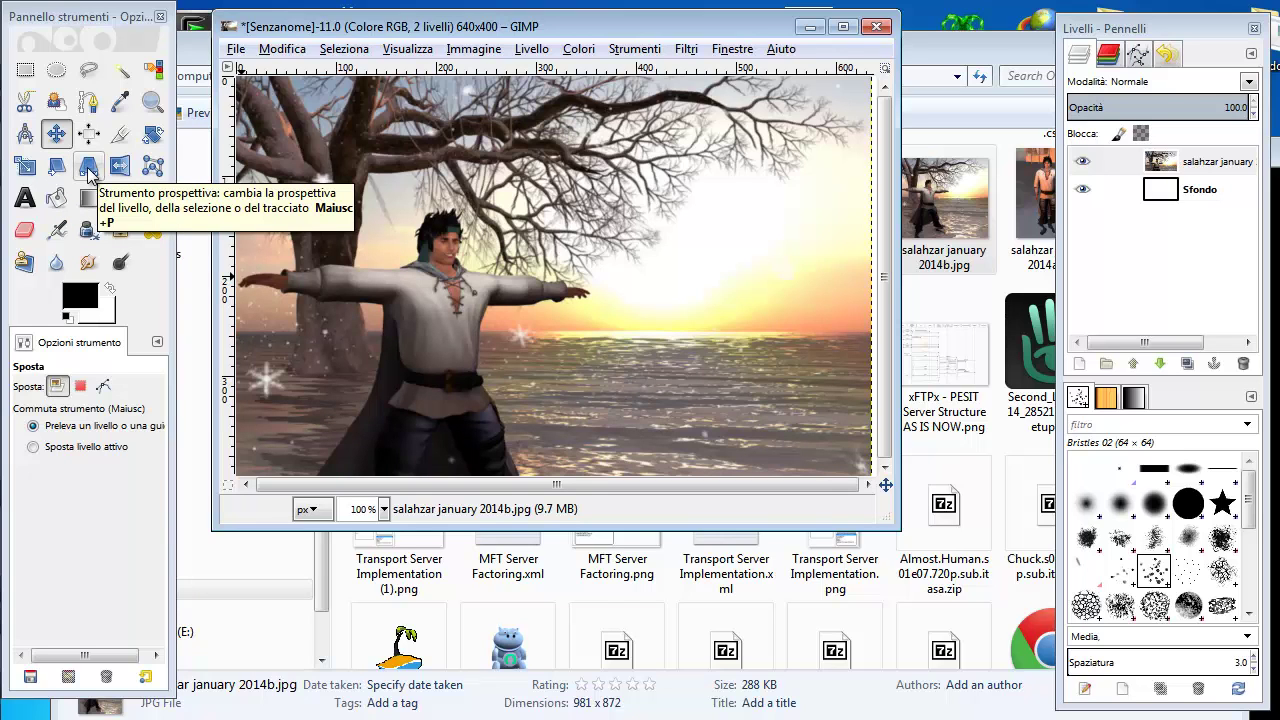
# Step: Apply a perspective transform pulling the photo's corners into a tilted shape
pyautogui.click(90, 168)
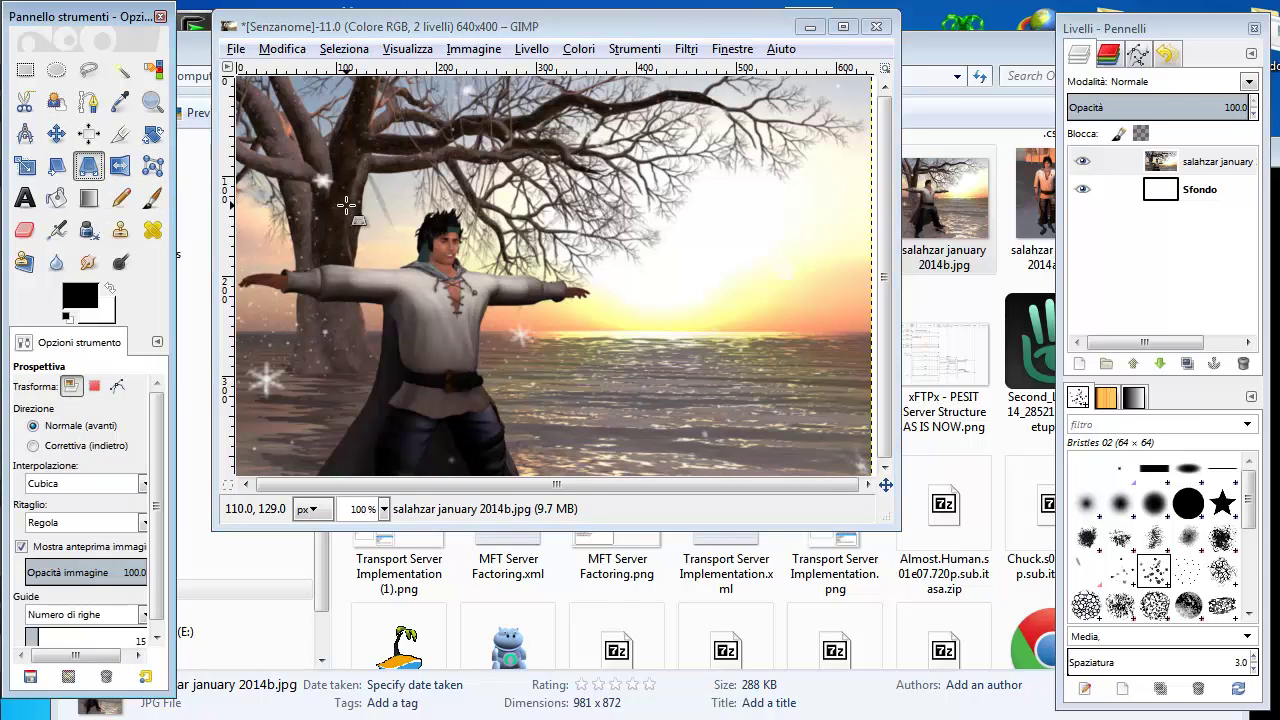
pyautogui.click(377, 208)
pyautogui.moveTo(381, 206)
pyautogui.mouseDown()
pyautogui.moveTo(707, 243)
pyautogui.moveTo(737, 273)
pyautogui.mouseUp()
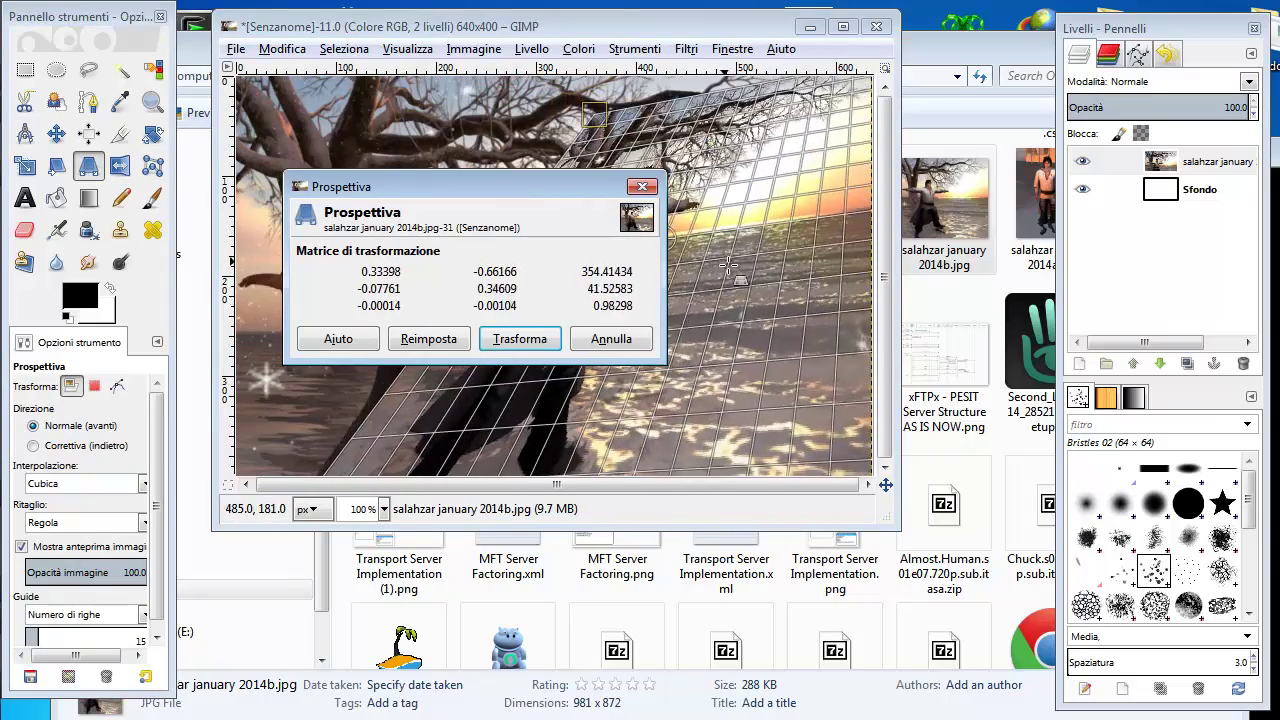
pyautogui.click(520, 338)
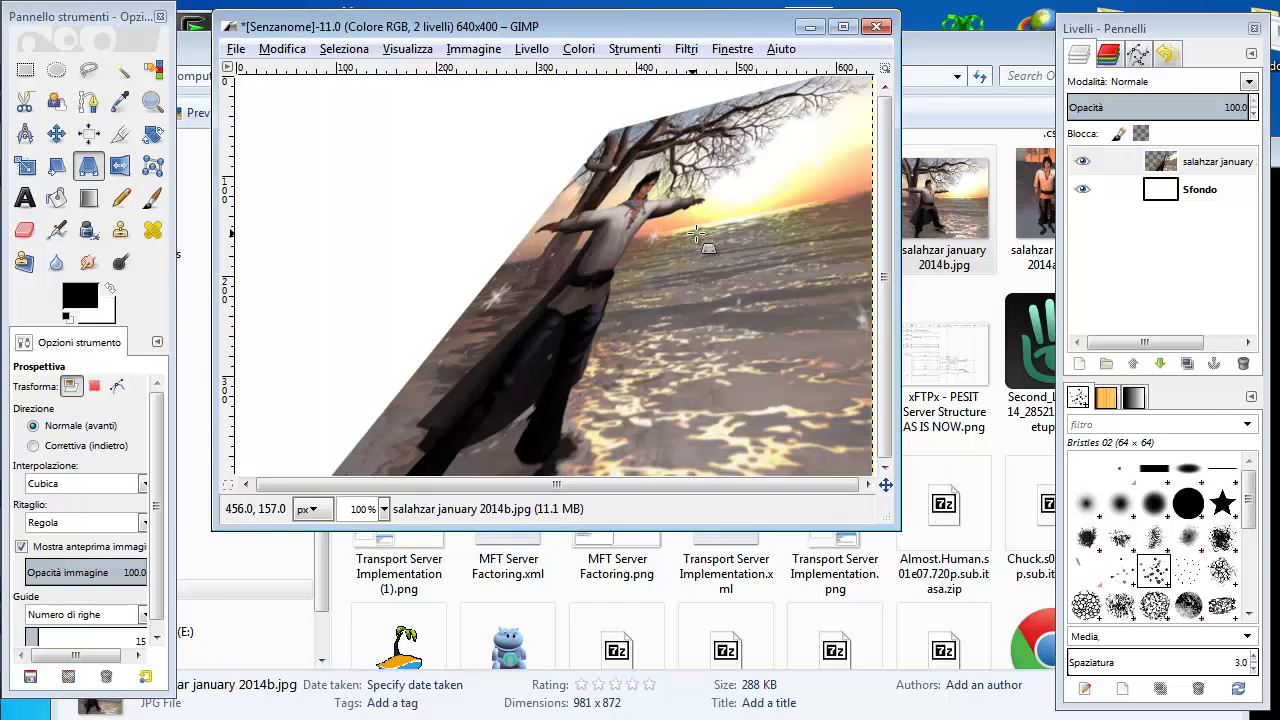
# Step: Apply a second perspective transform, shrinking the photo into a trapezoid at the canvas bottom
pyautogui.click(617, 165)
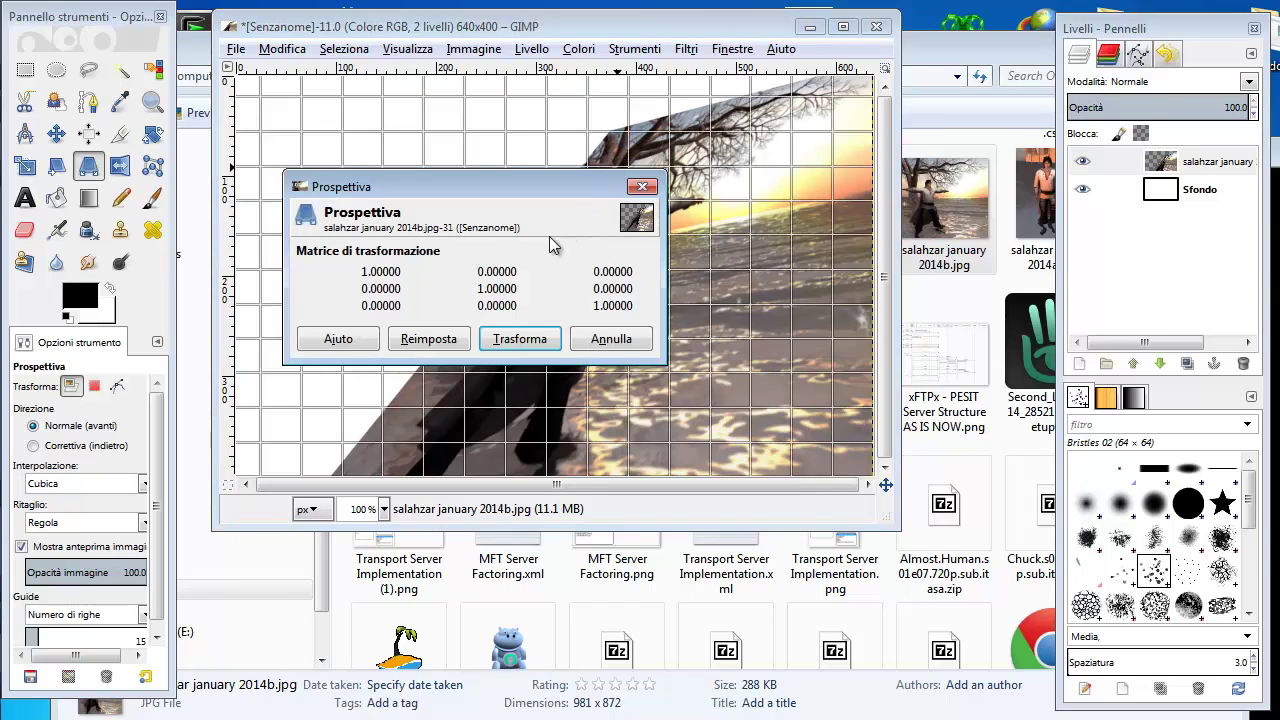
pyautogui.moveTo(725, 282)
pyautogui.mouseDown()
pyautogui.moveTo(826, 392)
pyautogui.moveTo(440, 376)
pyautogui.moveTo(543, 512)
pyautogui.mouseUp()
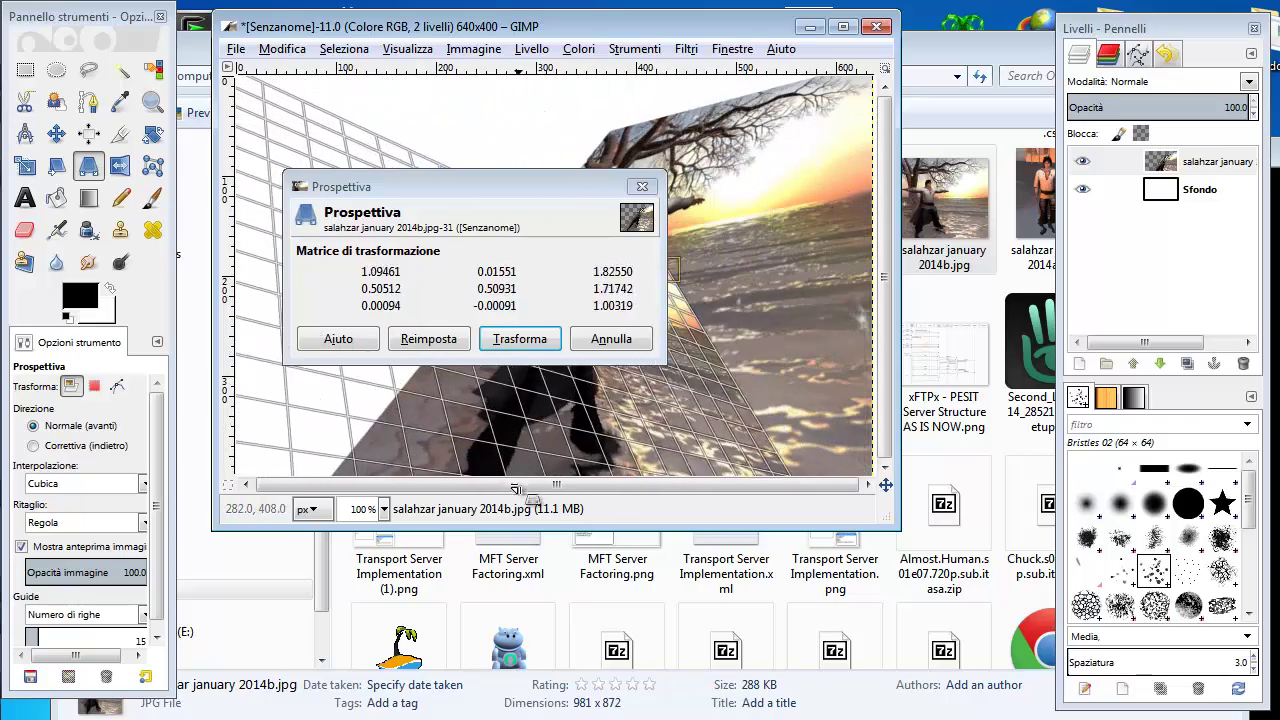
pyautogui.click(508, 339)
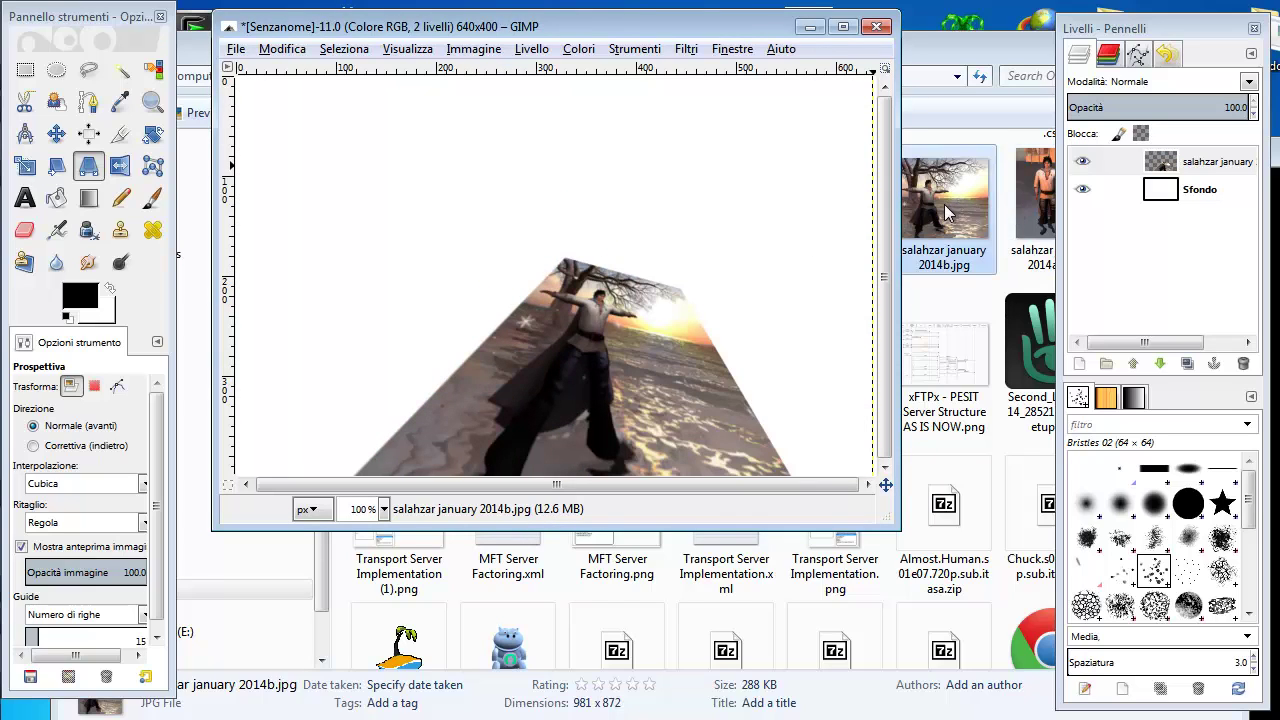
pyautogui.click(1043, 195)
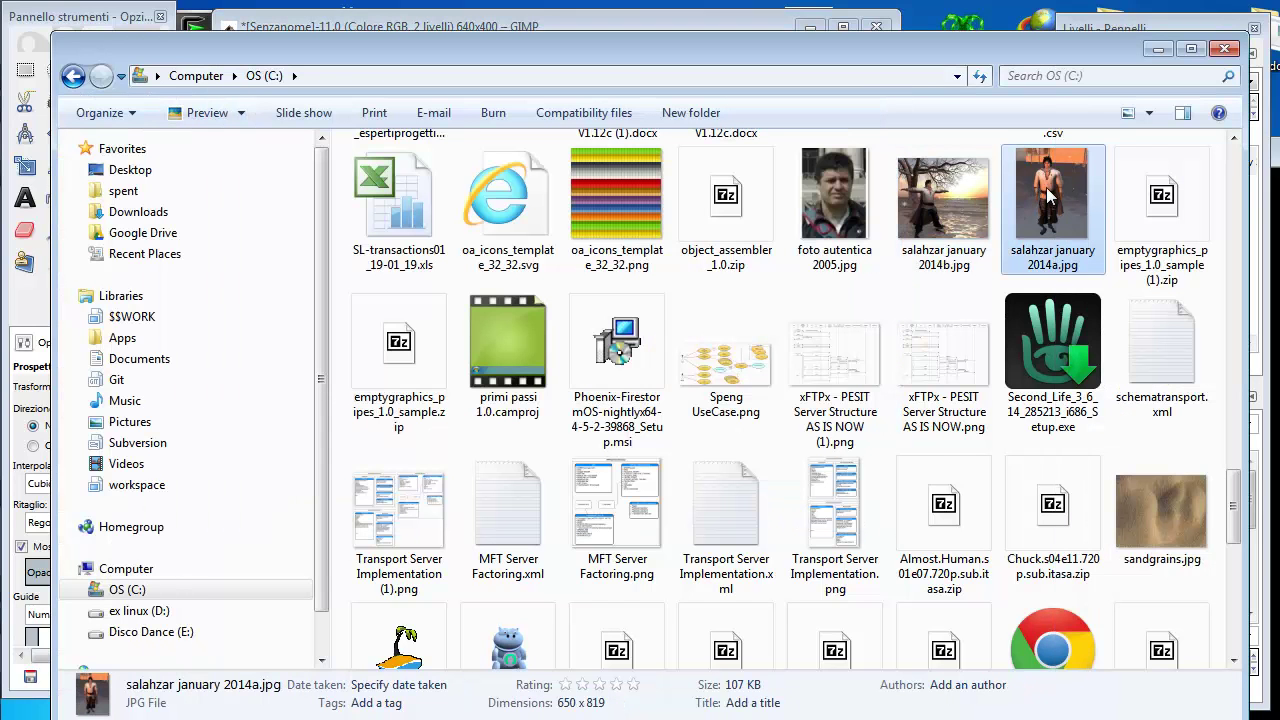
# Step: Add salahzar january 2014a.jpg as a third layer and scale it down toward the lower right
pyautogui.click(675, 24)
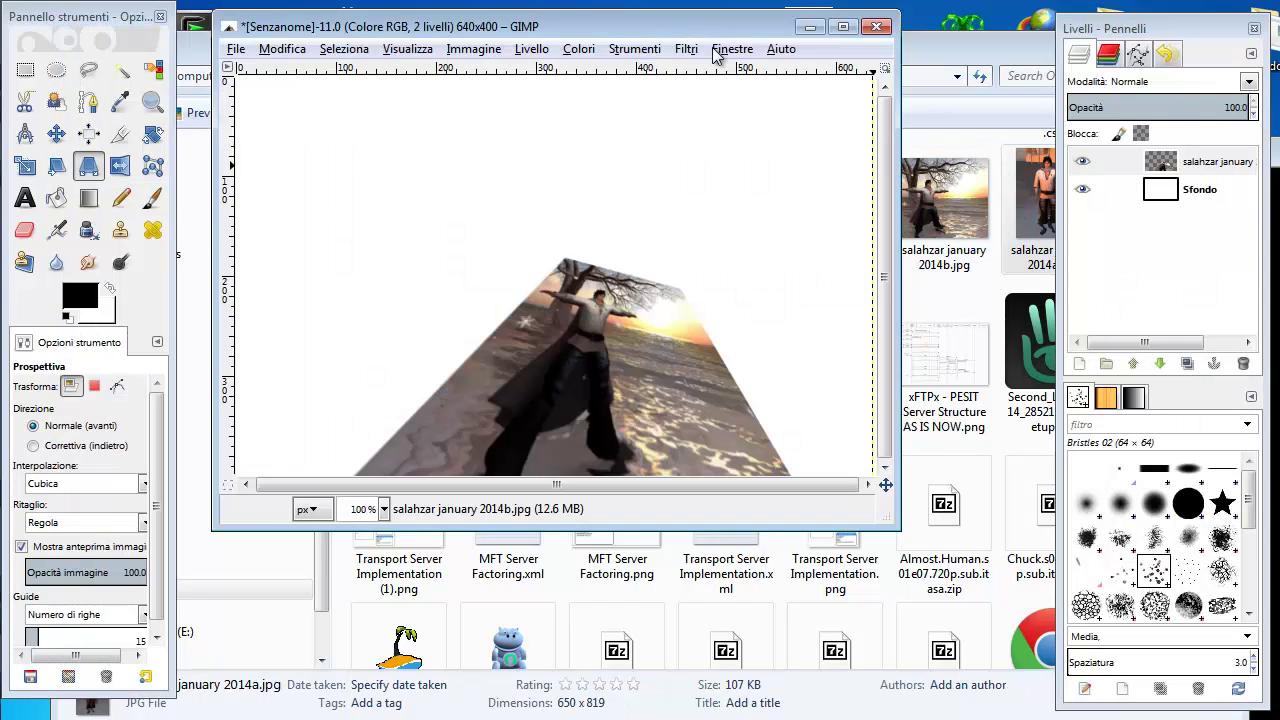
pyautogui.moveTo(989, 196); pyautogui.dragTo(494, 213)
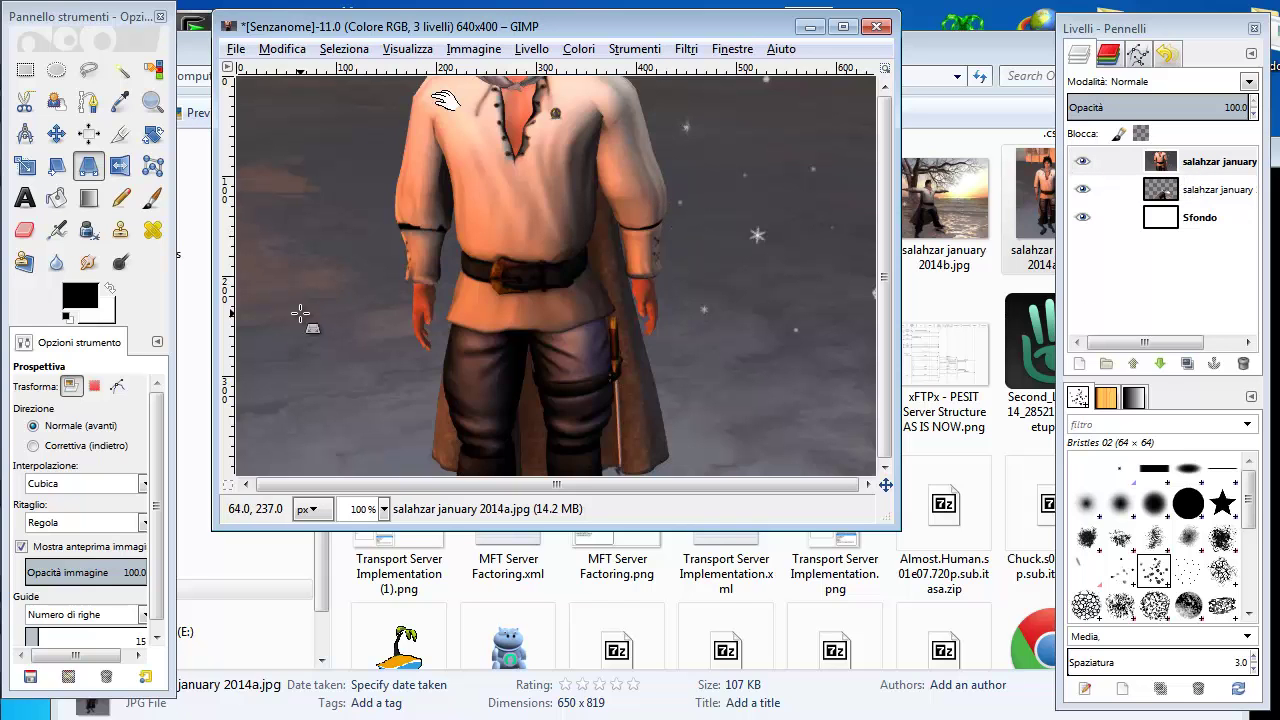
pyautogui.click(25, 165)
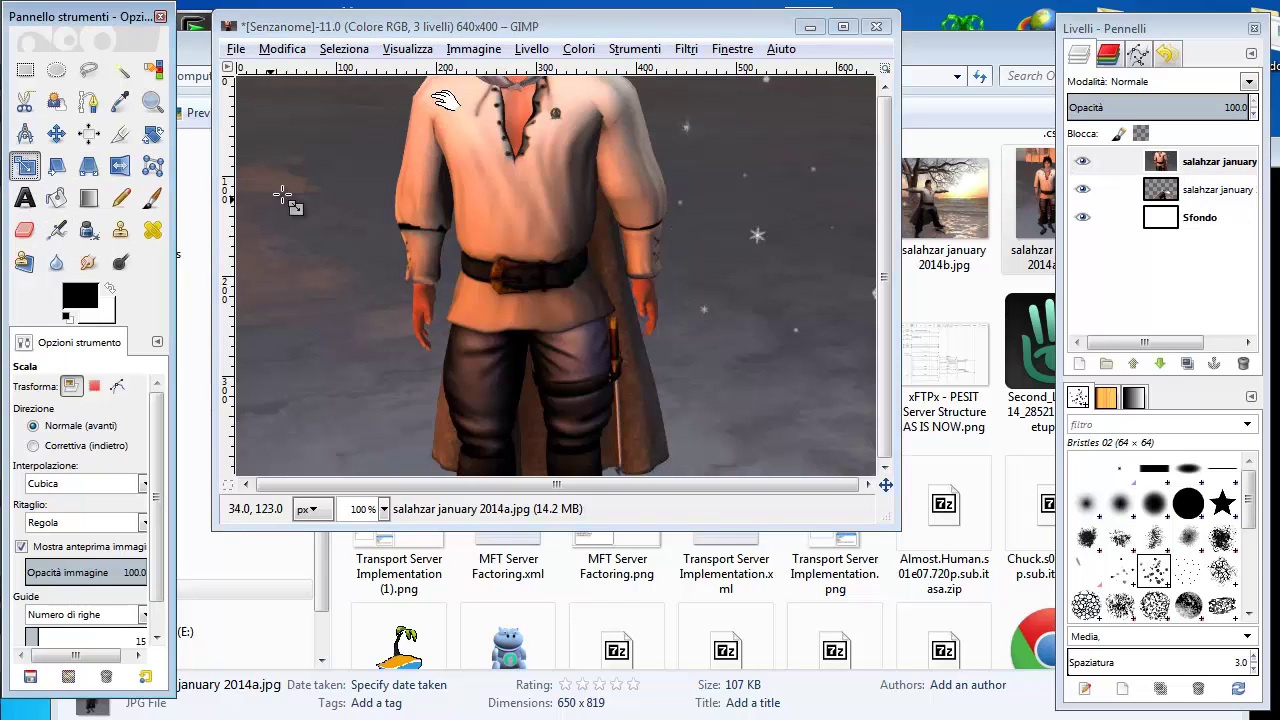
pyautogui.click(290, 205)
pyautogui.moveTo(357, 236); pyautogui.dragTo(475, 448)
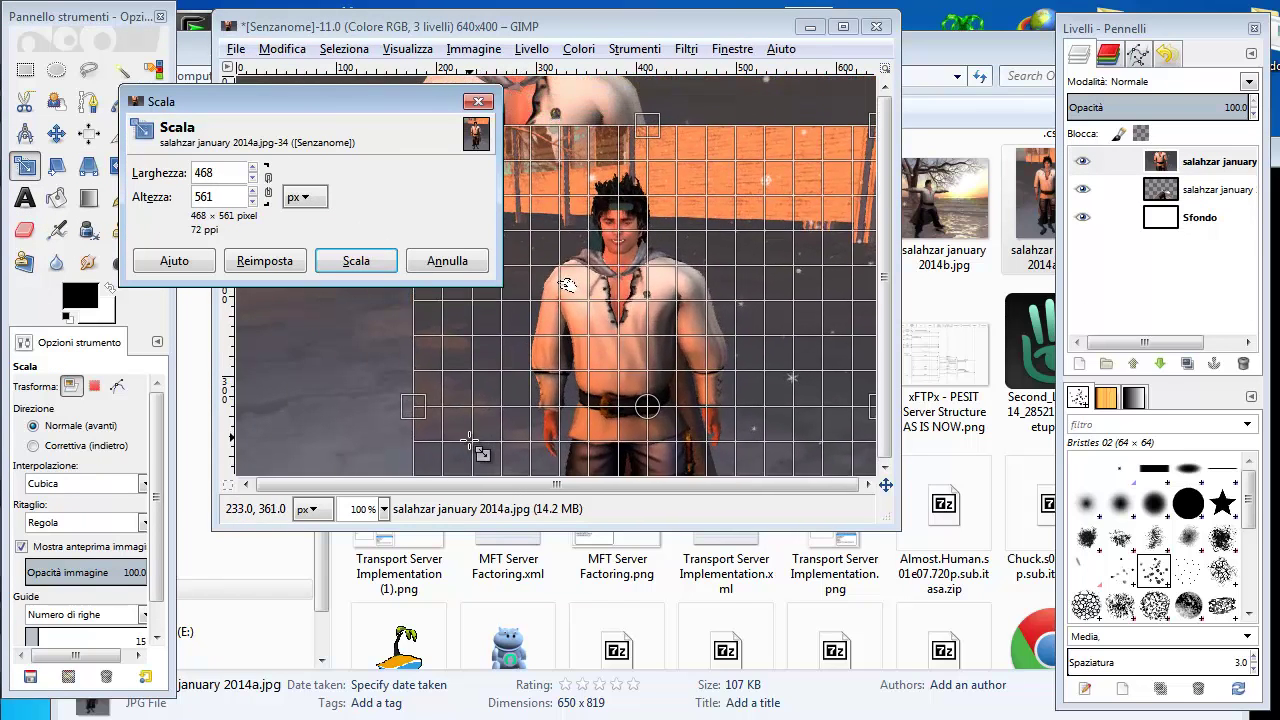
pyautogui.click(356, 260)
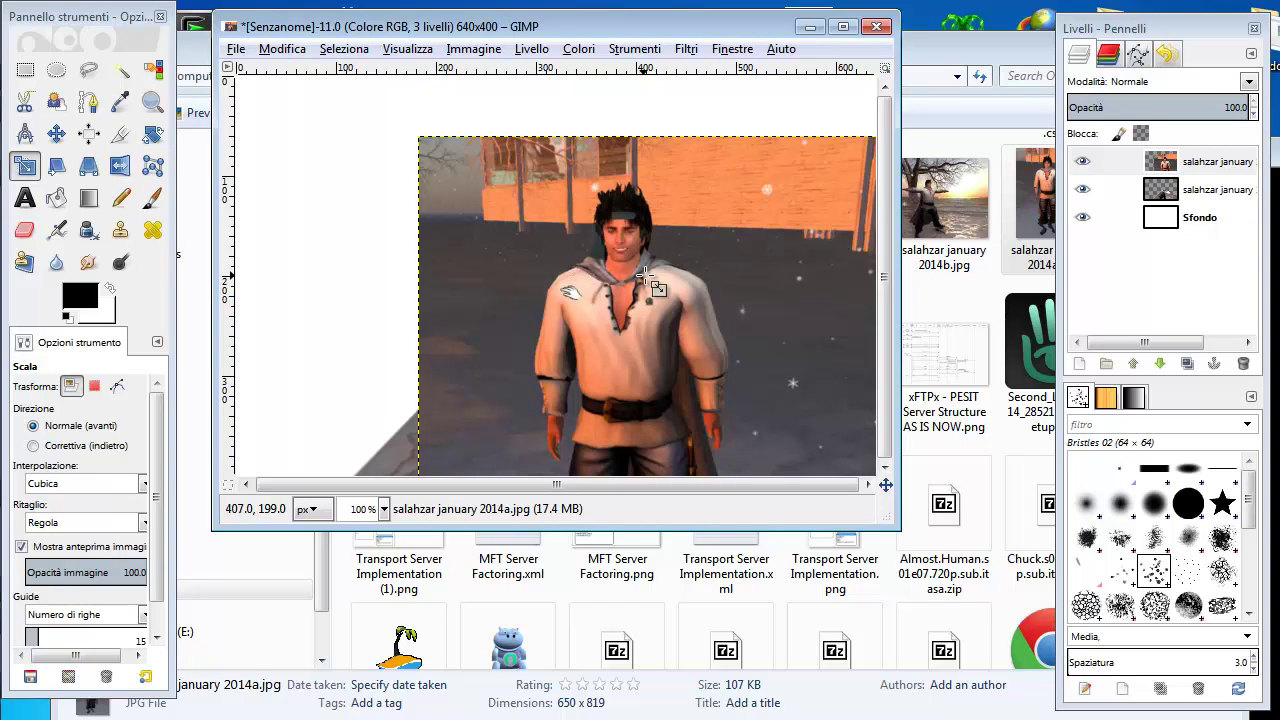
# Step: Move the 2014a layer up-left and distort its perspective so the right side flares outward
pyautogui.click(56, 134)
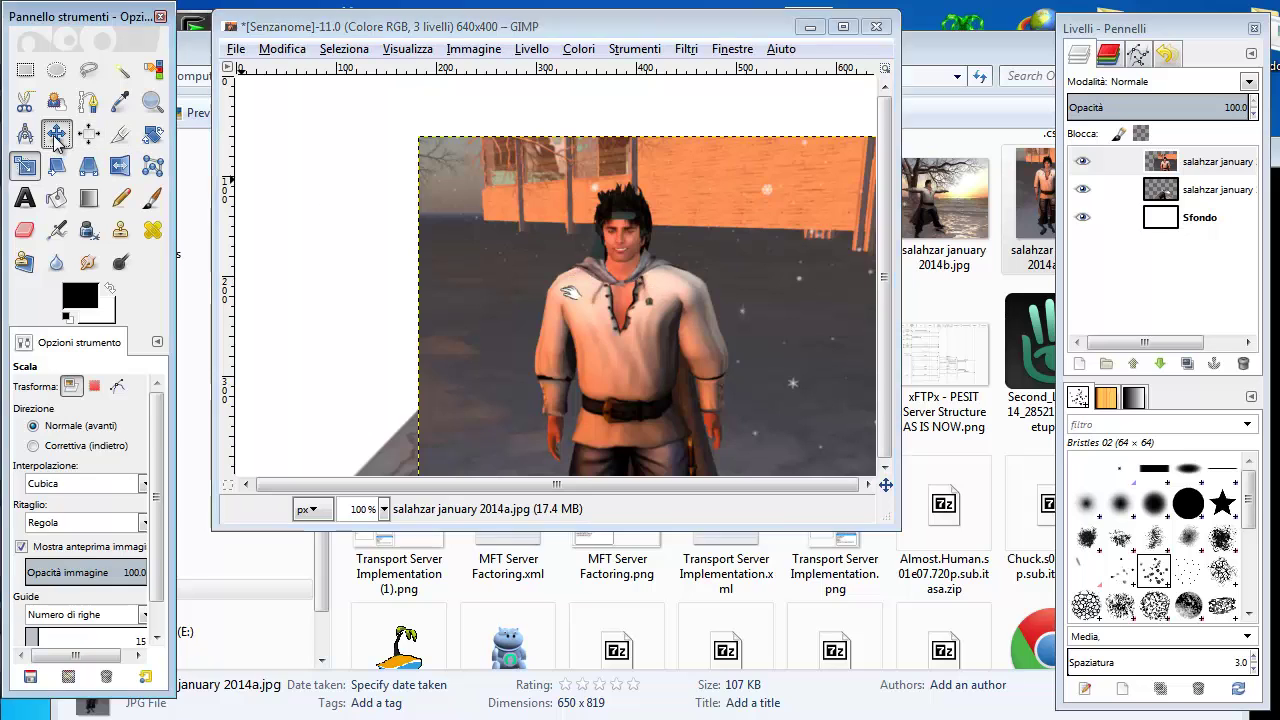
pyautogui.moveTo(609, 251); pyautogui.dragTo(440, 201)
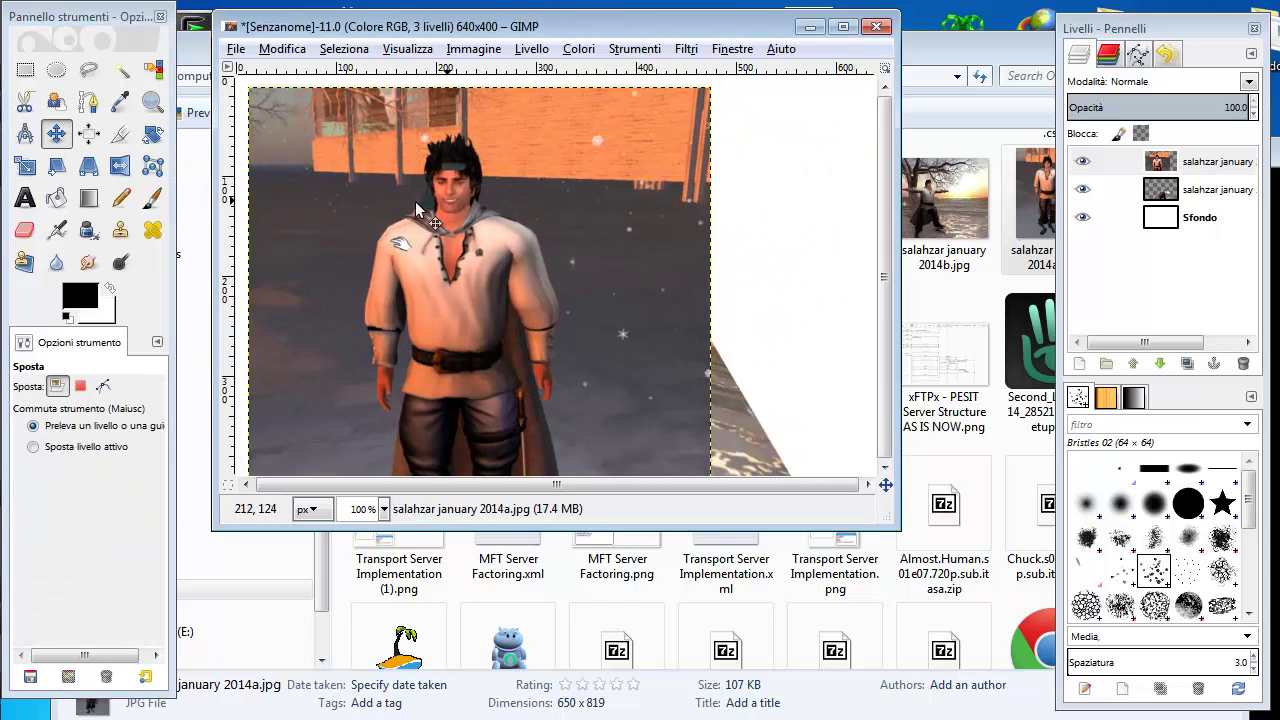
pyautogui.click(88, 166)
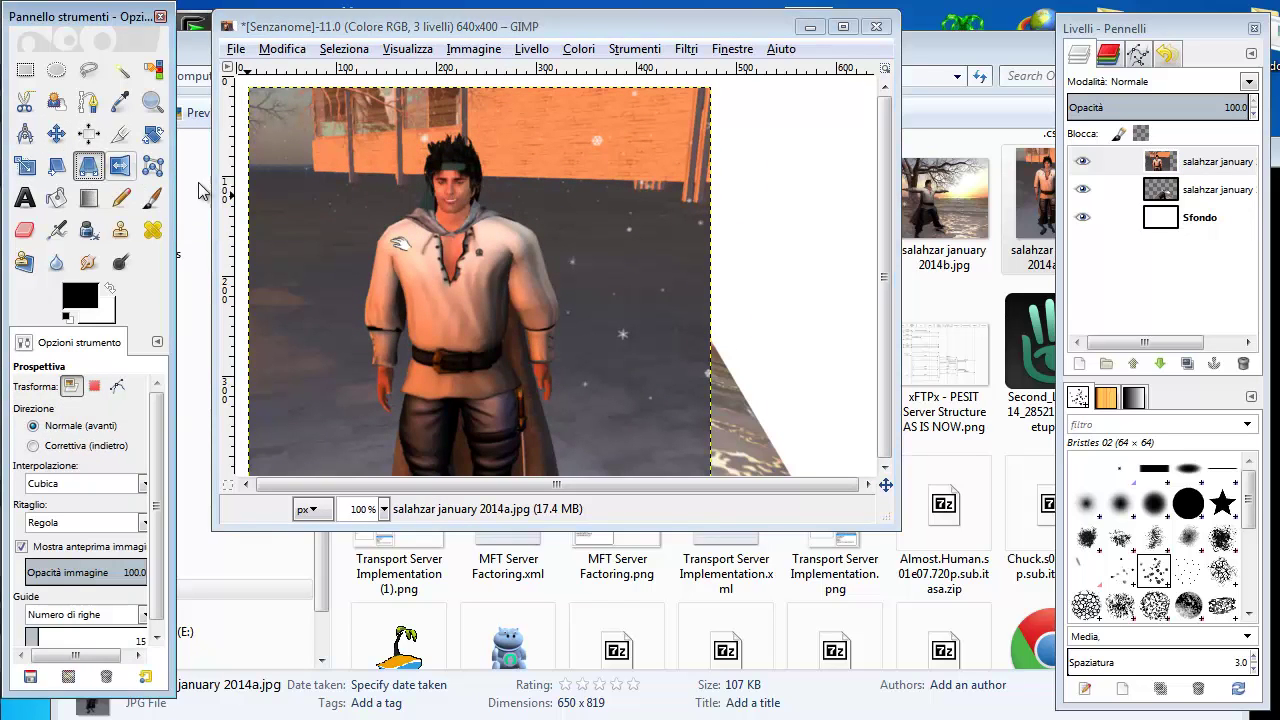
pyautogui.click(383, 197)
pyautogui.moveTo(386, 199)
pyautogui.mouseDown()
pyautogui.moveTo(955, 263)
pyautogui.moveTo(516, 212)
pyautogui.mouseUp()
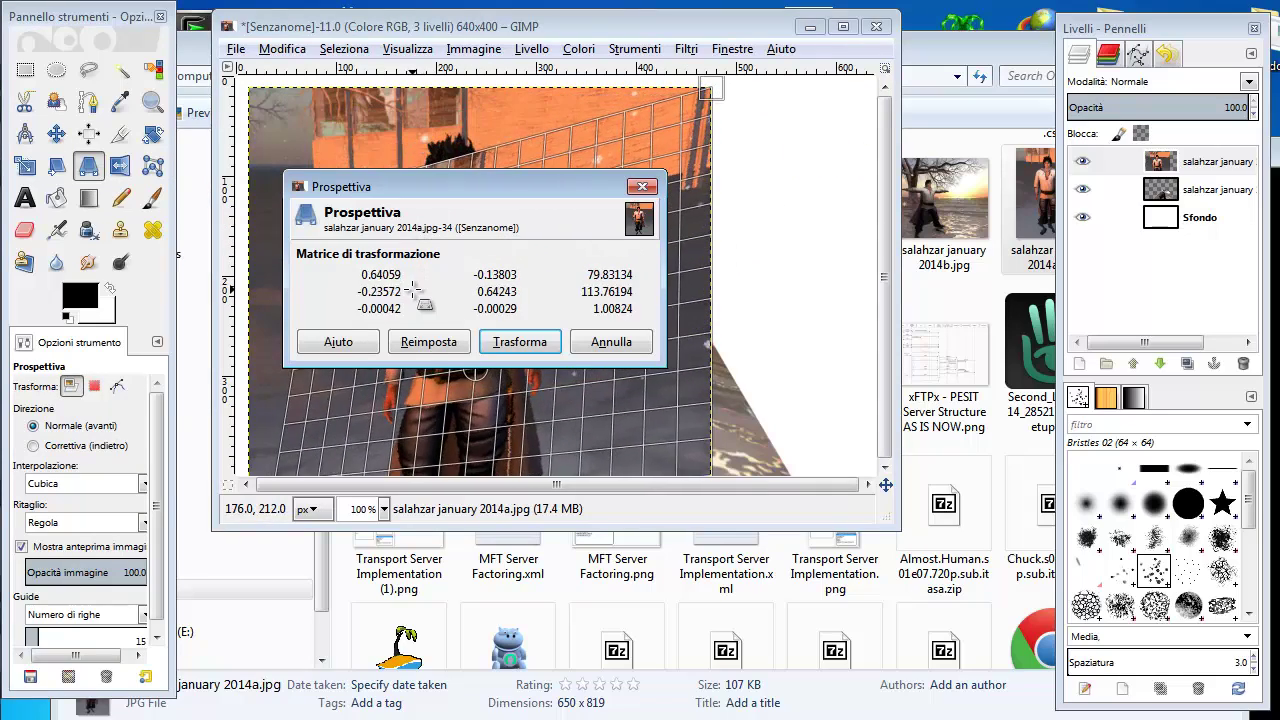
pyautogui.moveTo(432, 228); pyautogui.dragTo(706, 432)
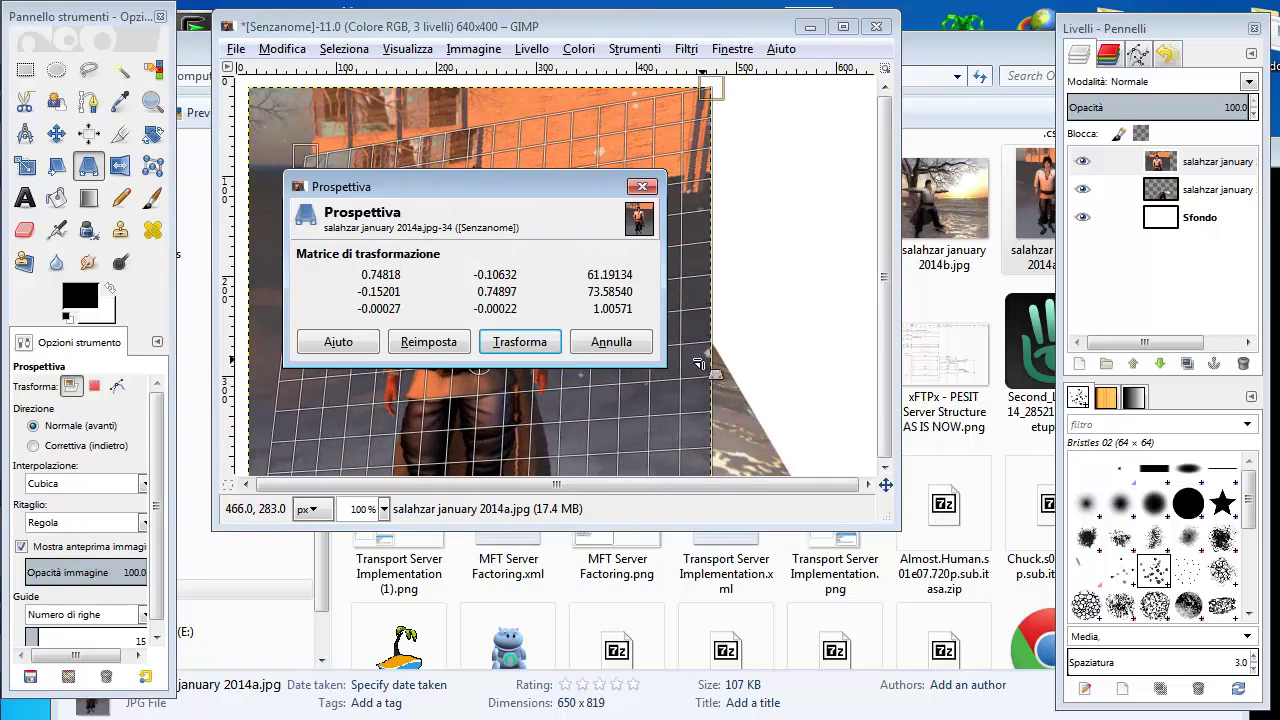
pyautogui.moveTo(712, 368); pyautogui.dragTo(824, 368)
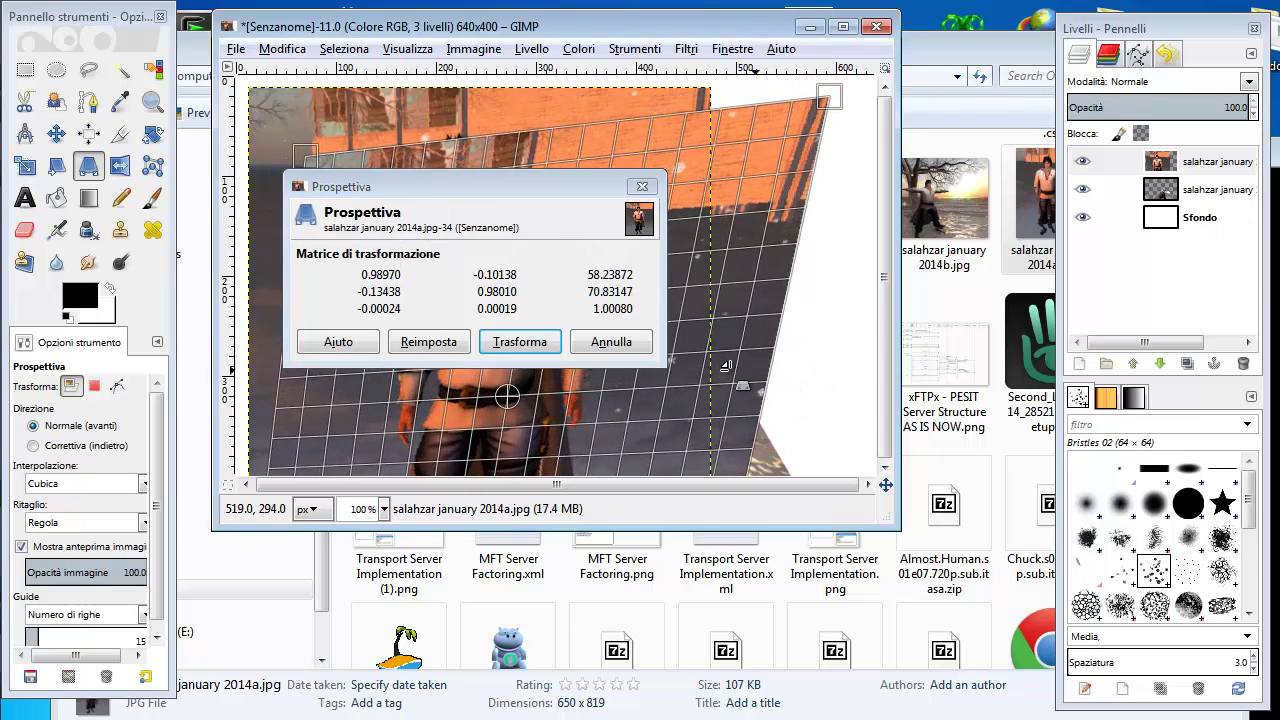
pyautogui.moveTo(500, 420); pyautogui.dragTo(318, 376)
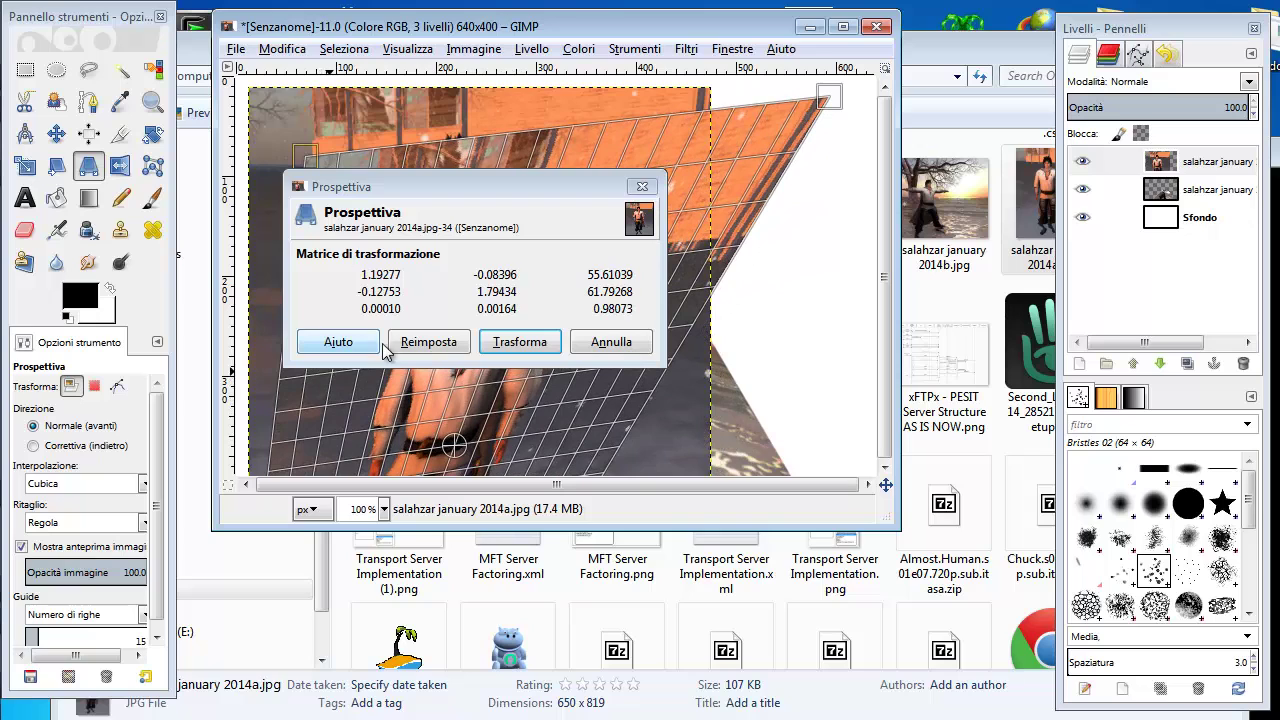
pyautogui.click(515, 341)
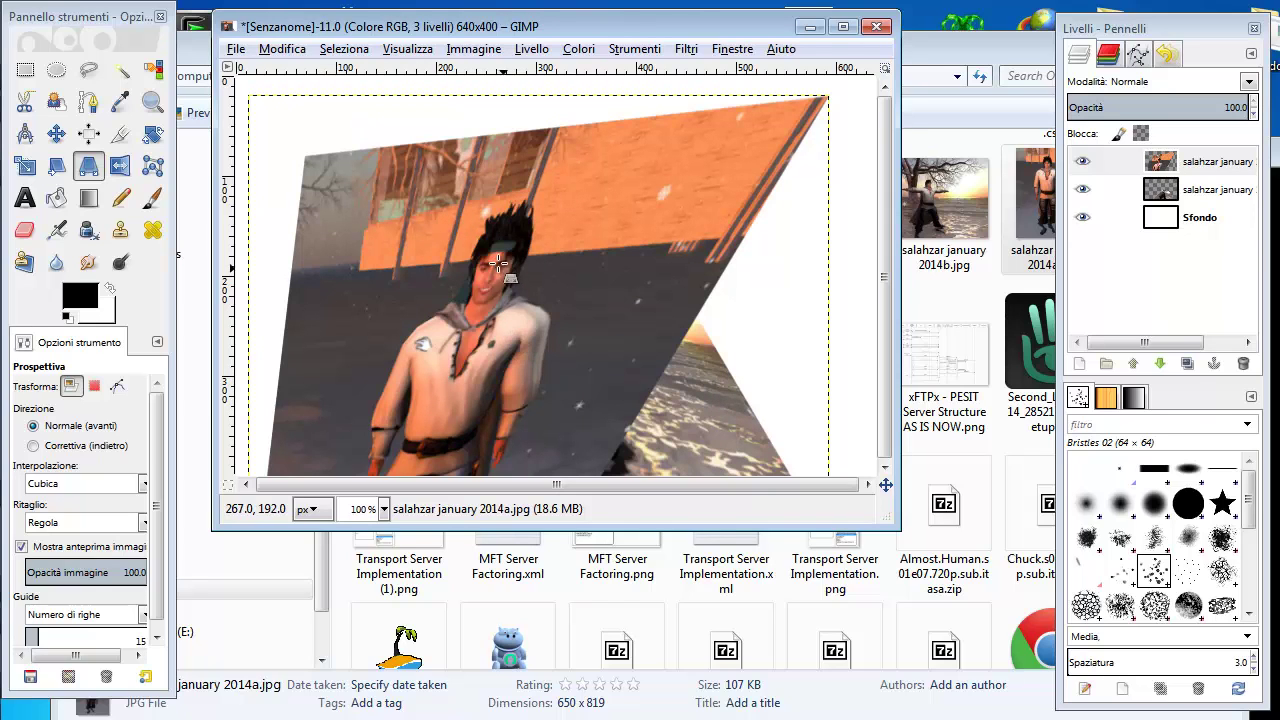
# Step: Rotate the 2014a photo layer by 86.5° so the figure lies sideways
pyautogui.click(152, 134)
pyautogui.moveTo(290, 195)
pyautogui.mouseDown()
pyautogui.moveTo(428, 213)
pyautogui.moveTo(455, 300)
pyautogui.mouseUp()
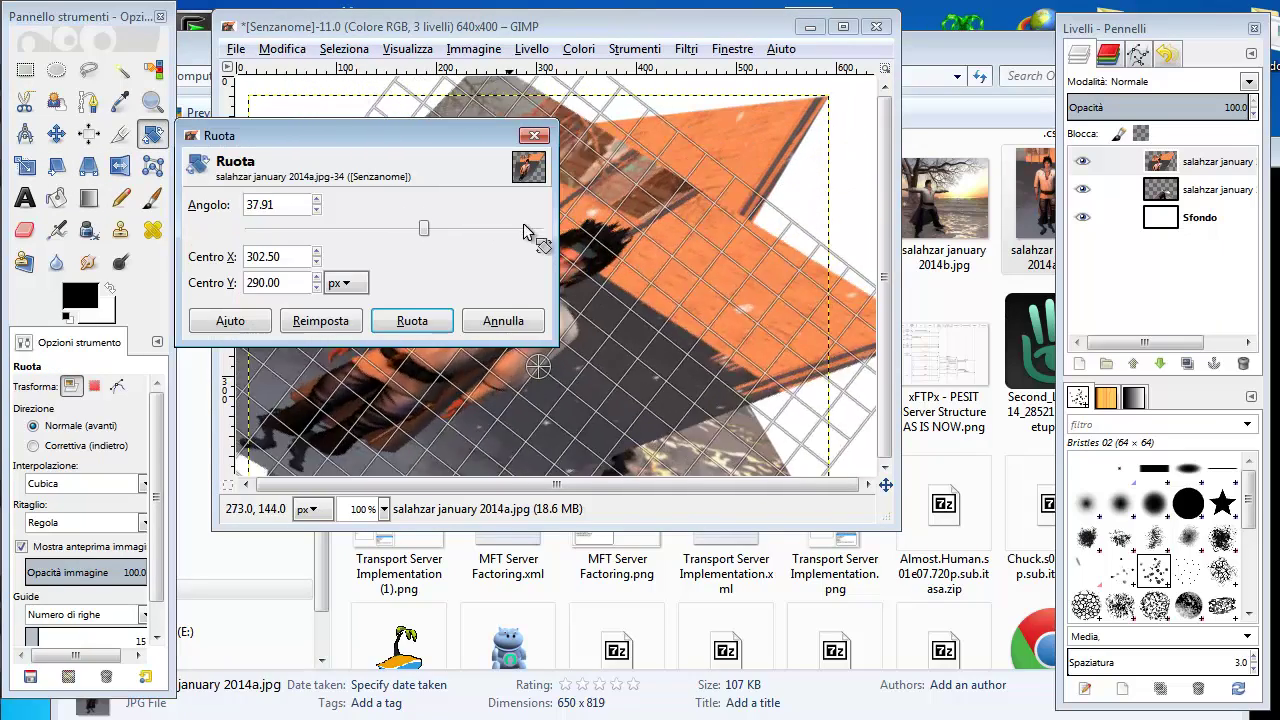
pyautogui.click(412, 320)
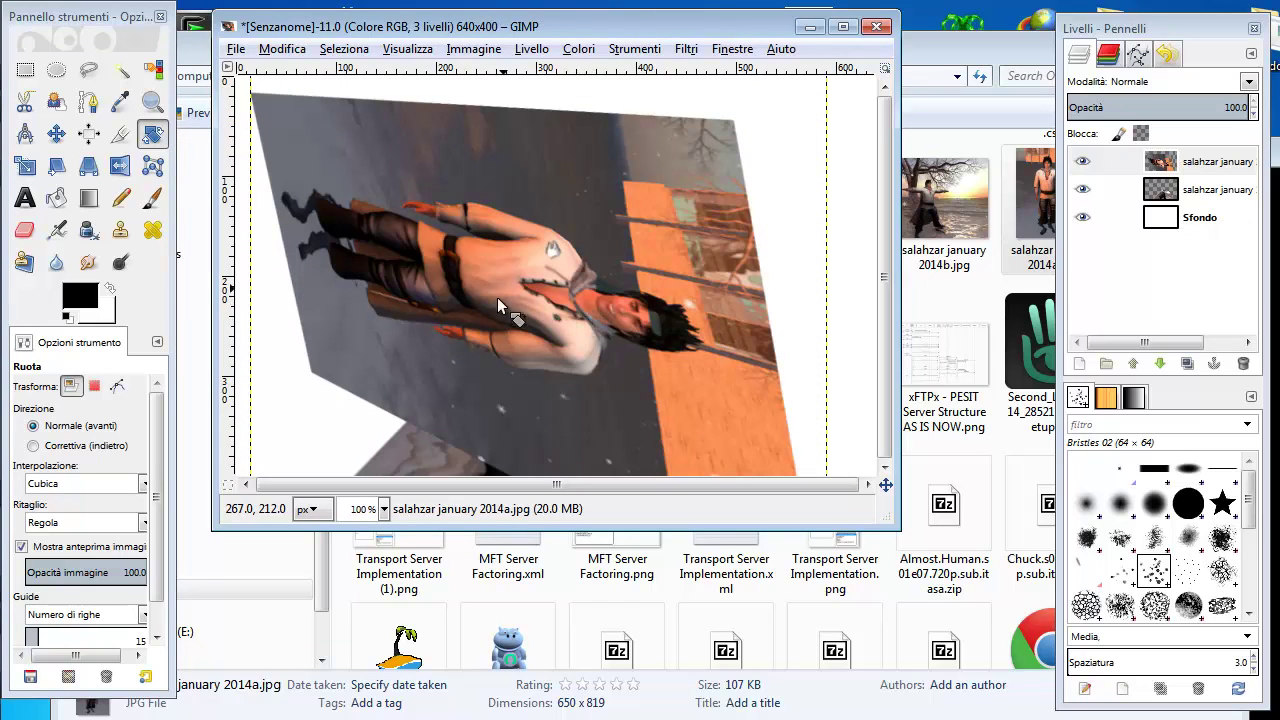
pyautogui.click(153, 168)
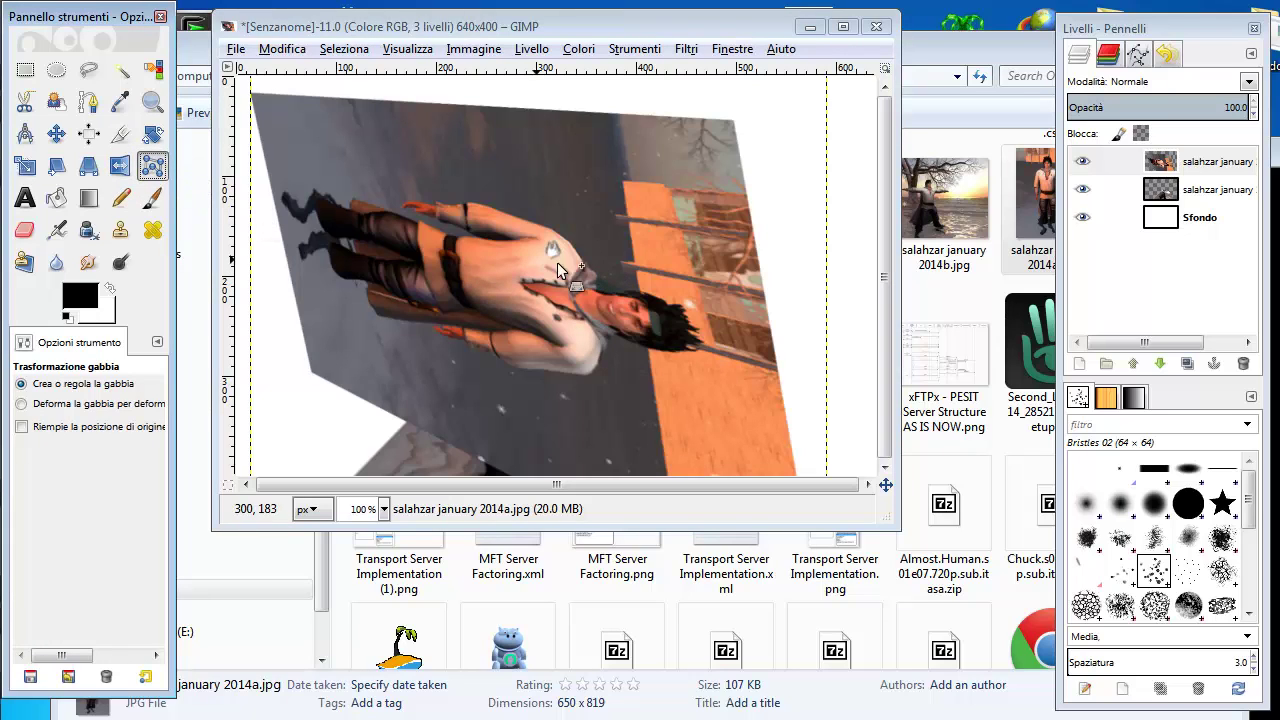
# Step: Draw a closed five-point cage around the figure's head
pyautogui.click(604, 286)
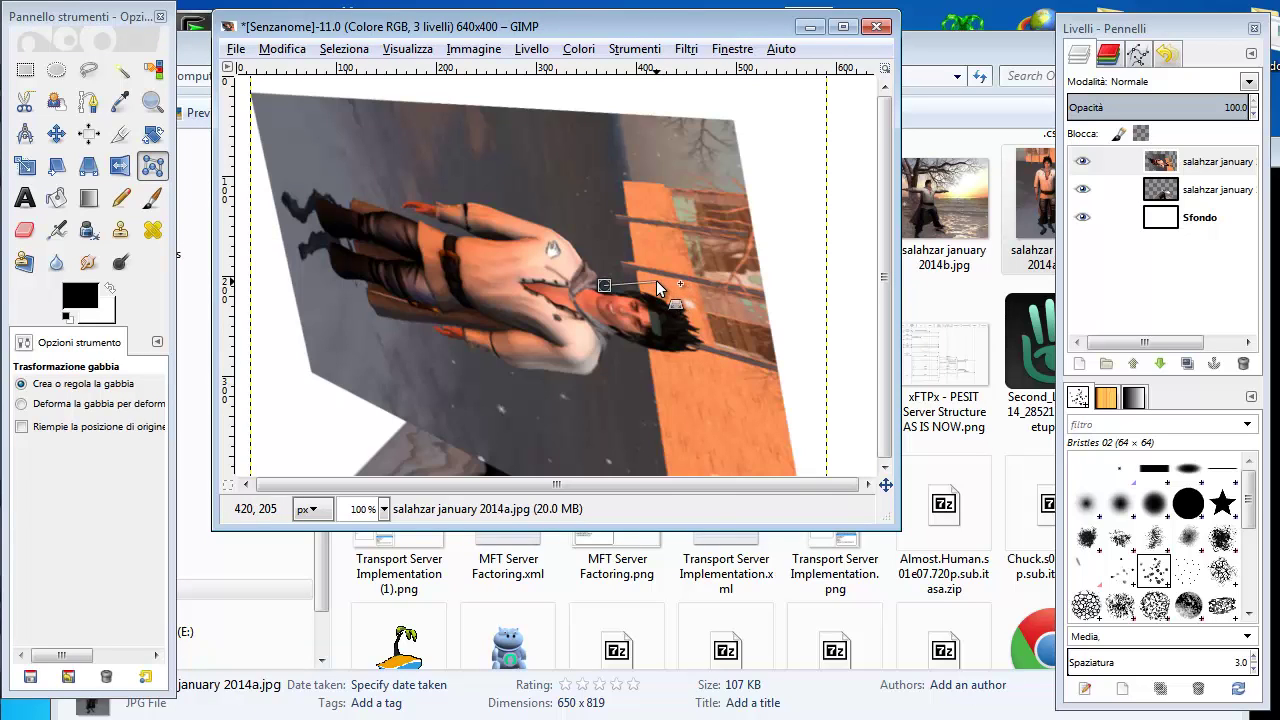
pyautogui.click(656, 281)
pyautogui.click(702, 363)
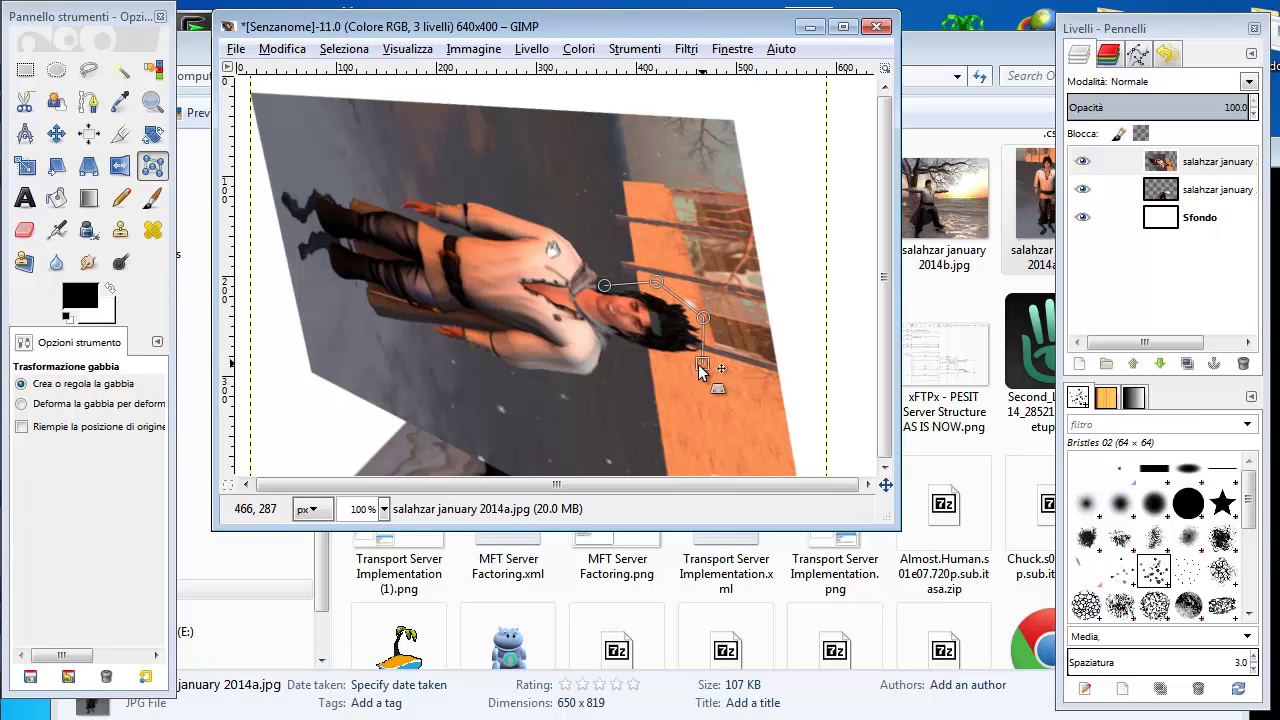
pyautogui.click(628, 351)
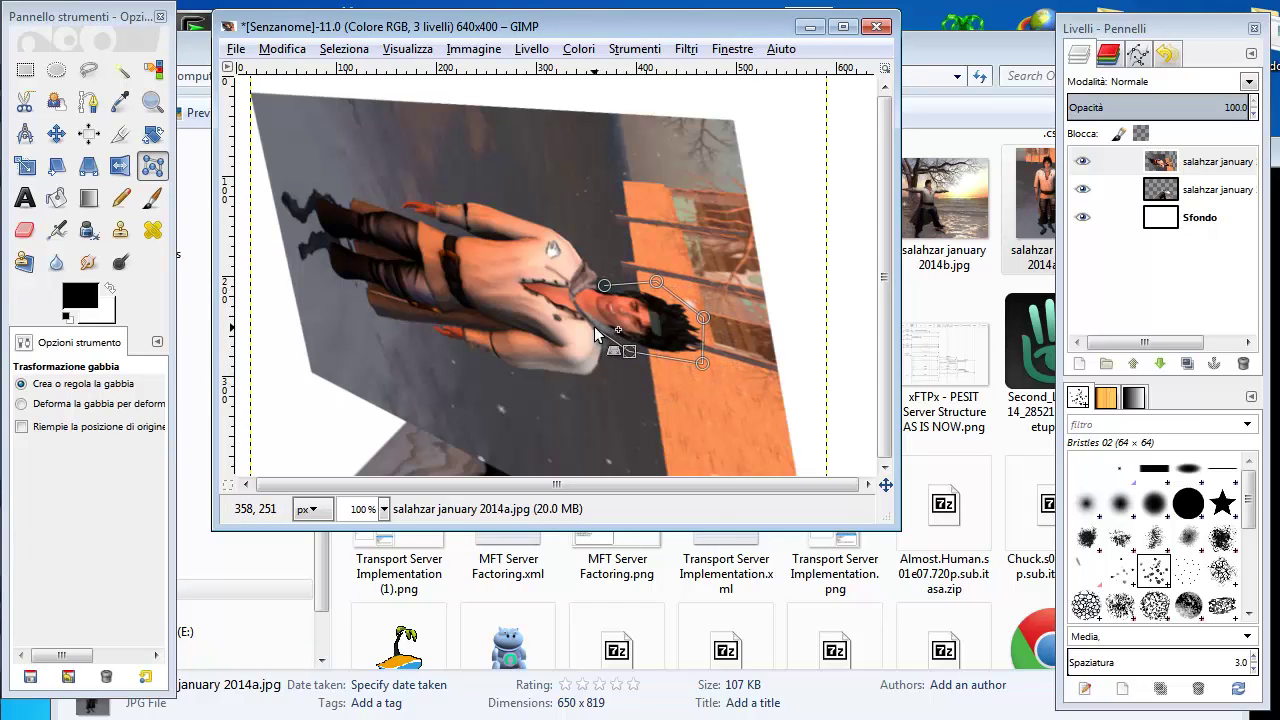
pyautogui.click(594, 326)
pyautogui.click(604, 287)
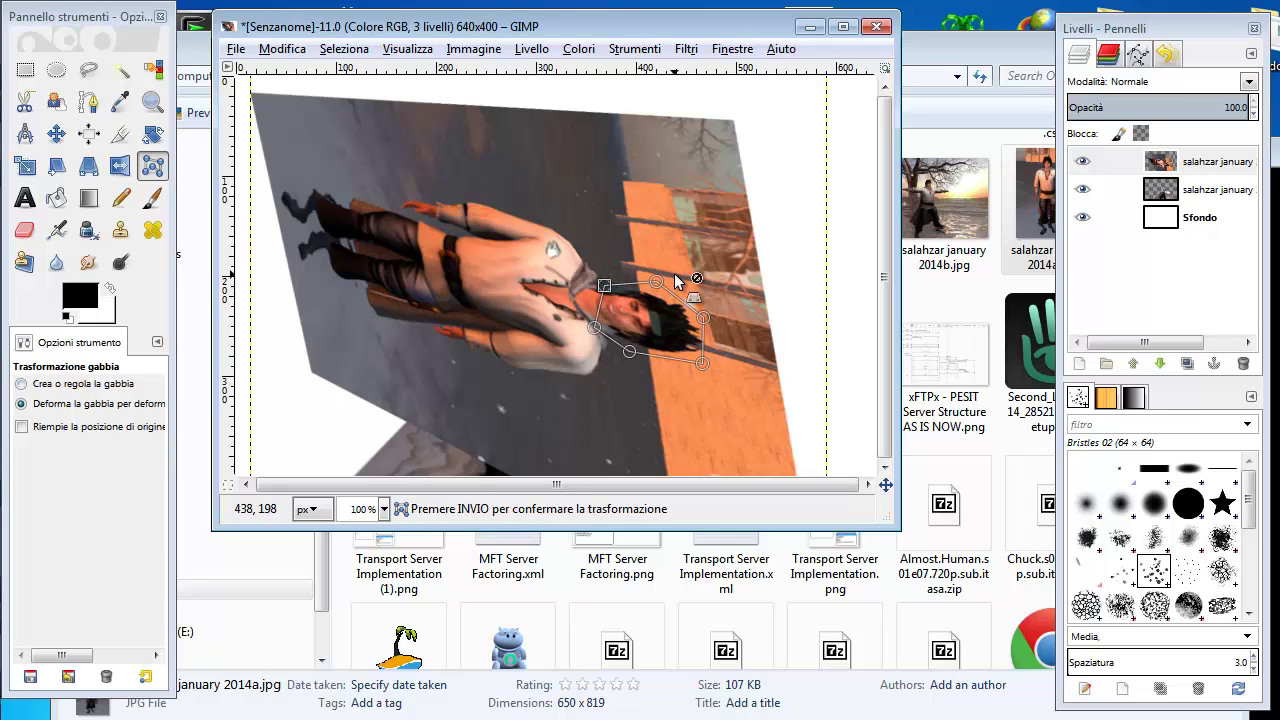
# Step: Drag the cage points to stretch the head, leaving it unconfirmed, and bring Explorer forward
pyautogui.moveTo(656, 283); pyautogui.dragTo(666, 246)
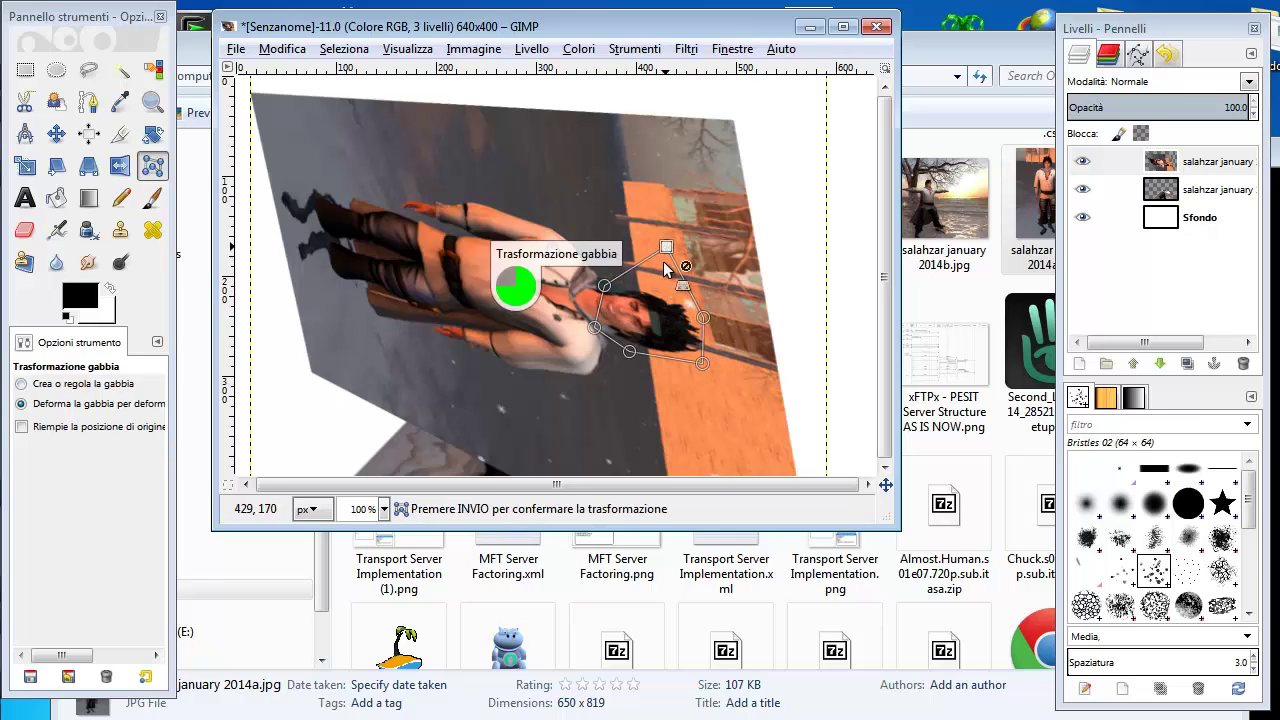
pyautogui.moveTo(629, 353); pyautogui.dragTo(737, 398)
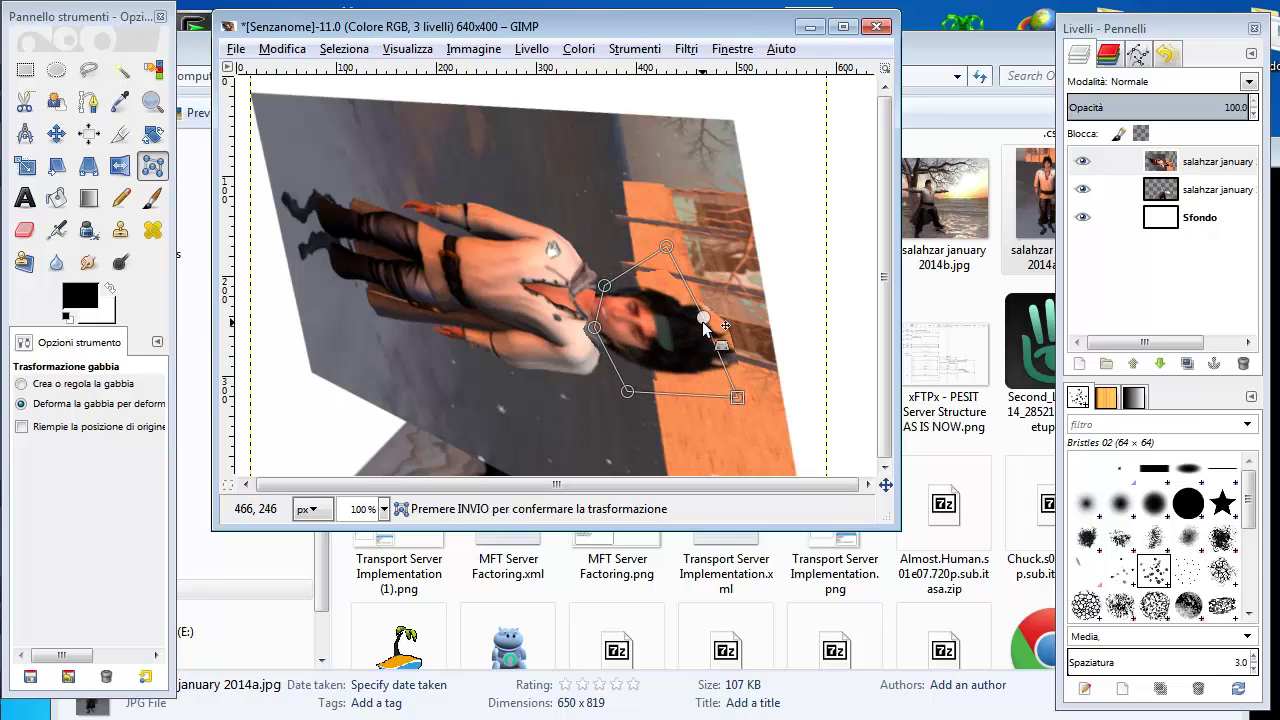
pyautogui.moveTo(703, 318); pyautogui.dragTo(725, 290)
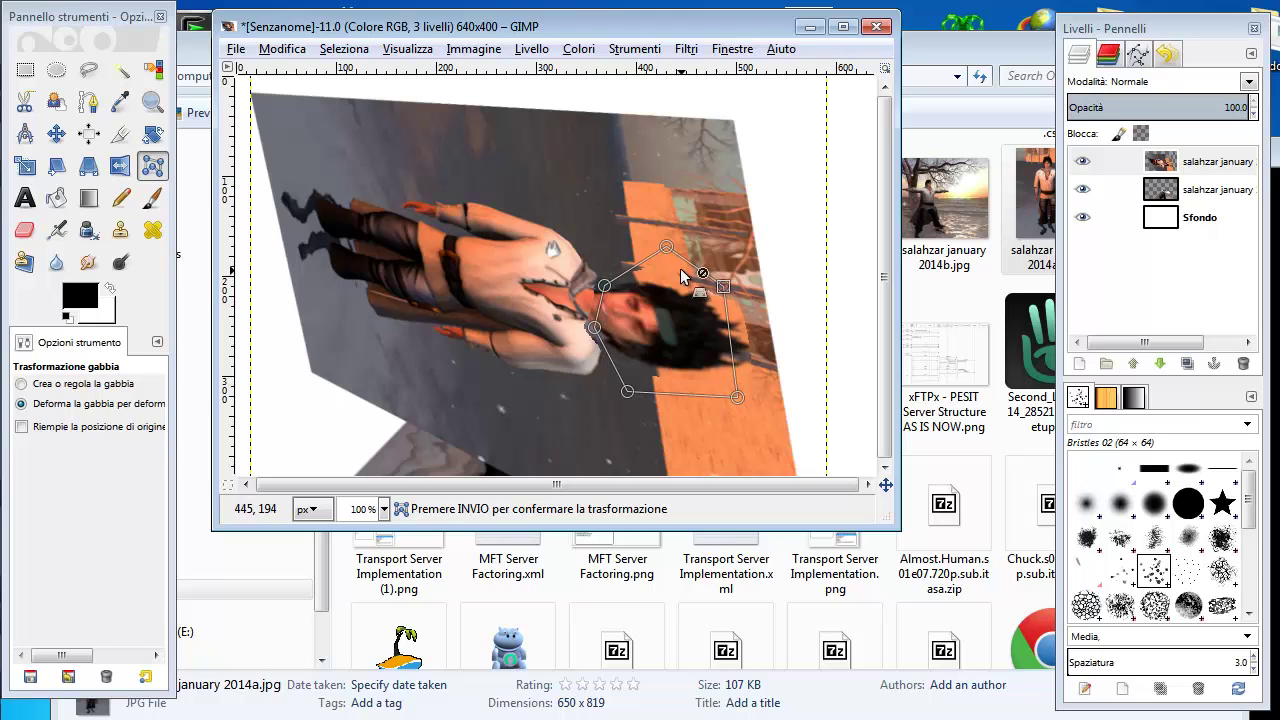
pyautogui.click(604, 286)
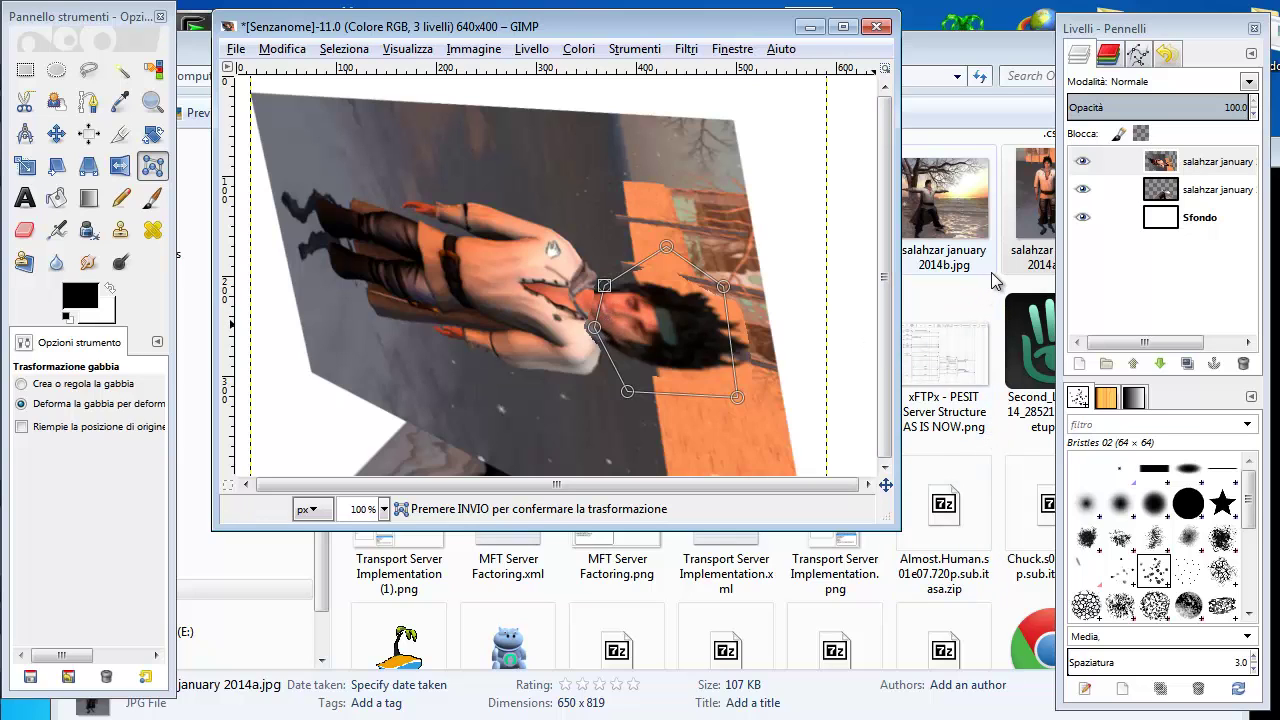
pyautogui.click(954, 124)
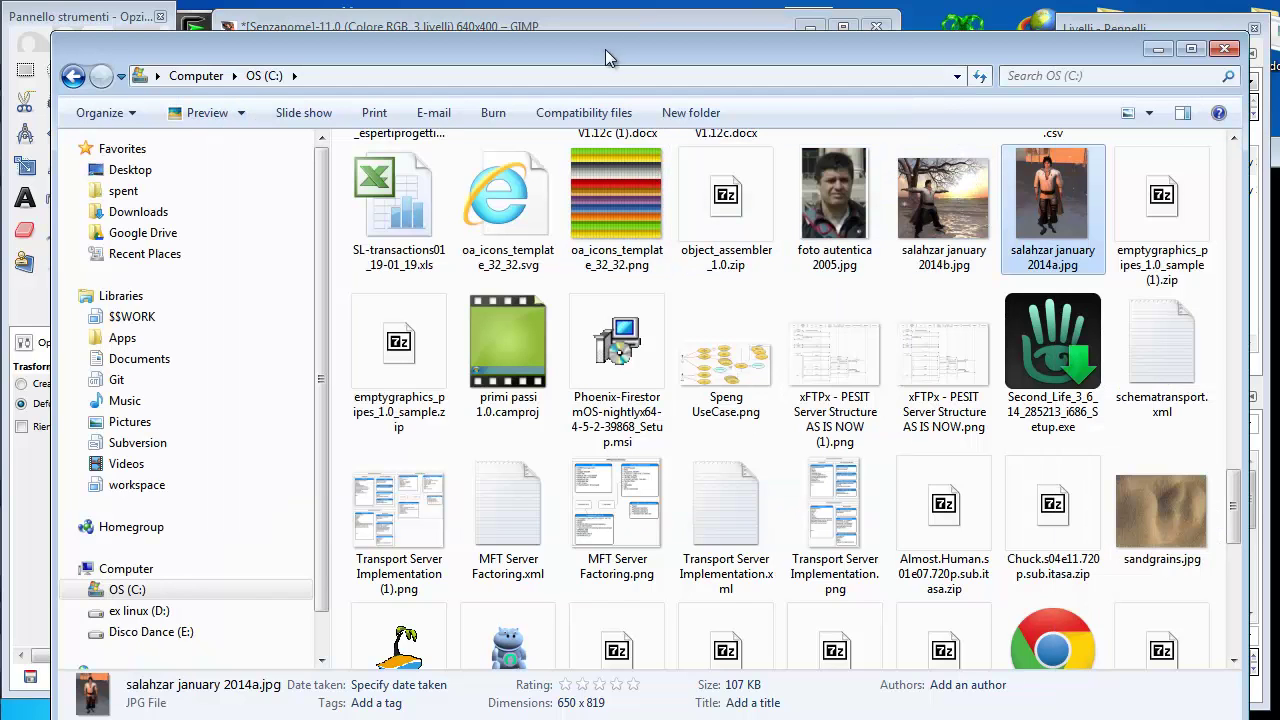
# Step: Add oa_icons_template_32_32.png as a striped layer and restack it just above Sfondo
pyautogui.moveTo(609, 58); pyautogui.dragTo(621, 402)
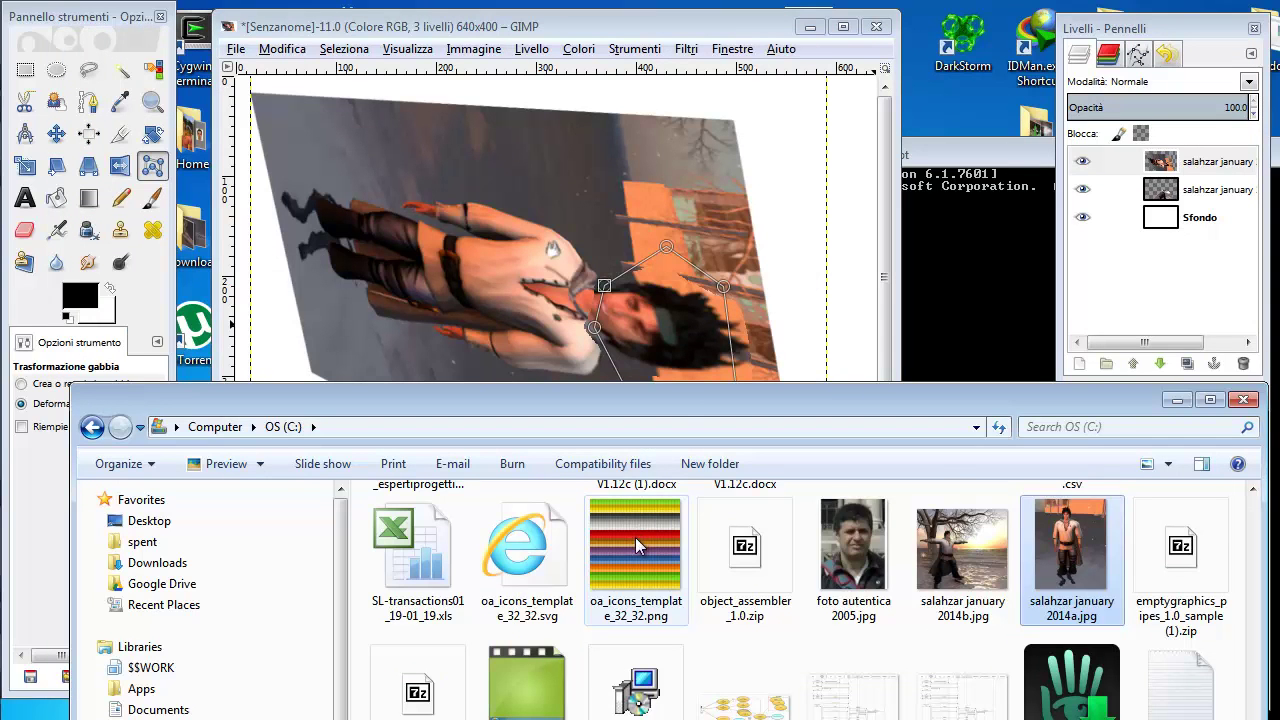
pyautogui.moveTo(635, 537); pyautogui.dragTo(549, 270)
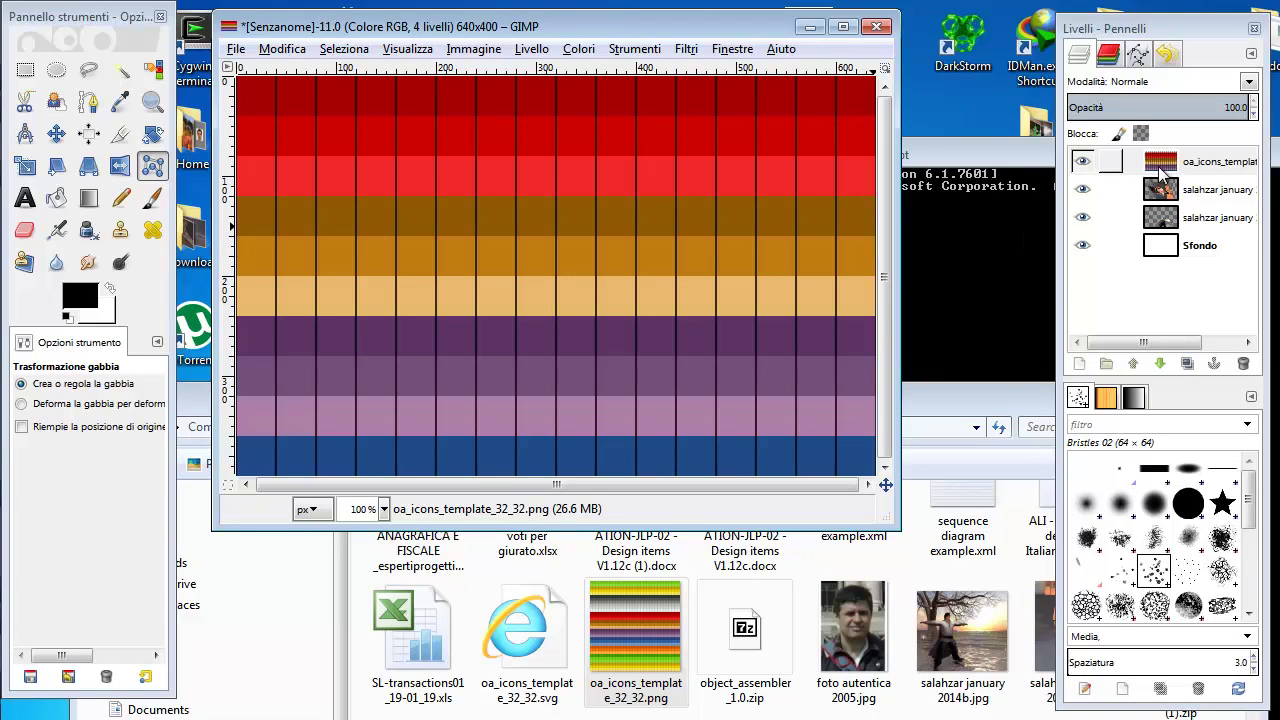
pyautogui.moveTo(1160, 170)
pyautogui.mouseDown()
pyautogui.moveTo(1173, 230)
pyautogui.moveTo(1198, 190)
pyautogui.moveTo(1250, 290)
pyautogui.mouseUp()
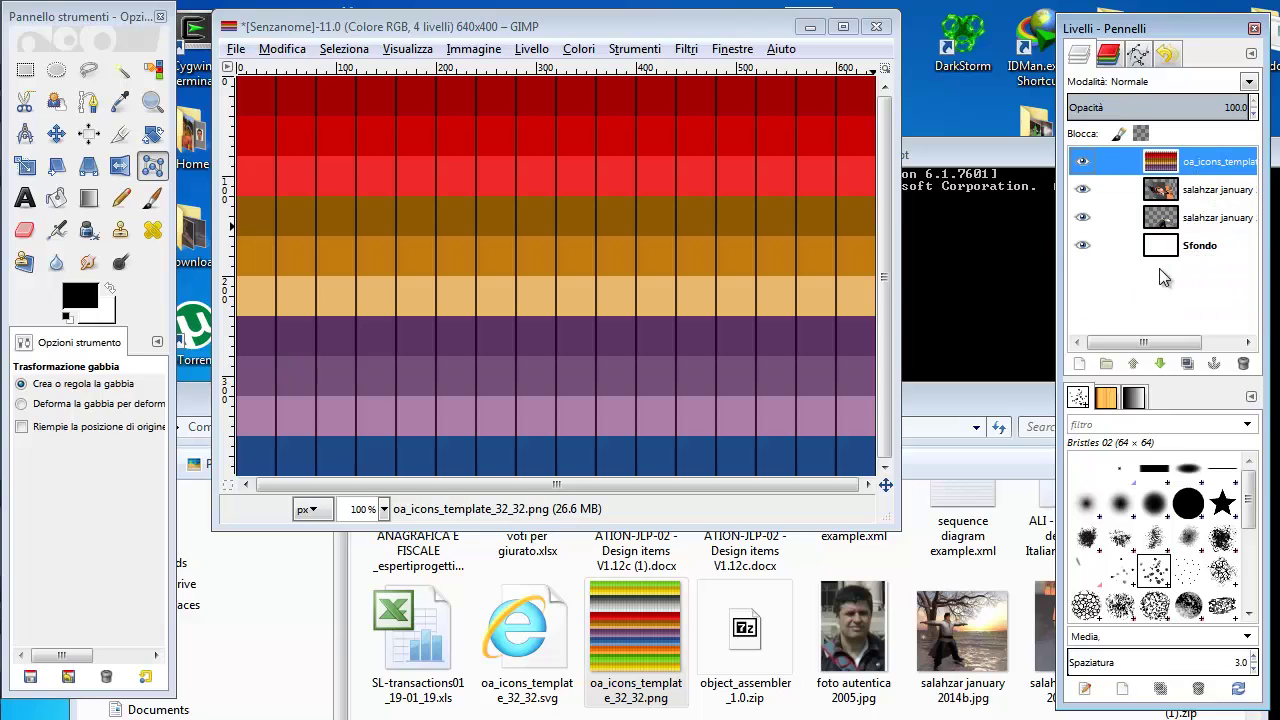
pyautogui.click(1160, 364)
pyautogui.click(1161, 364)
pyautogui.click(1161, 364)
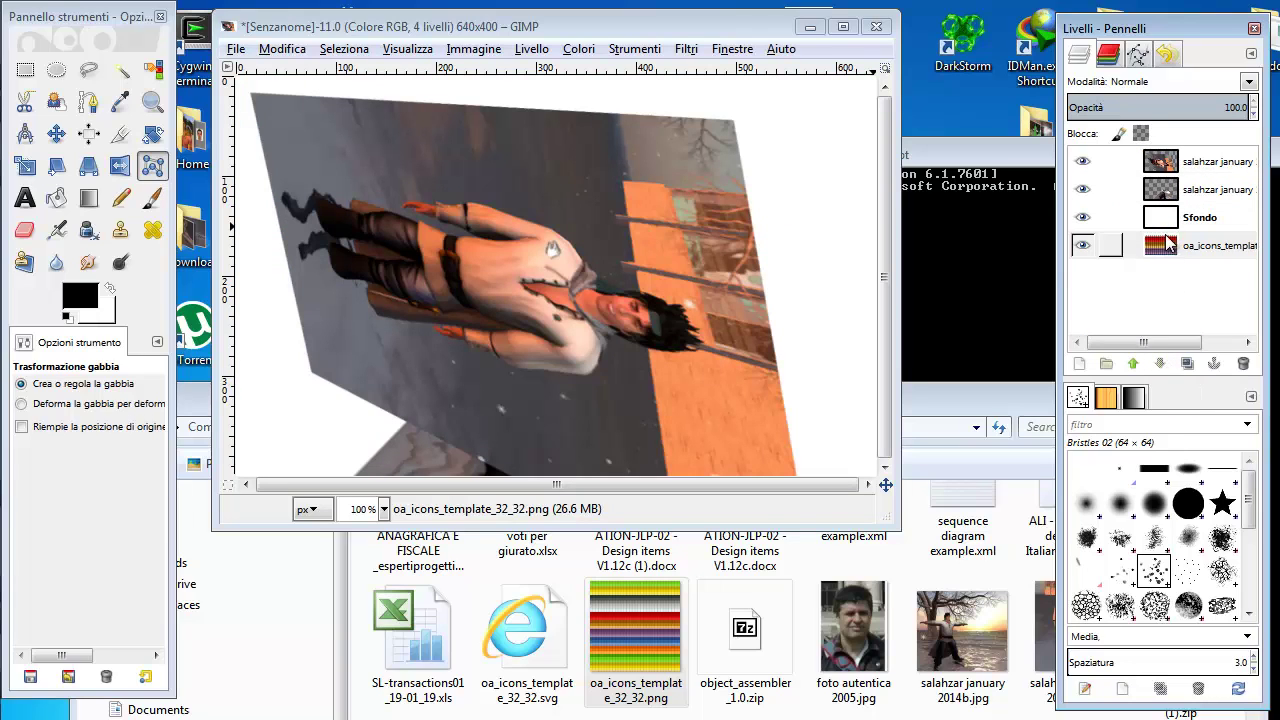
pyautogui.click(1135, 367)
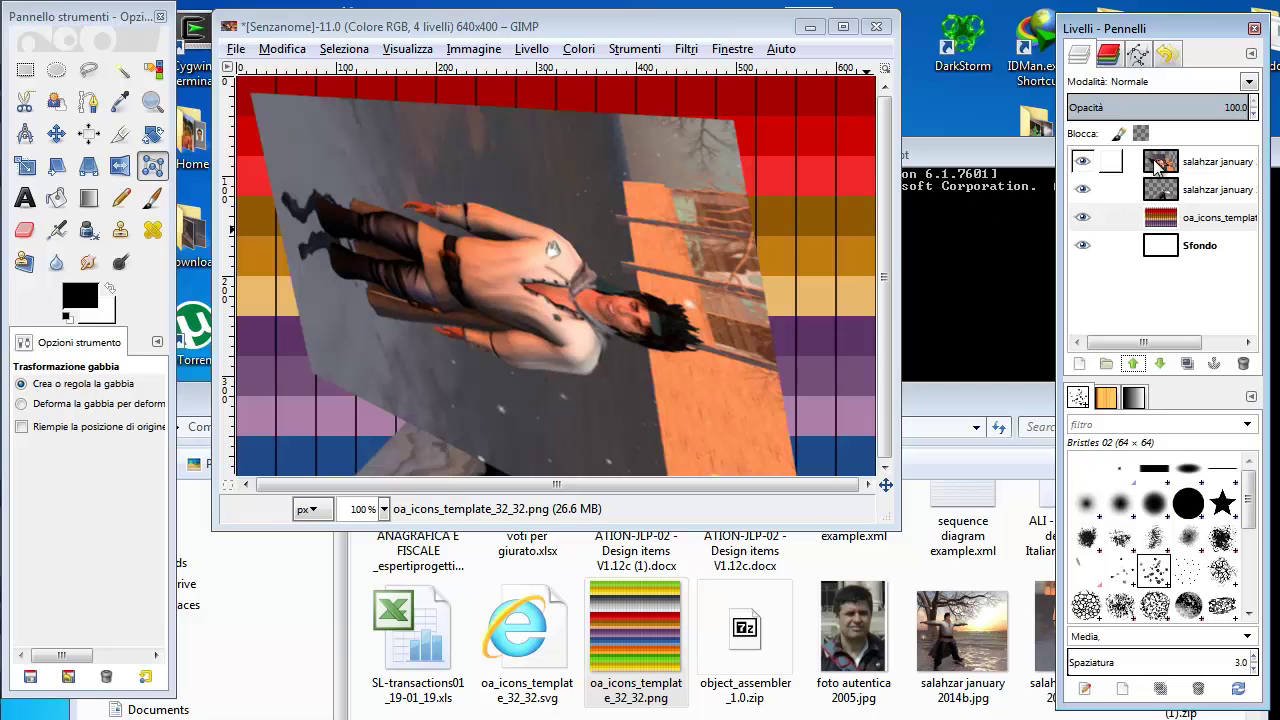
pyautogui.click(1160, 165)
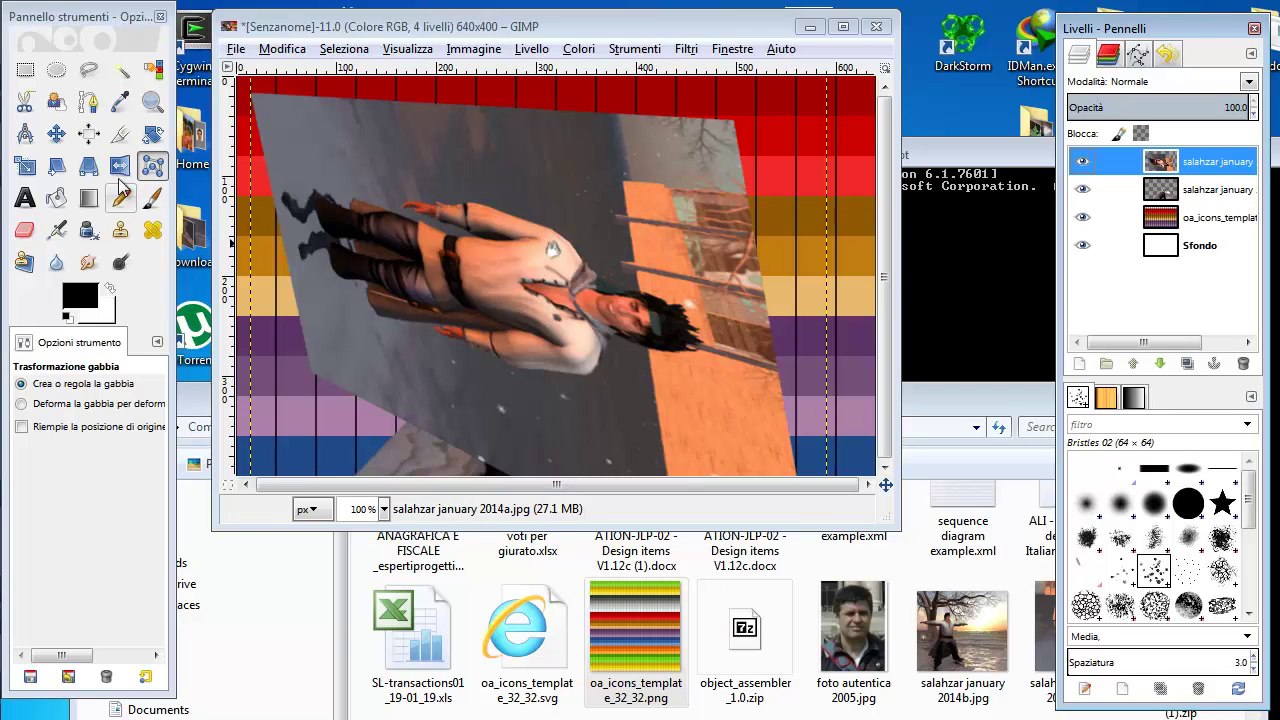
# Step: Readjust the rotation of the top photo layer
pyautogui.click(152, 134)
pyautogui.moveTo(384, 342)
pyautogui.mouseDown()
pyautogui.moveTo(540, 393)
pyautogui.moveTo(432, 342)
pyautogui.mouseUp()
pyautogui.click(413, 323)
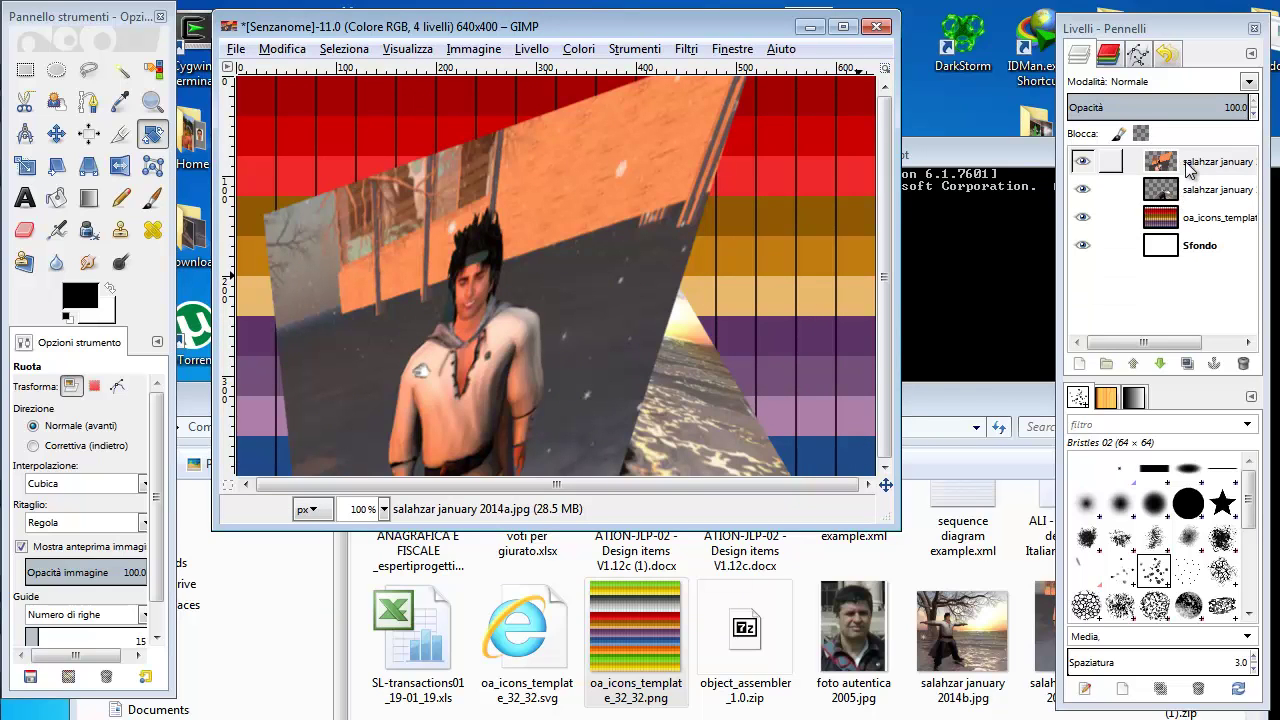
# Step: Lower the rotated photo layer one place so the sunset photo overlaps it
pyautogui.moveTo(1190, 163); pyautogui.dragTo(1182, 233)
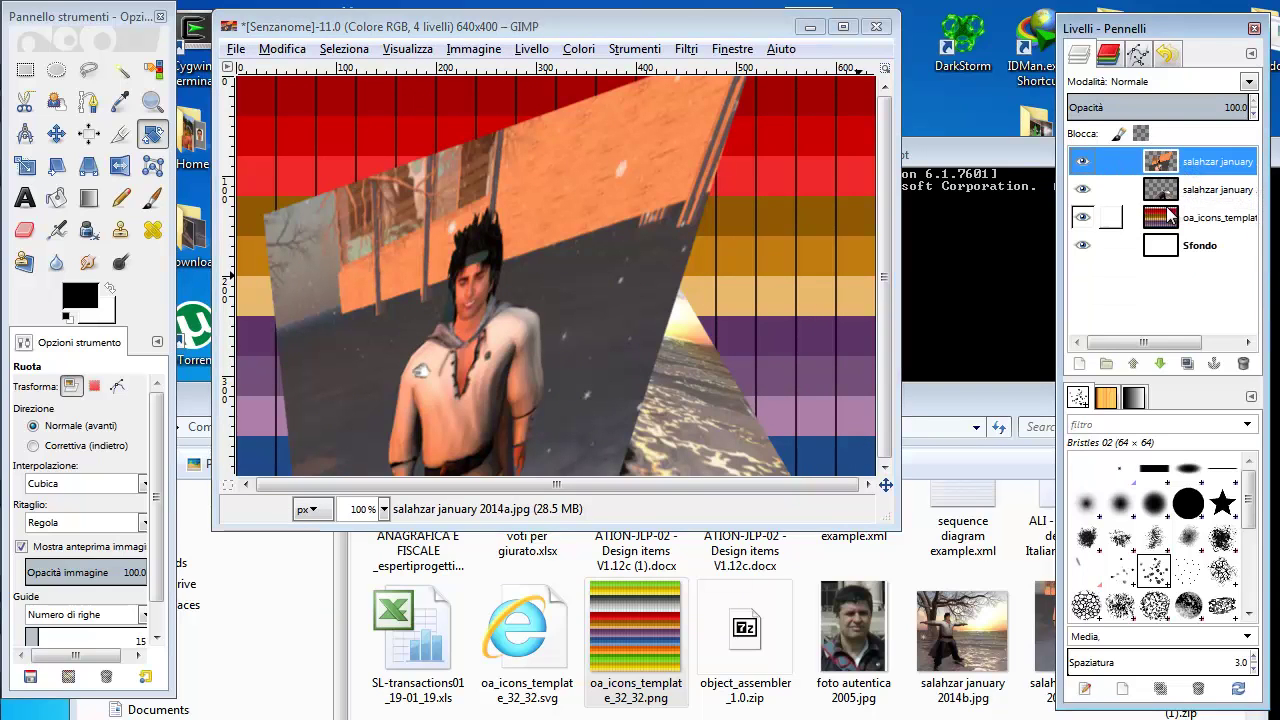
pyautogui.click(1160, 363)
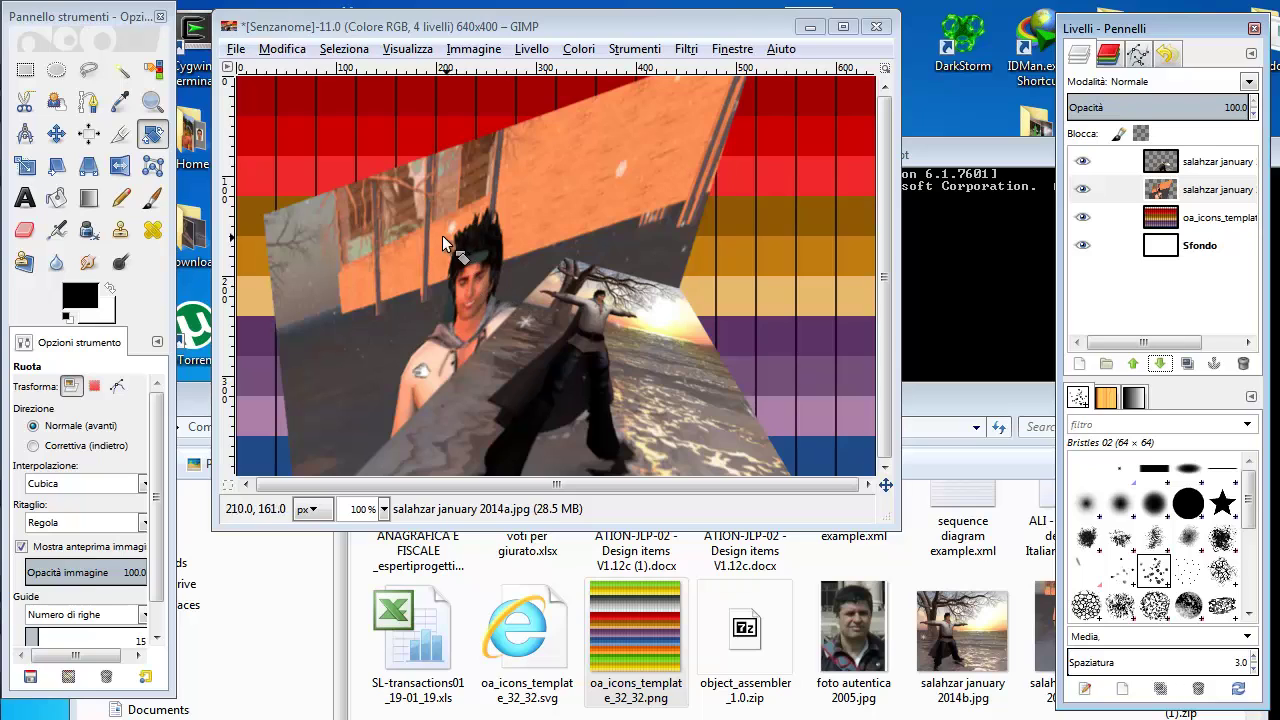
pyautogui.click(24, 200)
# Step: Draw a text box across the top of the canvas and set its font to Bauhaus 93
pyautogui.moveTo(270, 107)
pyautogui.mouseDown()
pyautogui.moveTo(708, 233)
pyautogui.moveTo(754, 233)
pyautogui.mouseUp()
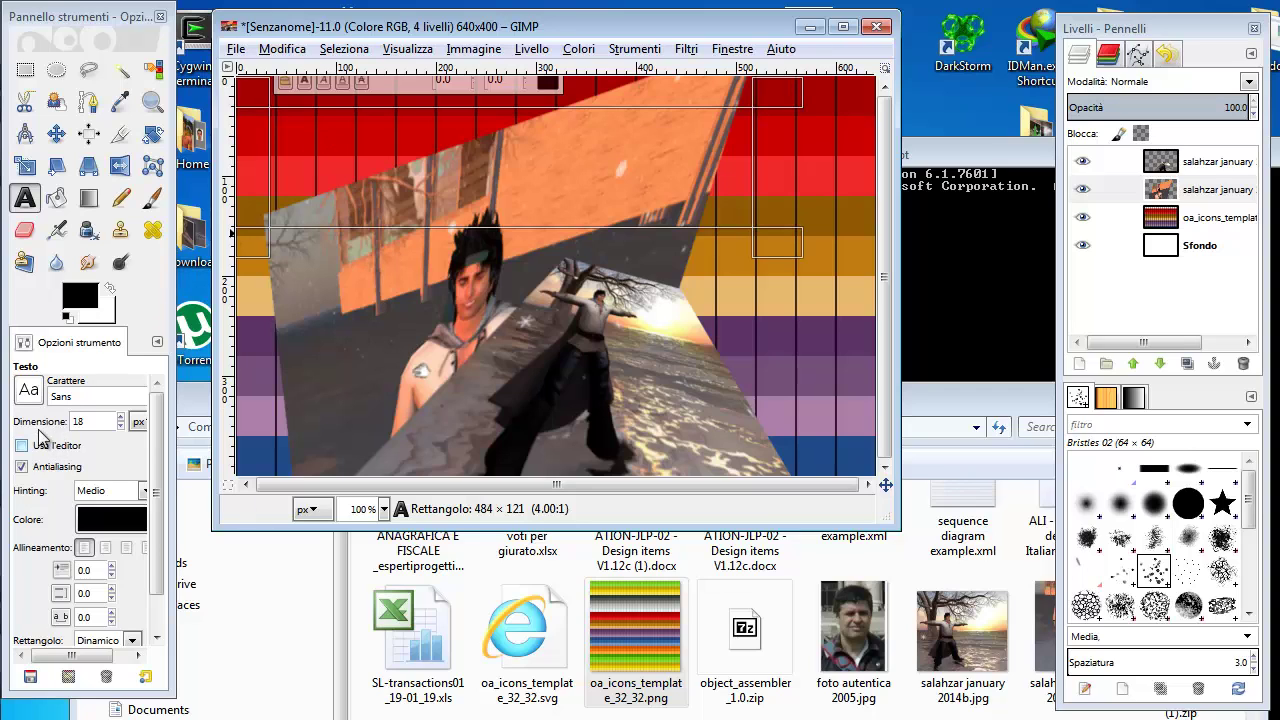
pyautogui.doubleClick(87, 395)
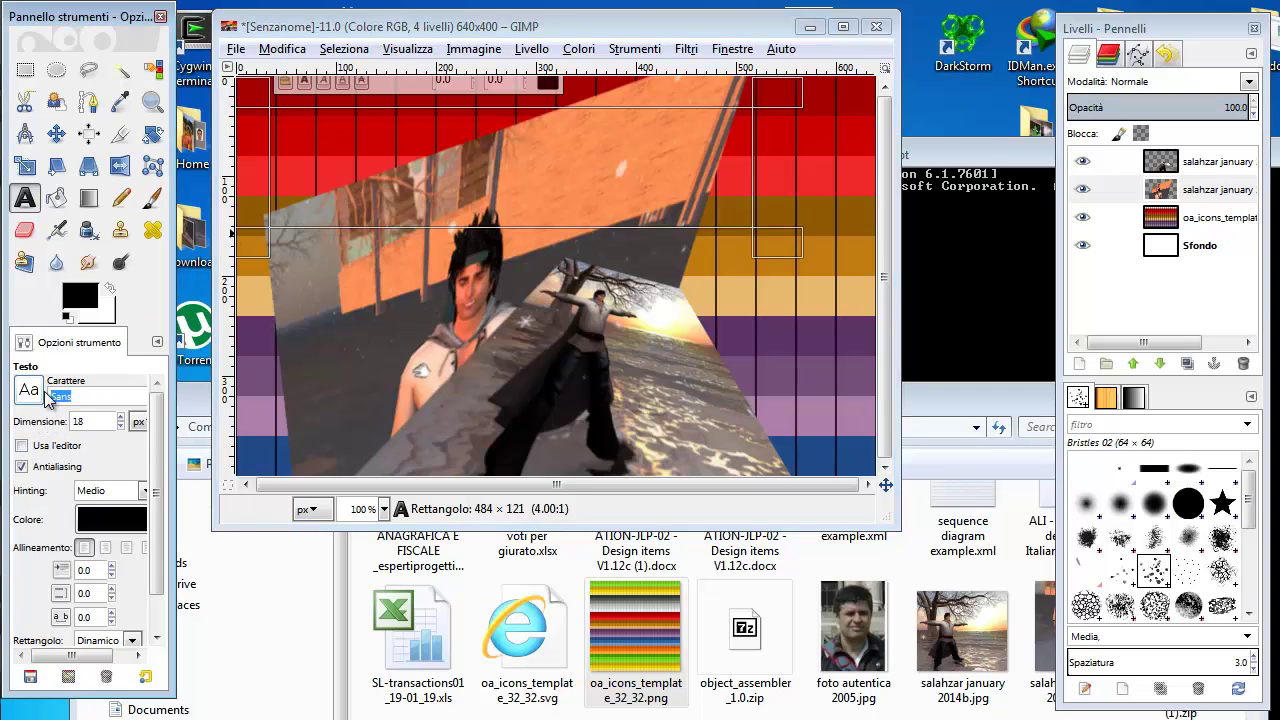
pyautogui.write('bau')
pyautogui.press('BackSpace')
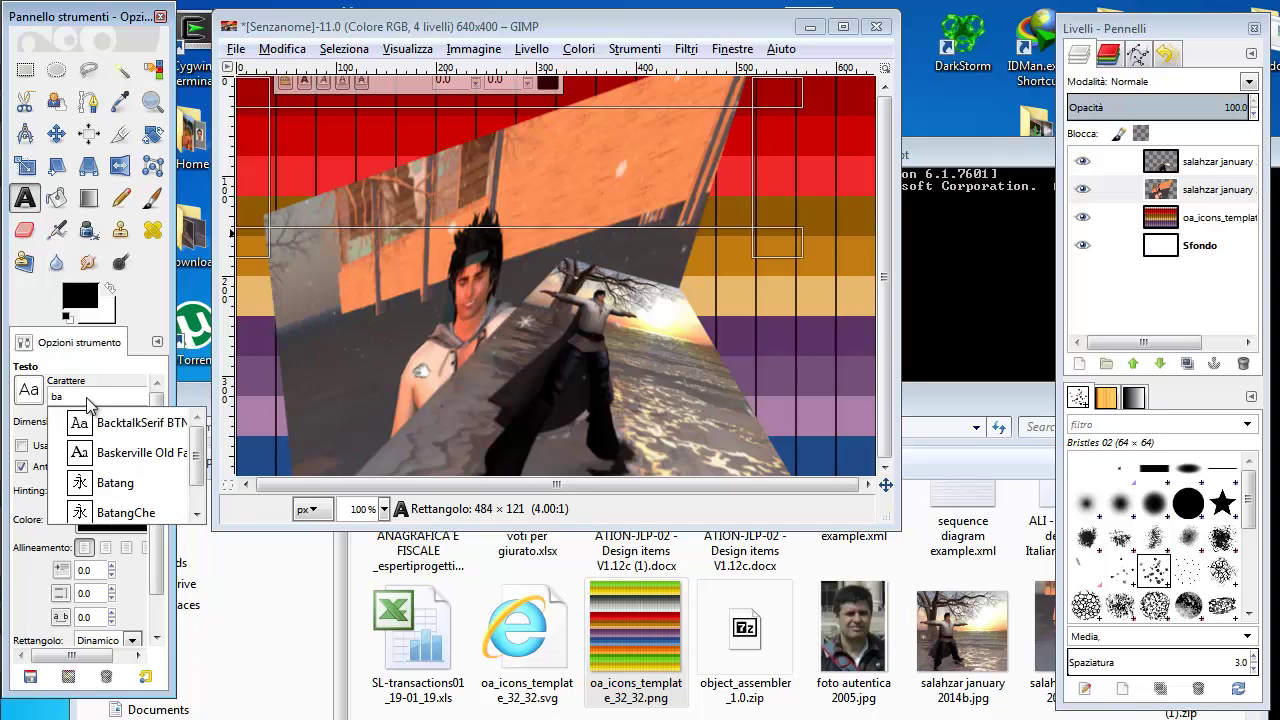
pyautogui.scroll(-1, 120, 480)
pyautogui.click(124, 514)
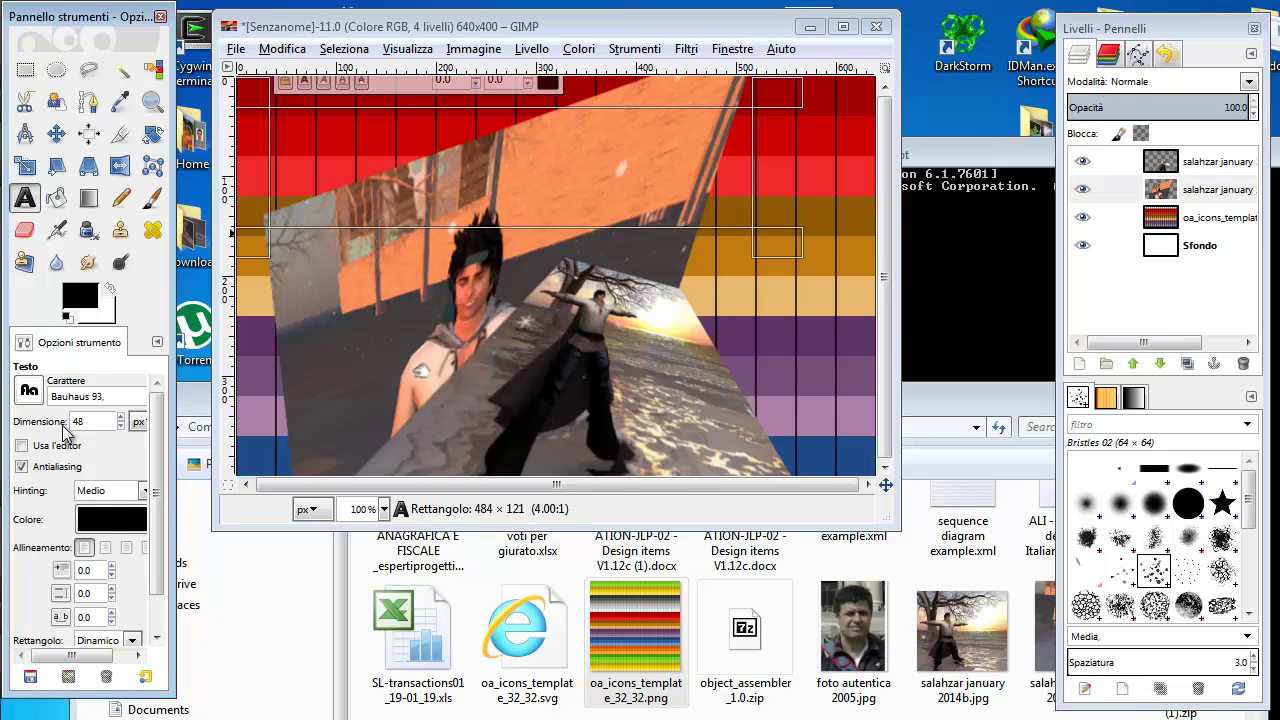
# Step: Set the text colour to bright green 55de1e
pyautogui.click(105, 530)
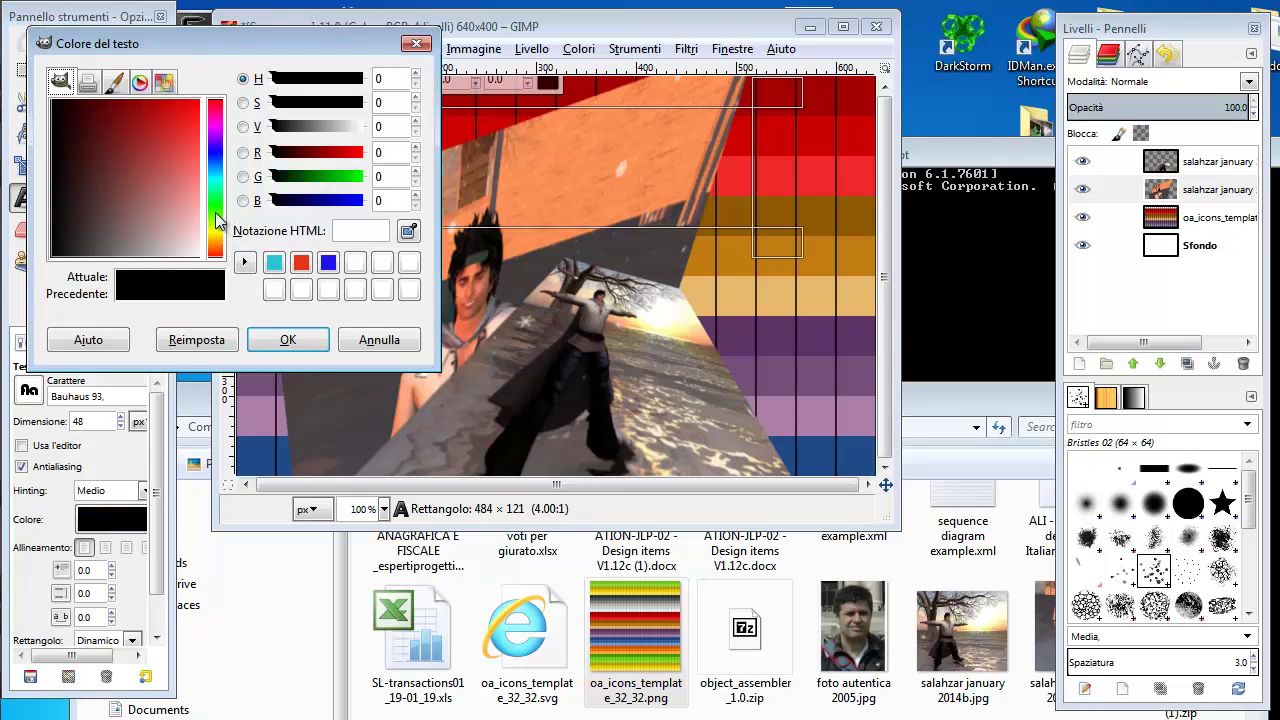
pyautogui.click(215, 214)
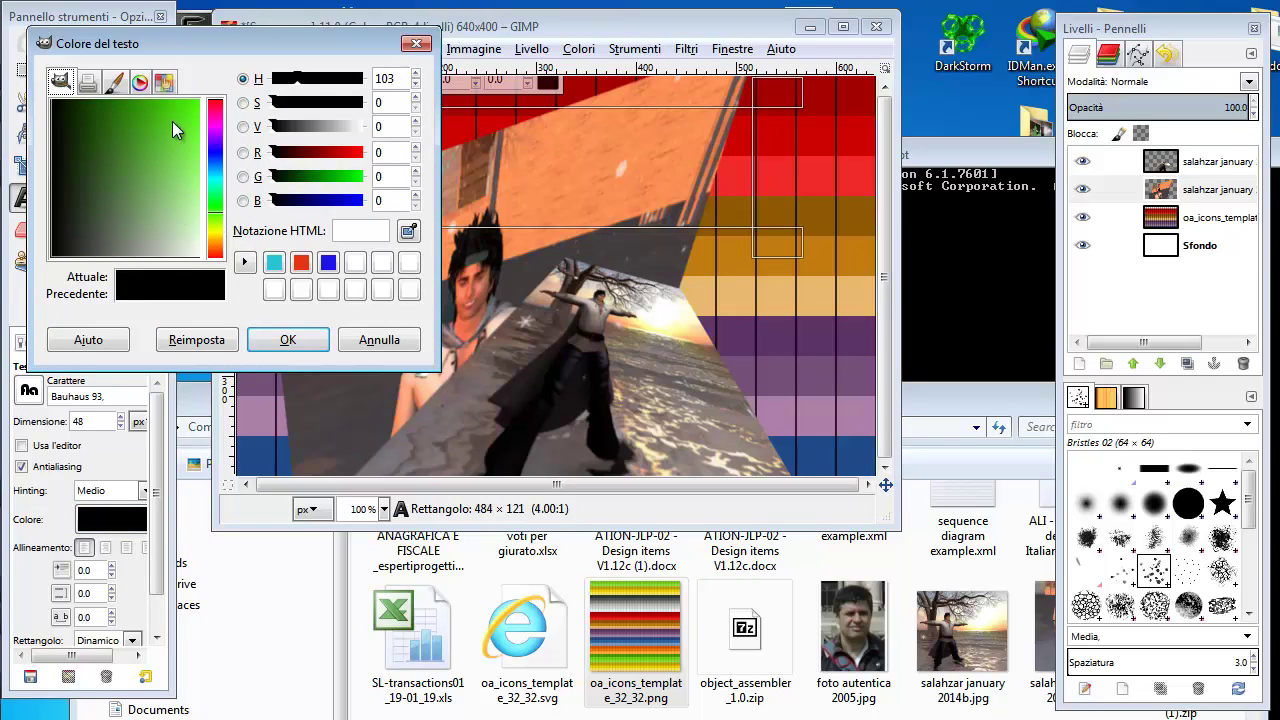
pyautogui.click(180, 121)
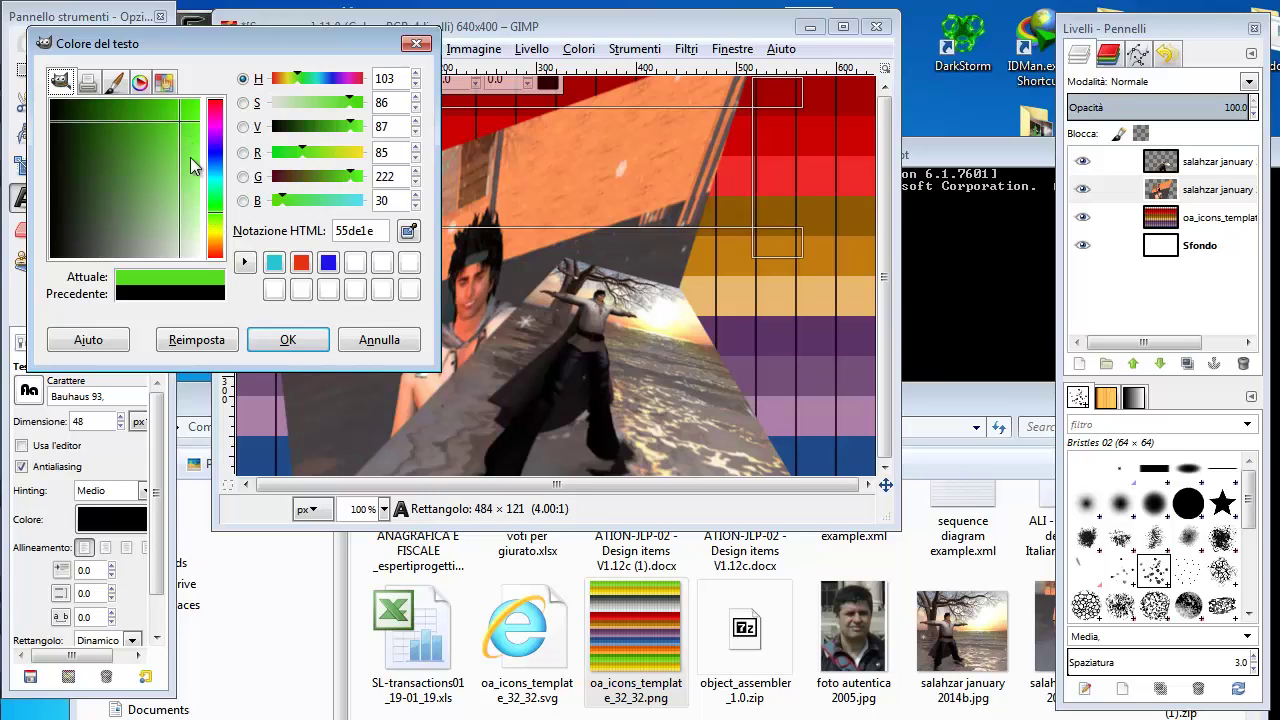
pyautogui.click(243, 263)
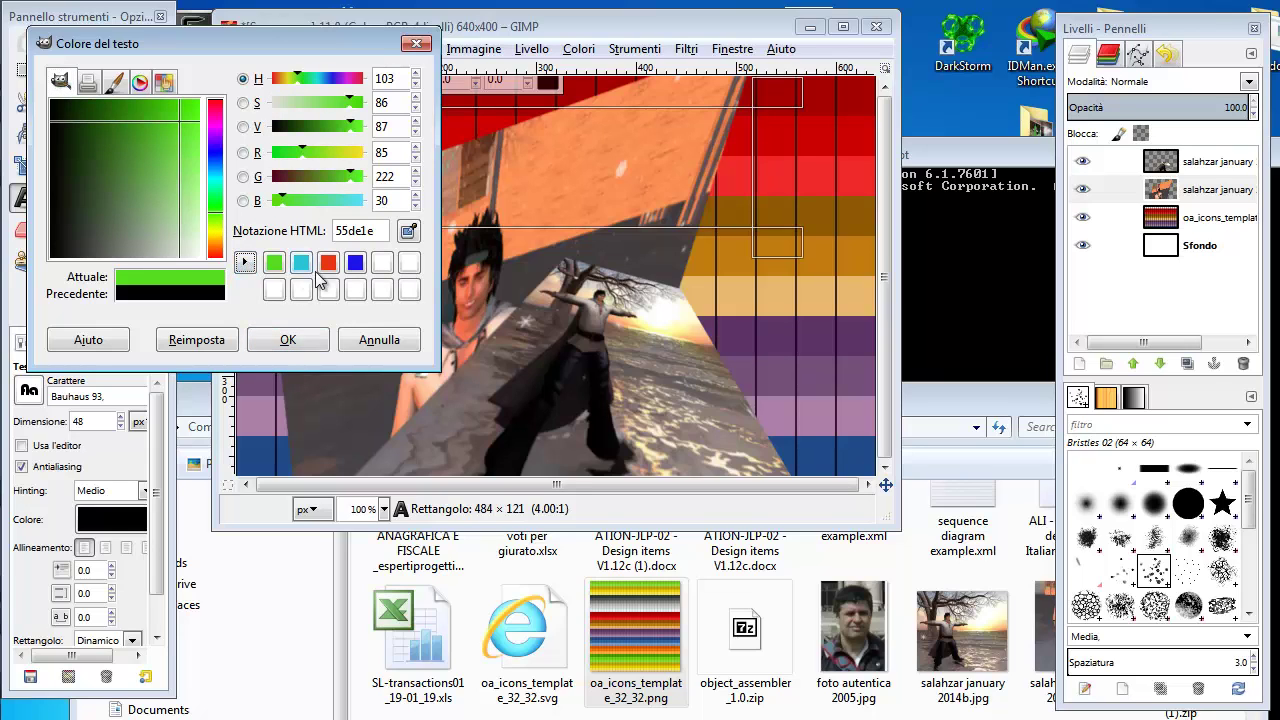
pyautogui.click(290, 339)
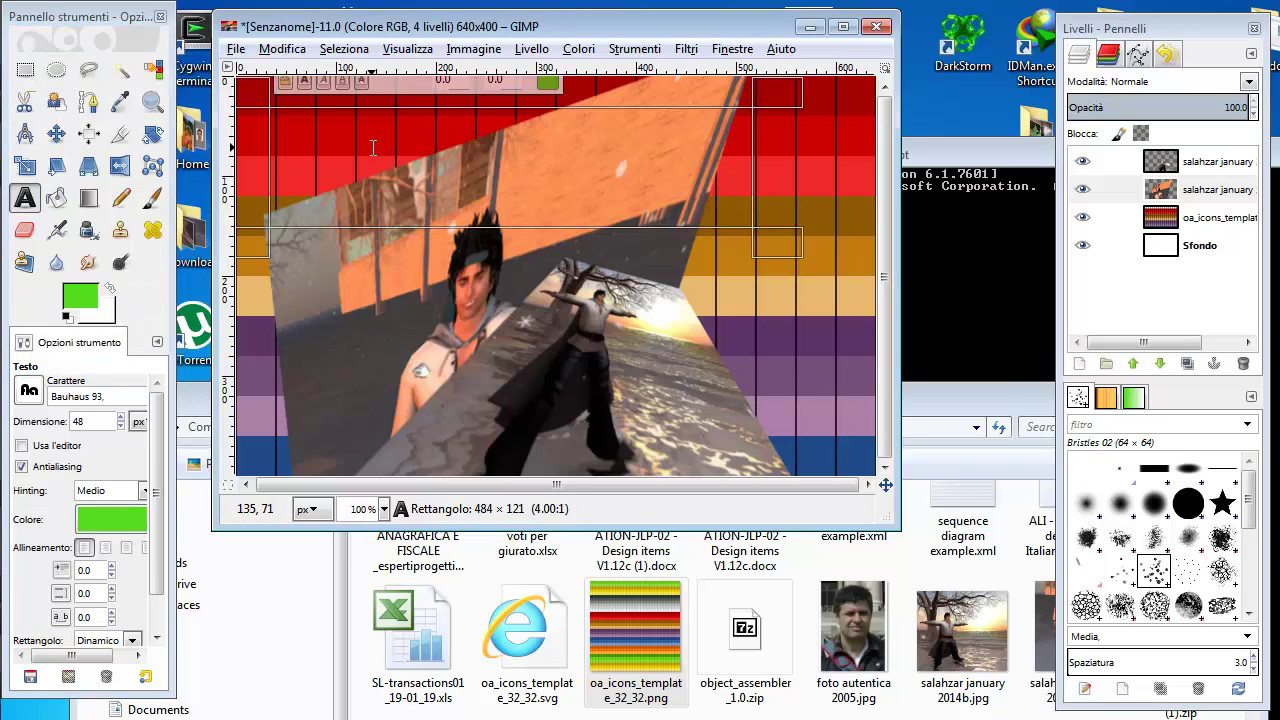
# Step: Enter the person's name in green Bauhaus 93 and make the text box Dynamic
pyautogui.write('Sa')
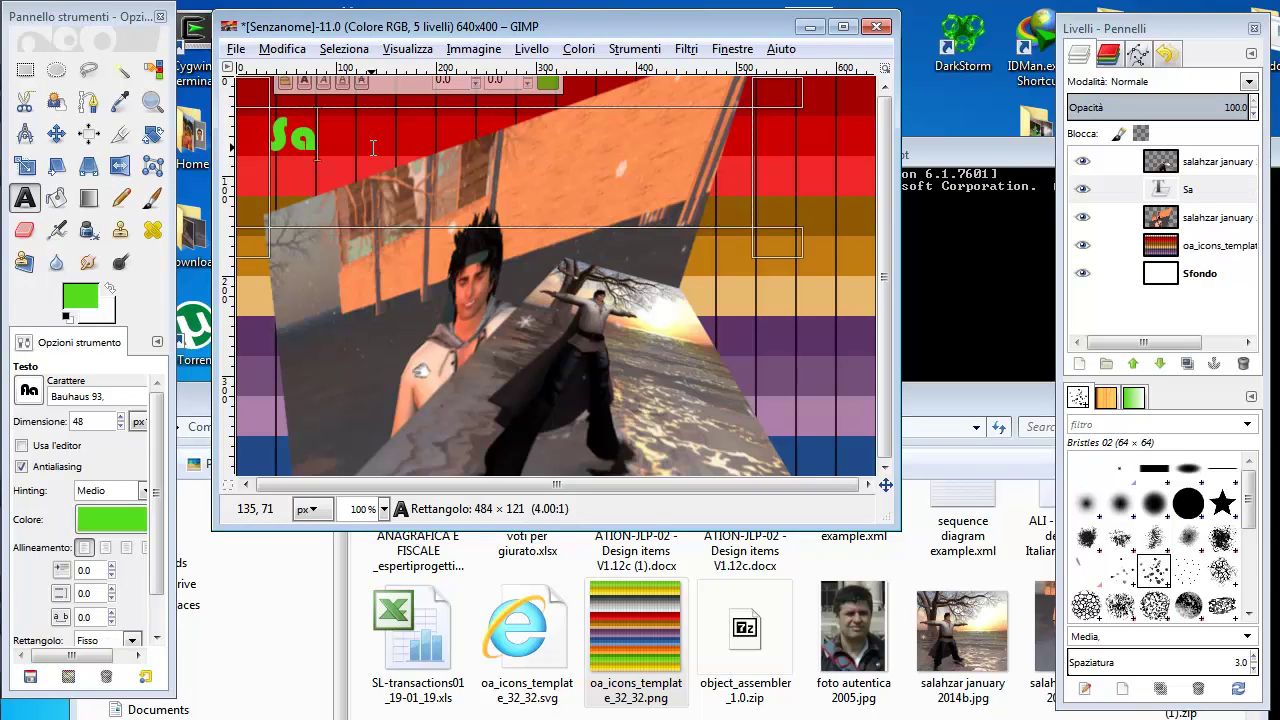
pyautogui.write('lahzar S')
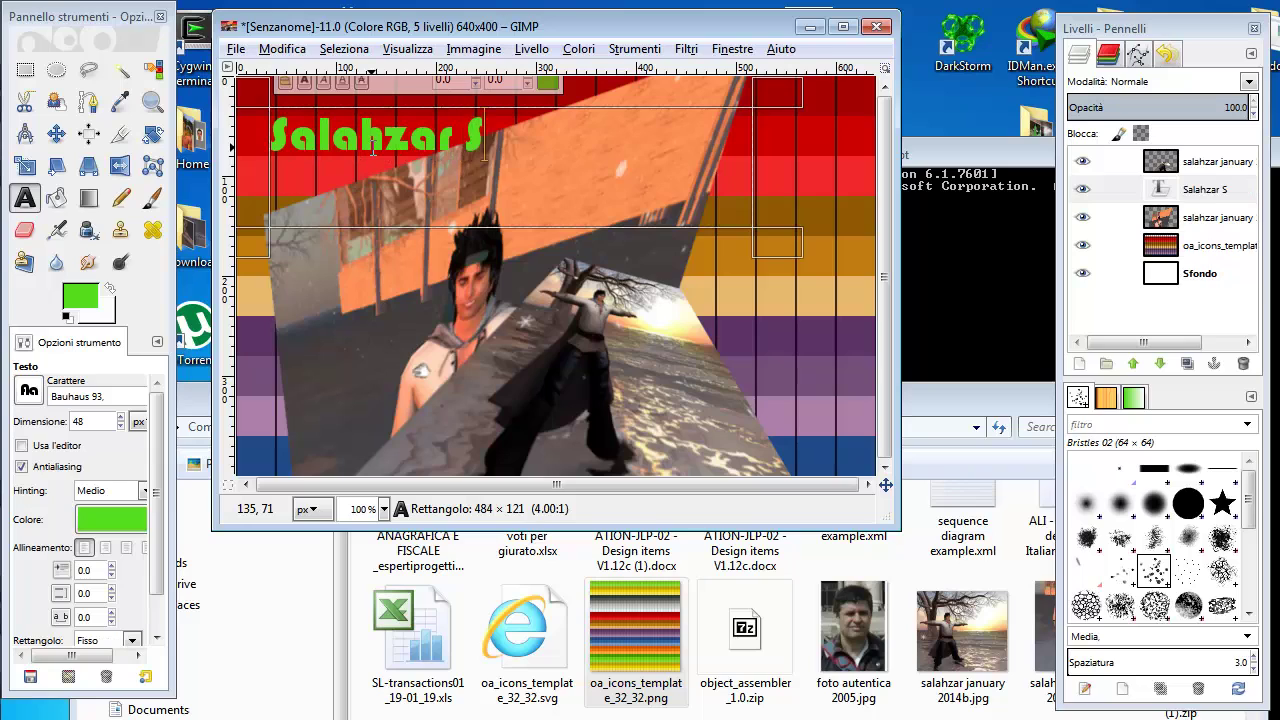
pyautogui.write('tenvaag')
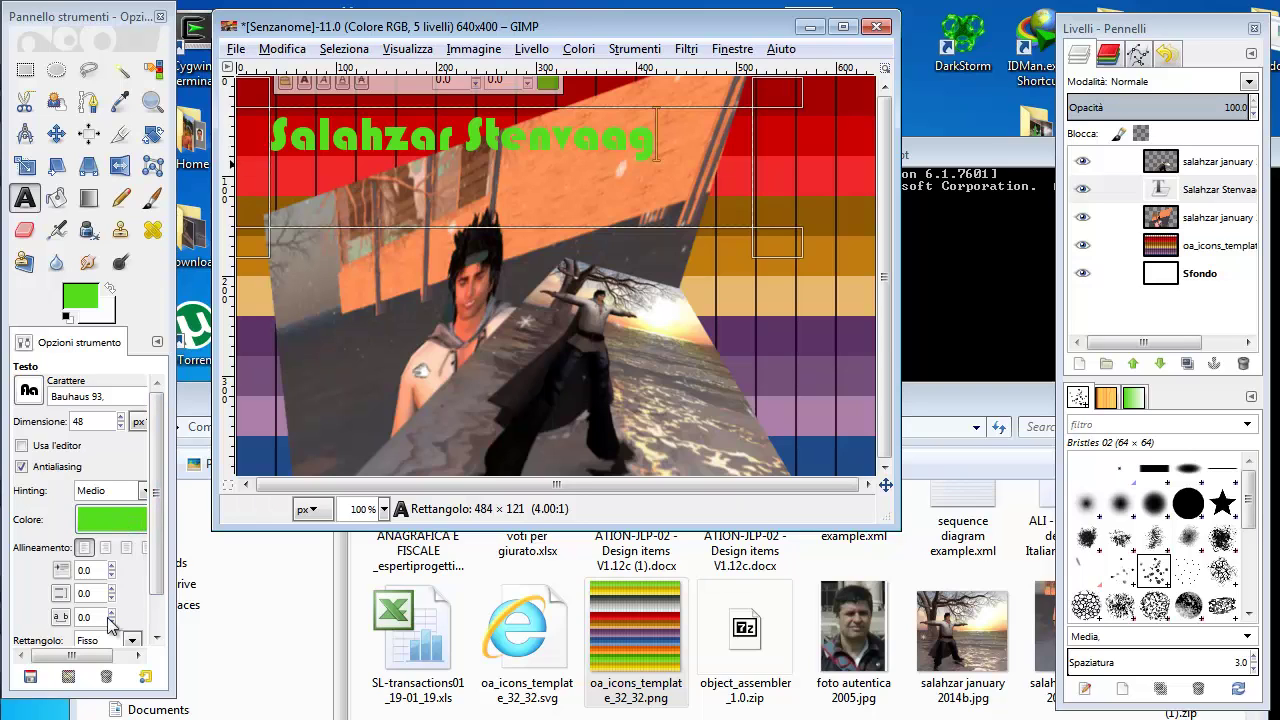
pyautogui.moveTo(157, 512); pyautogui.dragTo(156, 560)
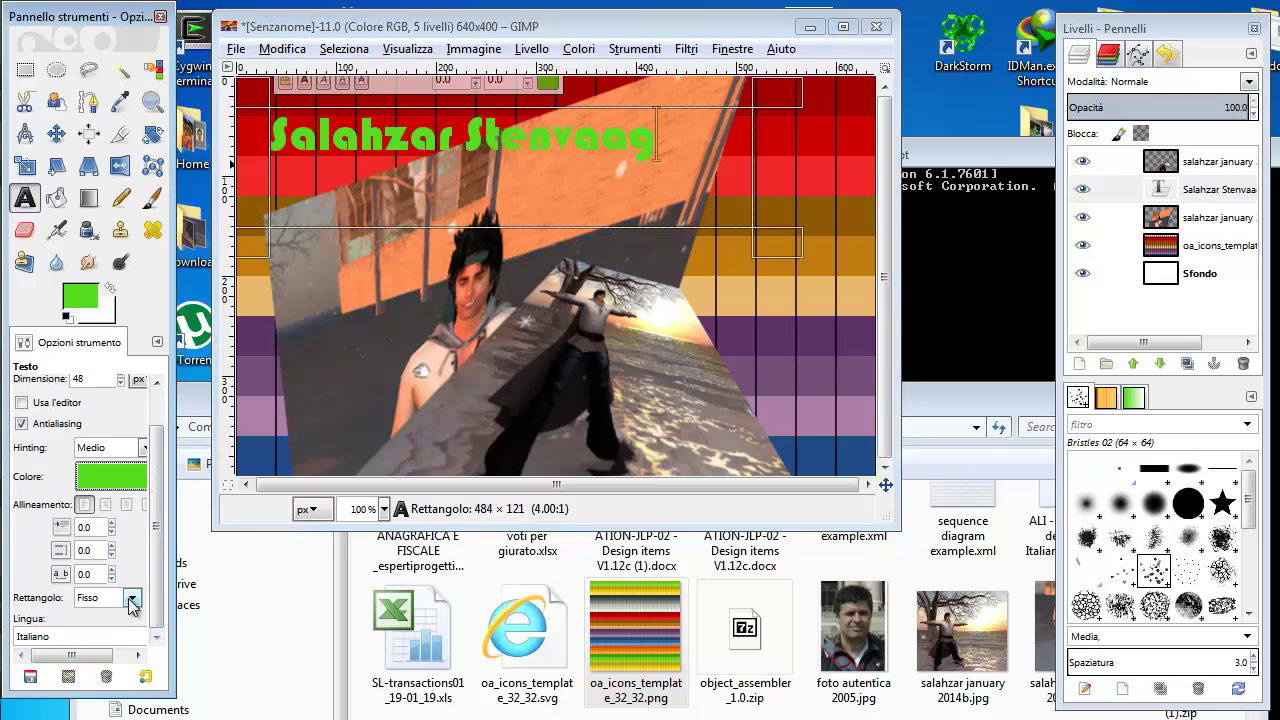
pyautogui.click(131, 598)
pyautogui.click(117, 623)
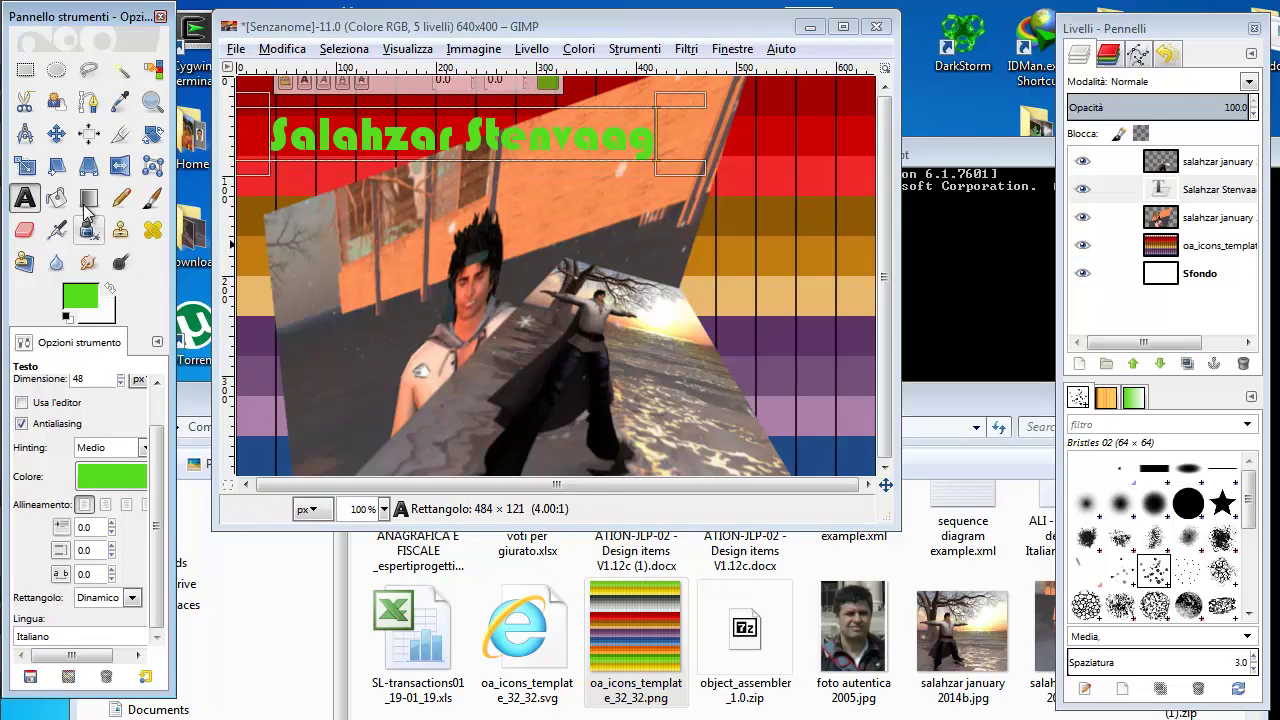
pyautogui.click(56, 133)
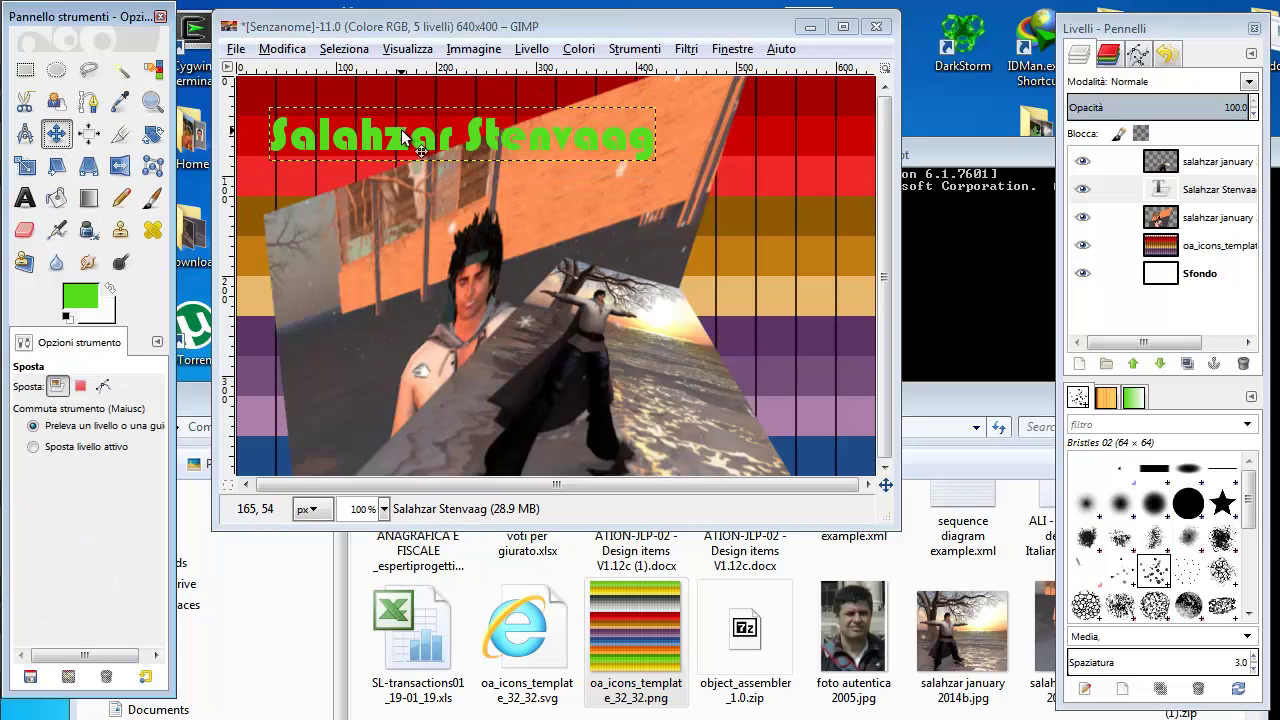
# Step: Move the green name text layer to the top-left of the canvas above the portrait
pyautogui.moveTo(397, 121)
pyautogui.mouseDown()
pyautogui.moveTo(564, 350)
pyautogui.moveTo(593, 286)
pyautogui.mouseUp()
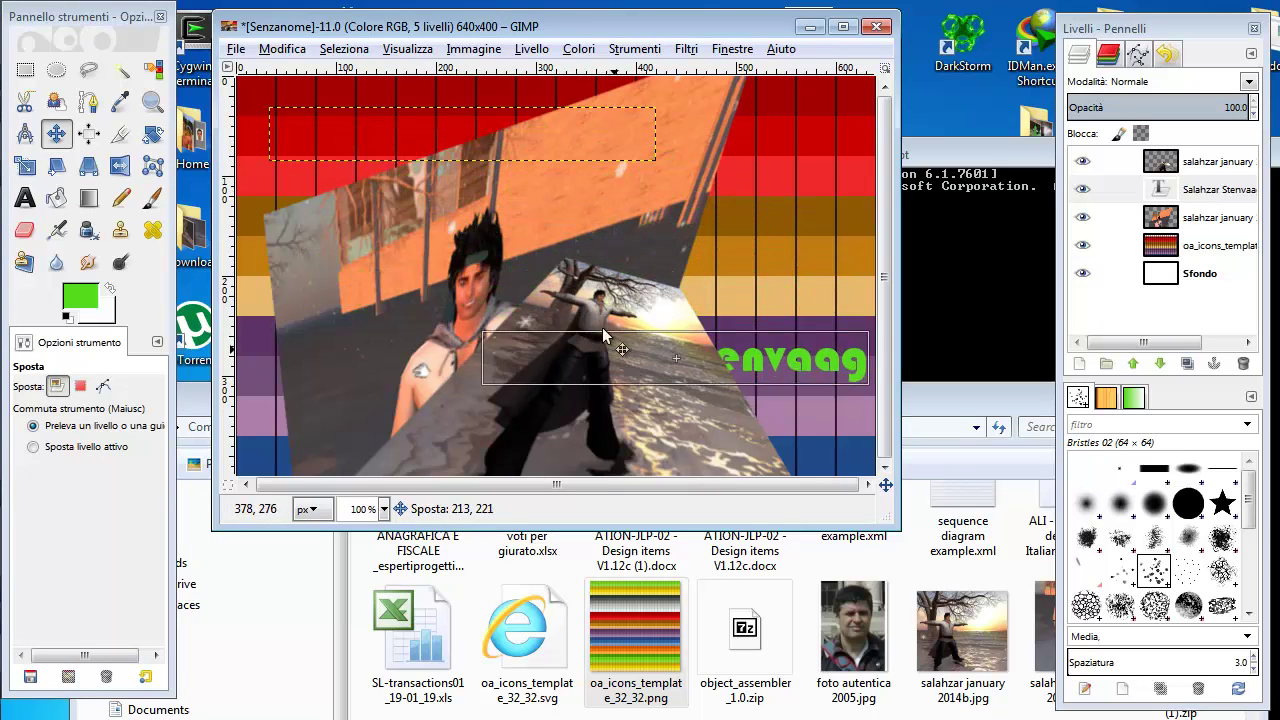
pyautogui.moveTo(593, 286); pyautogui.dragTo(501, 194)
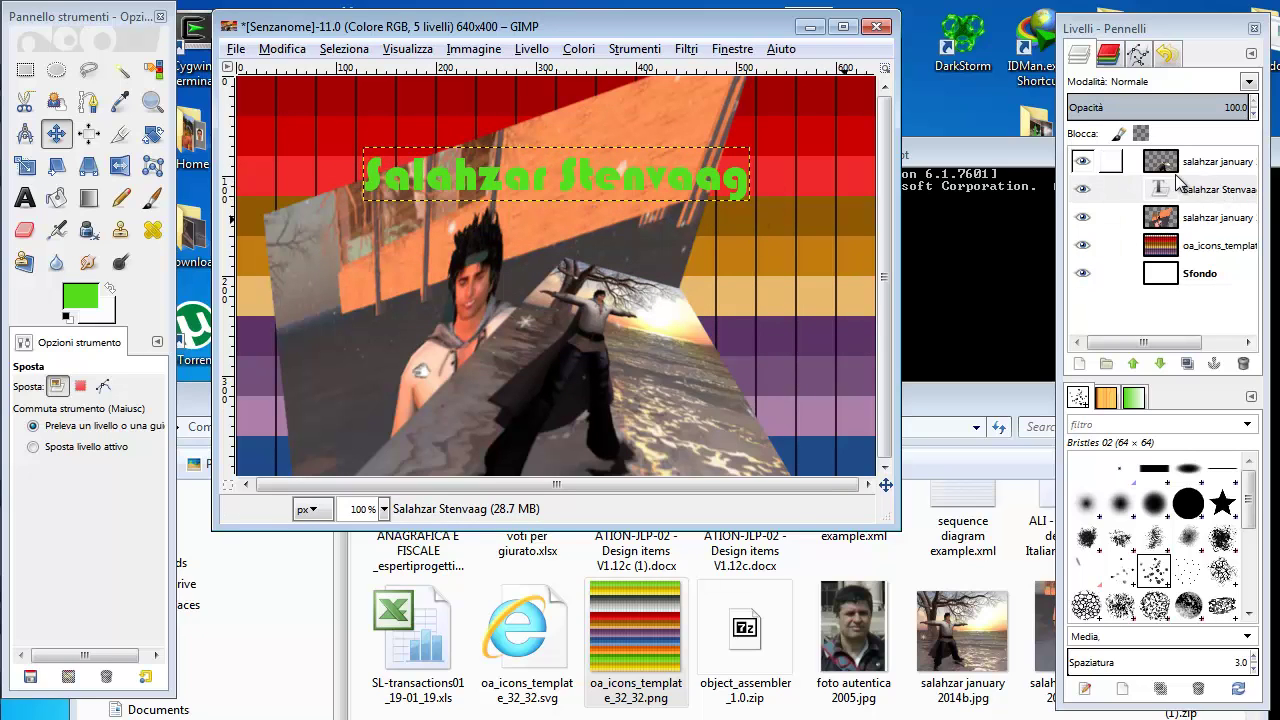
pyautogui.moveTo(637, 180)
pyautogui.mouseDown()
pyautogui.moveTo(700, 311)
pyautogui.moveTo(550, 158)
pyautogui.mouseUp()
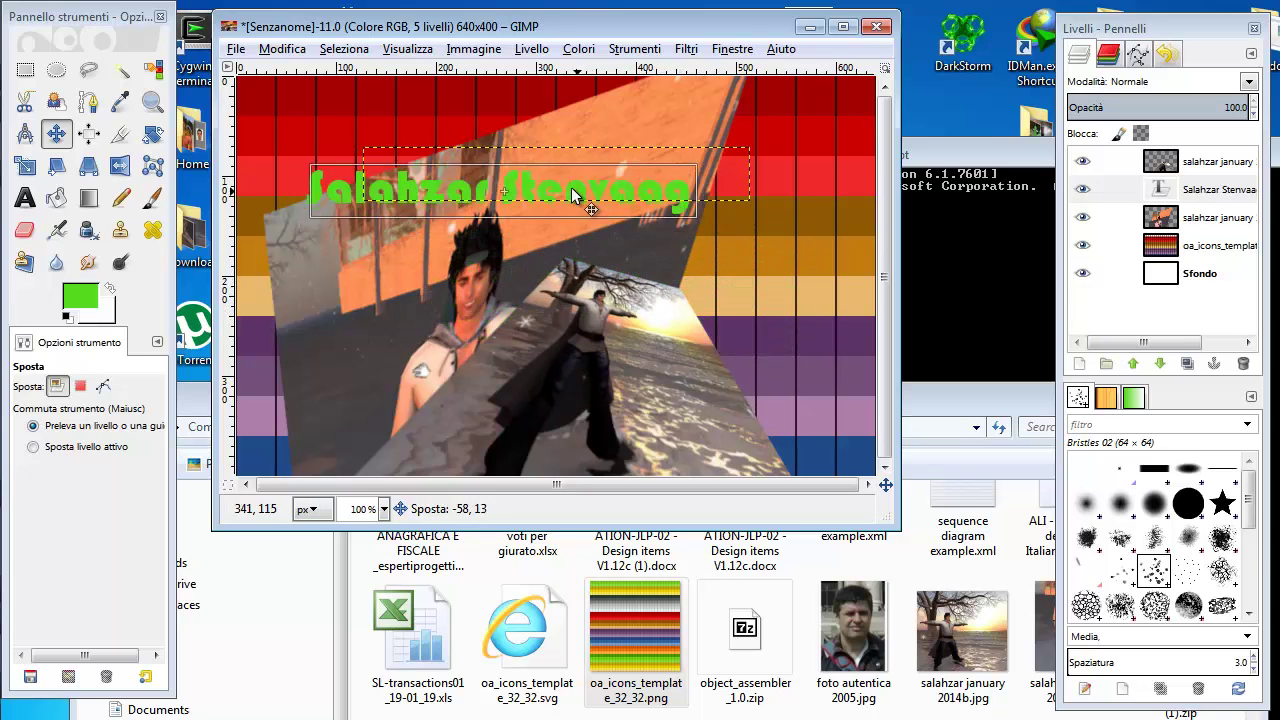
pyautogui.moveTo(569, 250); pyautogui.dragTo(479, 185)
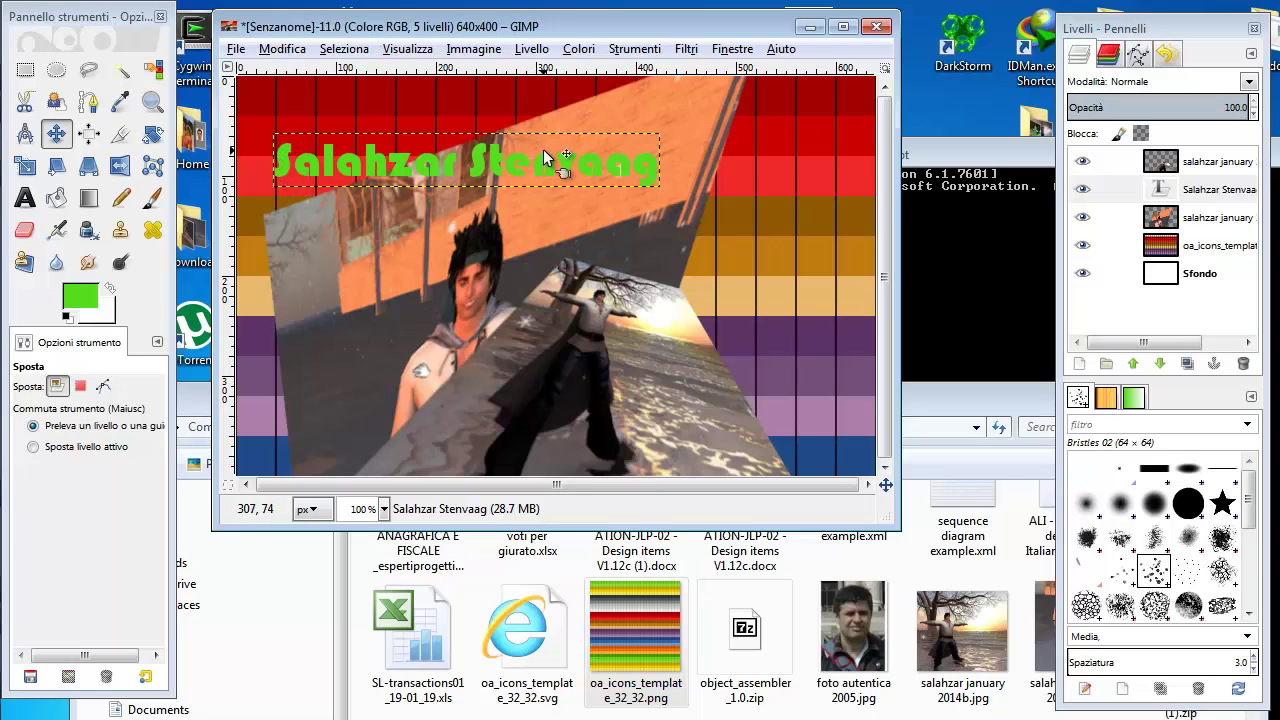
# Step: Convert the name text layer to a path and create a selection from that path
pyautogui.click(1172, 193)
pyautogui.rightClick(1198, 190)
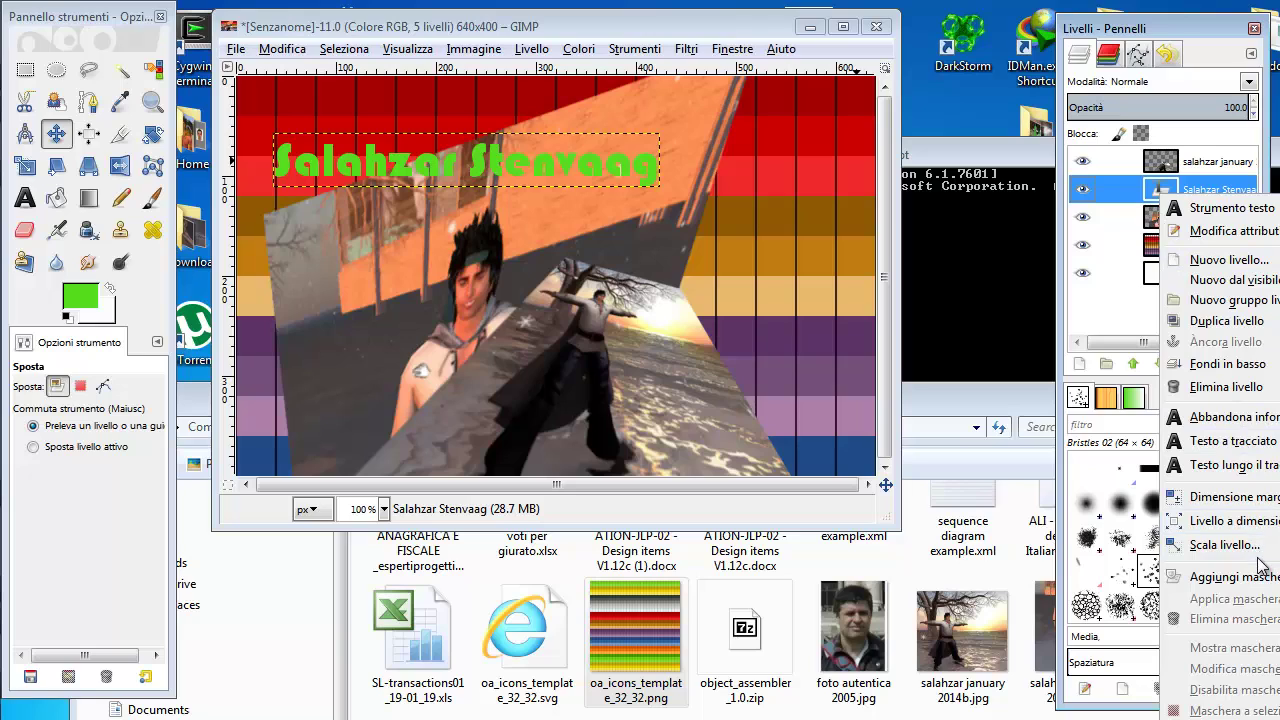
pyautogui.click(1230, 442)
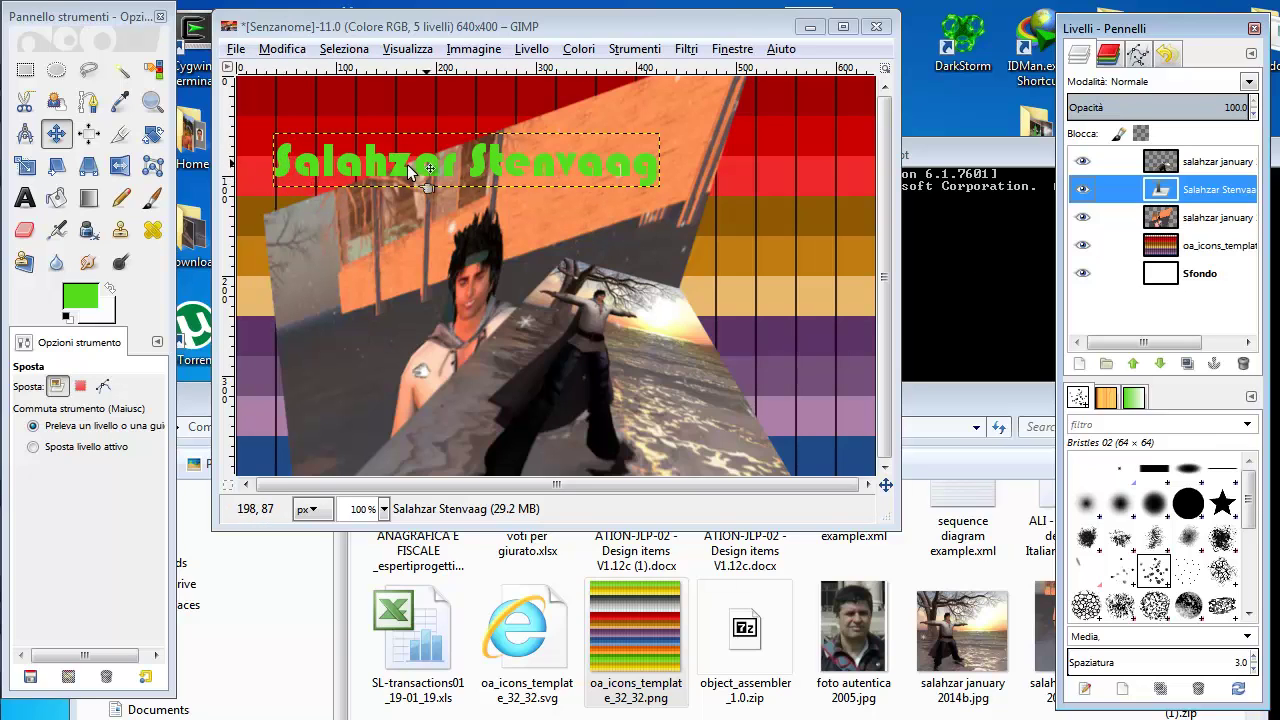
pyautogui.click(344, 48)
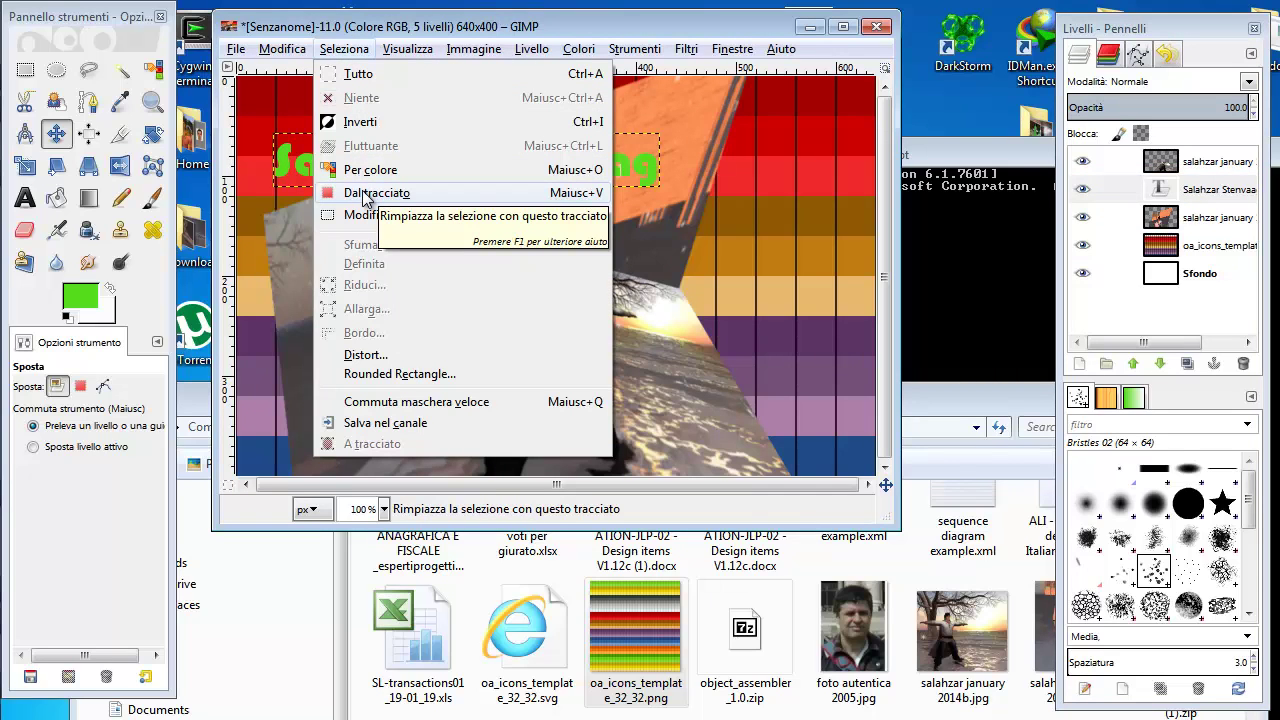
pyautogui.click(365, 193)
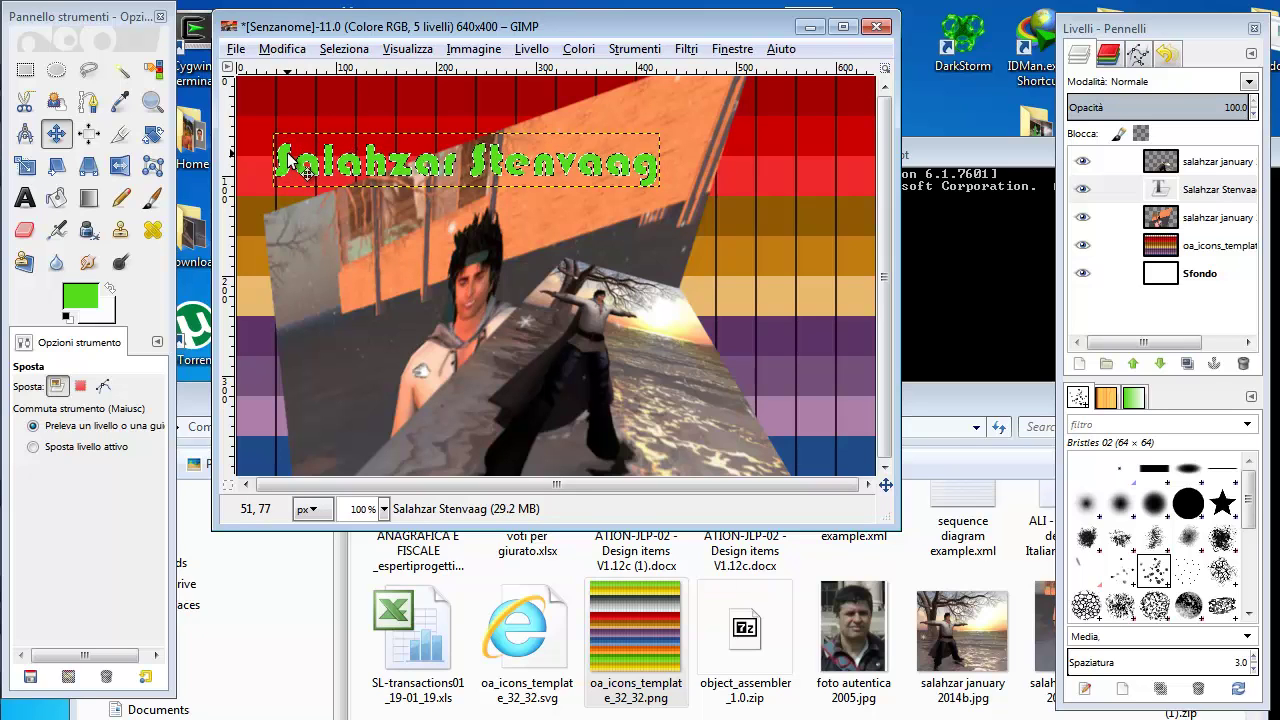
# Step: Grow the letter selection outward by 5 px
pyautogui.click(344, 49)
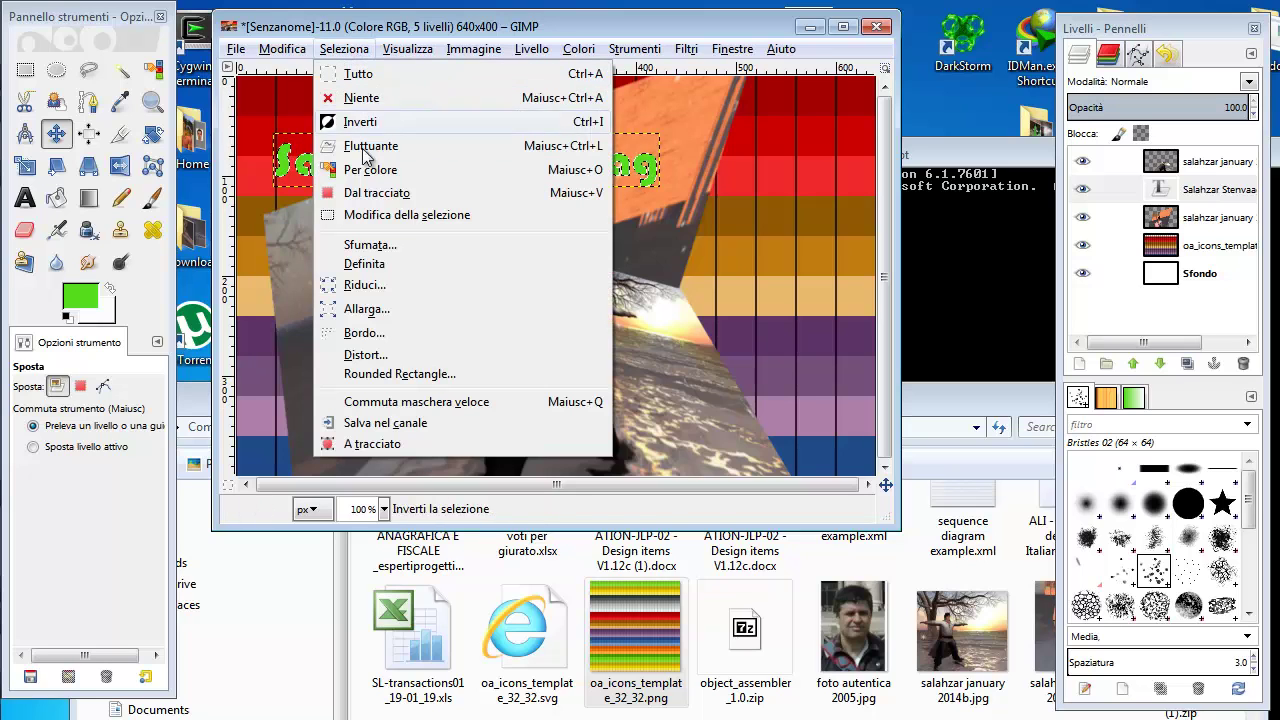
pyautogui.click(375, 308)
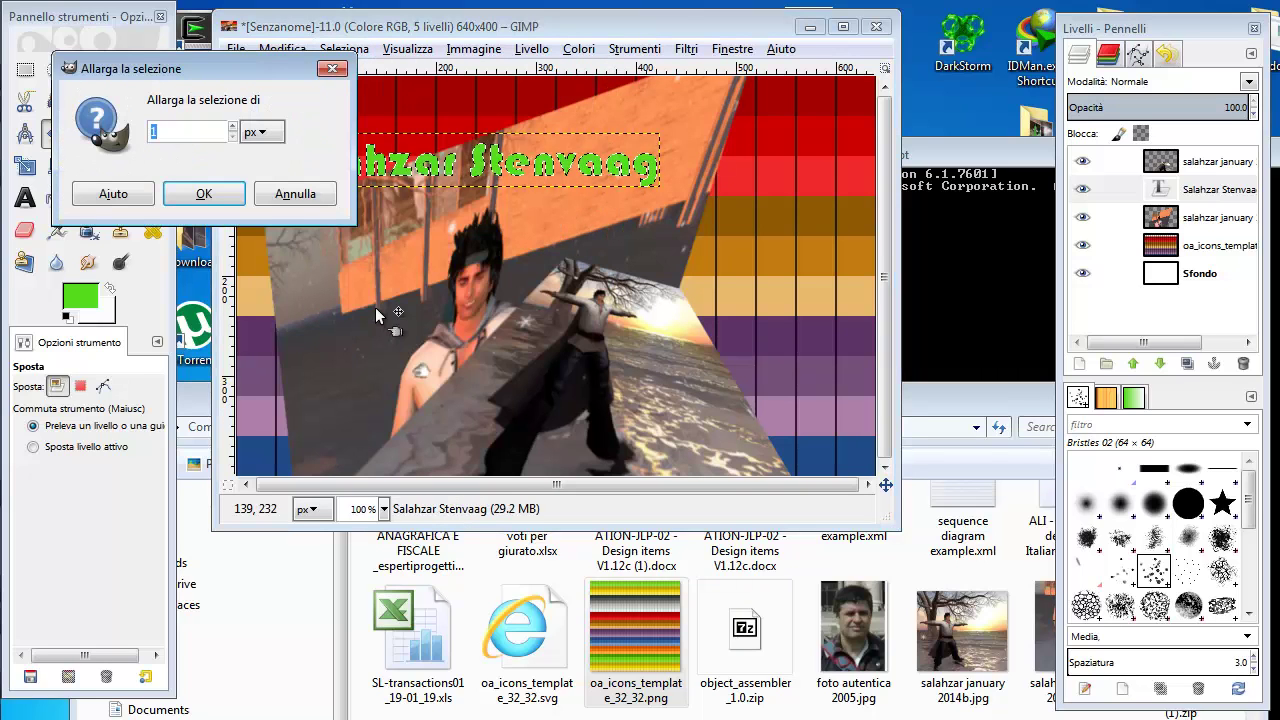
pyautogui.doubleClick(232, 126)
pyautogui.write('5')
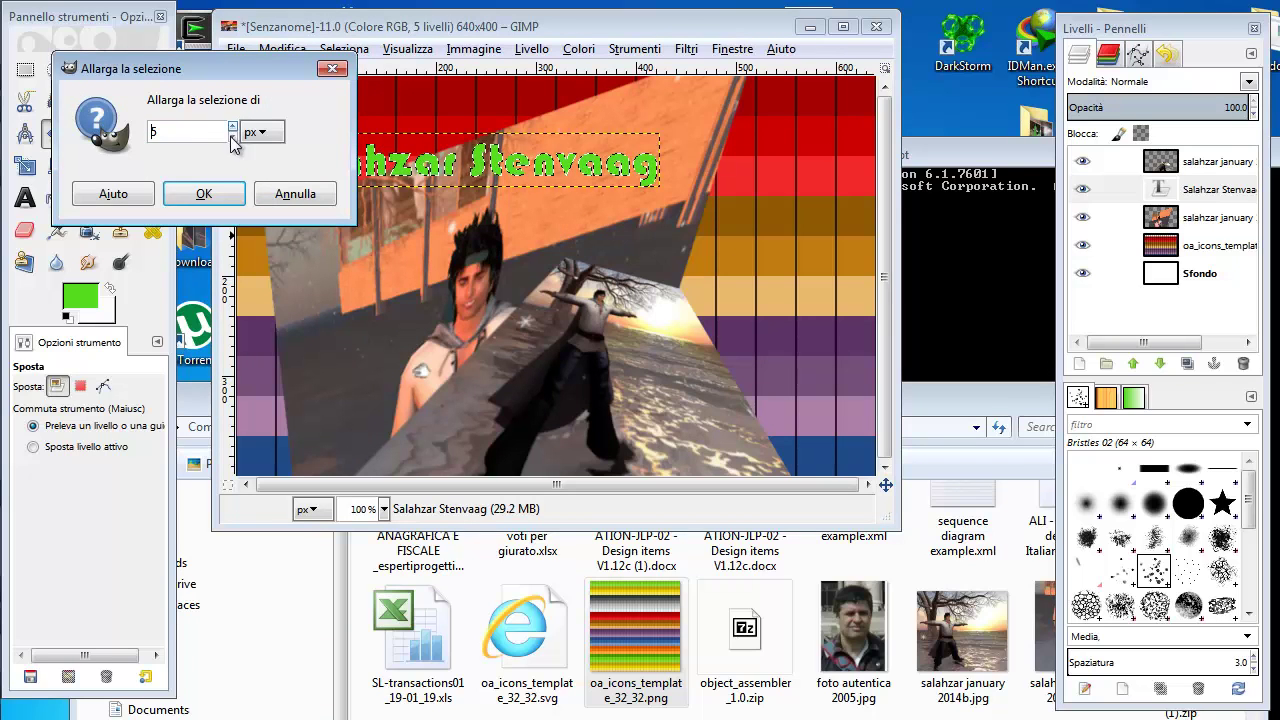
pyautogui.click(214, 195)
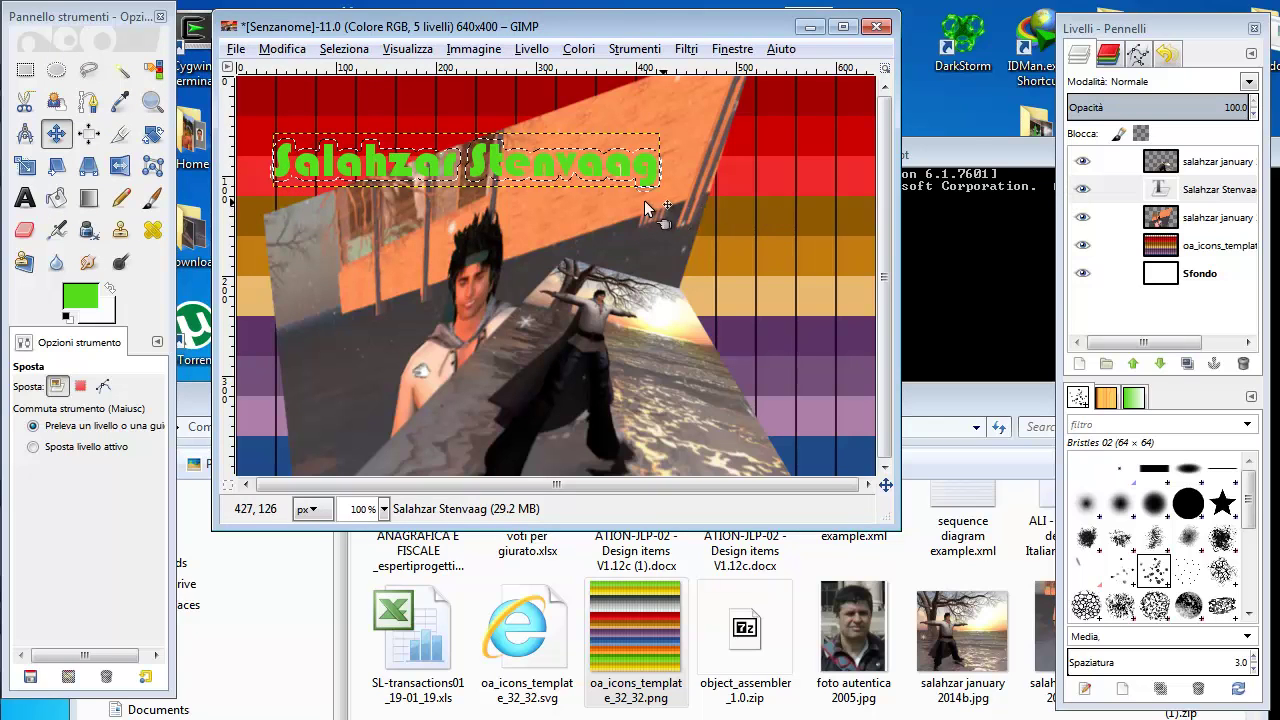
# Step: Add a new transparent layer and bucket-fill the text selection with cyan
pyautogui.rightClick(1210, 193)
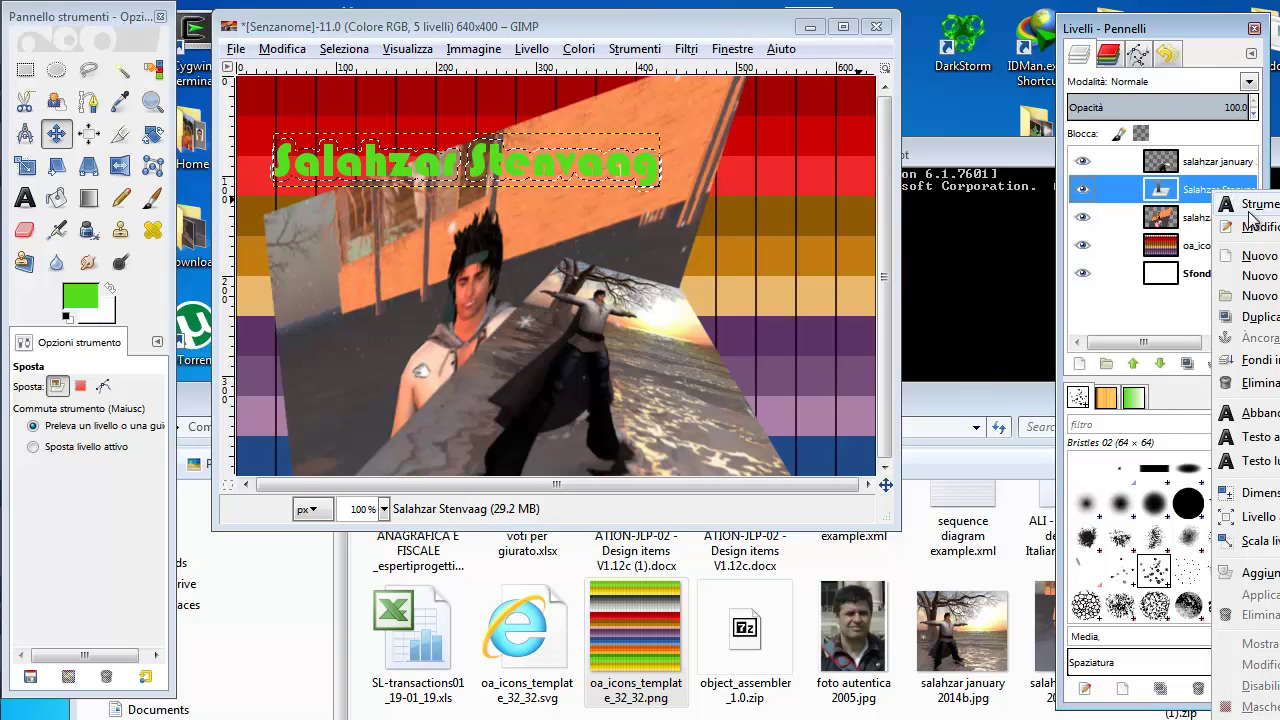
pyautogui.click(1260, 257)
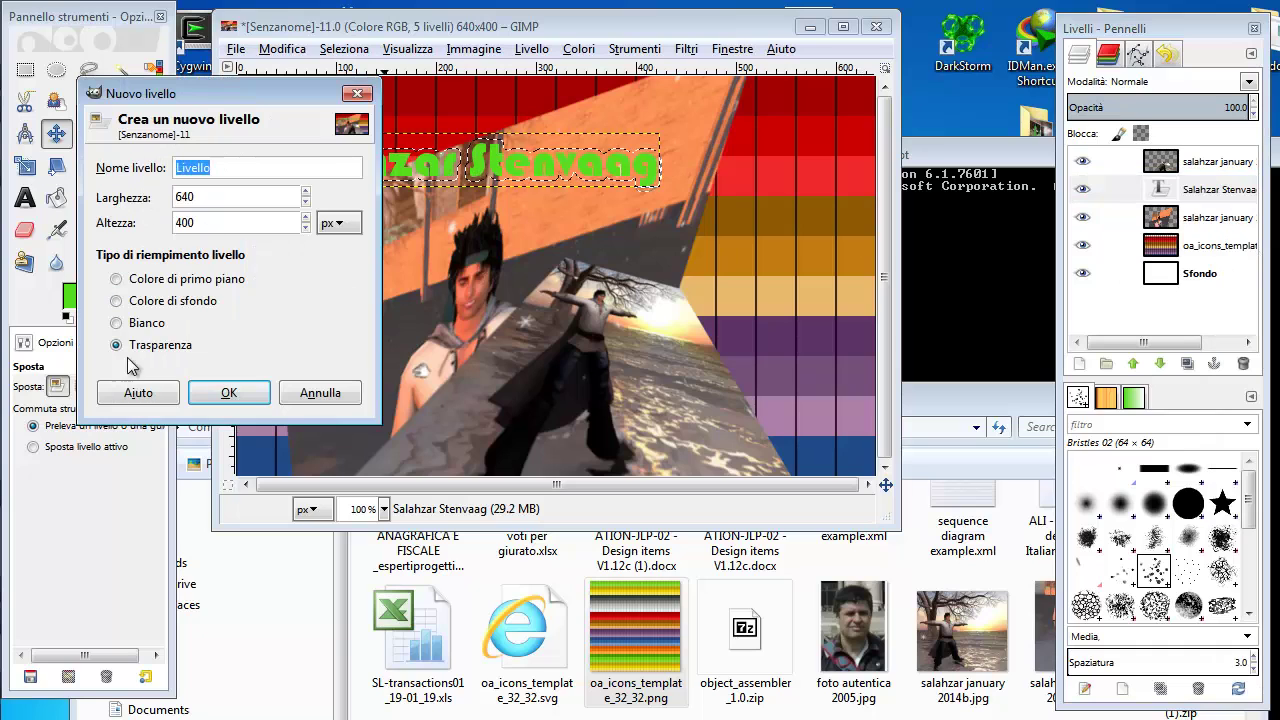
pyautogui.click(228, 392)
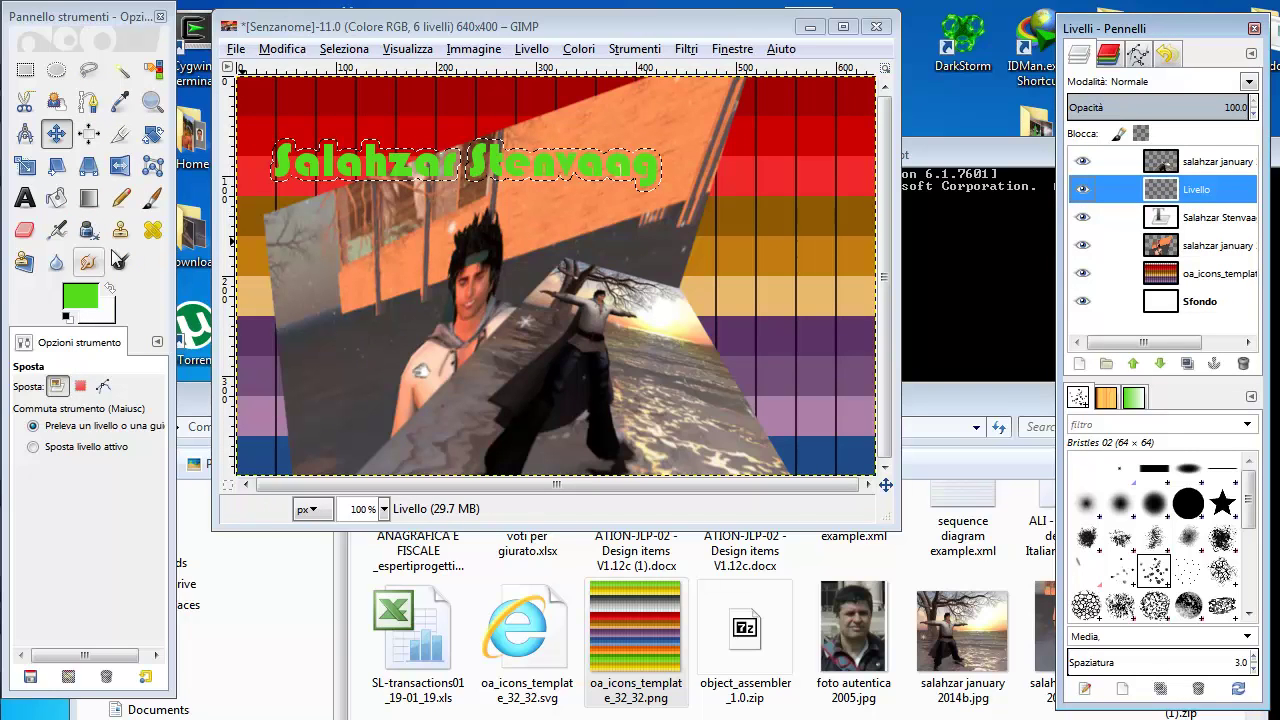
pyautogui.click(56, 200)
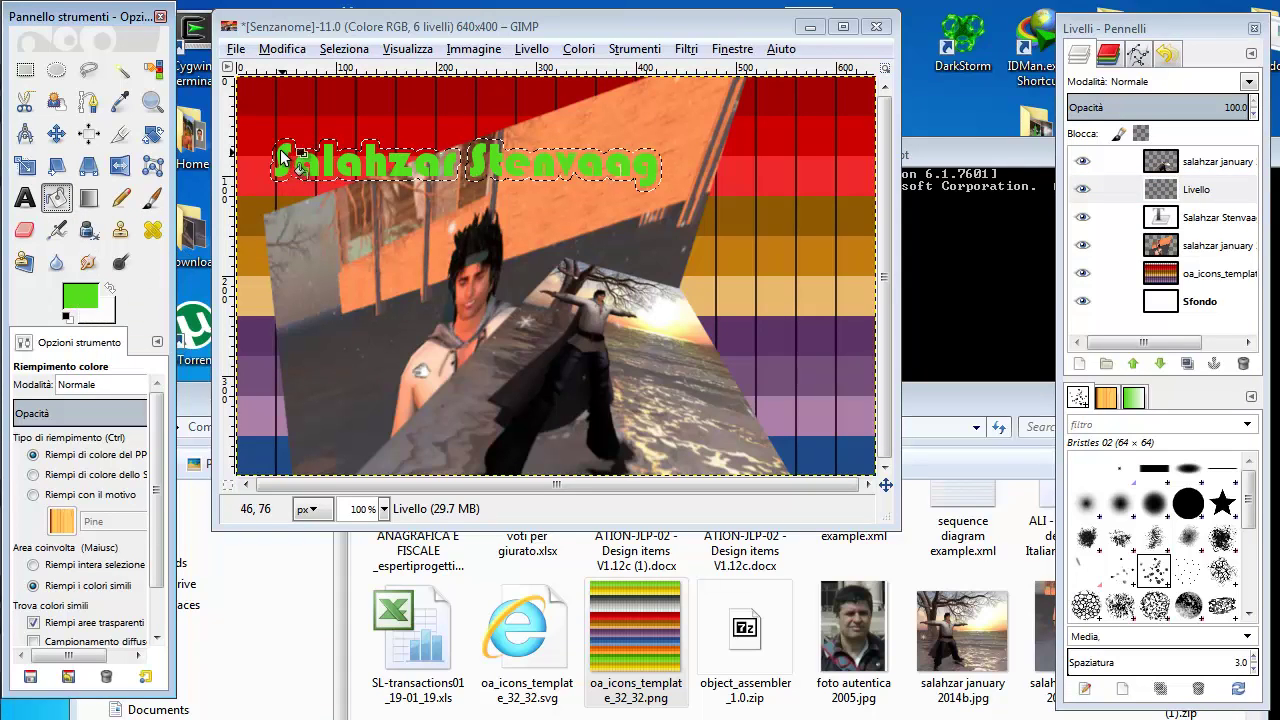
pyautogui.click(83, 305)
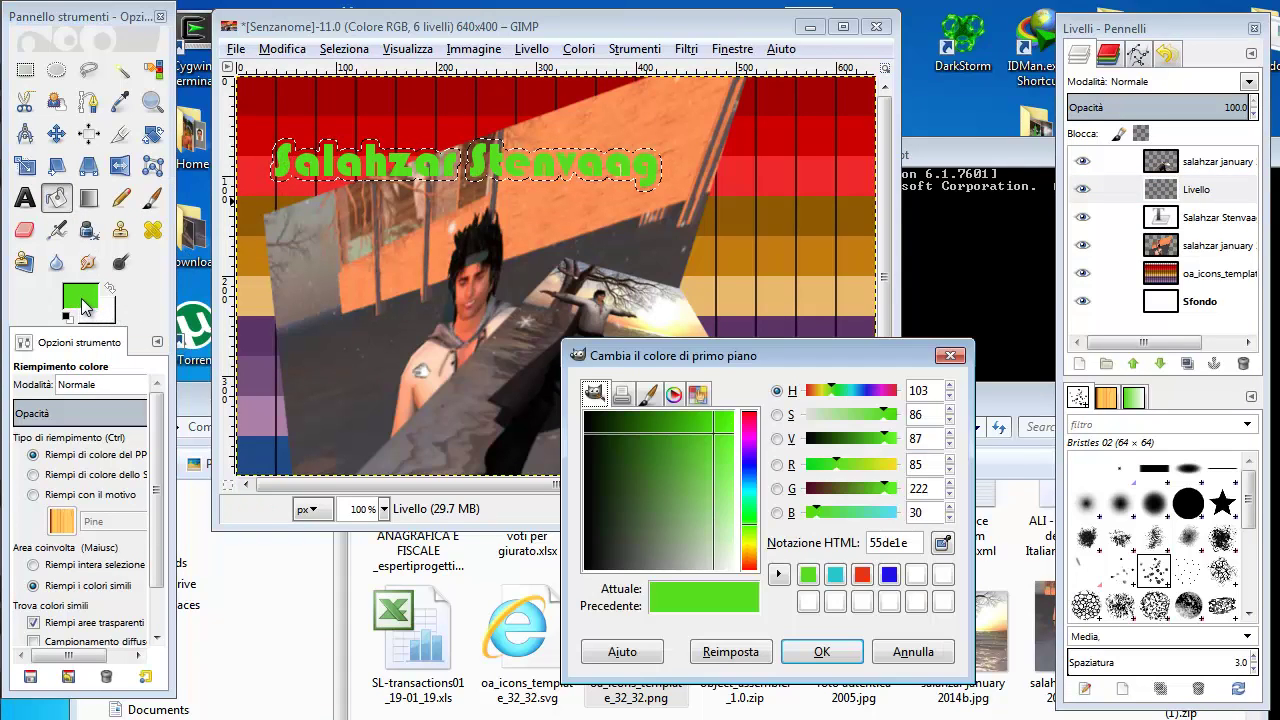
pyautogui.click(835, 574)
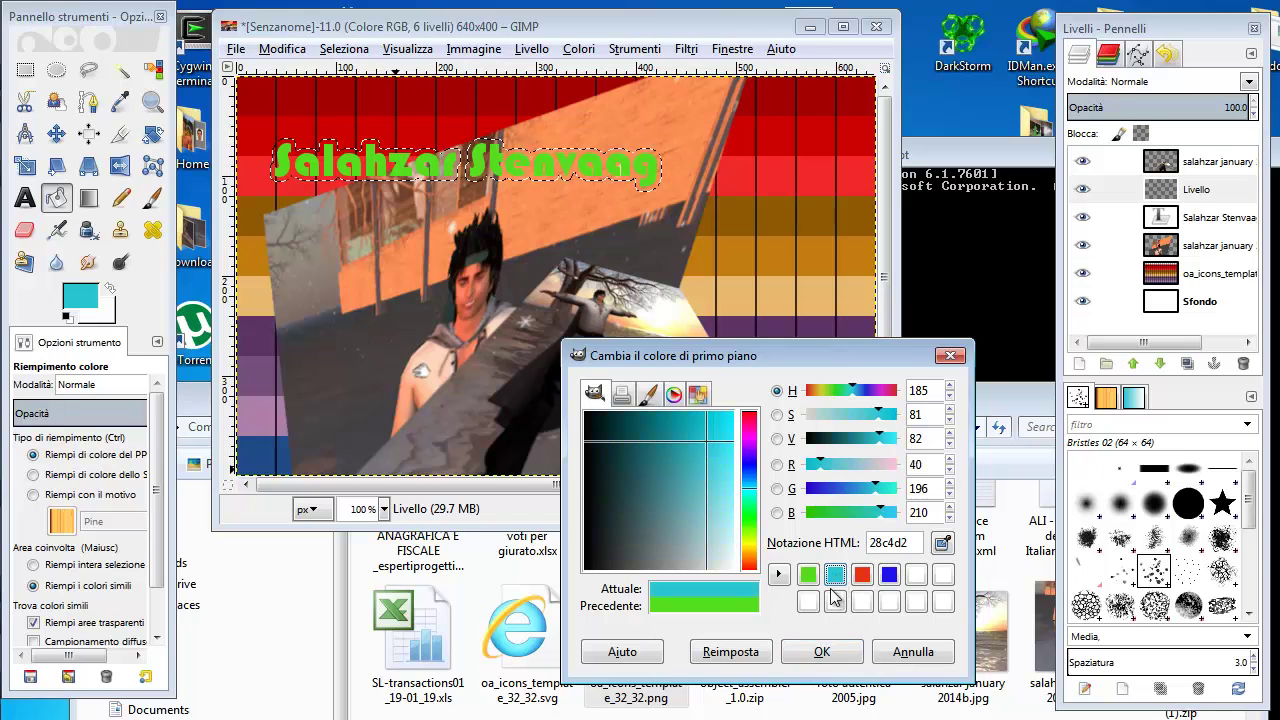
pyautogui.click(818, 651)
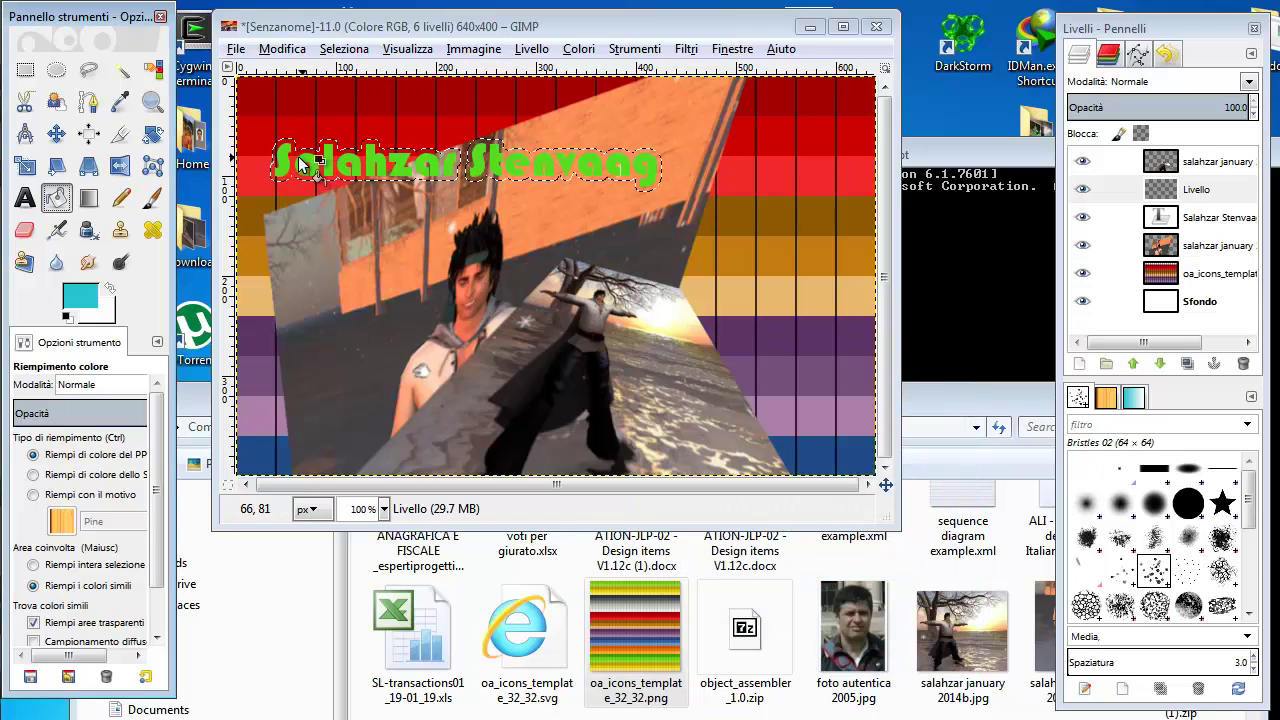
pyautogui.click(455, 168)
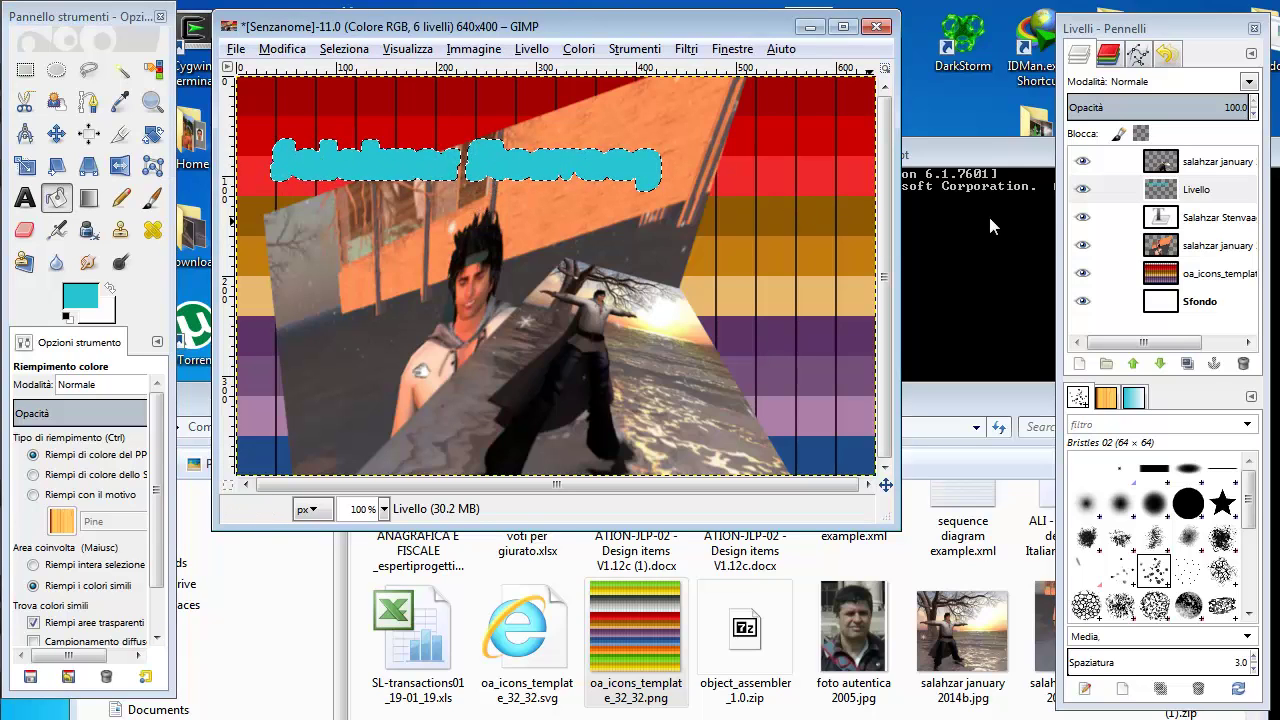
# Step: Name the cyan layer 'outline' and lower it beneath the name text layer
pyautogui.doubleClick(1197, 190)
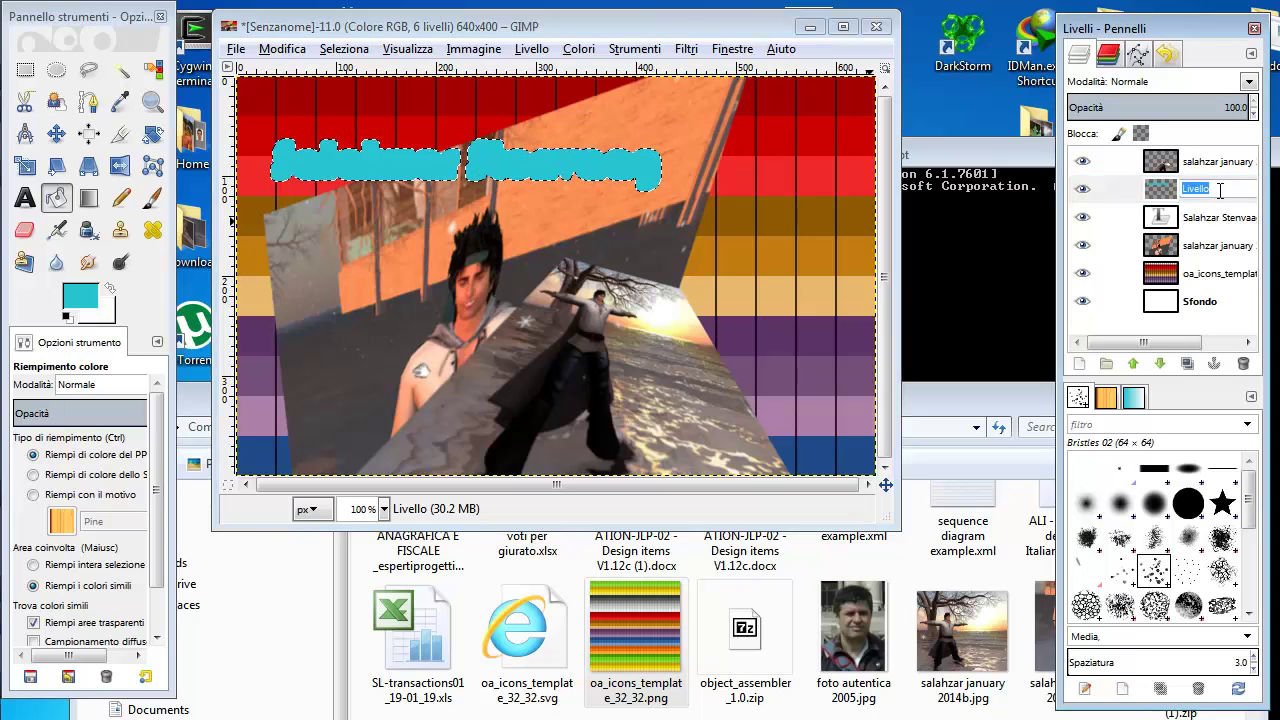
pyautogui.write('outline')
pyautogui.press('Return')
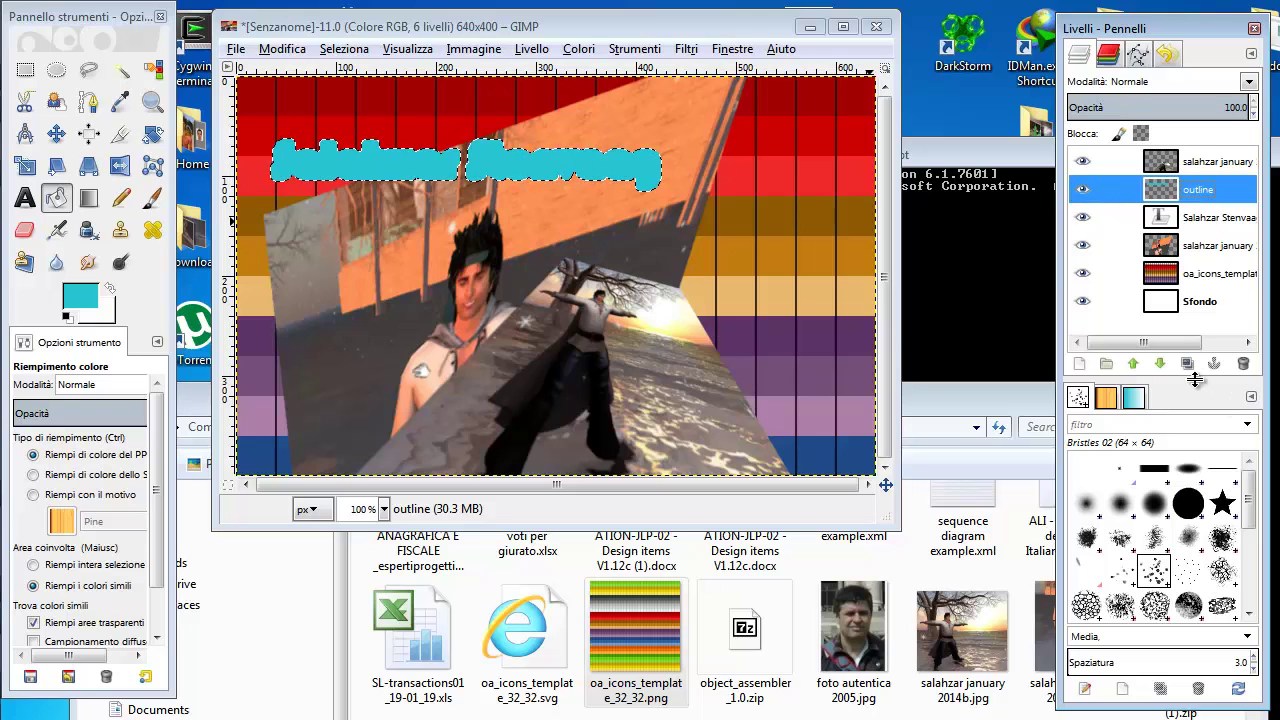
pyautogui.click(1160, 365)
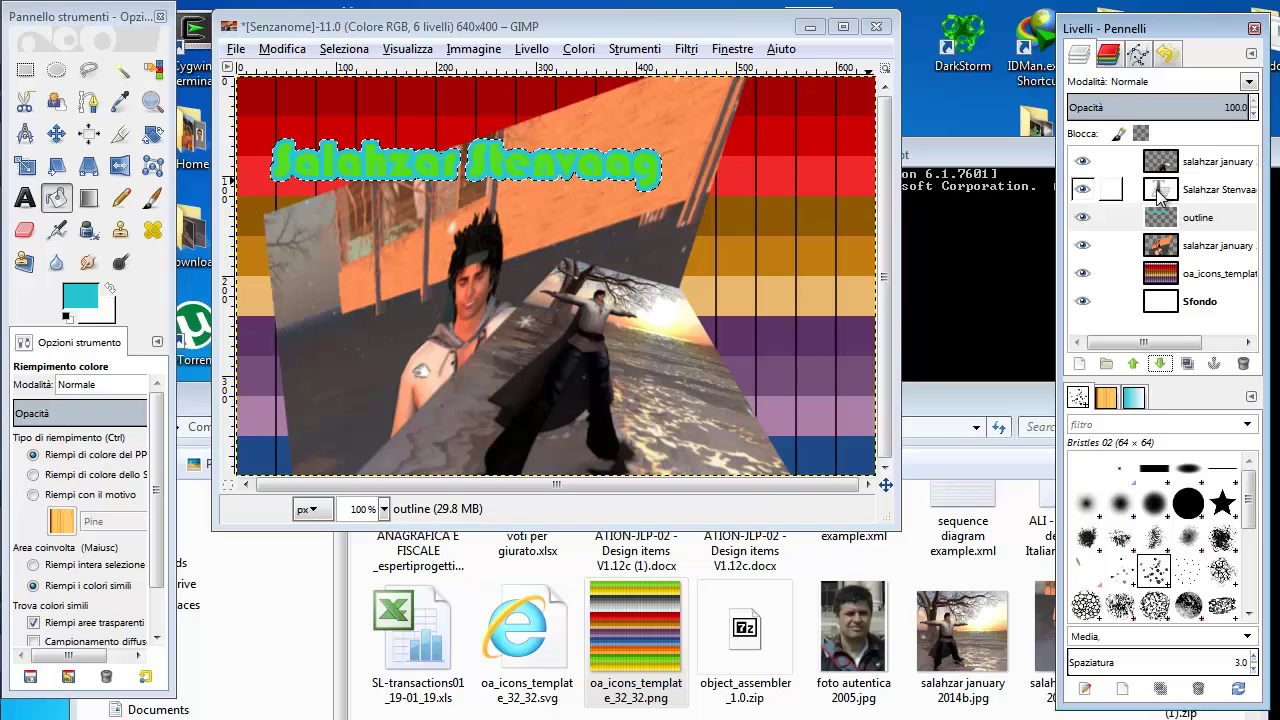
# Step: Recolour the name lettering to red-orange e73411, keeping its cyan outline
pyautogui.click(1158, 196)
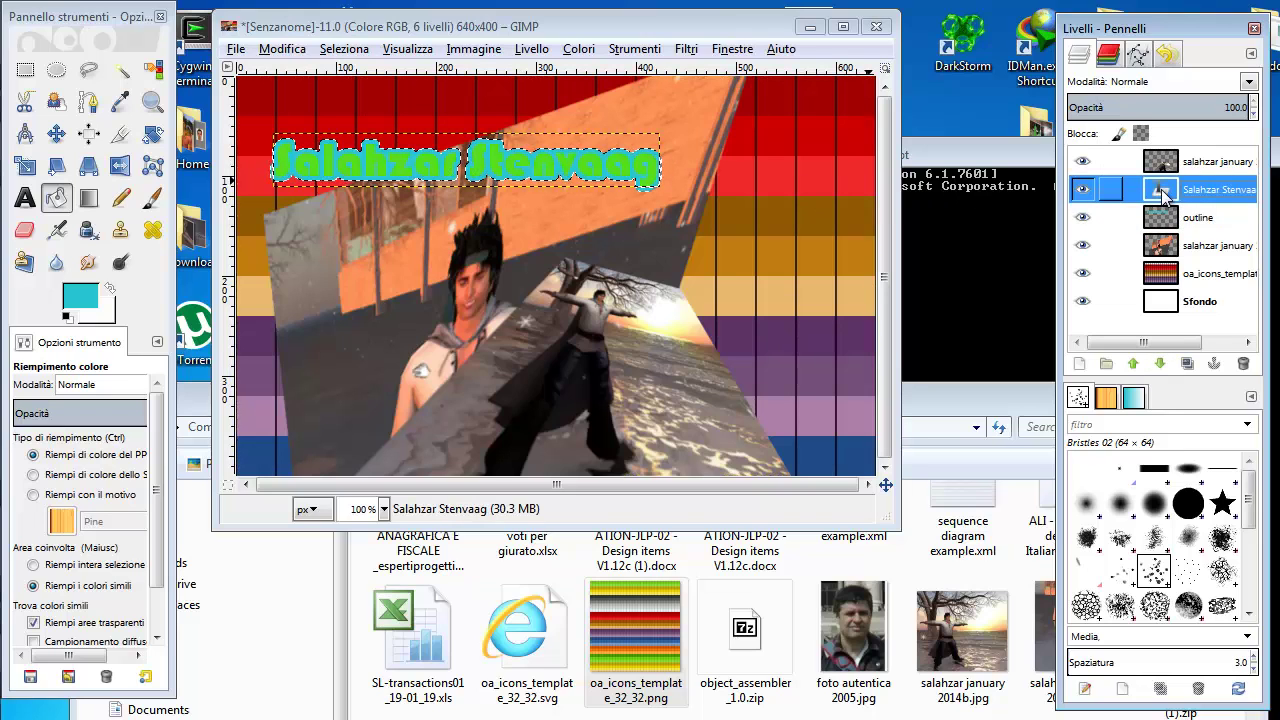
pyautogui.doubleClick(1163, 196)
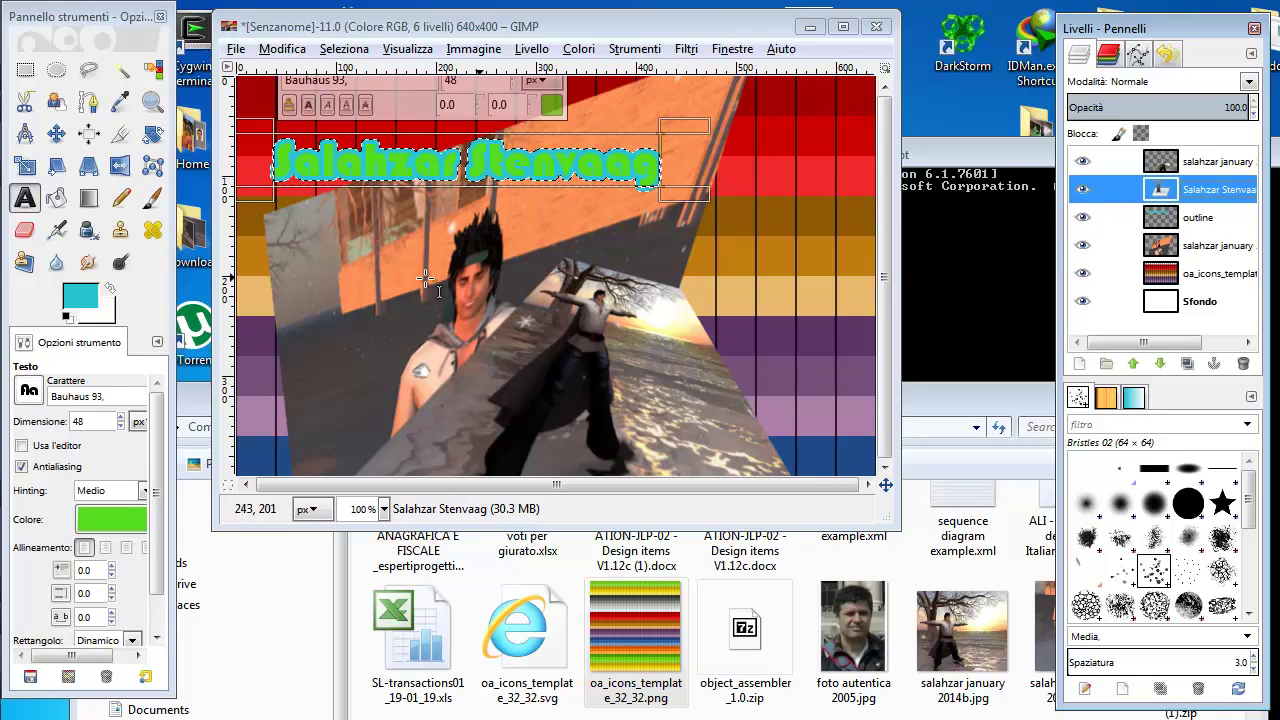
pyautogui.click(105, 517)
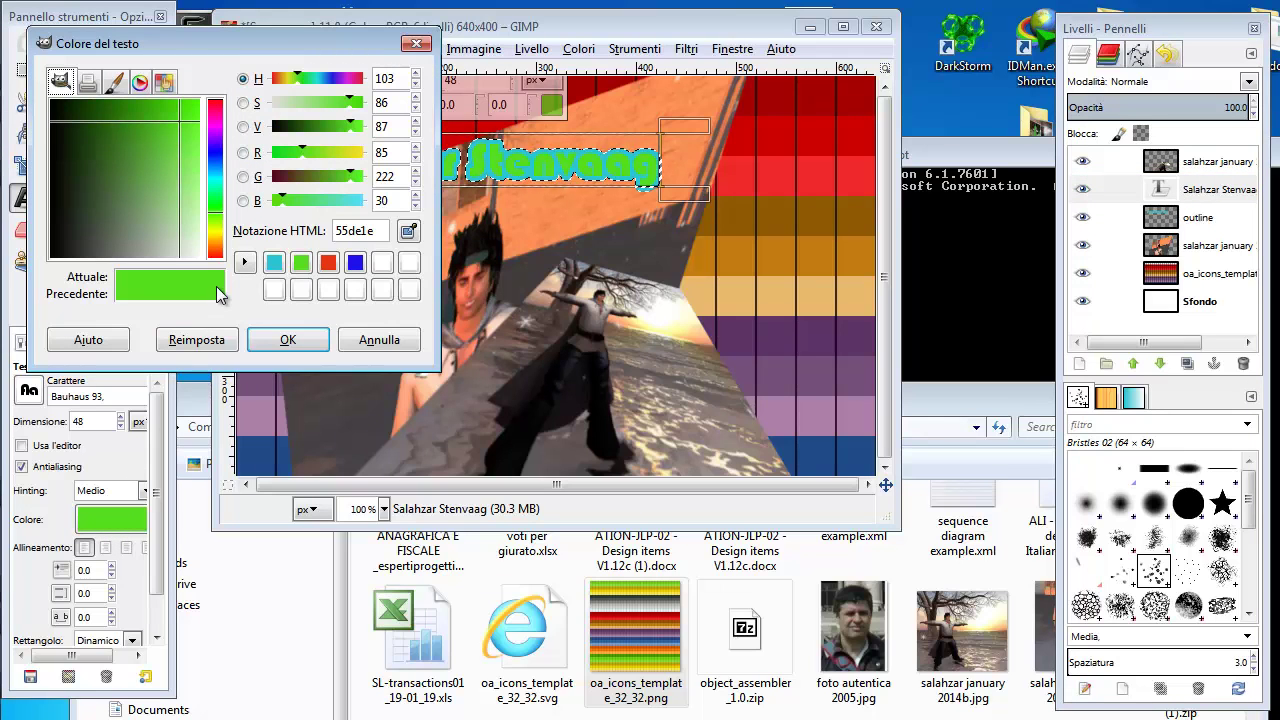
pyautogui.click(328, 262)
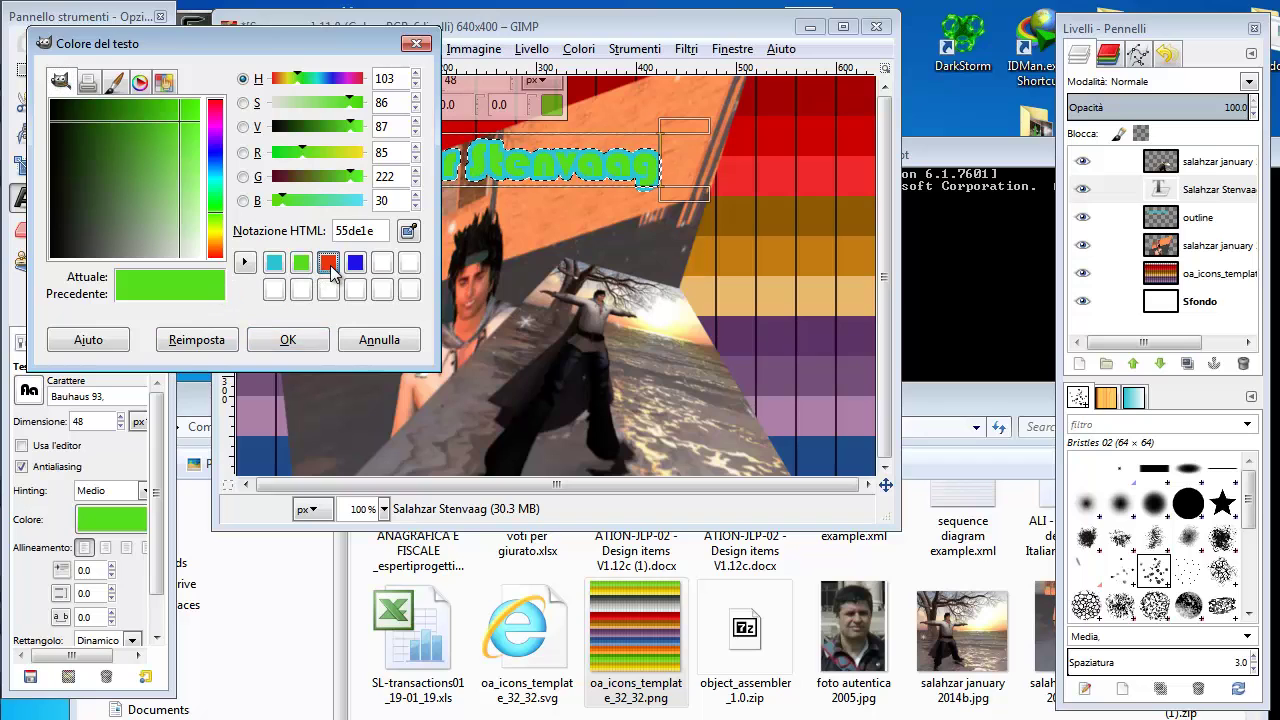
pyautogui.click(287, 340)
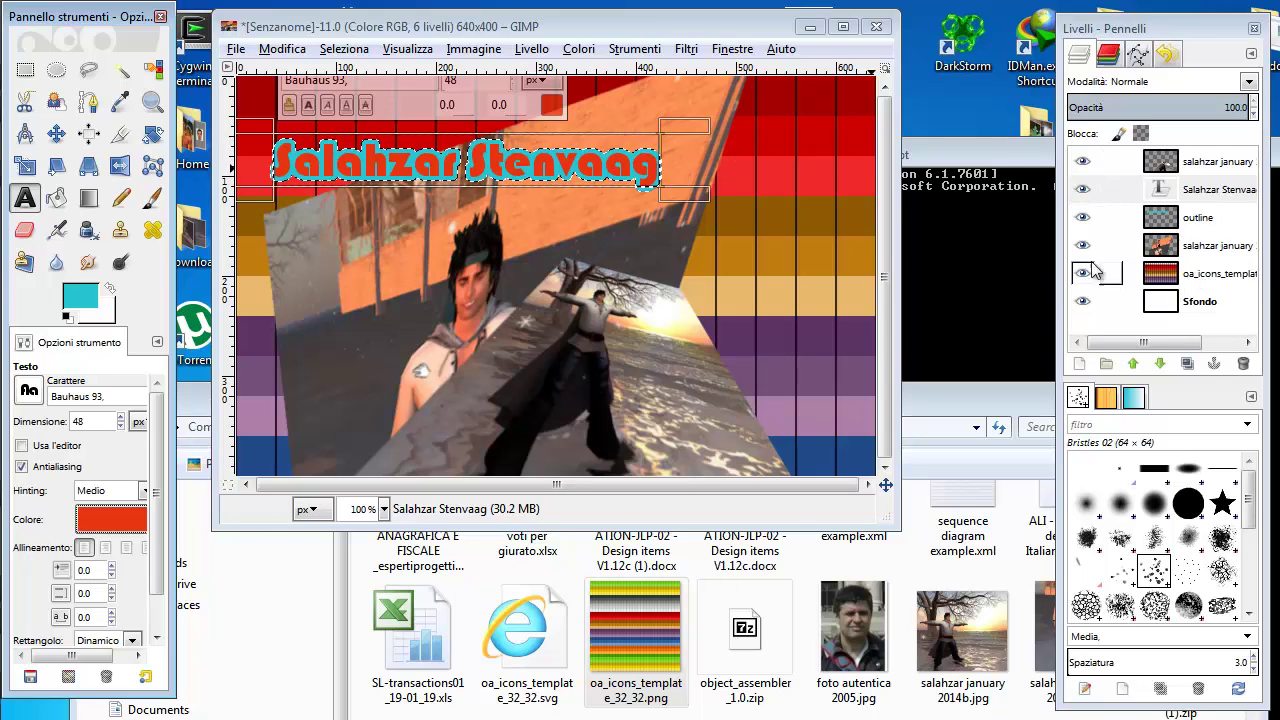
# Step: Open the Light and Shadow Perspective filter, then reselect the name text layer
pyautogui.click(692, 51)
pyautogui.moveTo(735, 222)
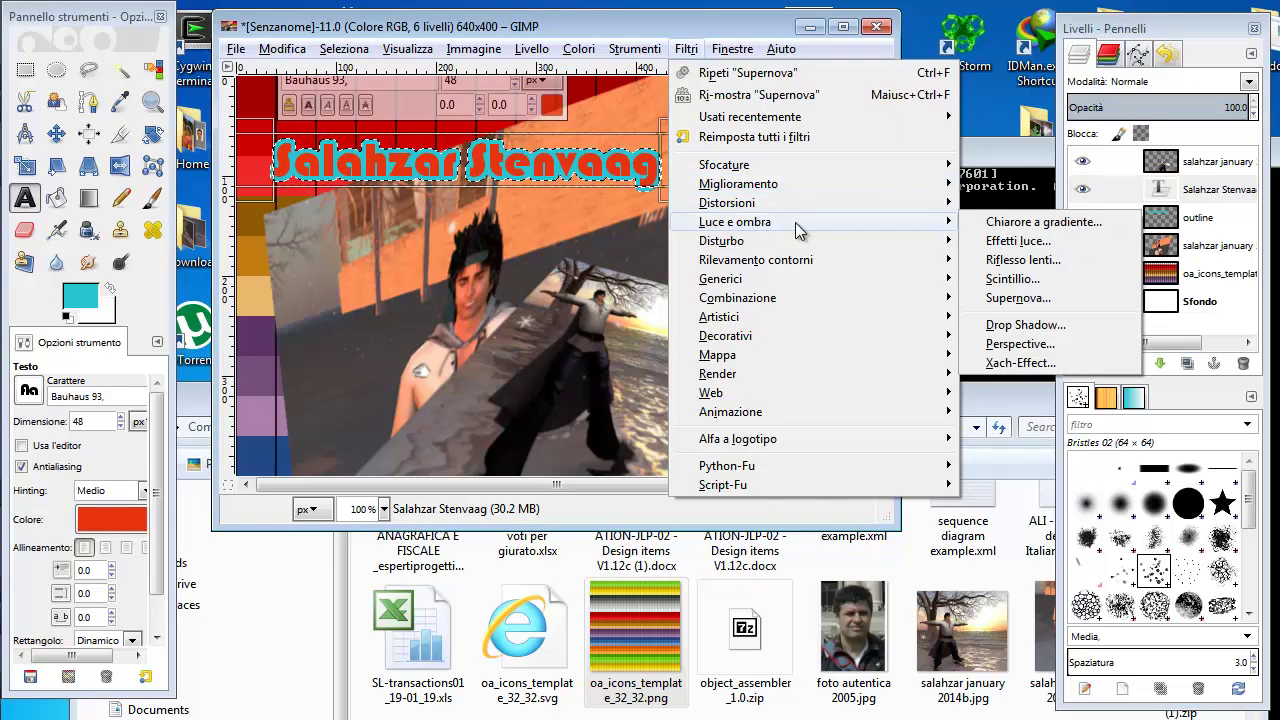
pyautogui.click(1013, 350)
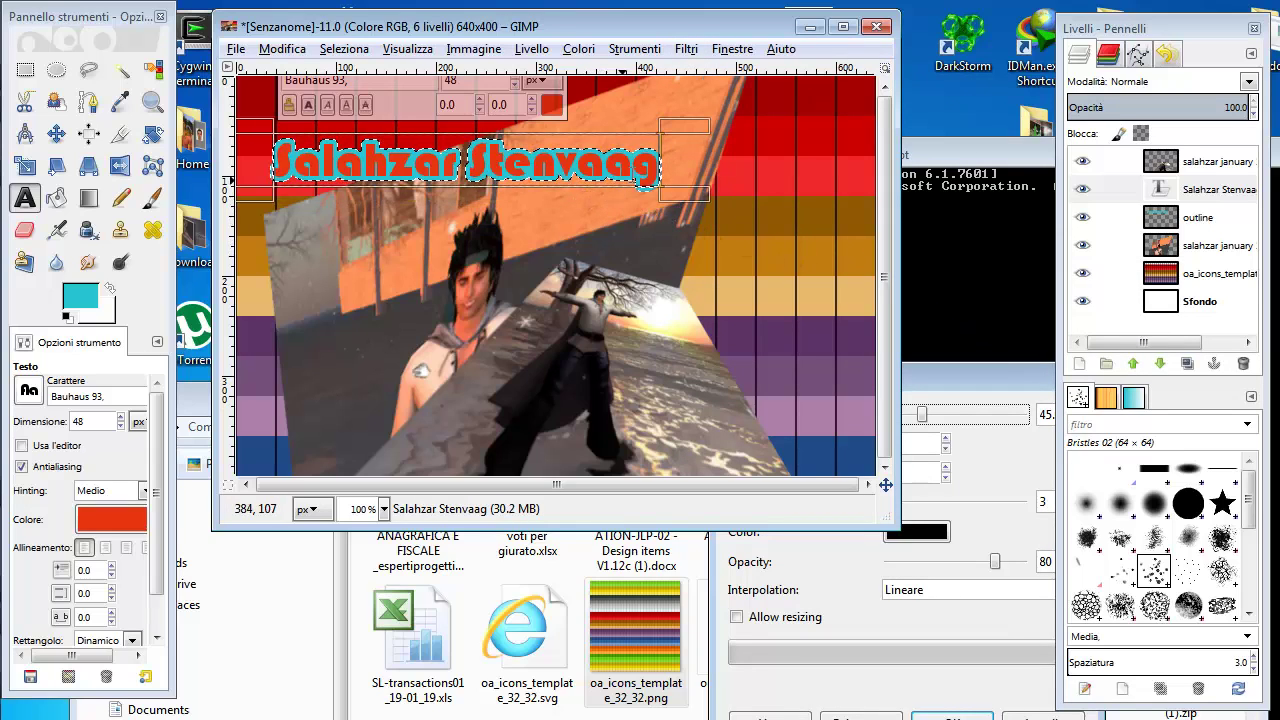
pyautogui.click(1166, 251)
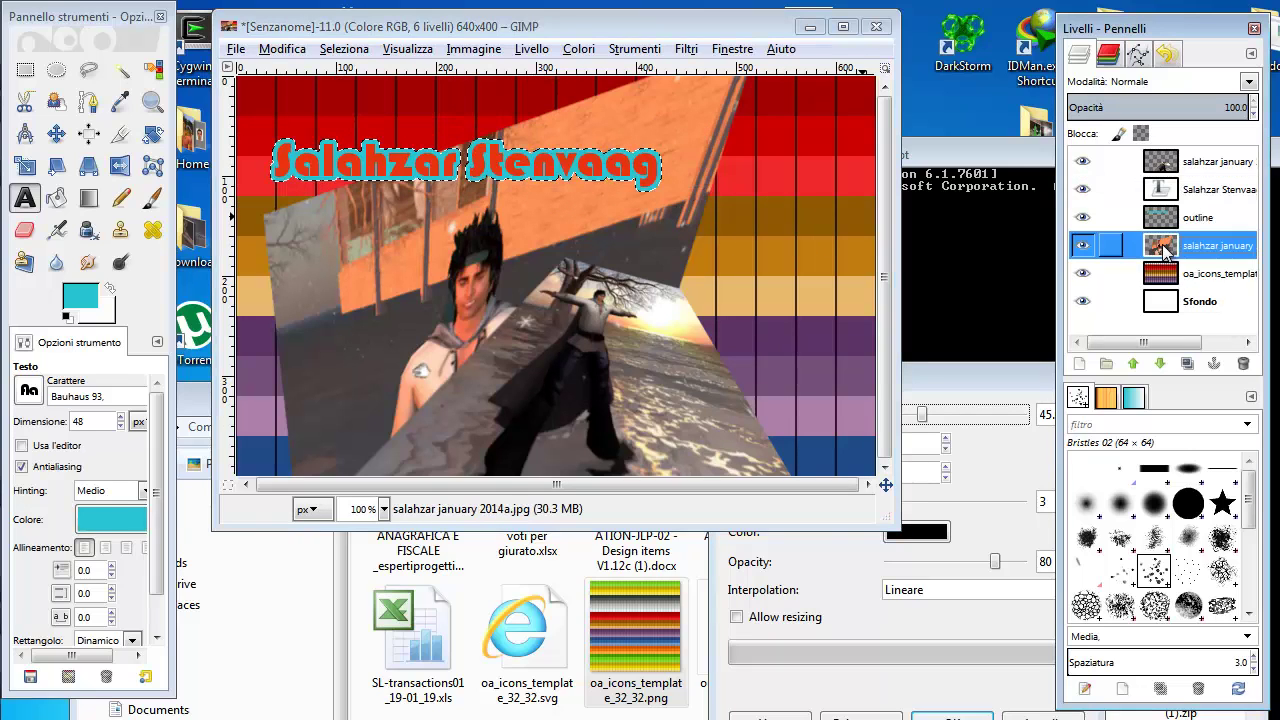
pyautogui.click(1166, 195)
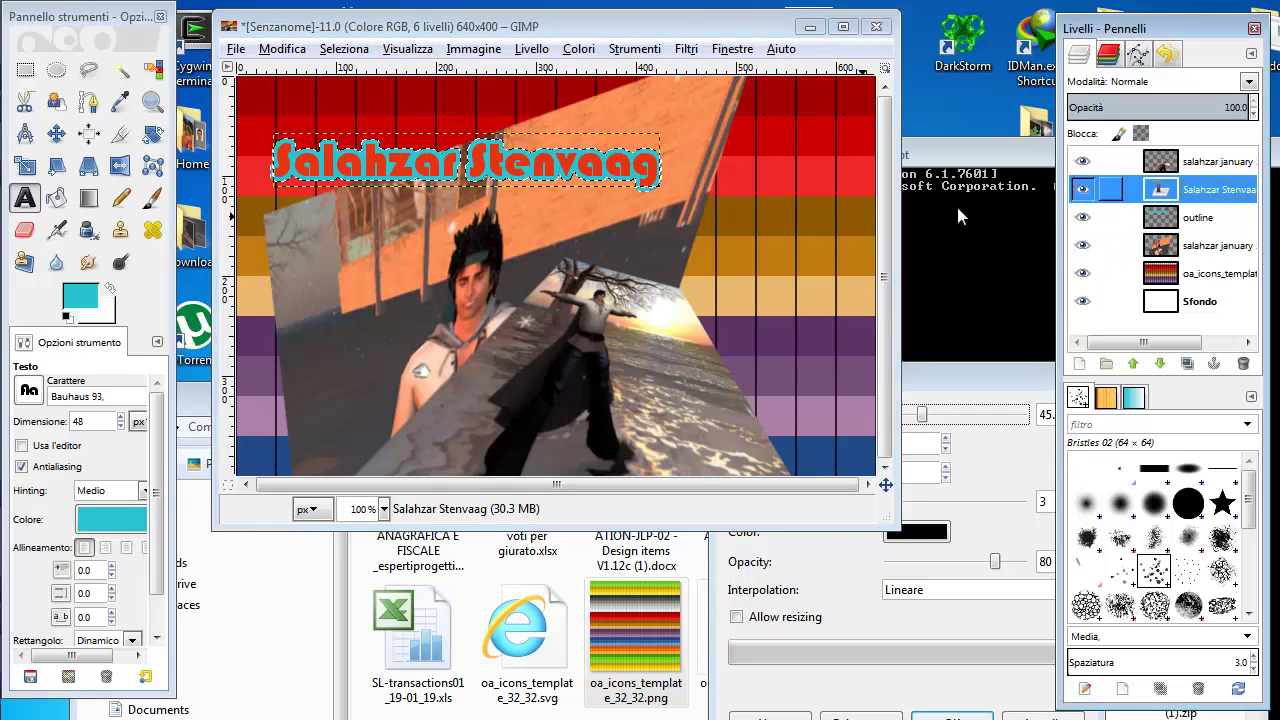
pyautogui.click(686, 49)
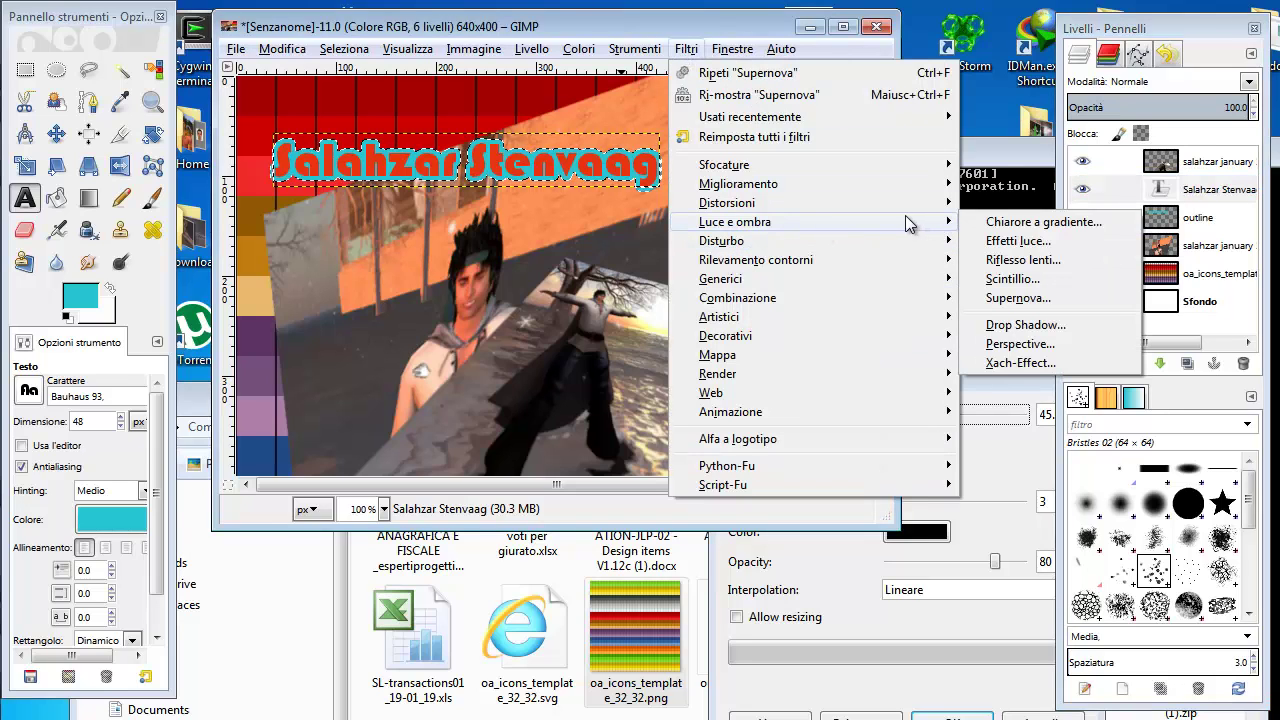
# Step: Add a Supernova flare centred on the red name lettering, then deselect everything
pyautogui.click(1018, 298)
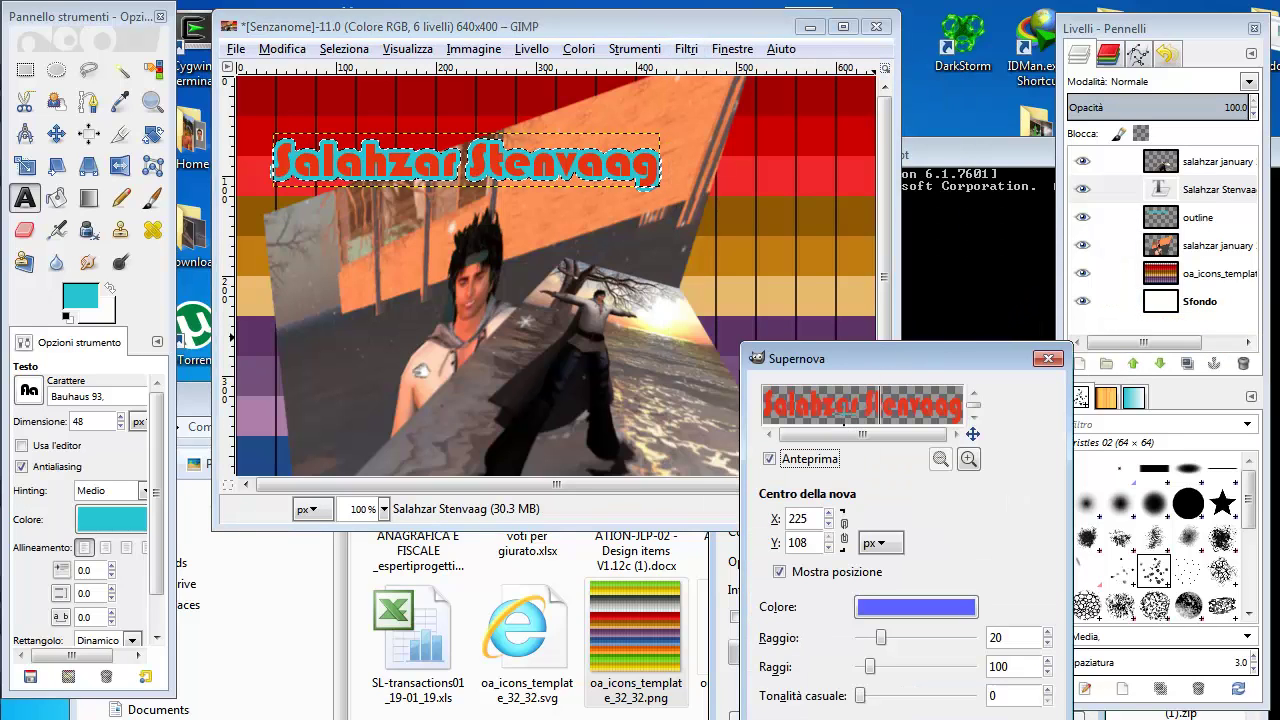
pyautogui.click(818, 401)
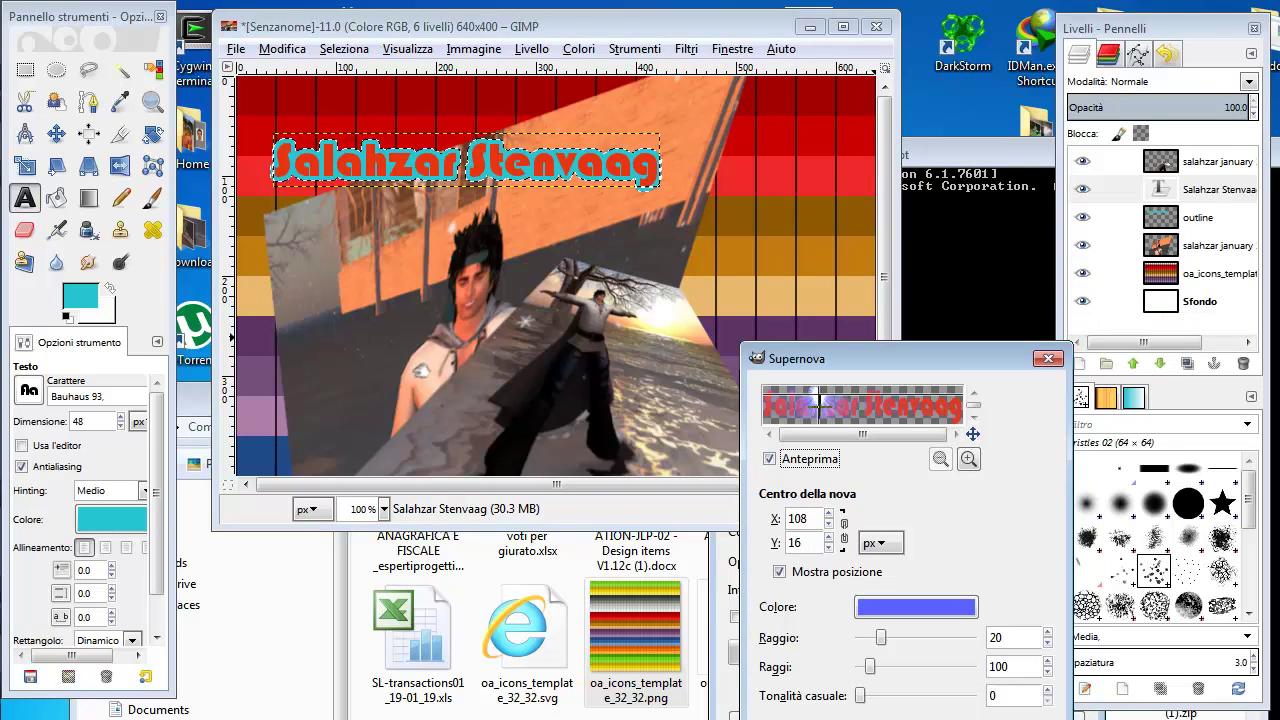
pyautogui.moveTo(818, 401); pyautogui.dragTo(866, 415)
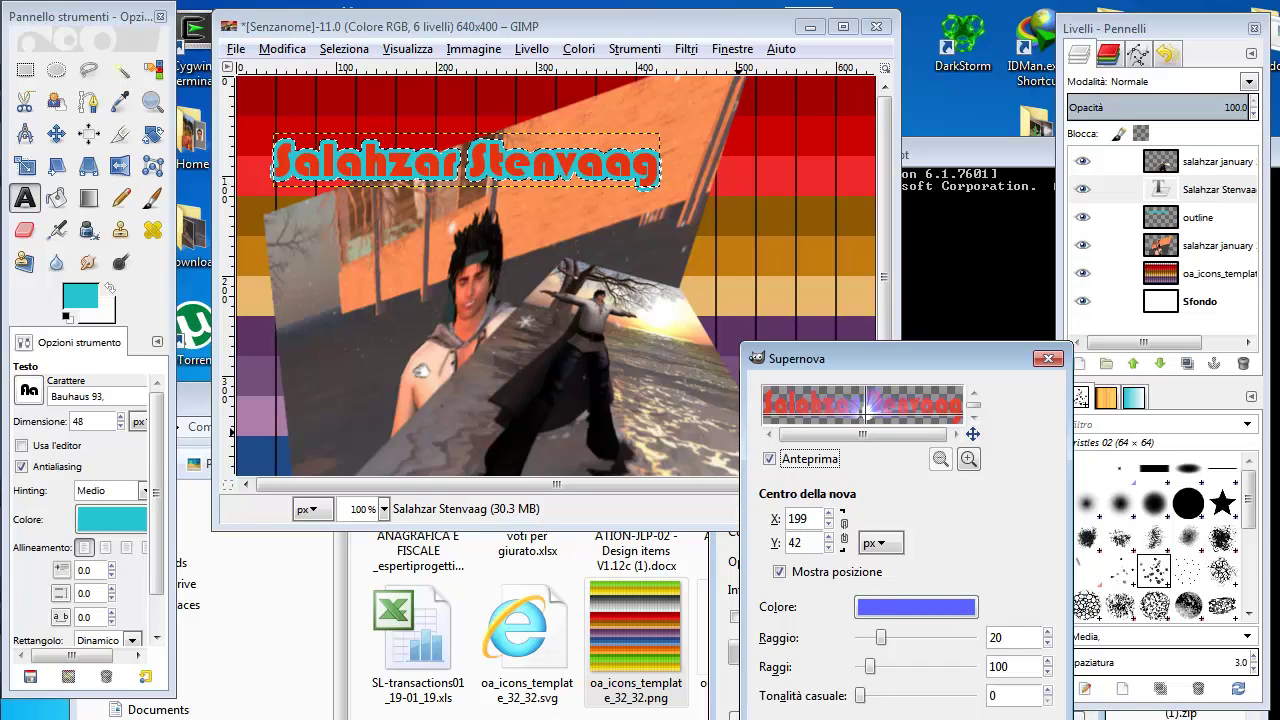
pyautogui.press('Return')
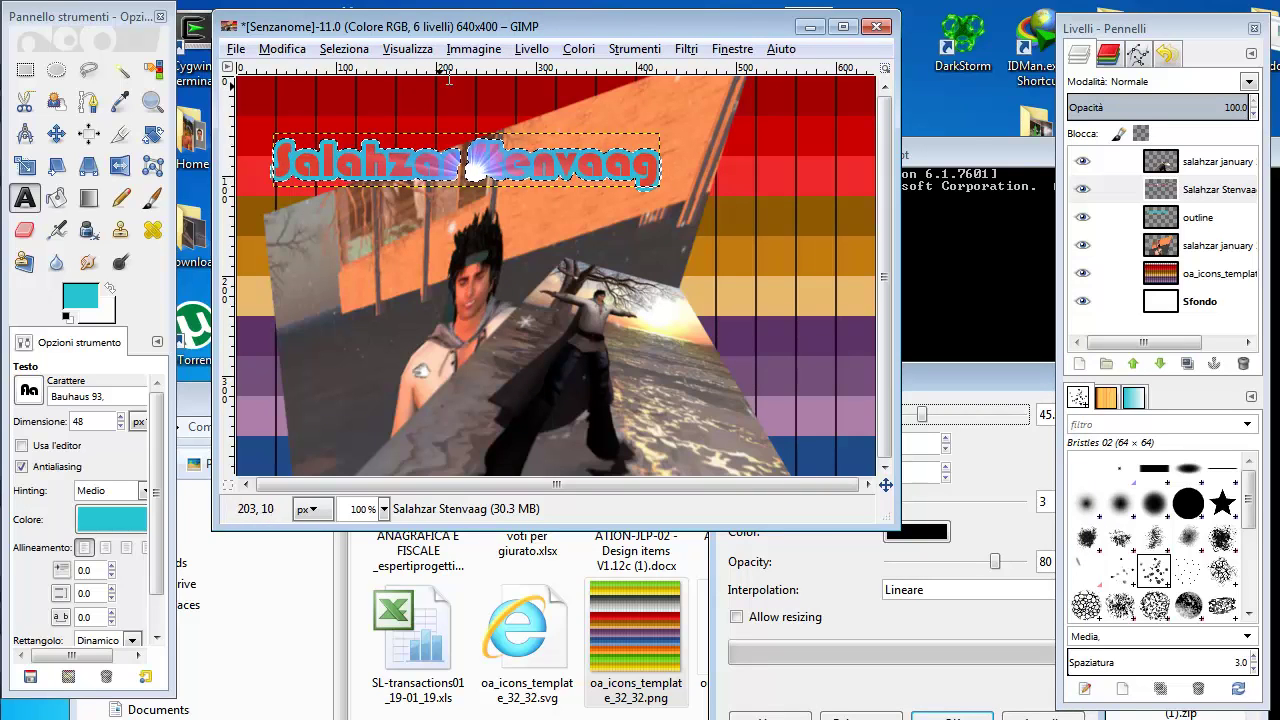
pyautogui.click(347, 50)
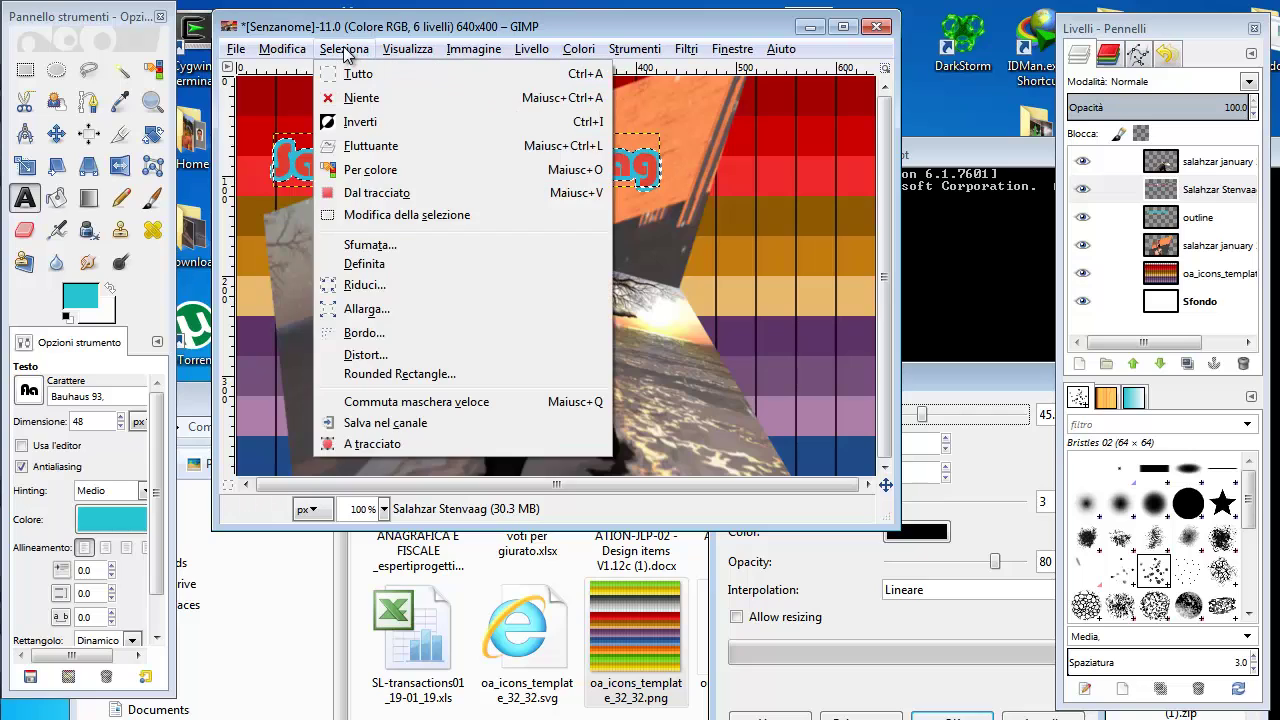
pyautogui.click(358, 98)
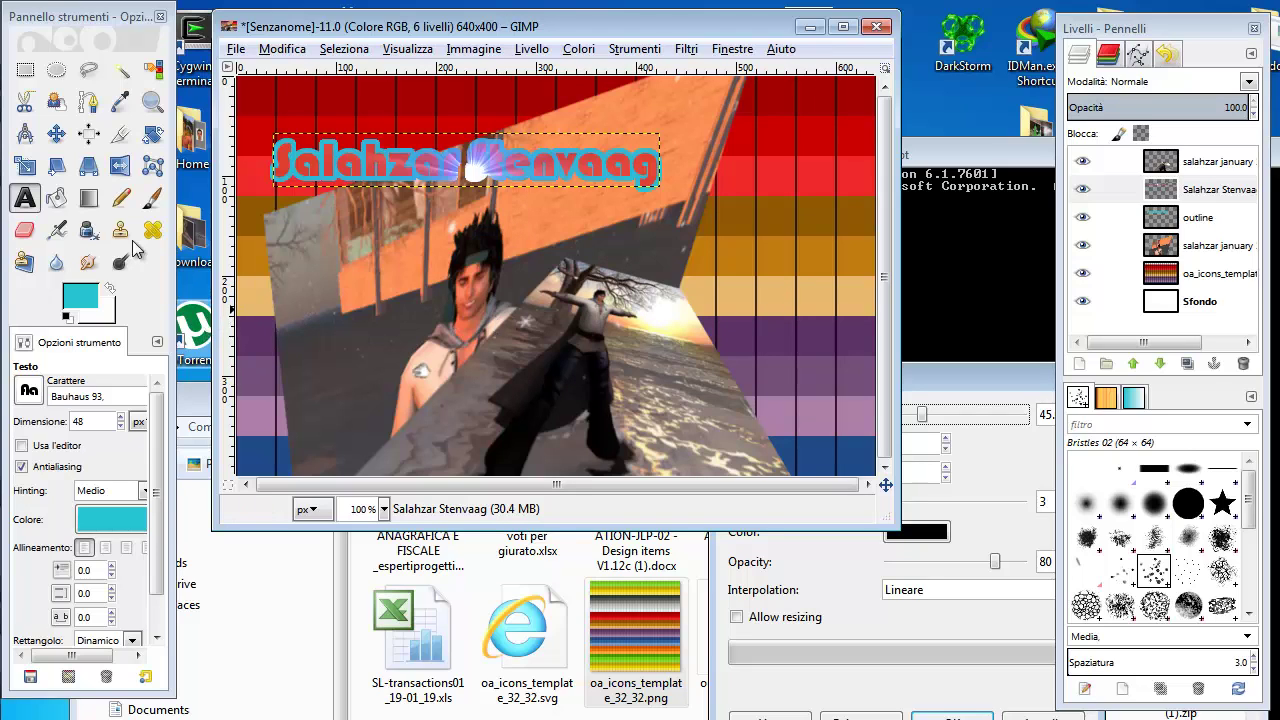
# Step: Draw a text box over the photo and set its font to Courier New Bold
pyautogui.moveTo(515, 290); pyautogui.dragTo(838, 446)
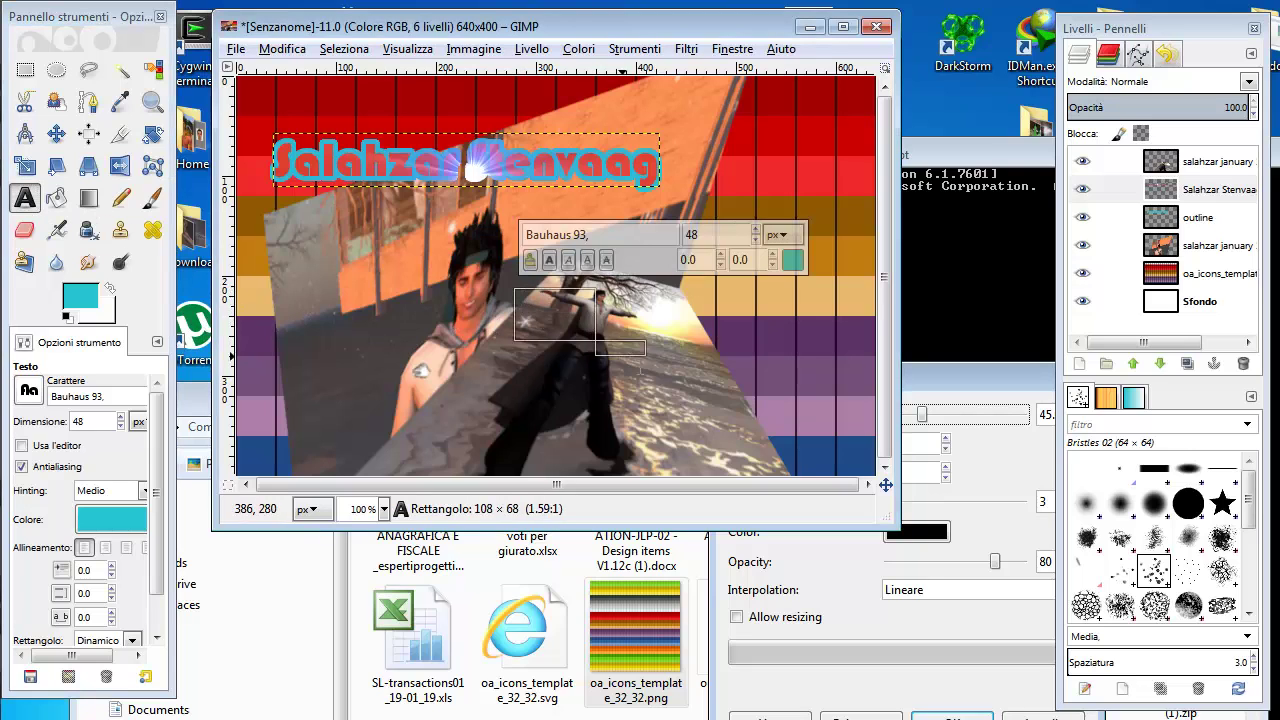
pyautogui.moveTo(838, 446); pyautogui.dragTo(817, 437)
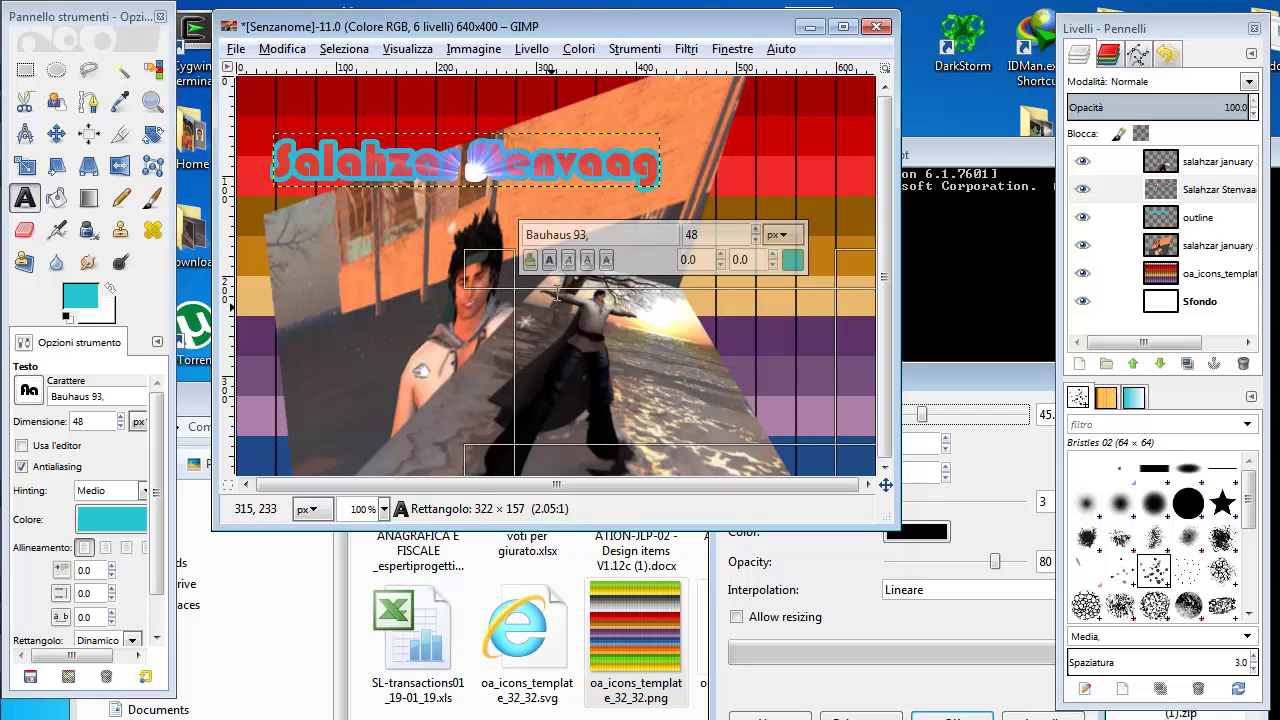
pyautogui.click(120, 393)
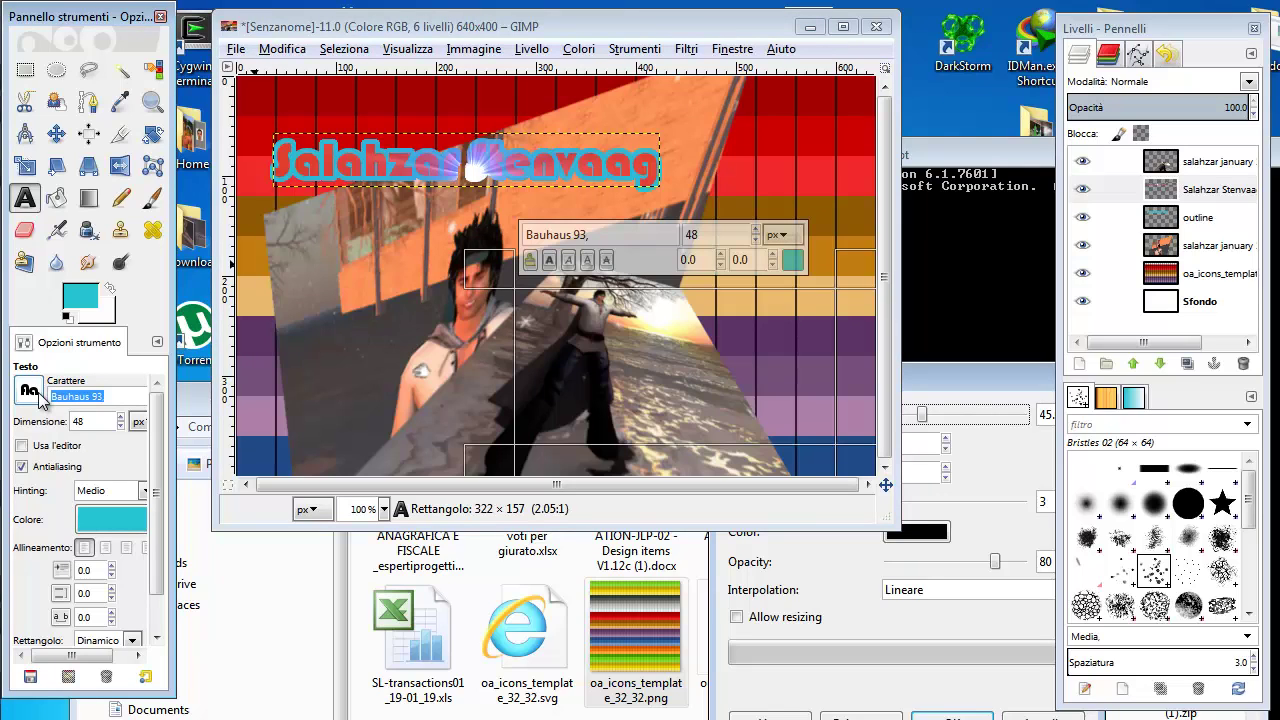
pyautogui.write('cou')
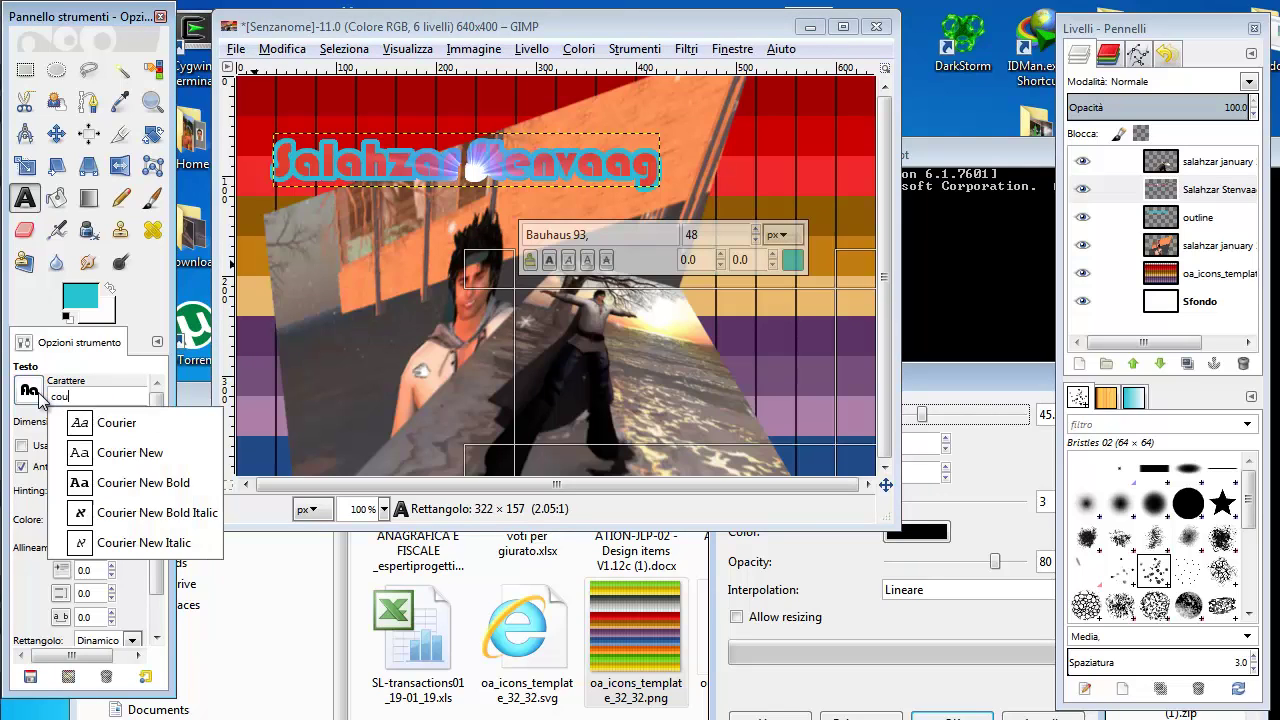
pyautogui.click(135, 483)
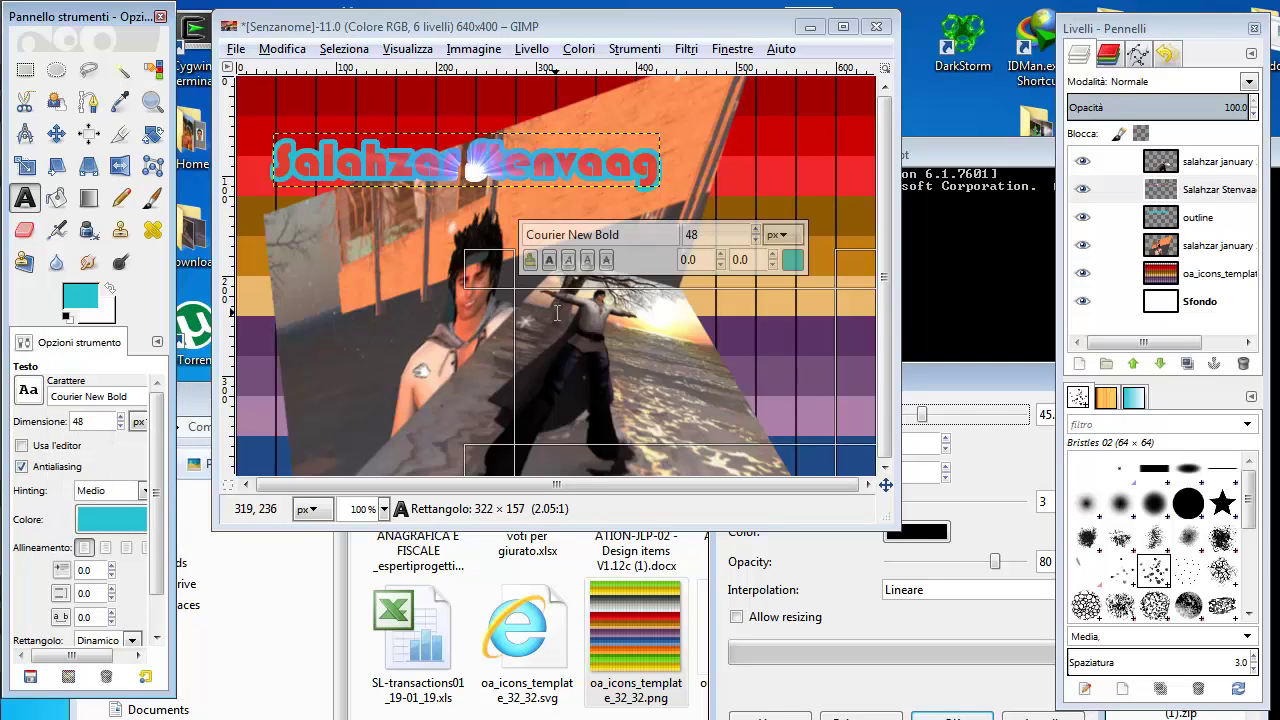
# Step: Enter the caption 'Lezione di Blender Marzo 2014' and raise its layer to the top
pyautogui.write('Le')
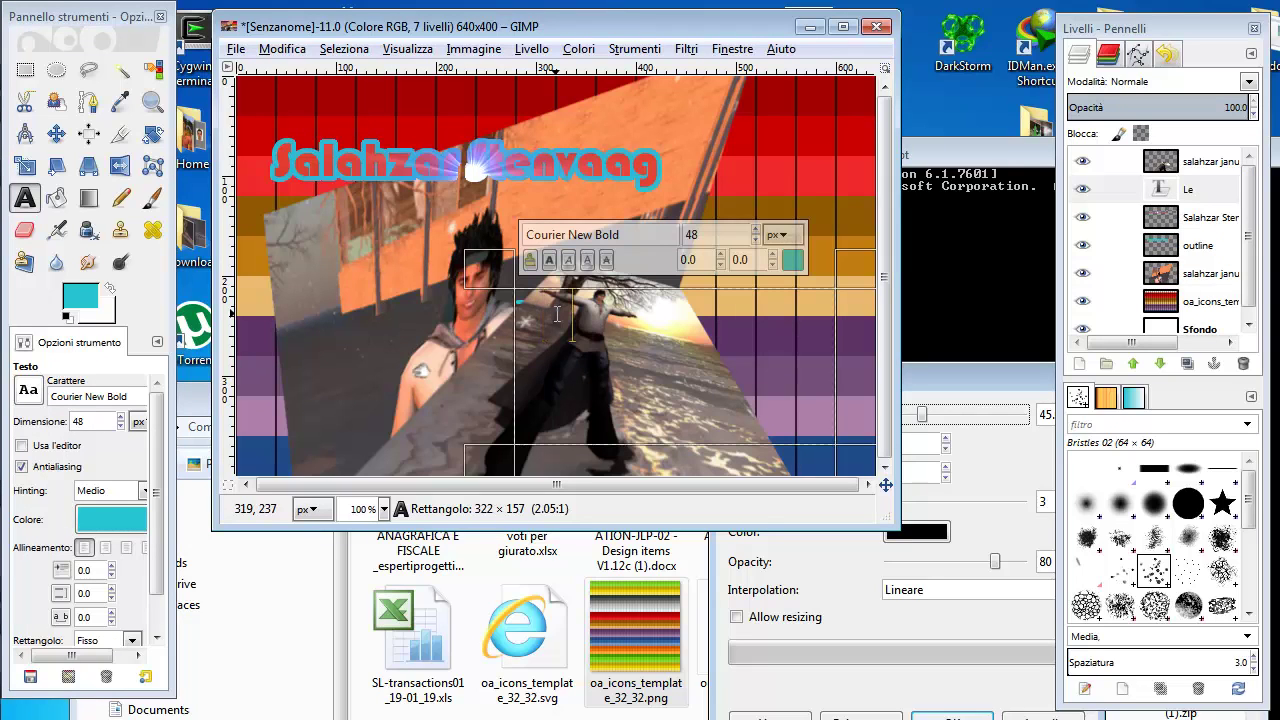
pyautogui.write('zio')
pyautogui.write('ne di')
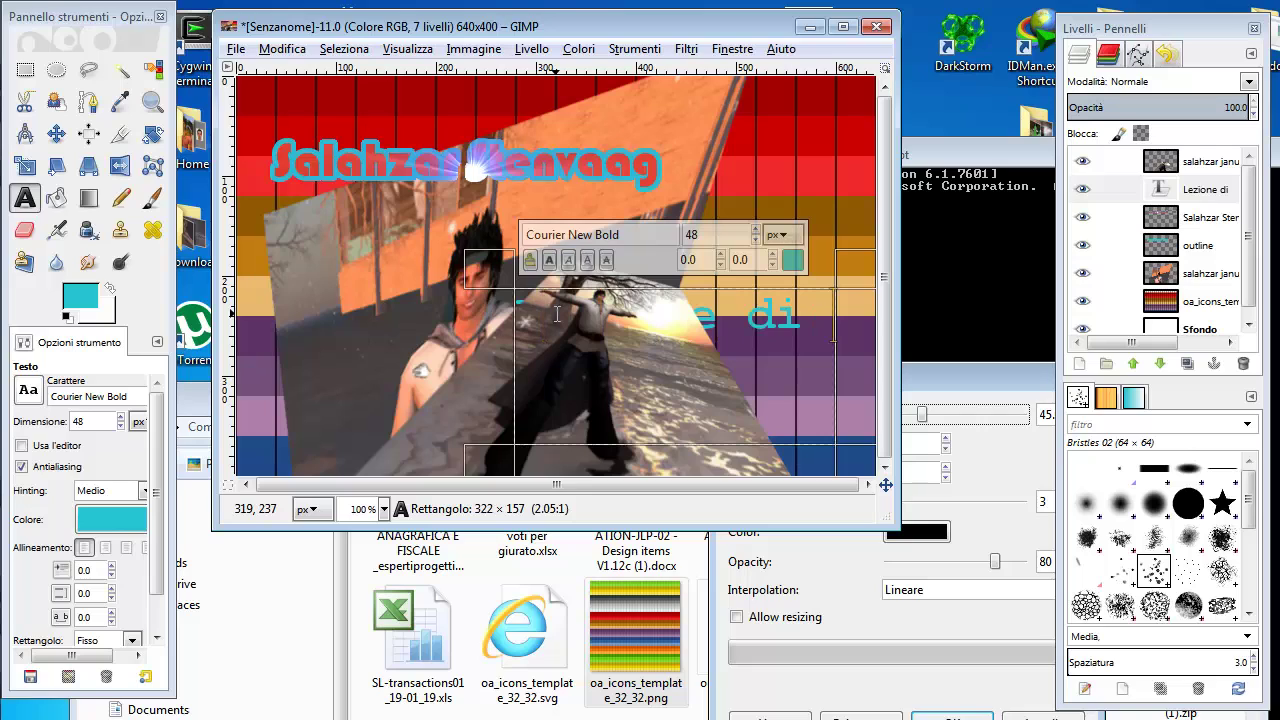
pyautogui.press('Return')
pyautogui.write('4')
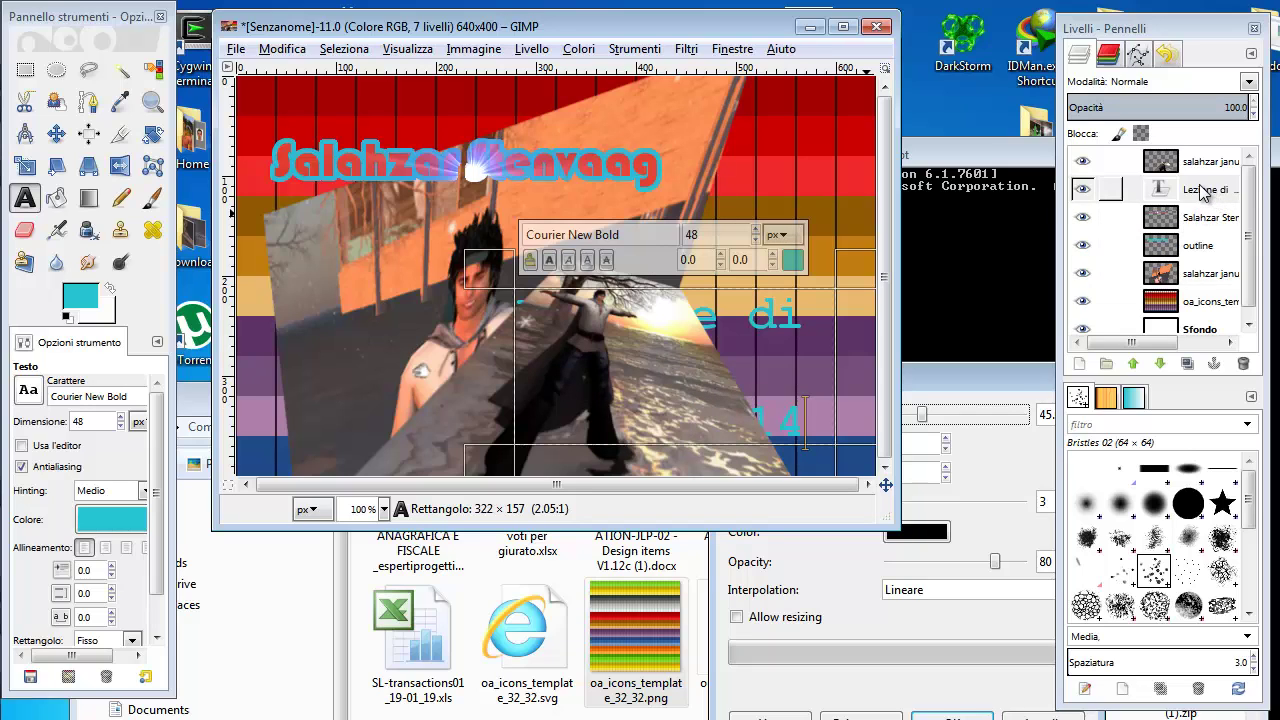
pyautogui.click(1205, 192)
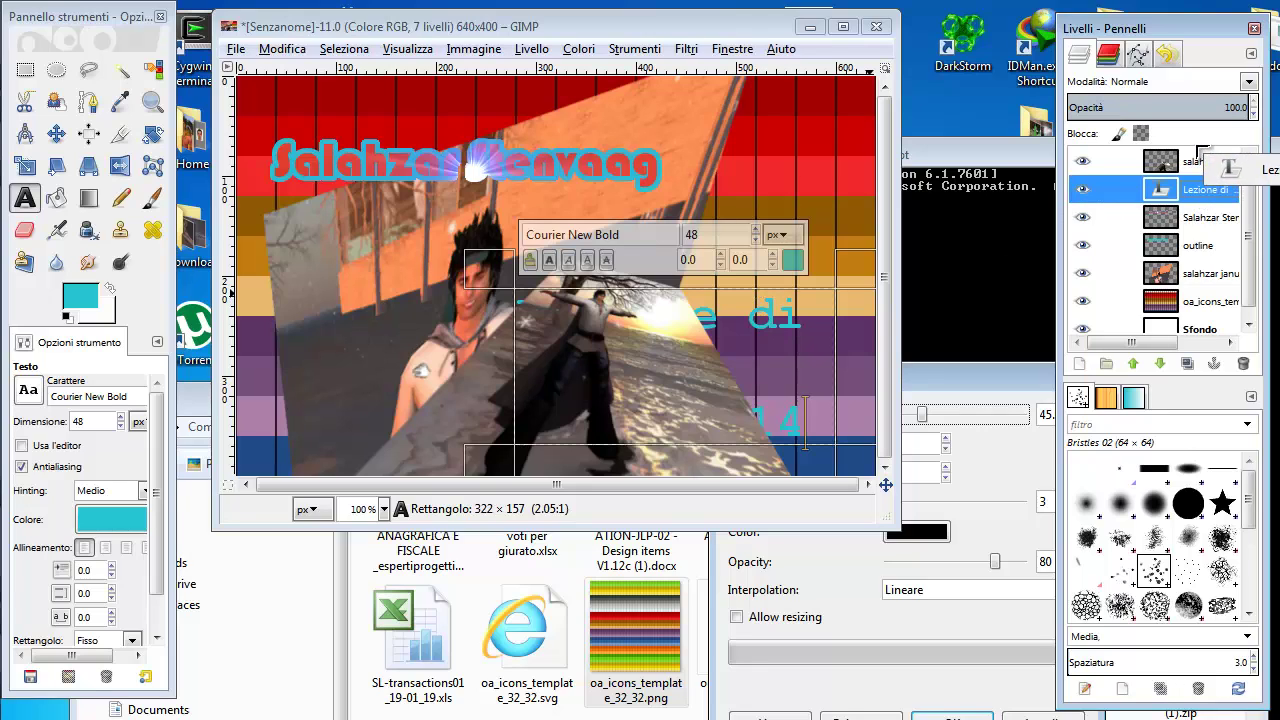
pyautogui.click(1133, 363)
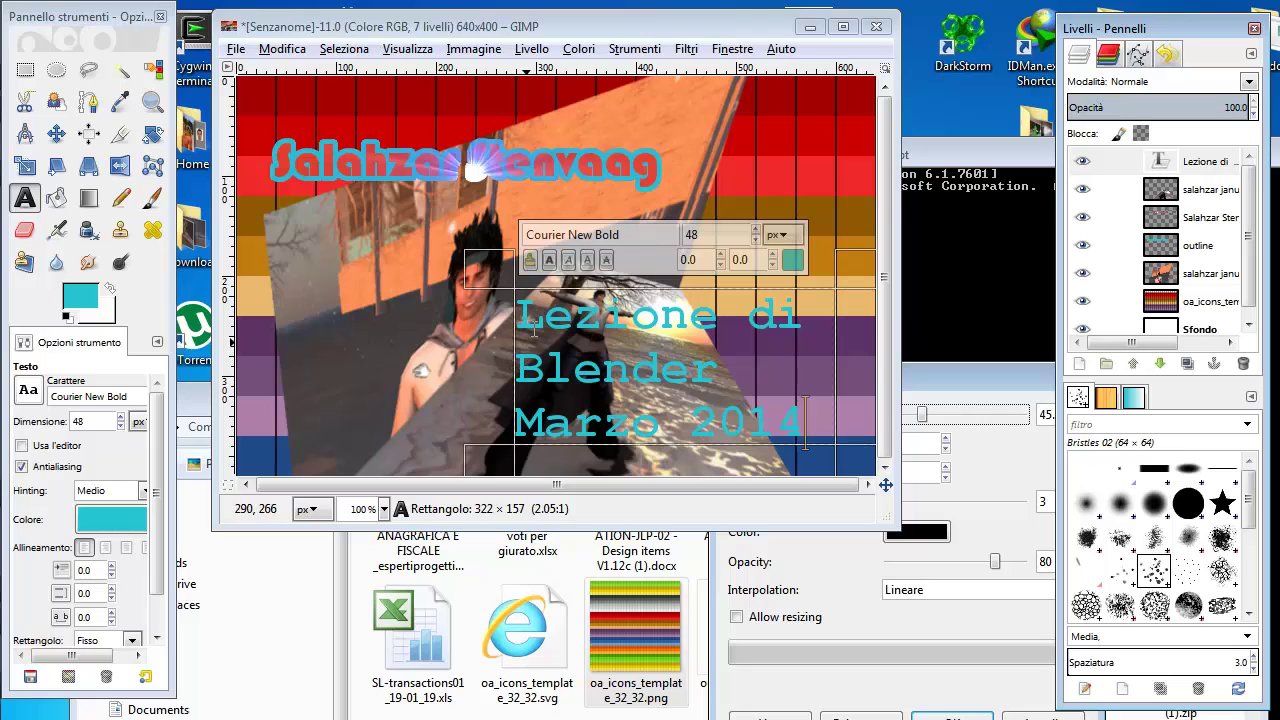
# Step: Draw a rectangular selection enclosing the whole caption block
pyautogui.click(25, 70)
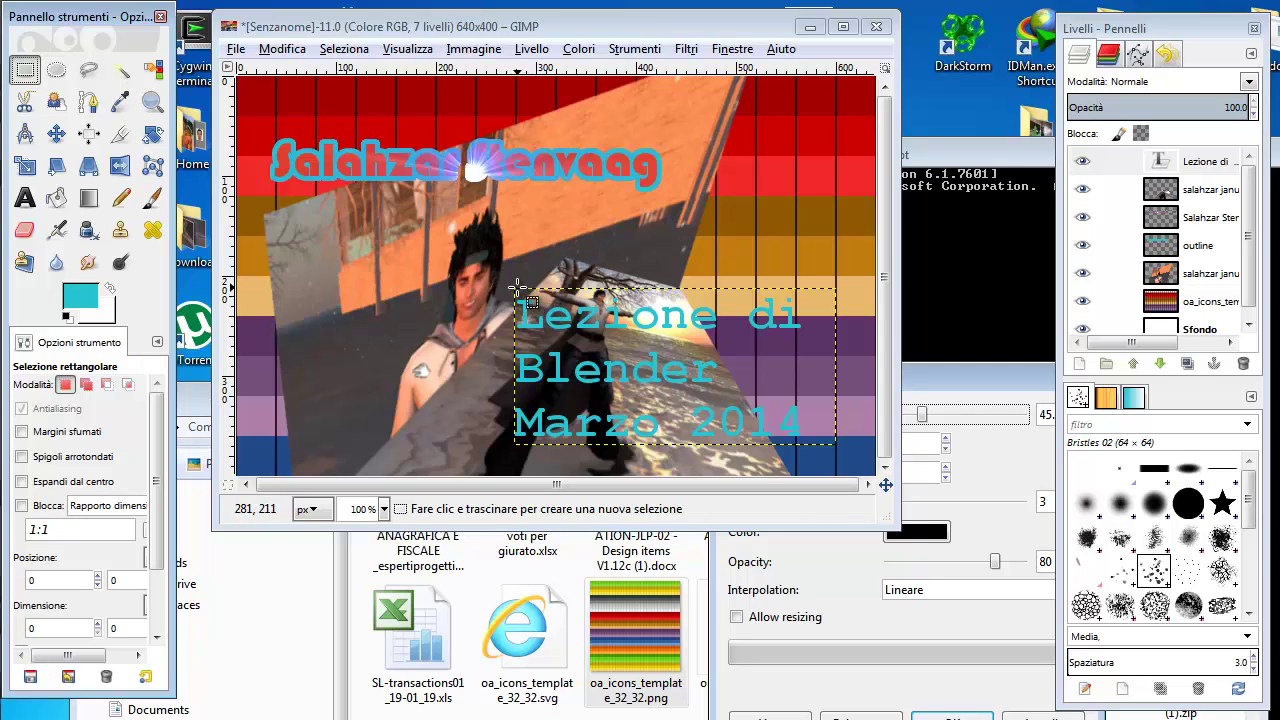
pyautogui.moveTo(516, 287); pyautogui.dragTo(681, 443)
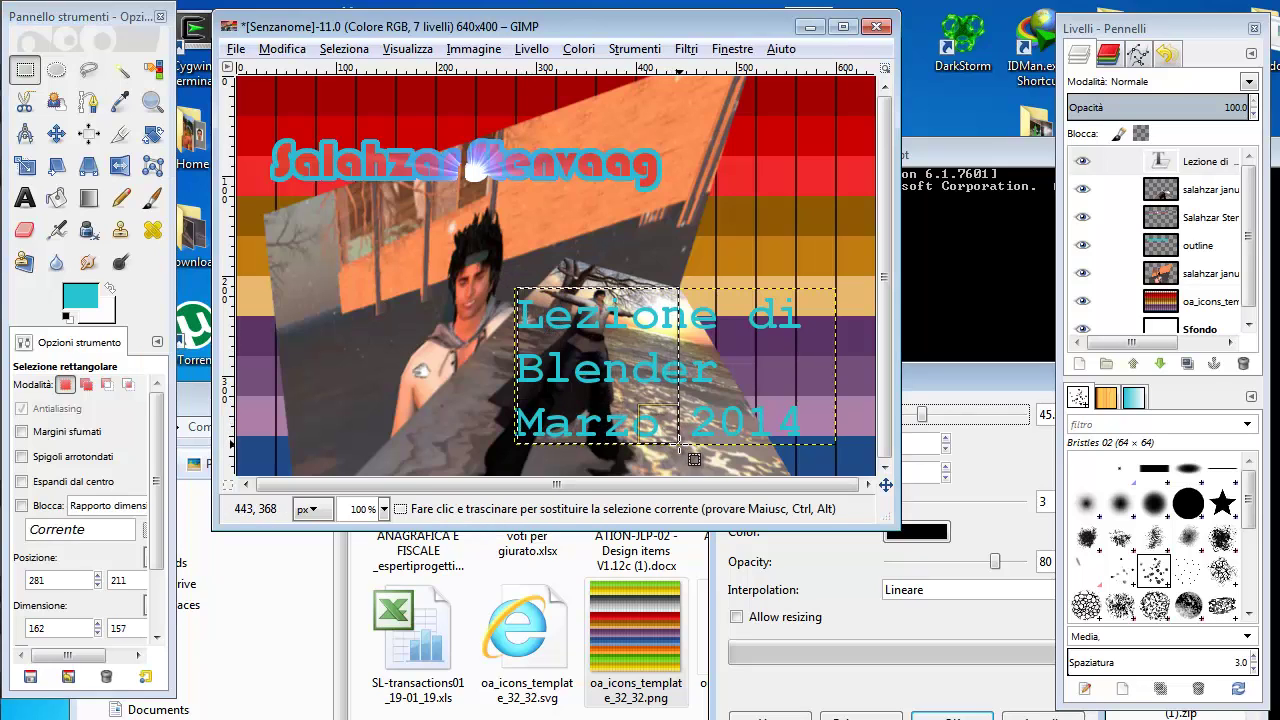
pyautogui.moveTo(537, 423); pyautogui.dragTo(526, 424)
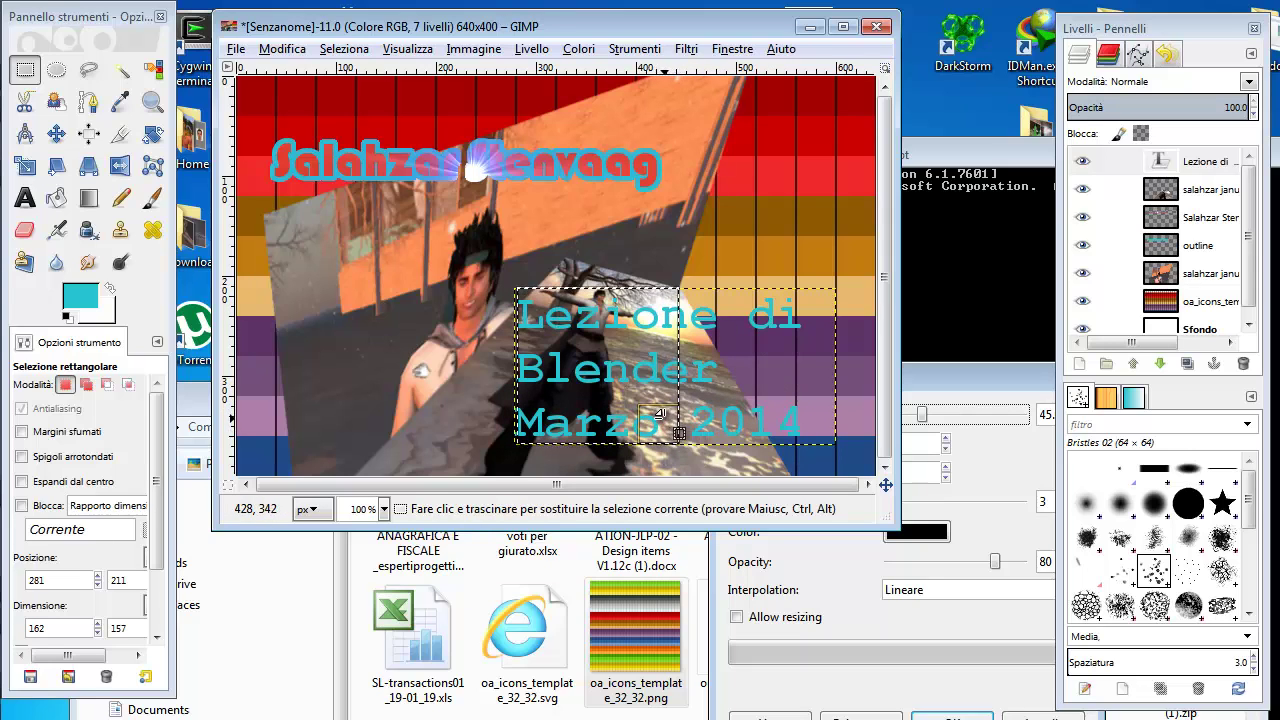
pyautogui.moveTo(675, 430)
pyautogui.mouseDown()
pyautogui.moveTo(814, 445)
pyautogui.moveTo(798, 428)
pyautogui.mouseUp()
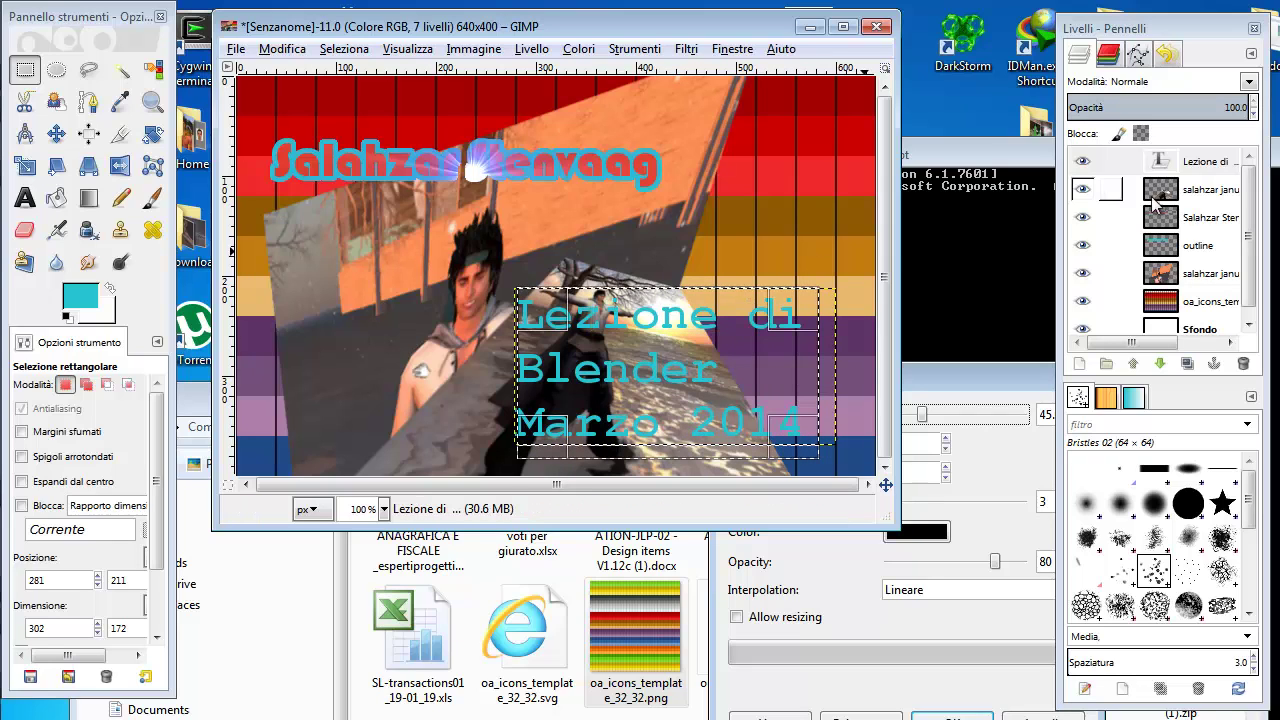
# Step: Start a new transparent 640×400 layer from the caption layer's menu
pyautogui.click(1207, 165)
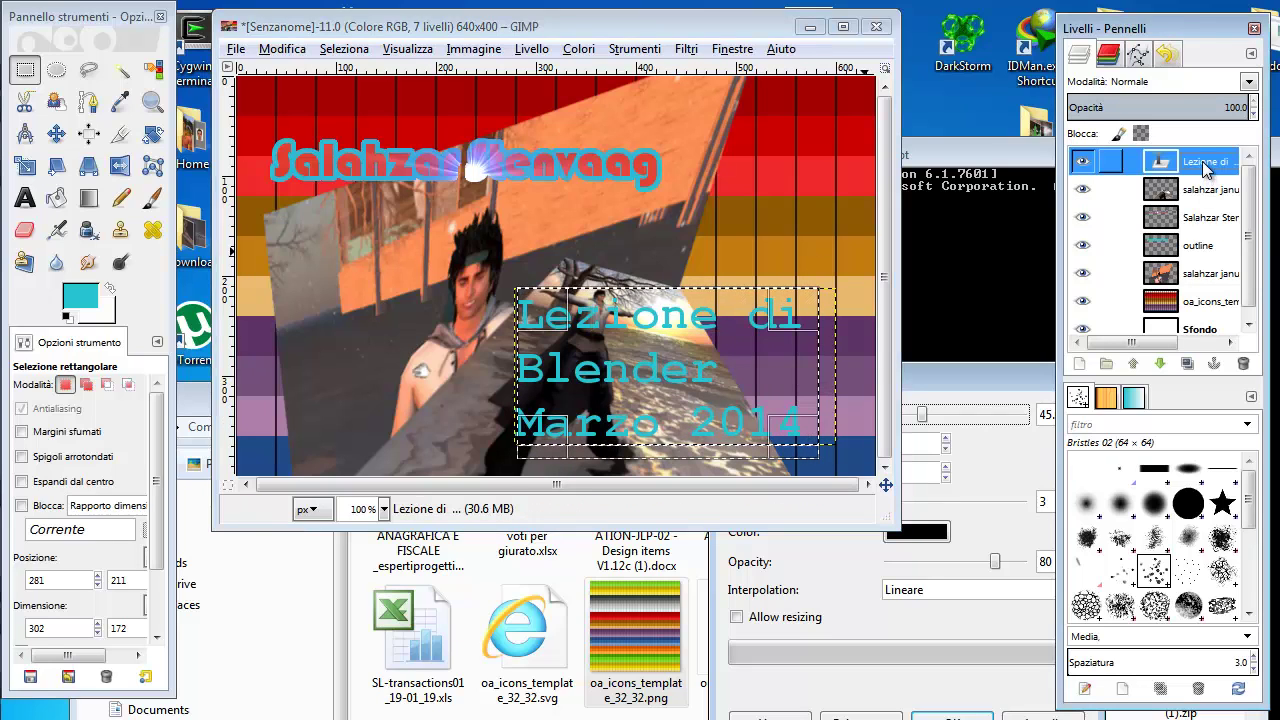
pyautogui.rightClick(1207, 165)
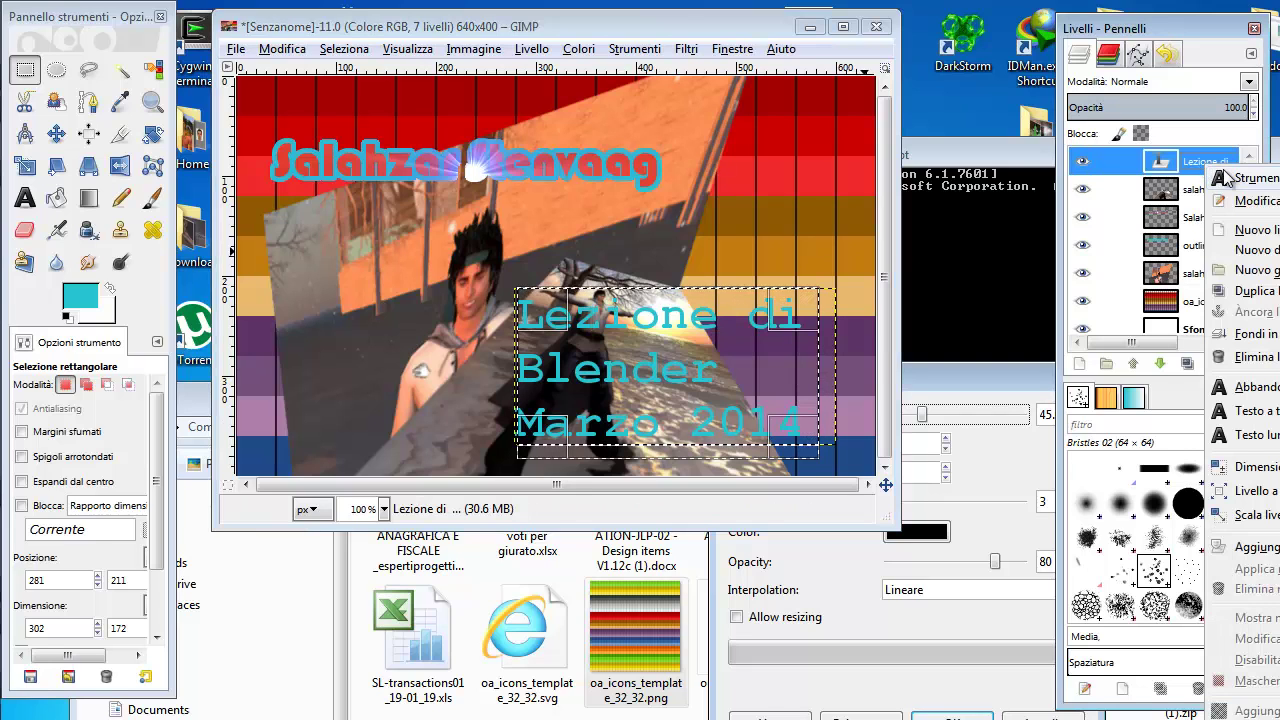
pyautogui.click(1265, 234)
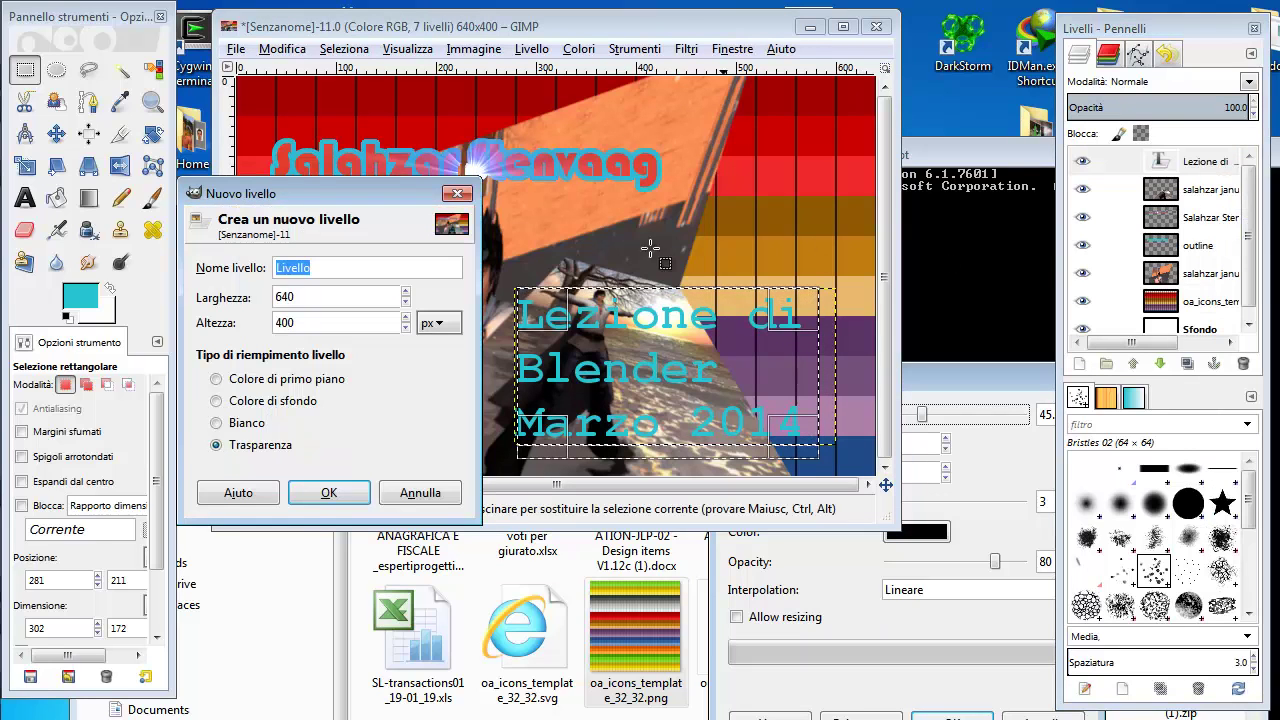
# Step: Create the transparent Livello layer and widen the caption selection slightly to the left
pyautogui.click(336, 493)
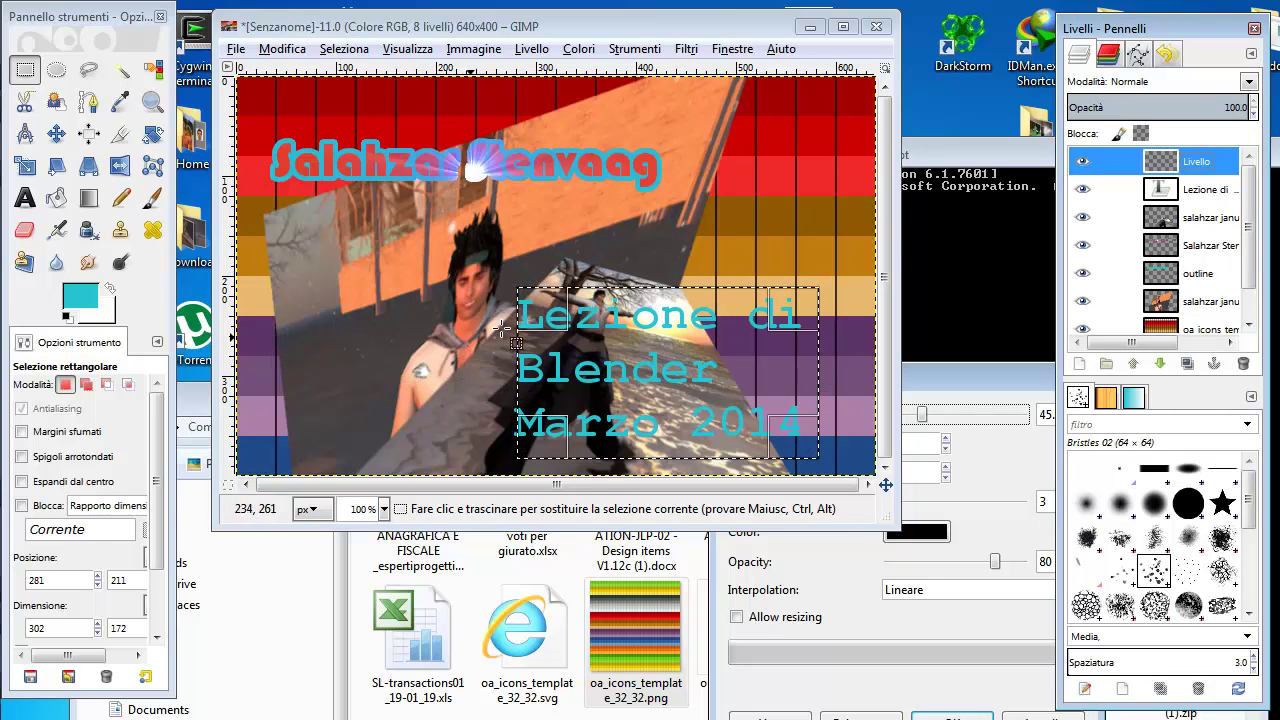
pyautogui.moveTo(534, 311); pyautogui.dragTo(521, 311)
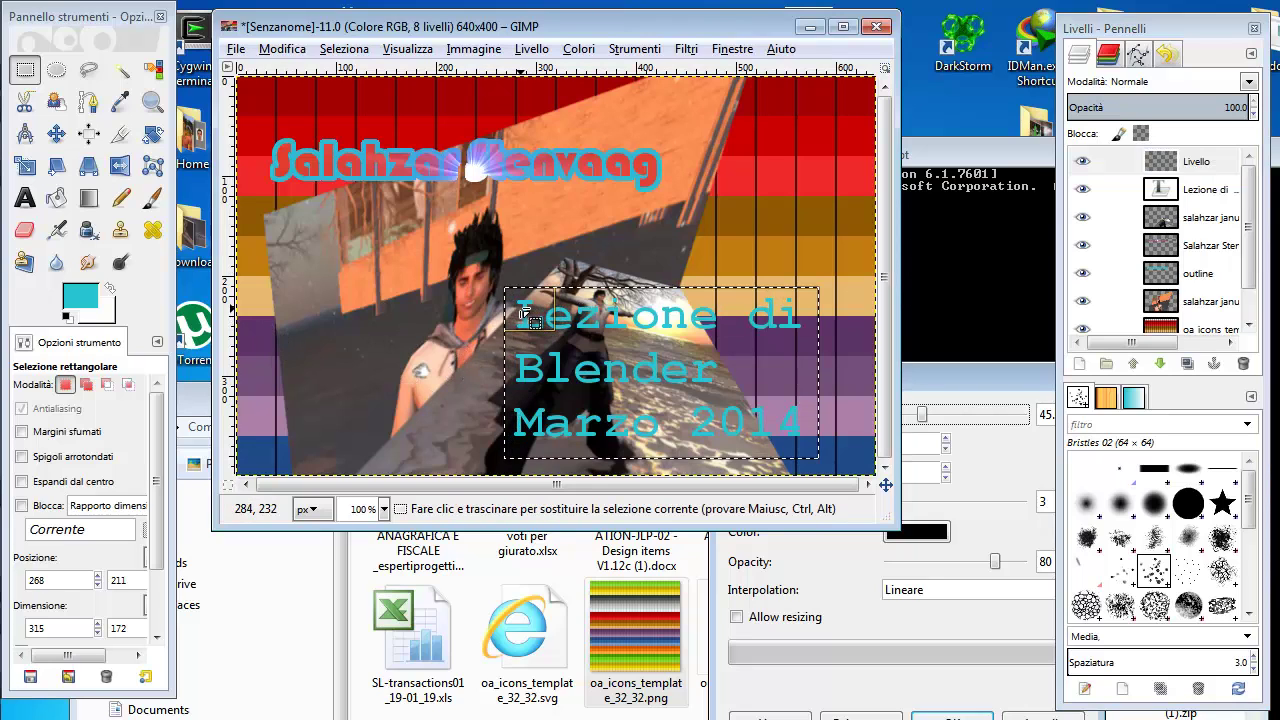
pyautogui.click(57, 199)
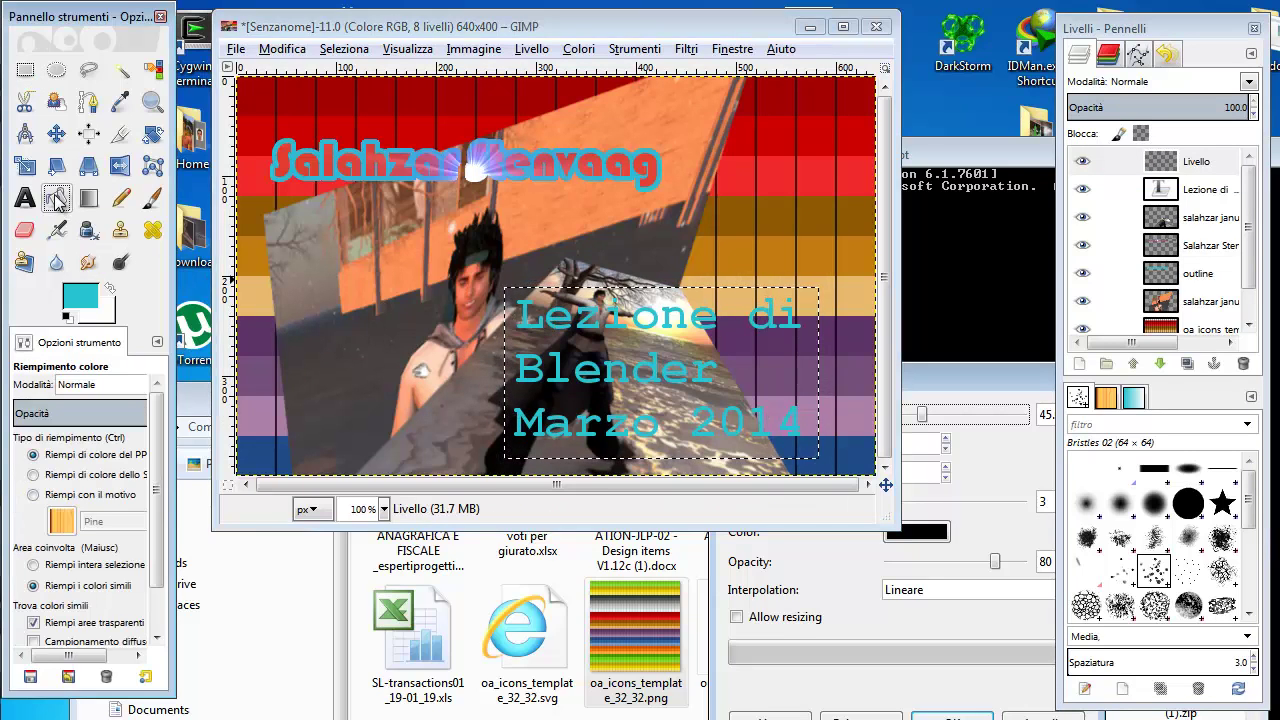
# Step: Set the foreground colour to yellow ecda12 and bucket-fill the caption selection on Livello
pyautogui.click(80, 297)
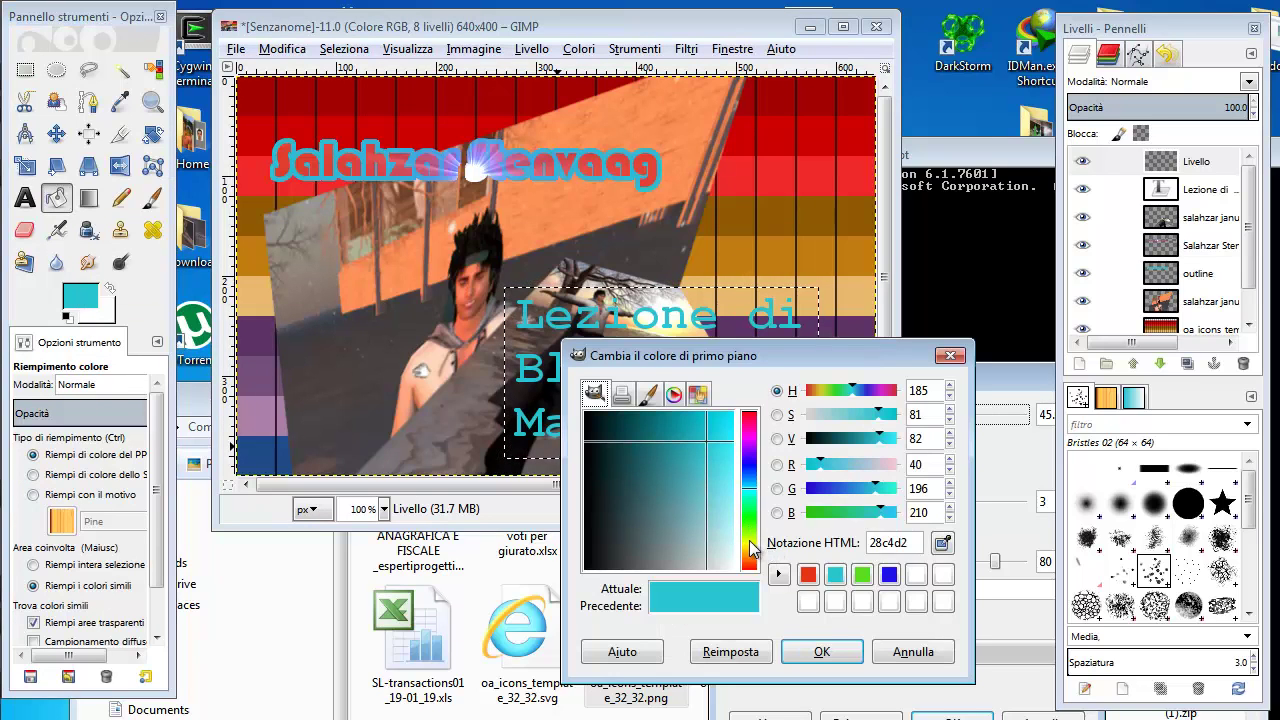
pyautogui.click(749, 555)
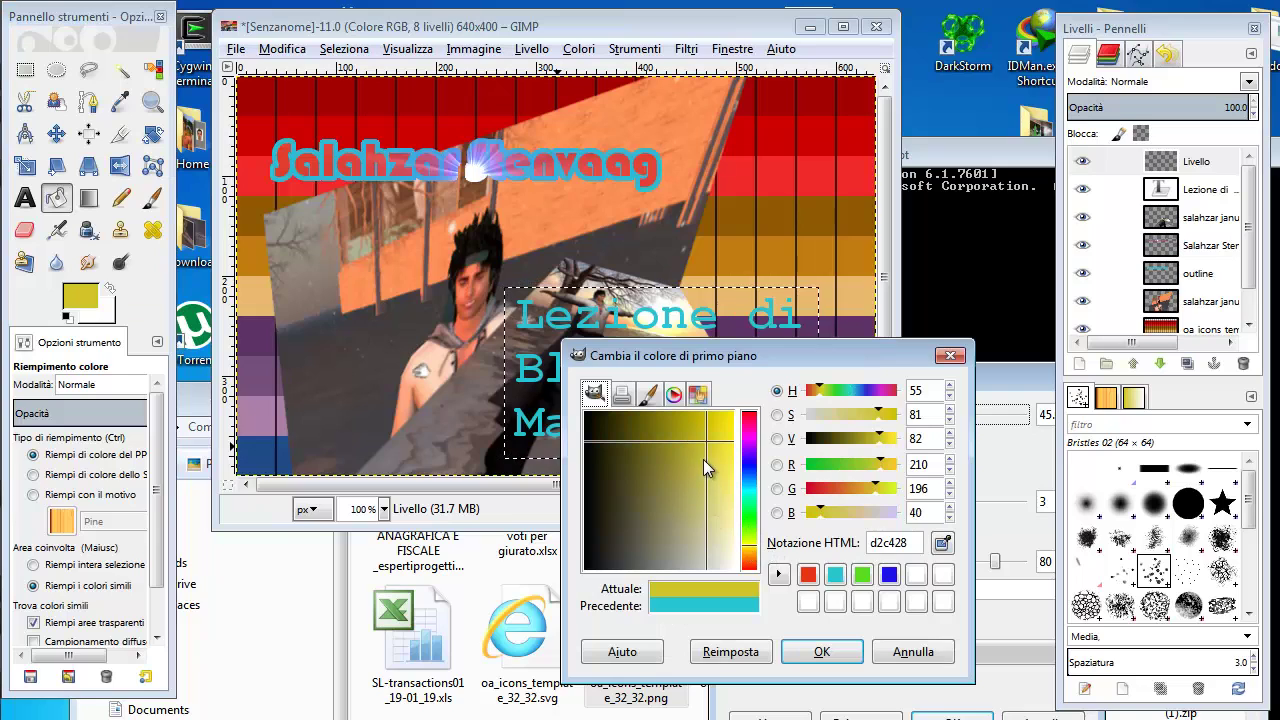
pyautogui.click(722, 423)
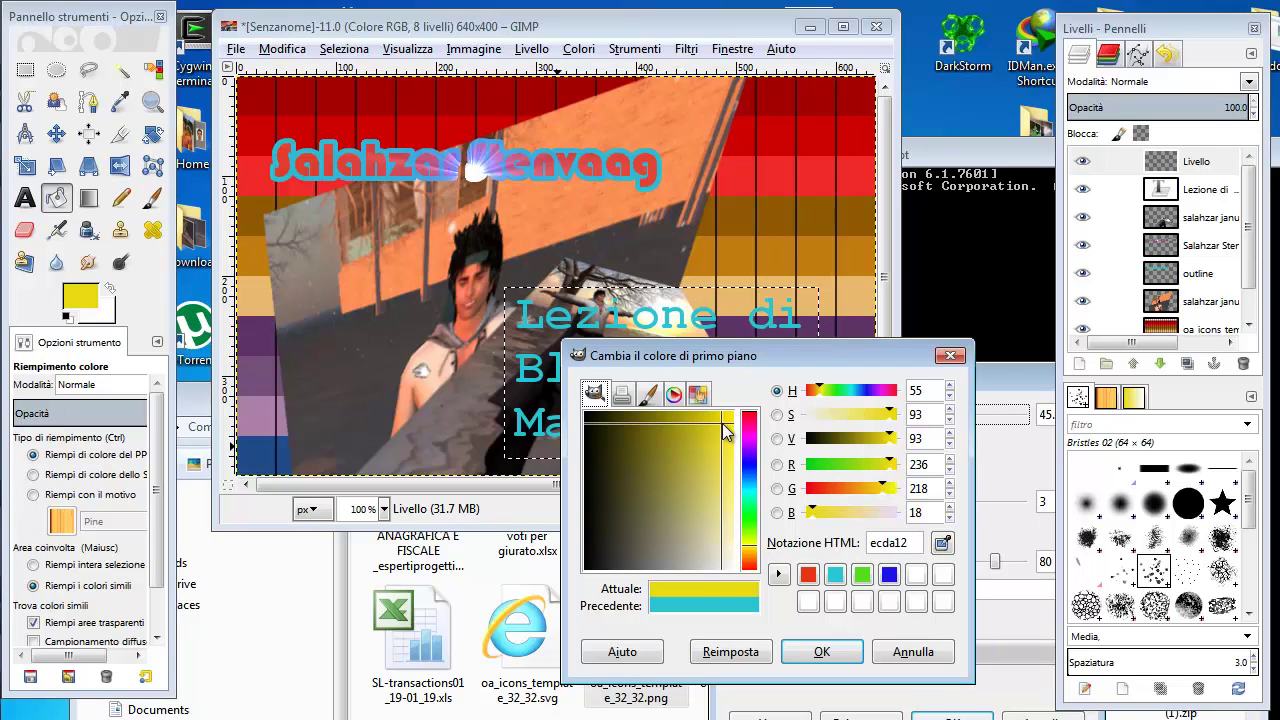
pyautogui.click(820, 654)
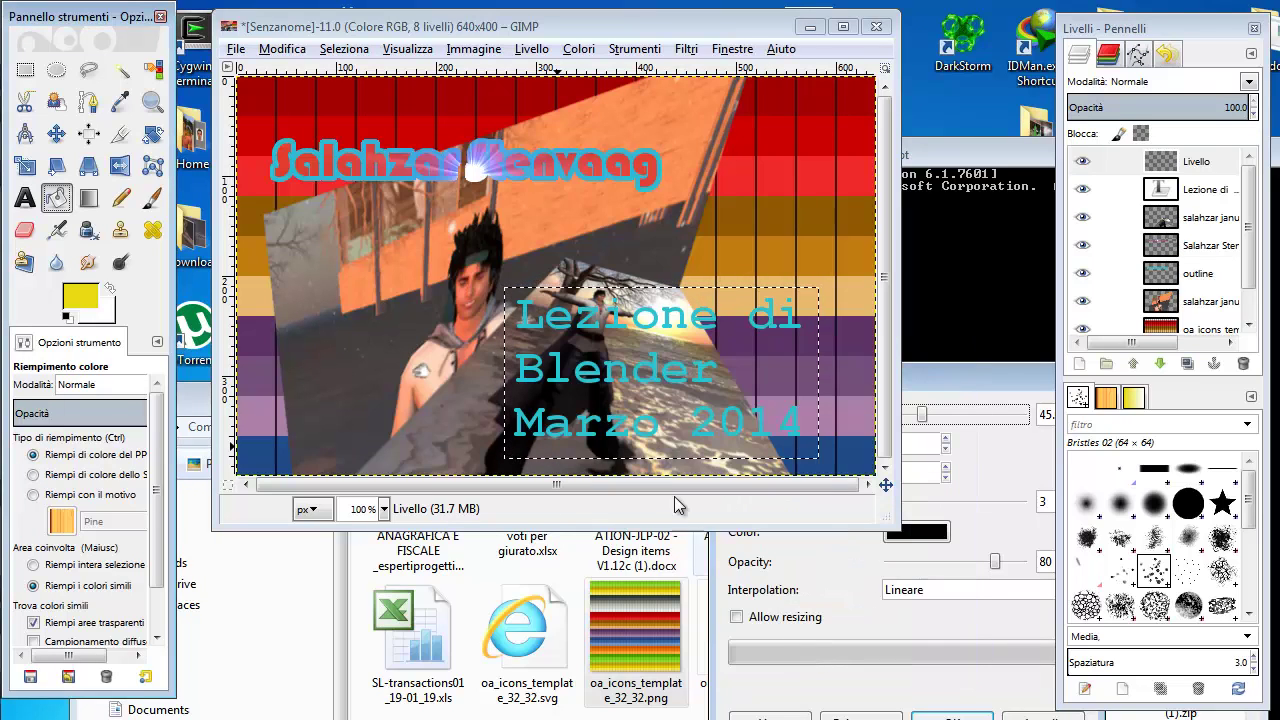
pyautogui.click(526, 333)
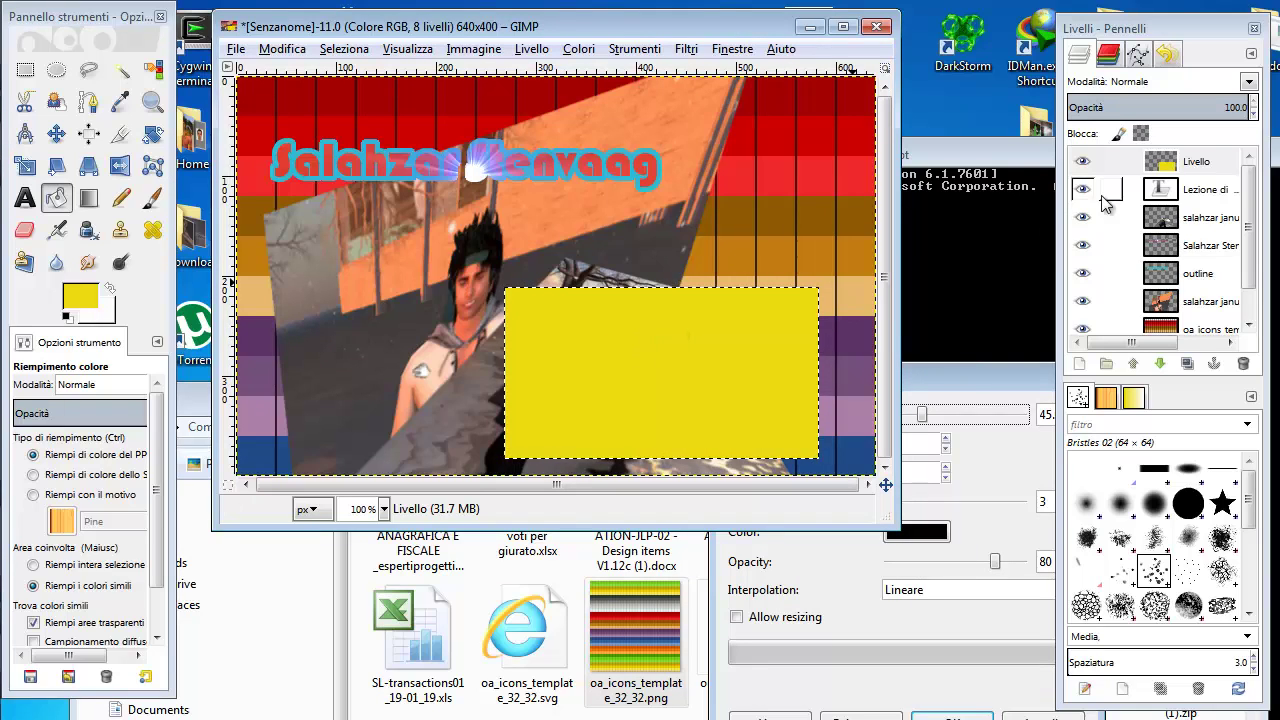
# Step: Lower the yellow Livello layer beneath the Lezione di caption layer
pyautogui.click(1199, 163)
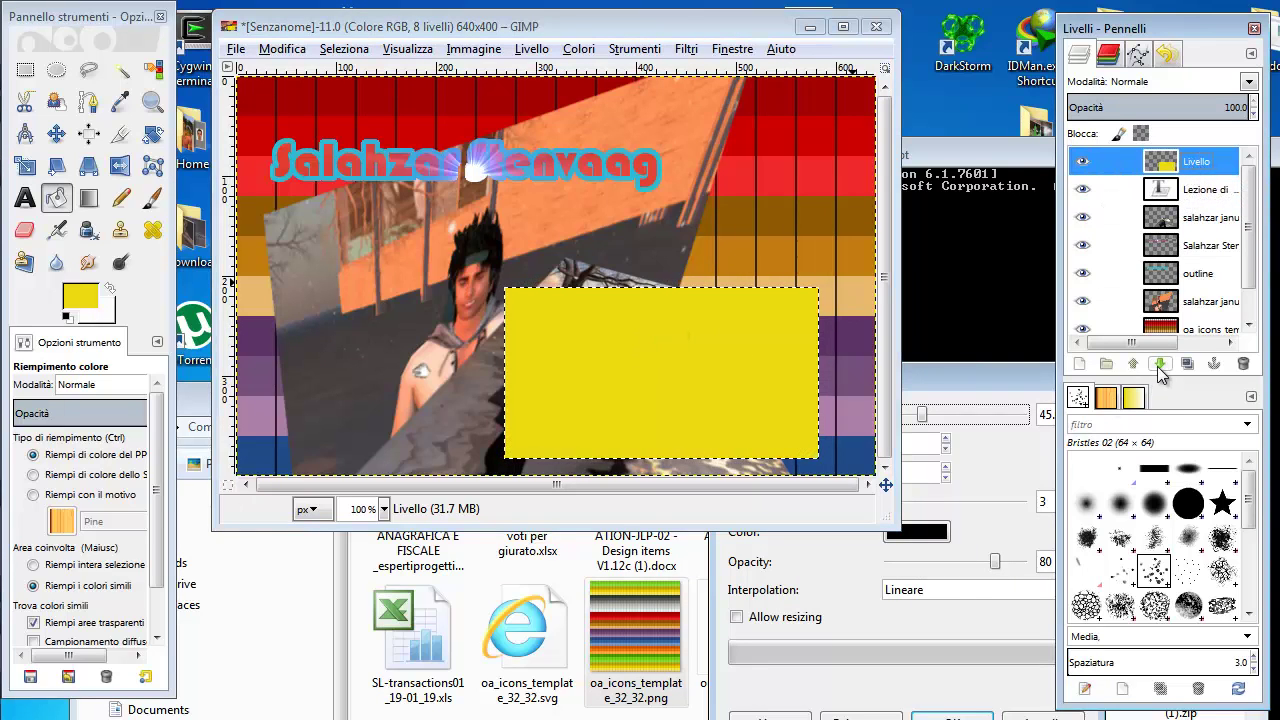
pyautogui.click(1159, 365)
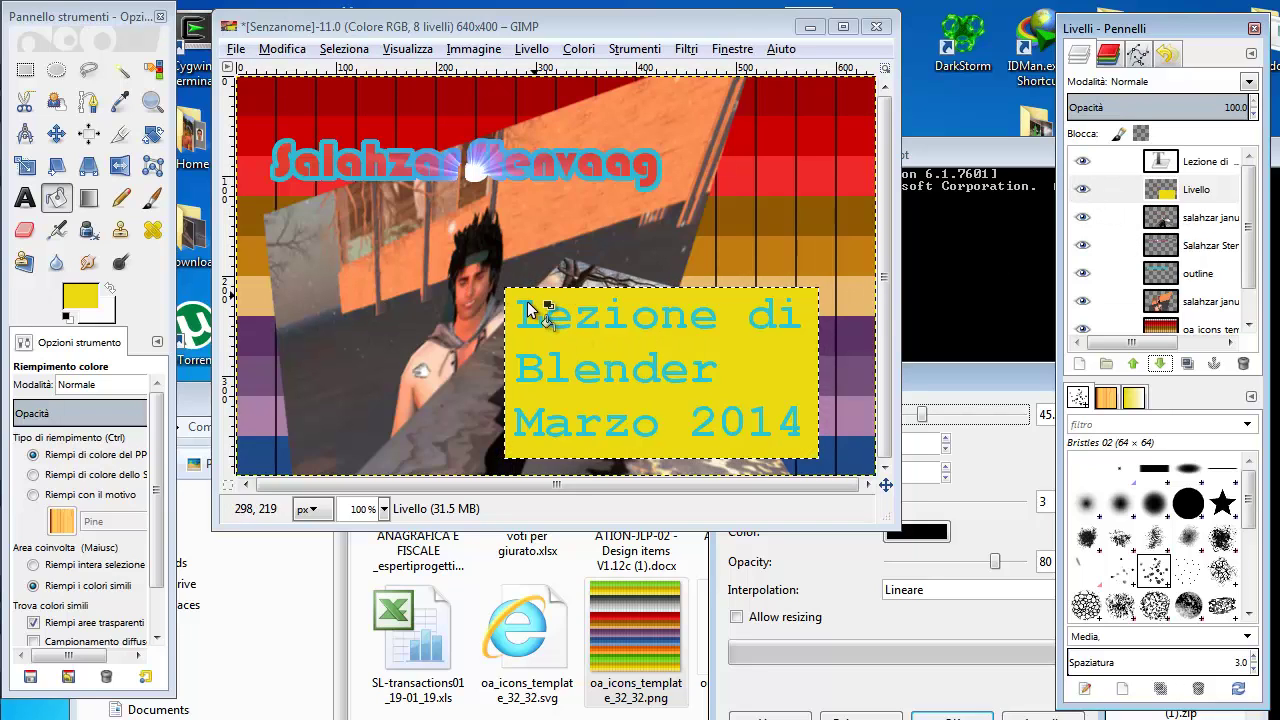
pyautogui.click(1197, 167)
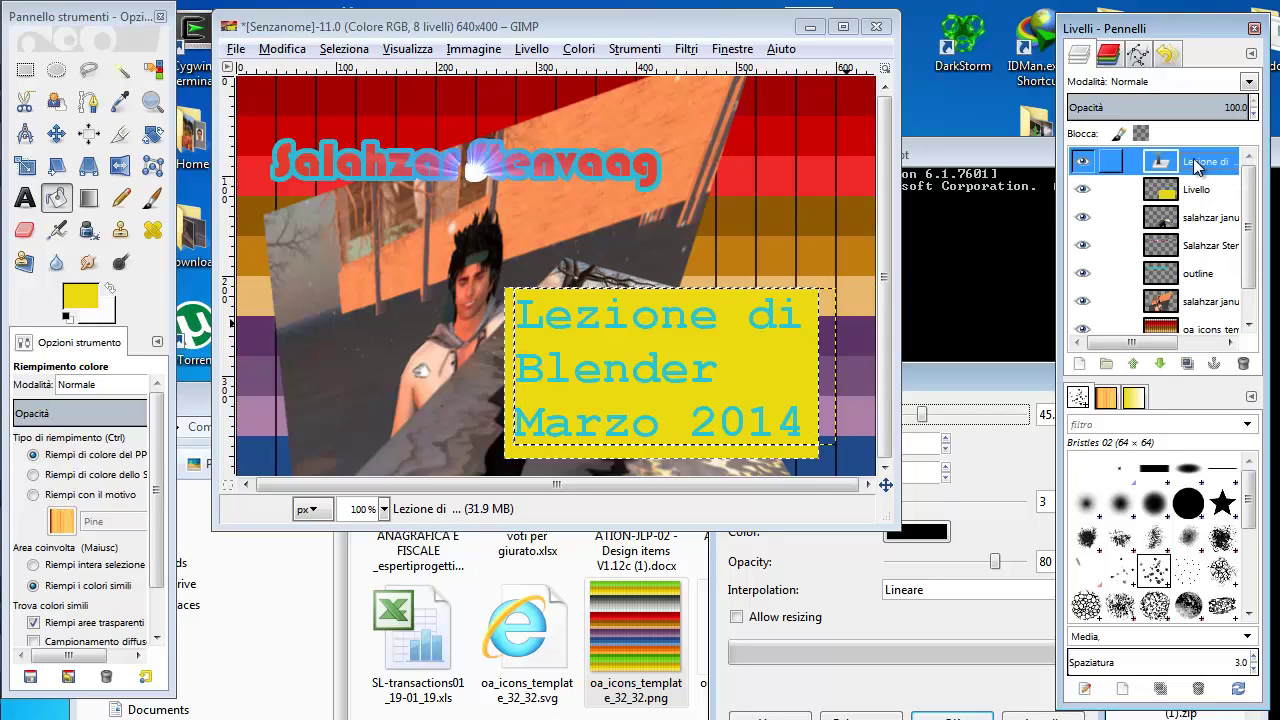
# Step: Convert the caption letters to a path and turn that path into a selection
pyautogui.rightClick(1197, 167)
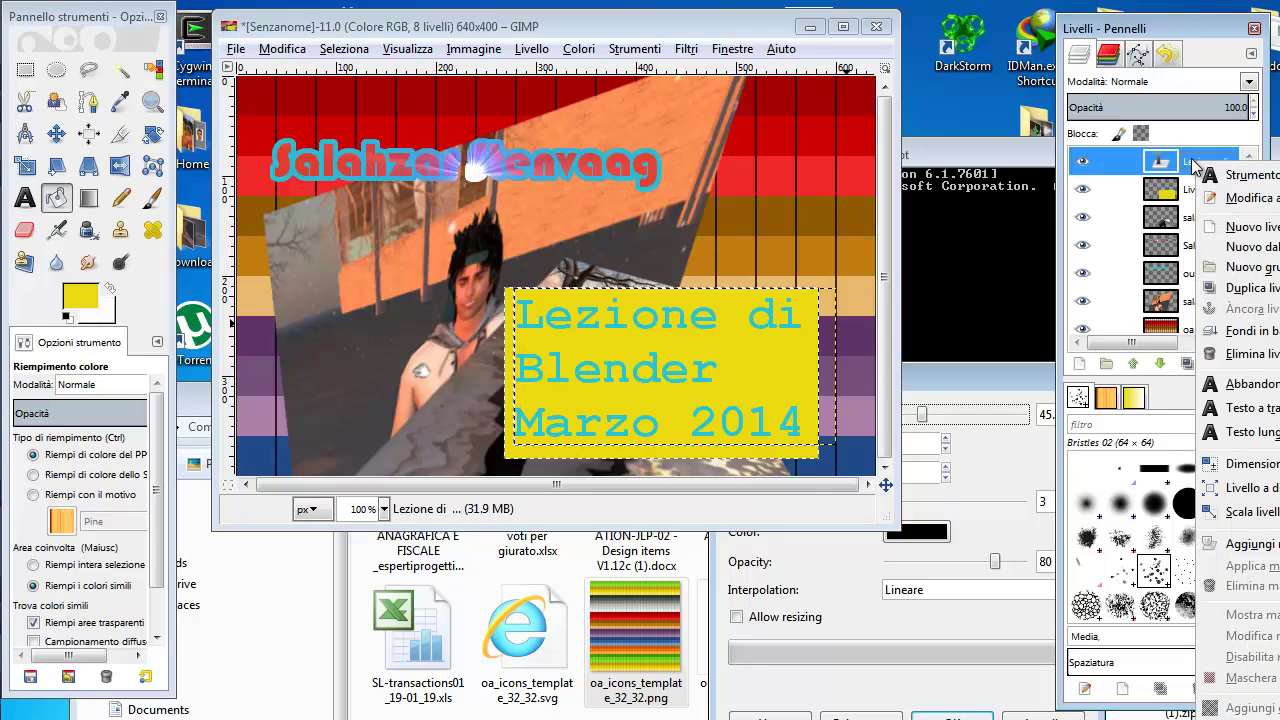
pyautogui.click(1263, 412)
pyautogui.click(344, 49)
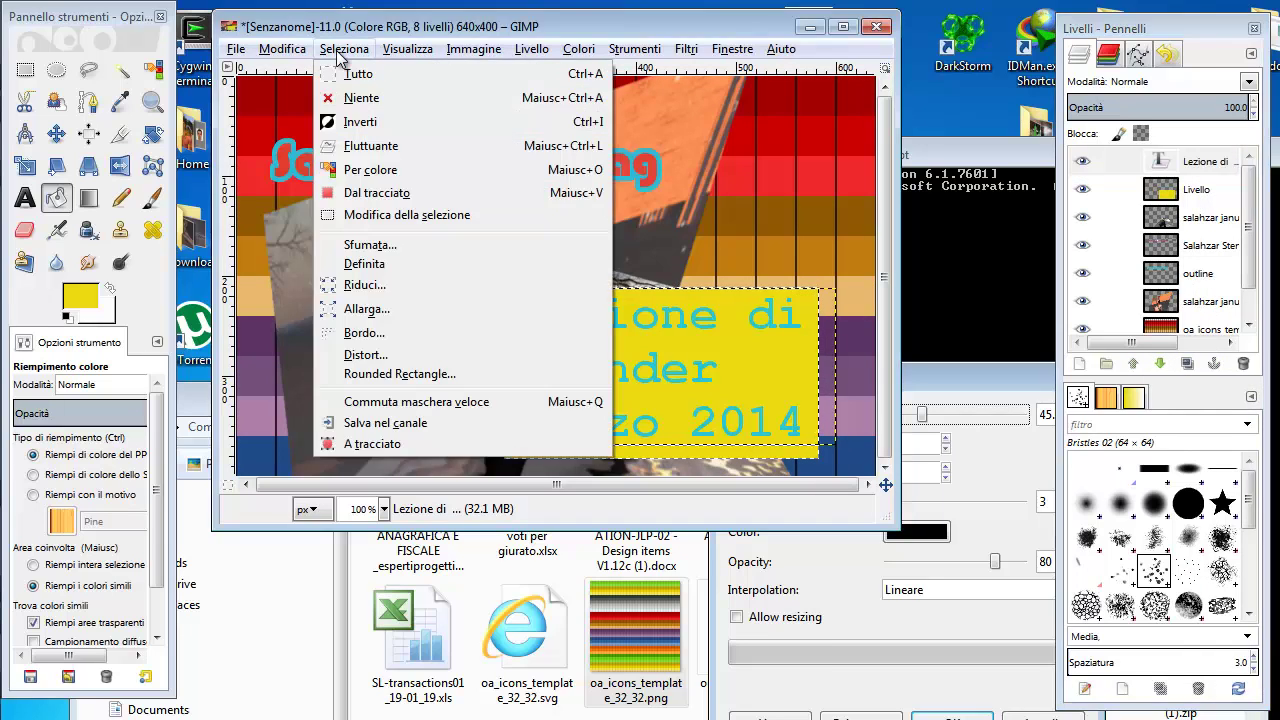
pyautogui.click(378, 193)
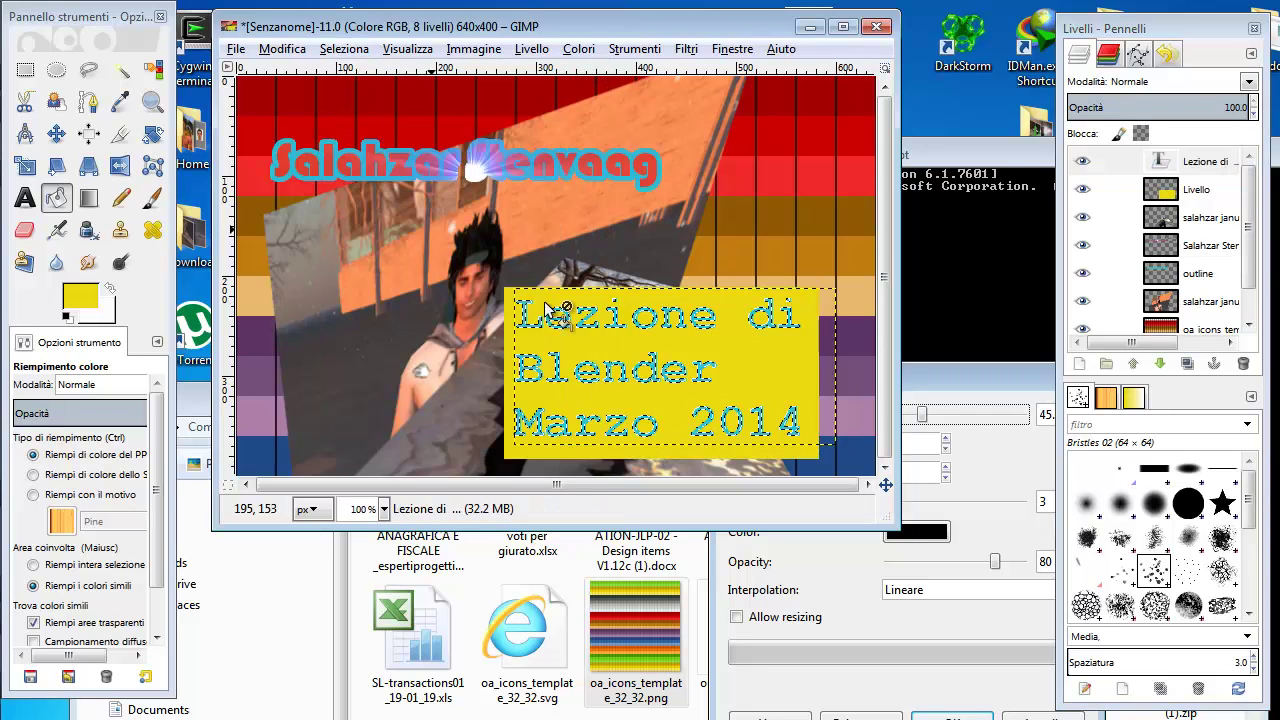
# Step: Grow the text selection outward and bring up the New Layer settings
pyautogui.click(344, 50)
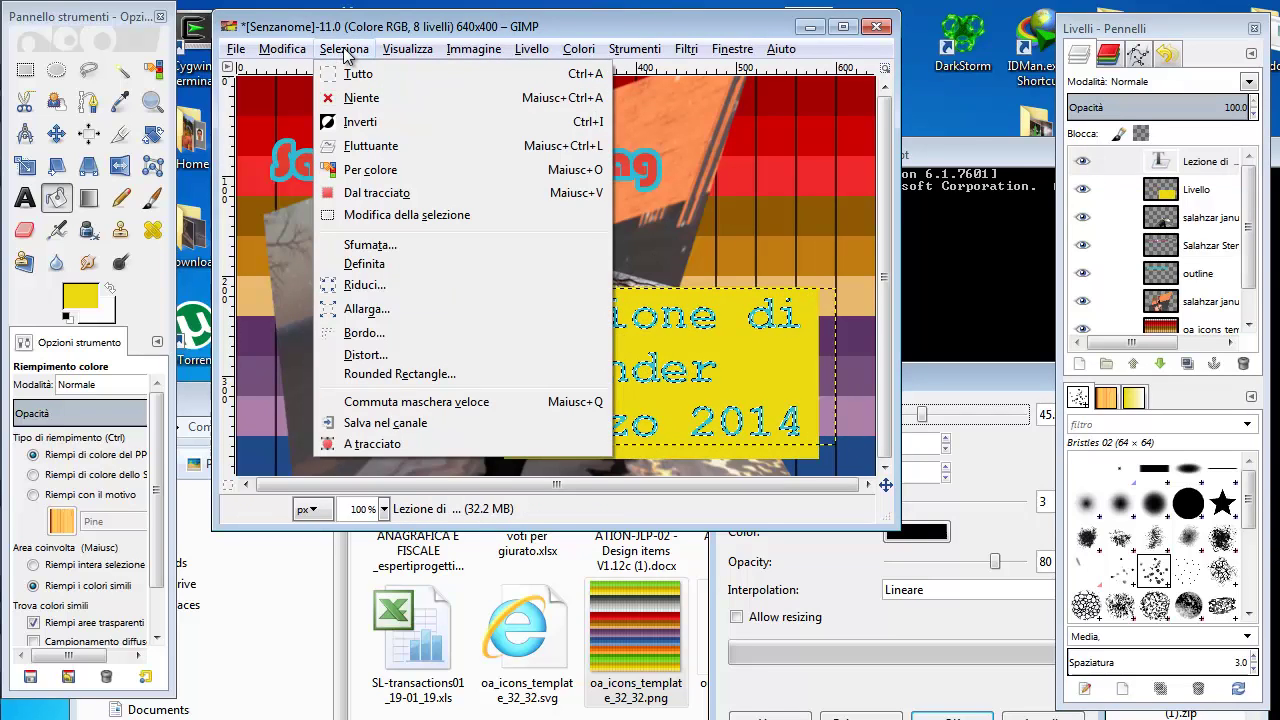
pyautogui.click(370, 312)
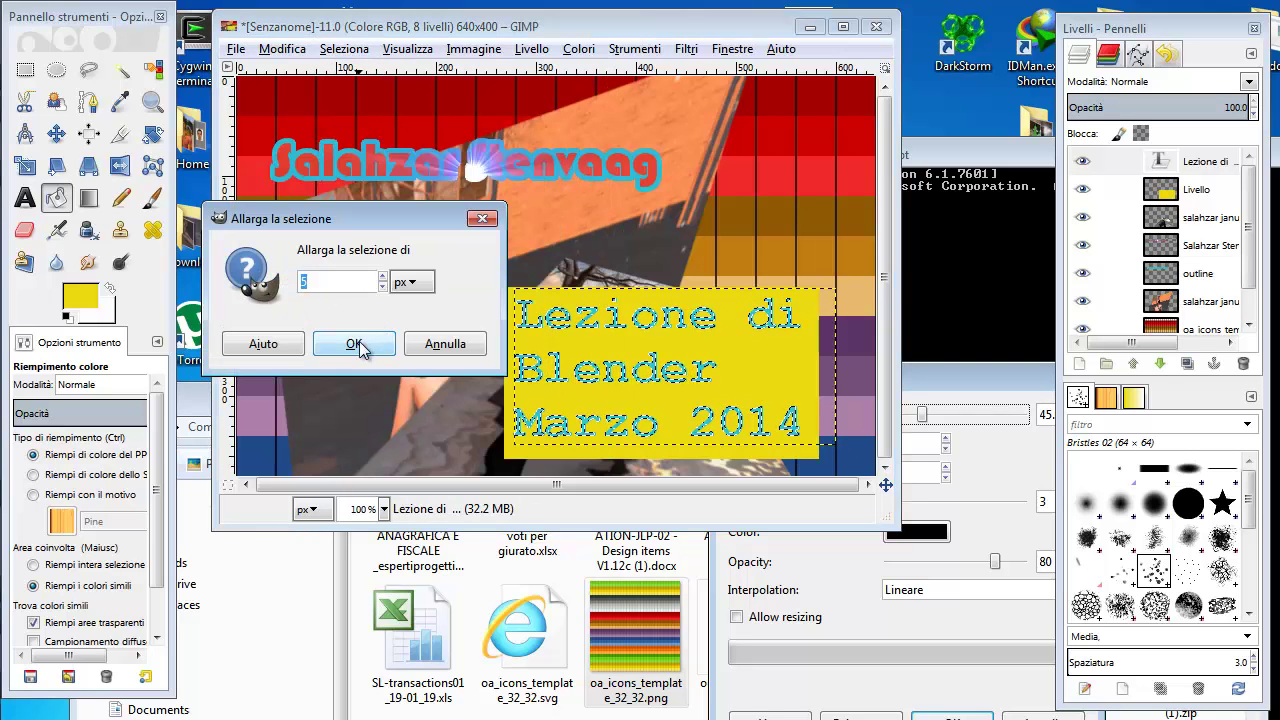
pyautogui.click(359, 341)
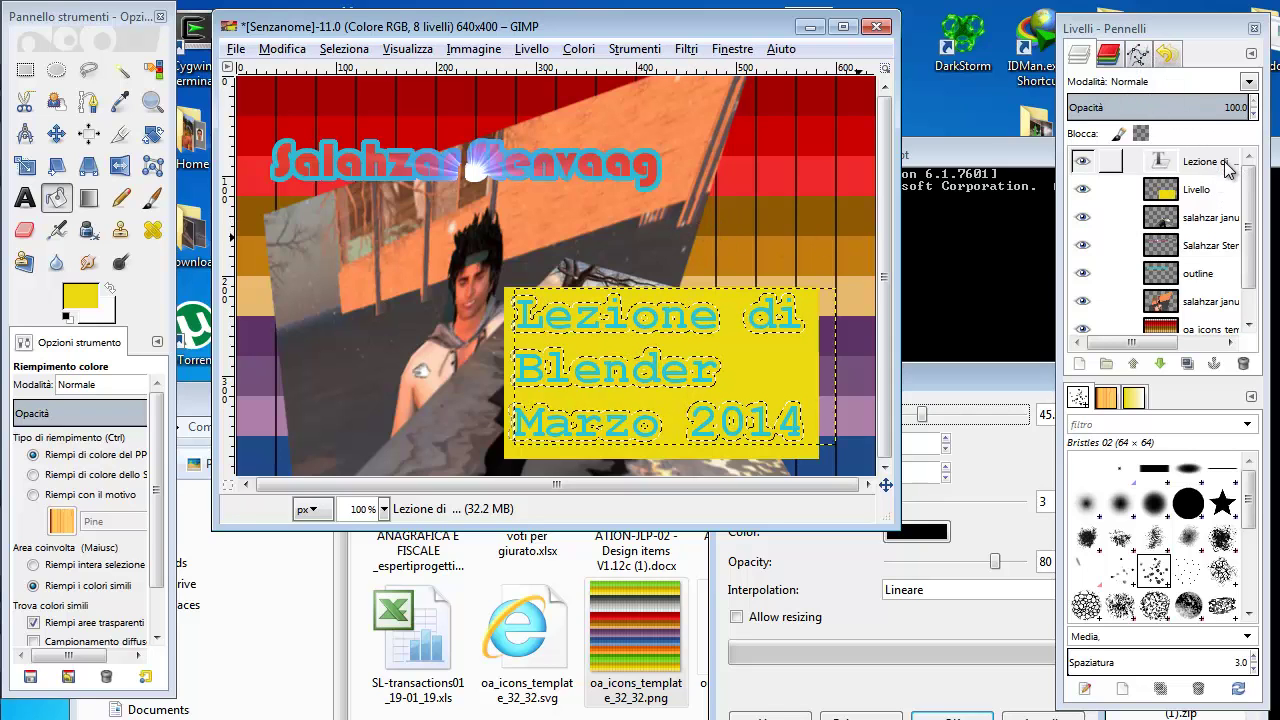
pyautogui.click(533, 50)
pyautogui.click(557, 75)
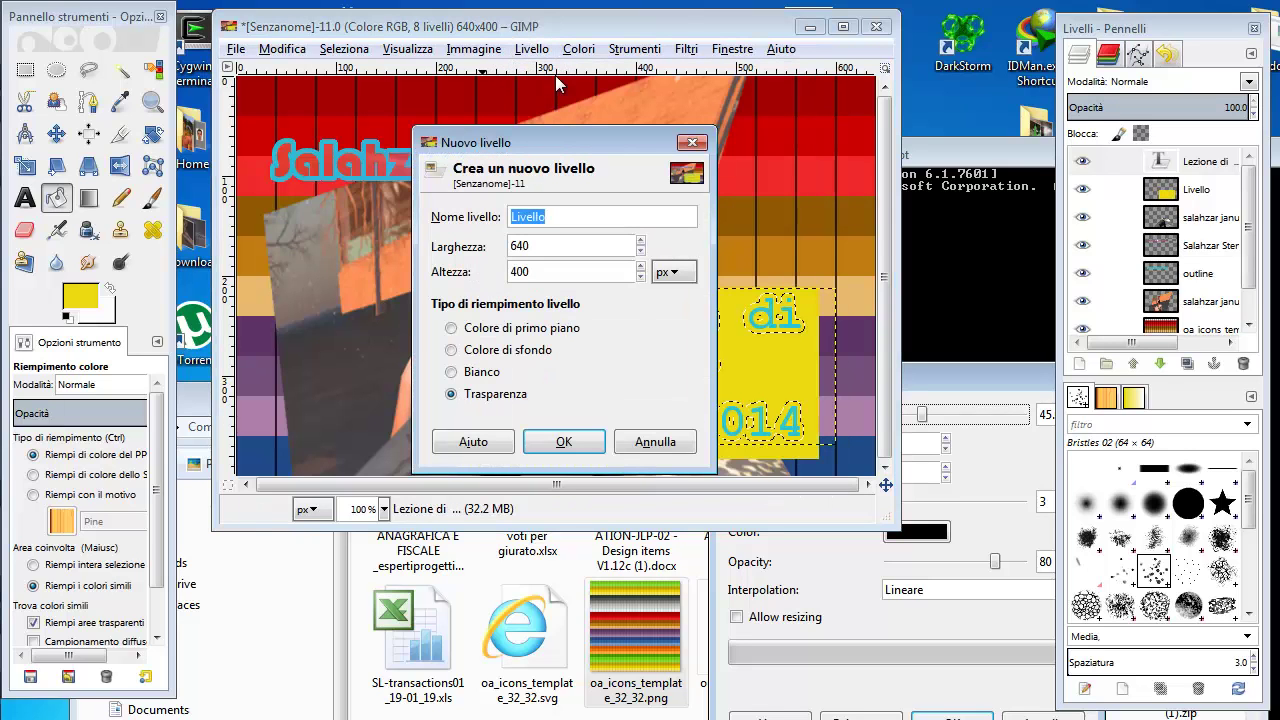
# Step: Create transparent layer Livello #1 and fill the grown text selection with black
pyautogui.click(604, 445)
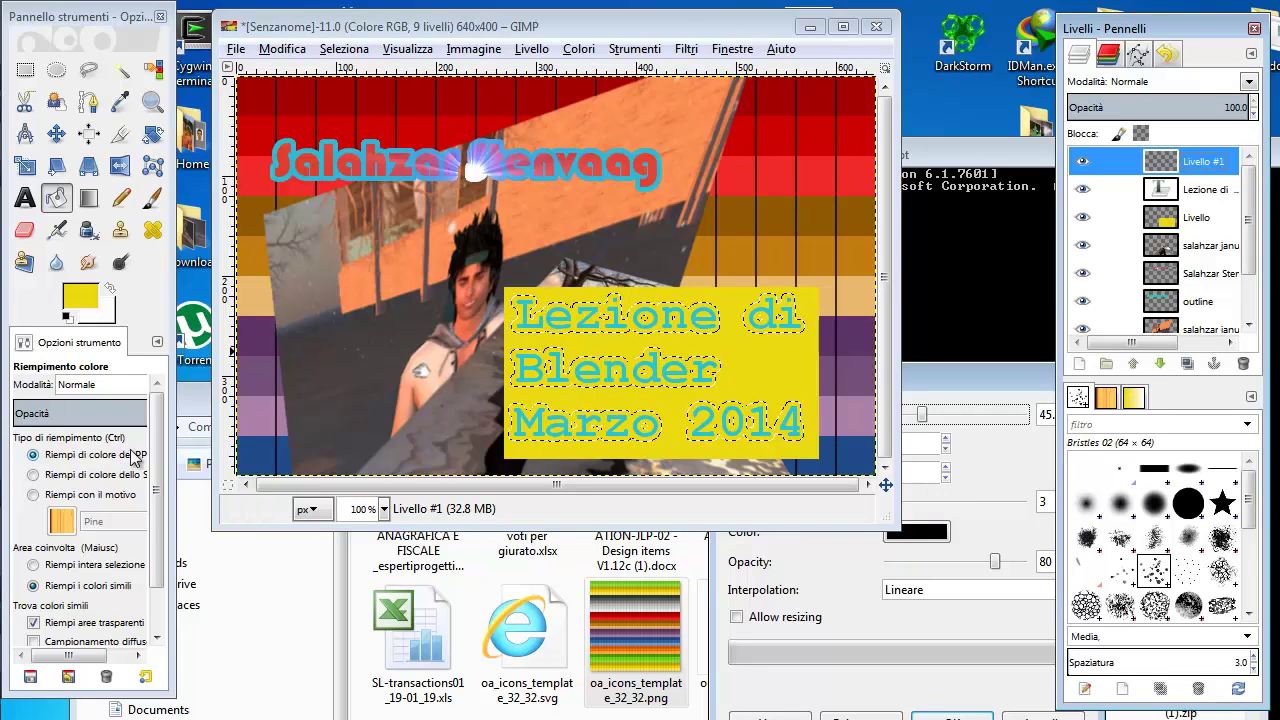
pyautogui.click(88, 305)
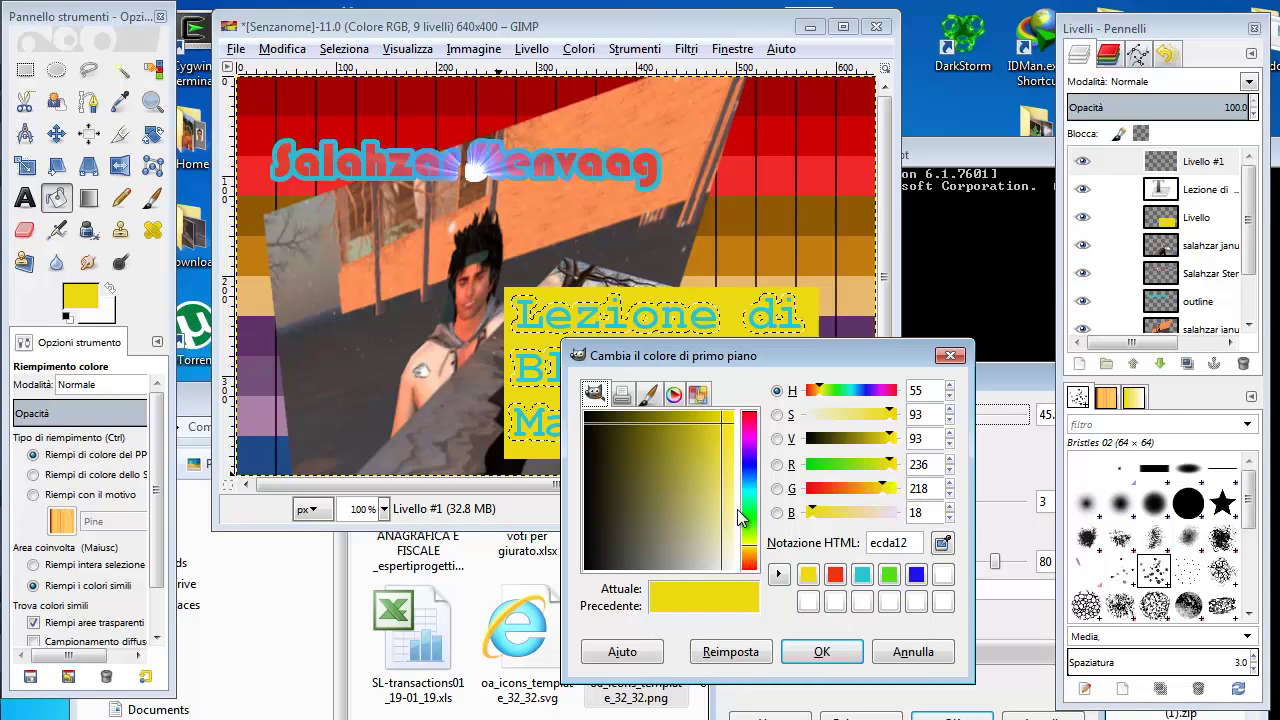
pyautogui.moveTo(722, 430)
pyautogui.mouseDown()
pyautogui.moveTo(598, 575)
pyautogui.moveTo(585, 571)
pyautogui.mouseUp()
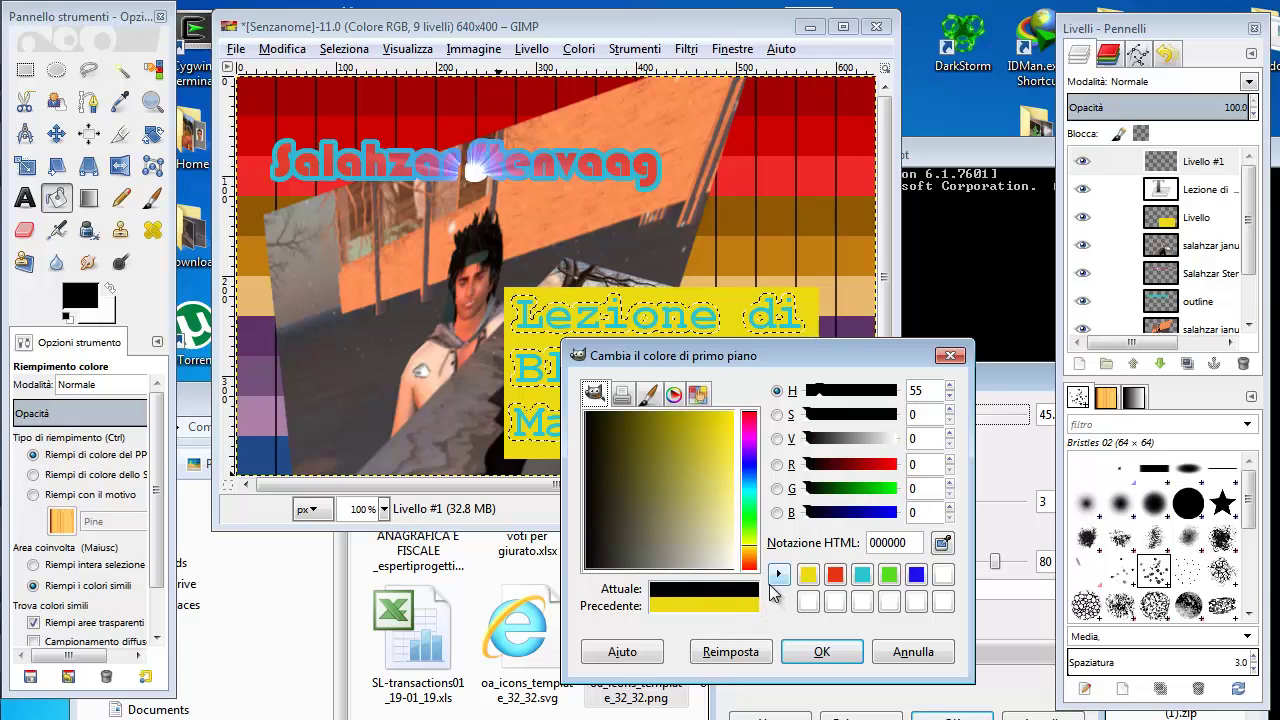
pyautogui.click(778, 574)
pyautogui.click(820, 651)
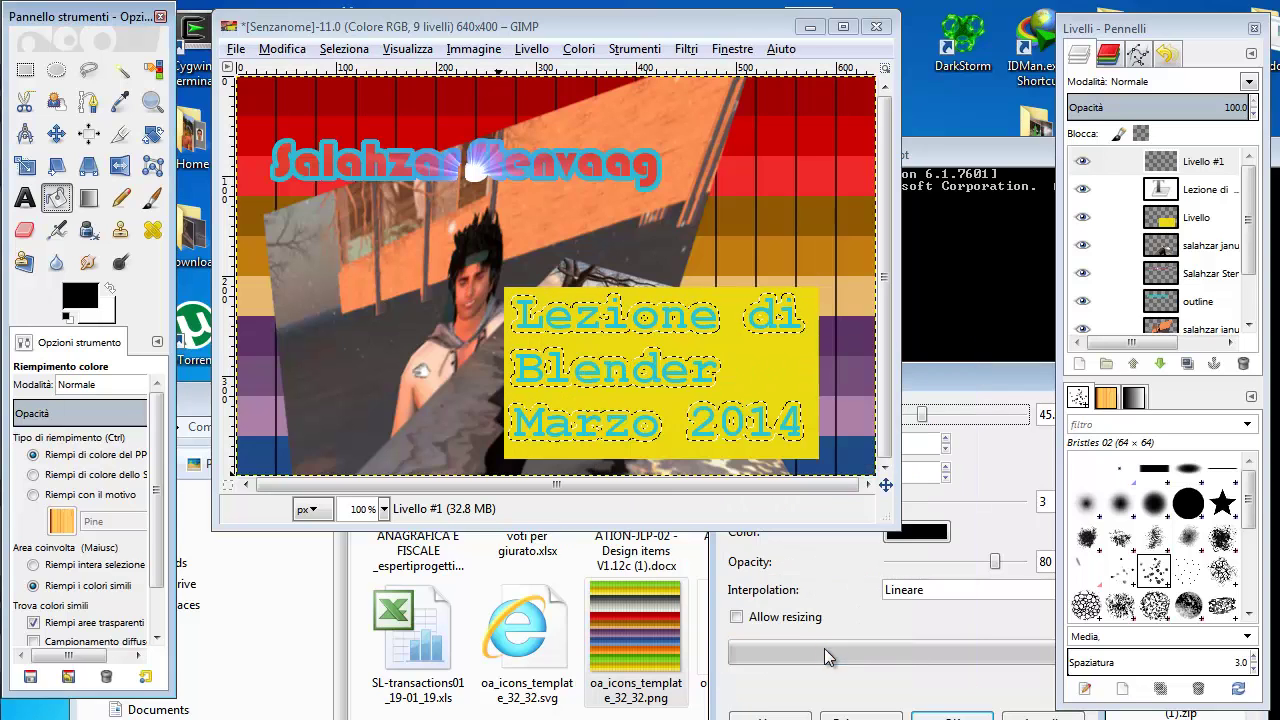
pyautogui.click(519, 317)
pyautogui.click(519, 317)
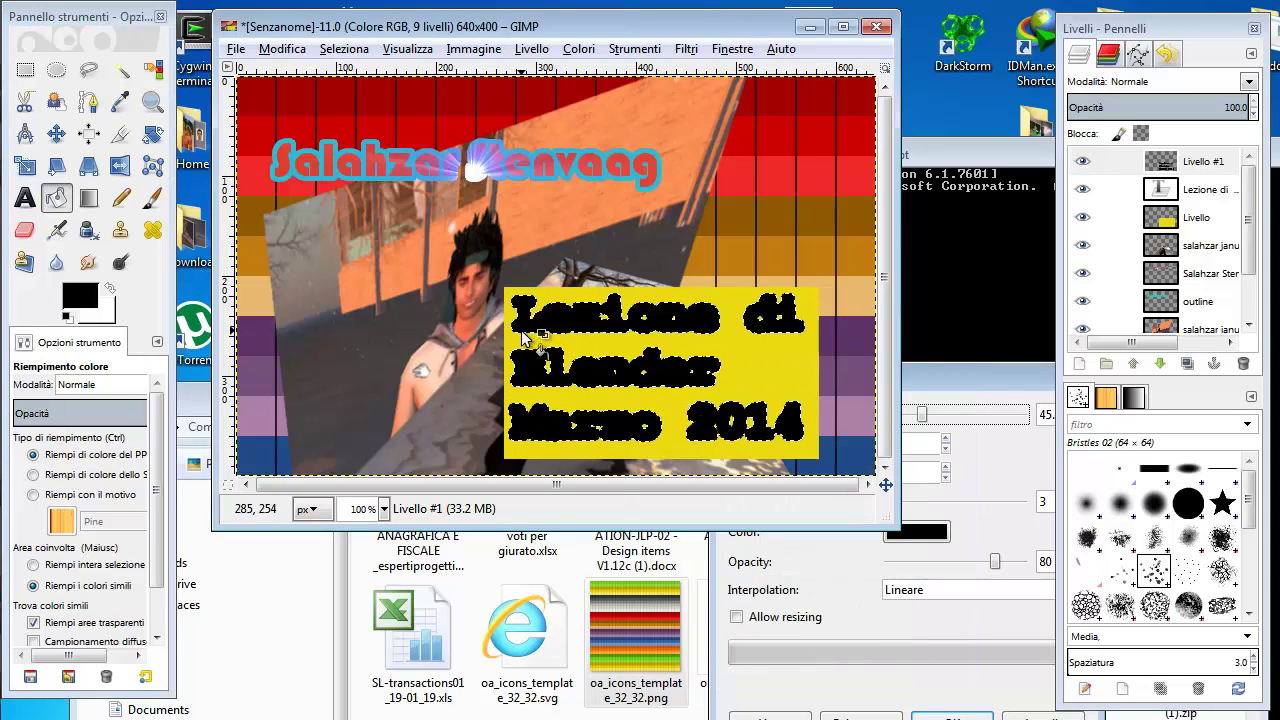
pyautogui.click(1204, 164)
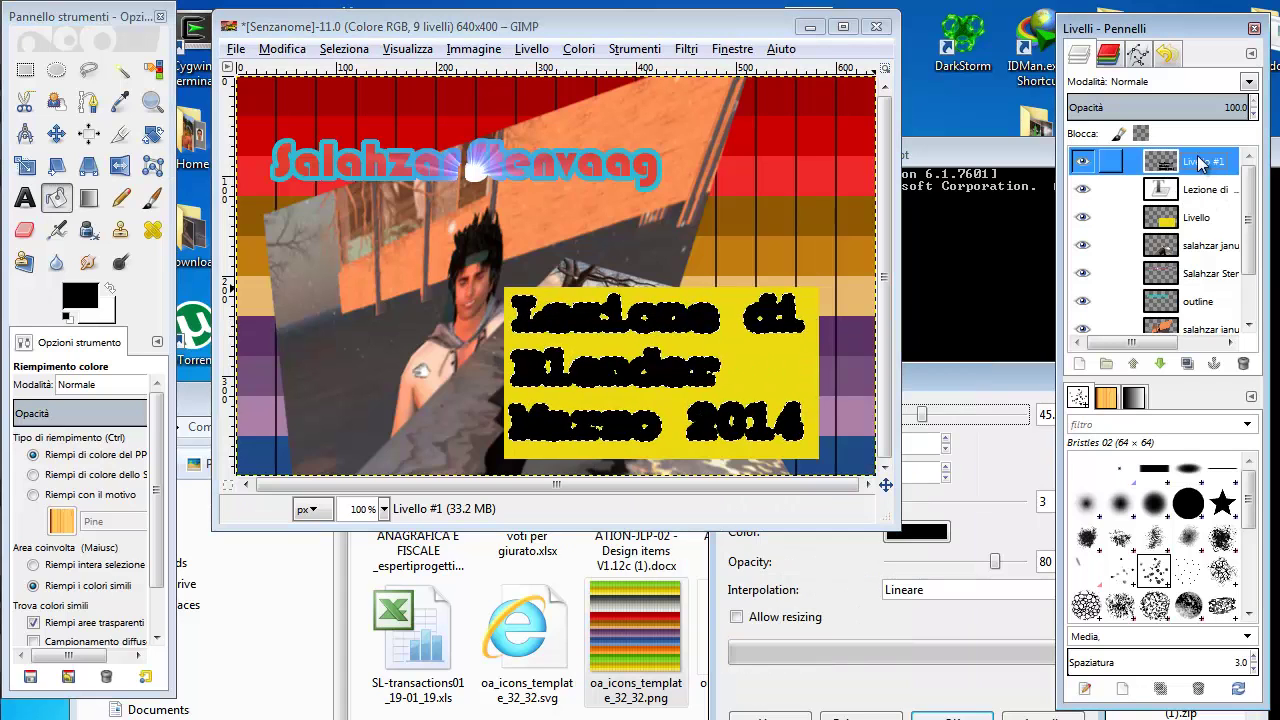
# Step: Move Livello #1 below the text and set the yellow Livello layer's opacity to 50
pyautogui.click(1160, 366)
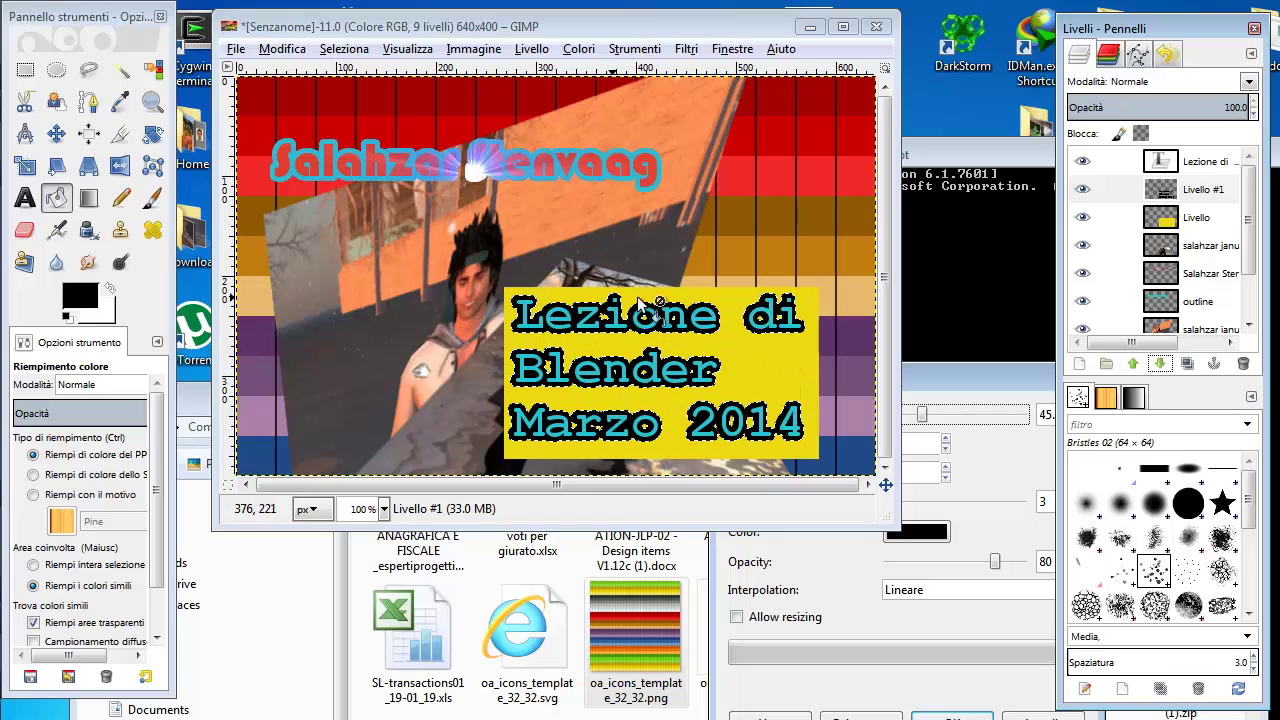
pyautogui.click(1200, 225)
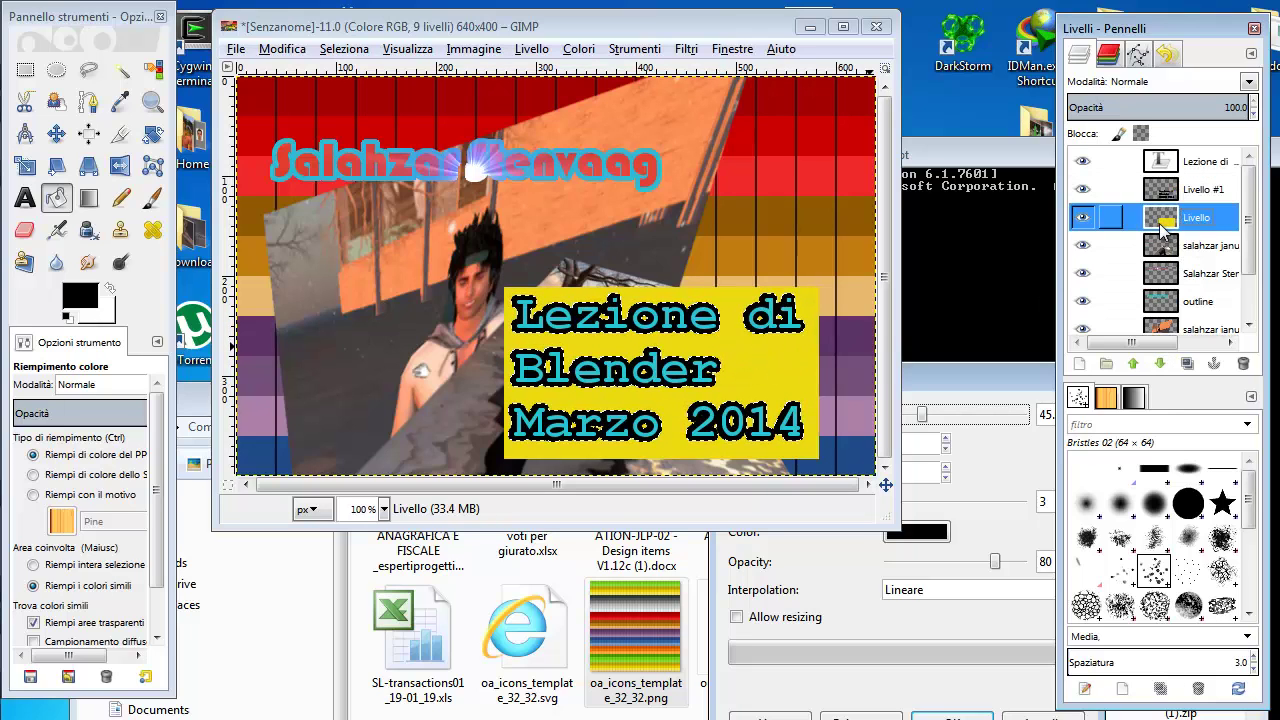
pyautogui.click(1210, 108)
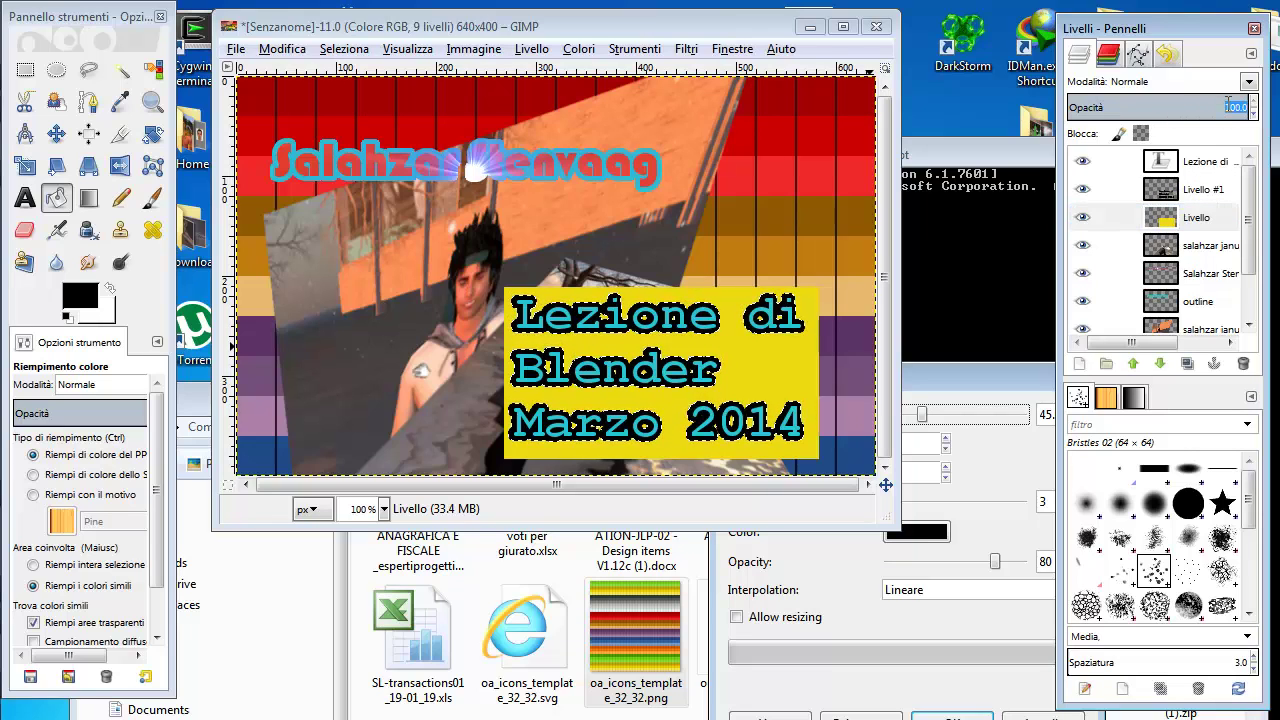
pyautogui.write('50')
pyautogui.press('Return')
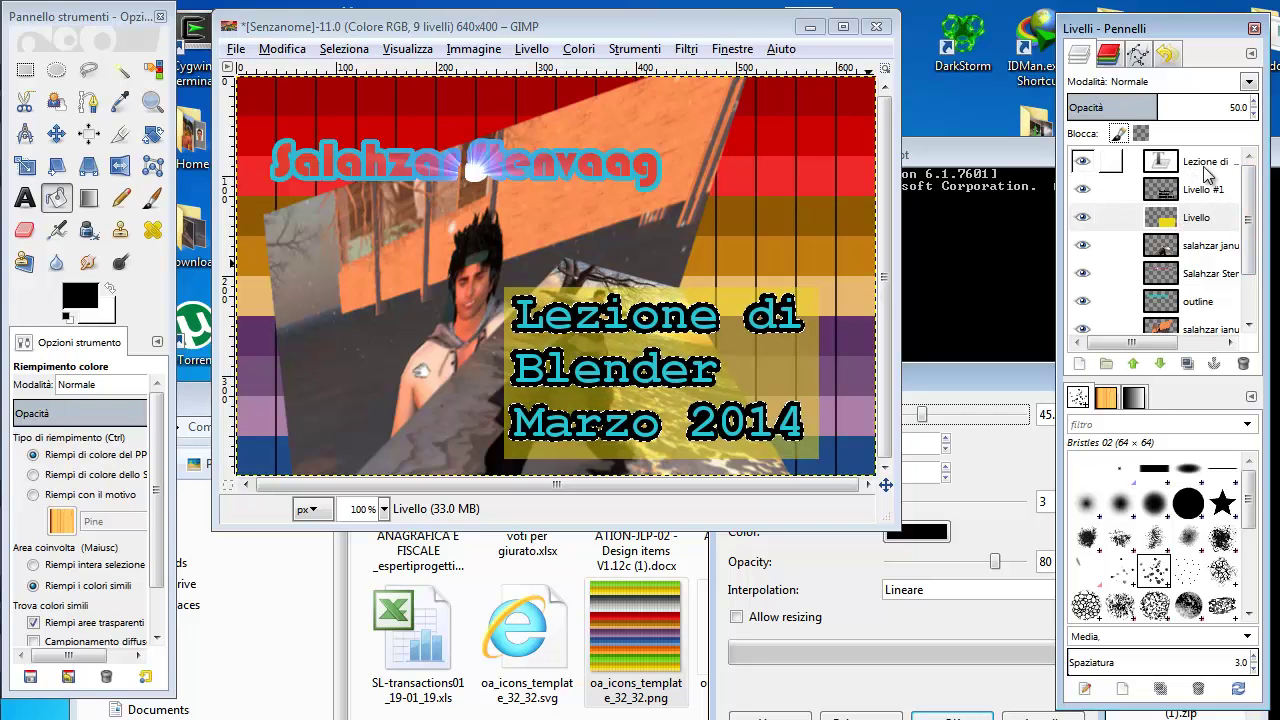
pyautogui.click(1200, 171)
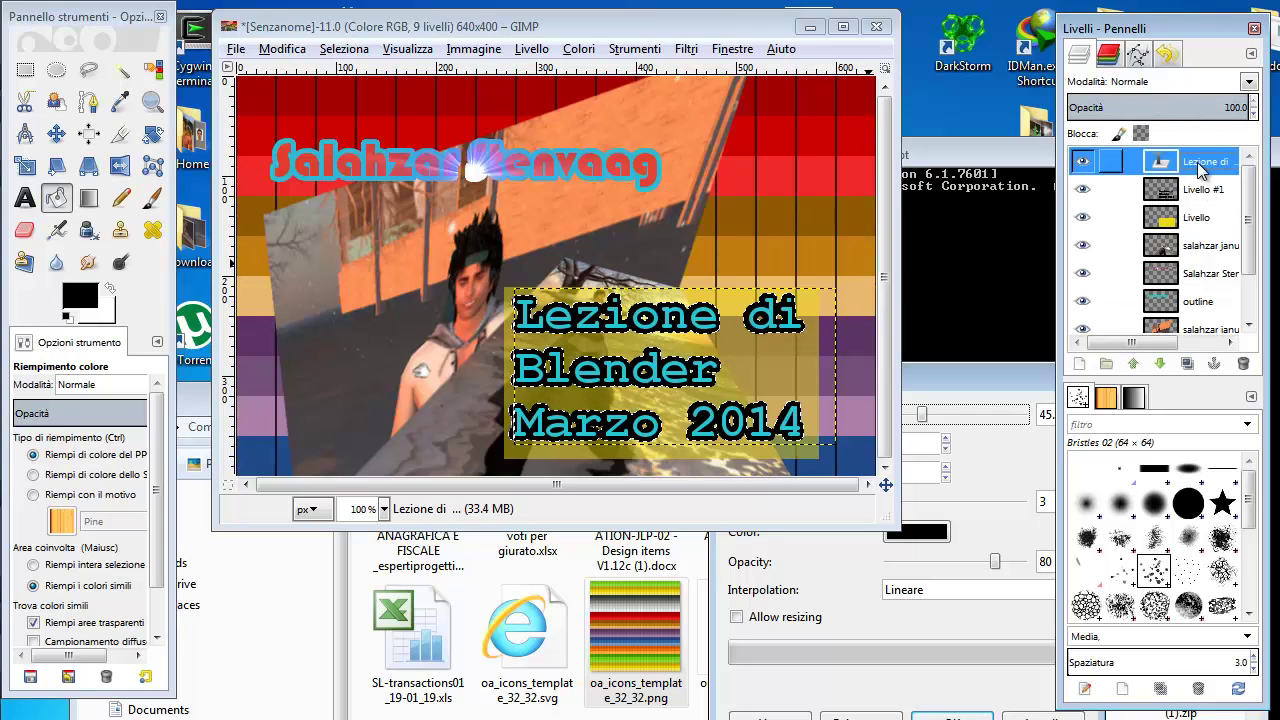
# Step: Merge the caption text and its black outline layer down into the yellow Livello layer
pyautogui.rightClick(1200, 171)
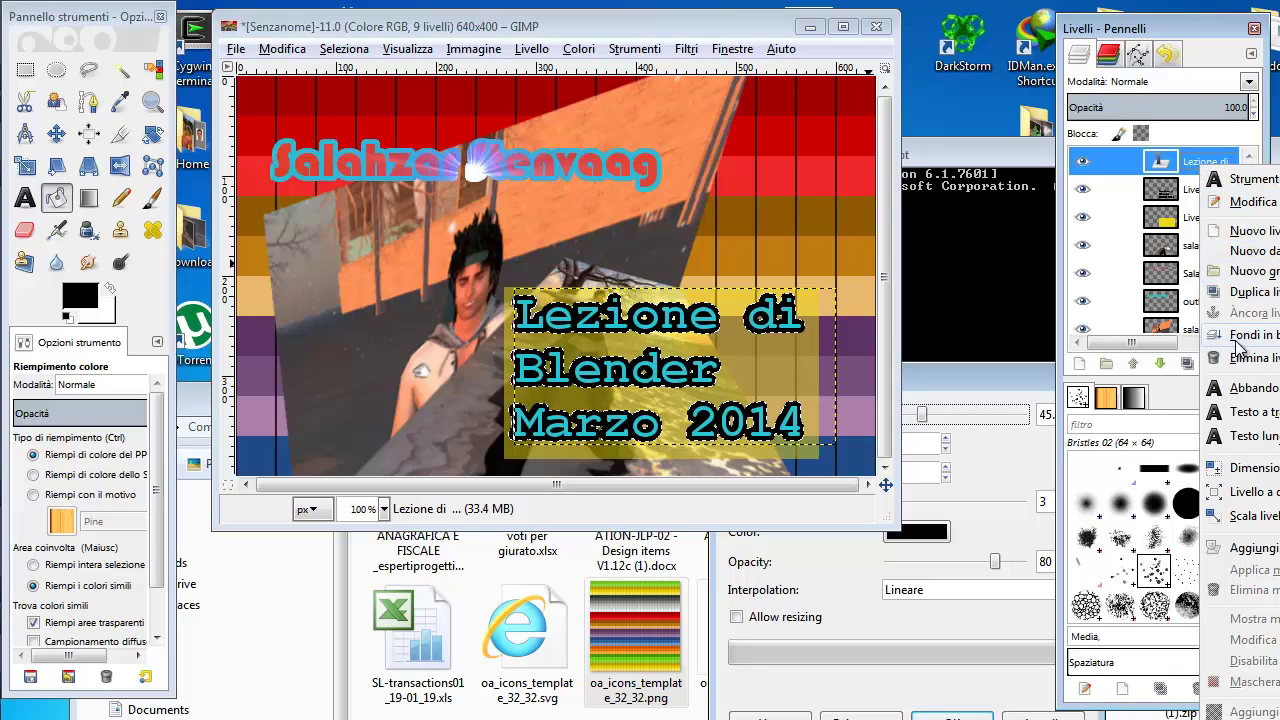
pyautogui.click(1248, 338)
pyautogui.rightClick(1196, 162)
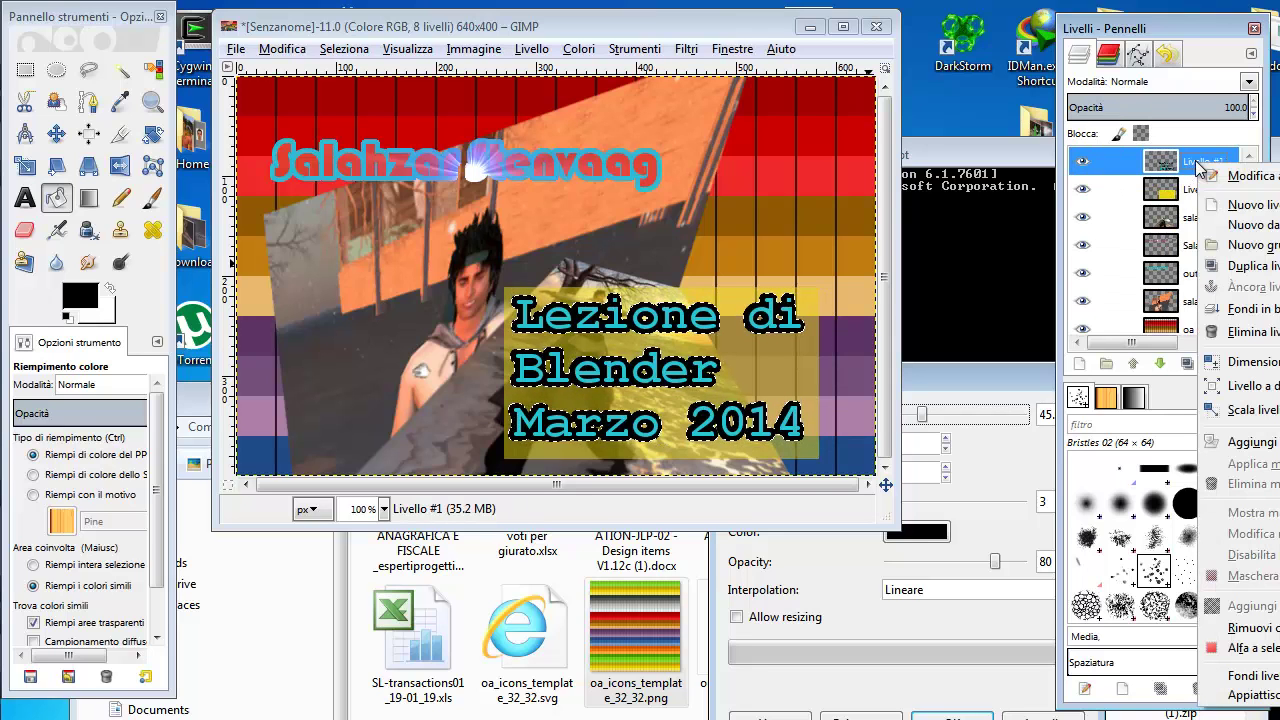
pyautogui.click(1250, 309)
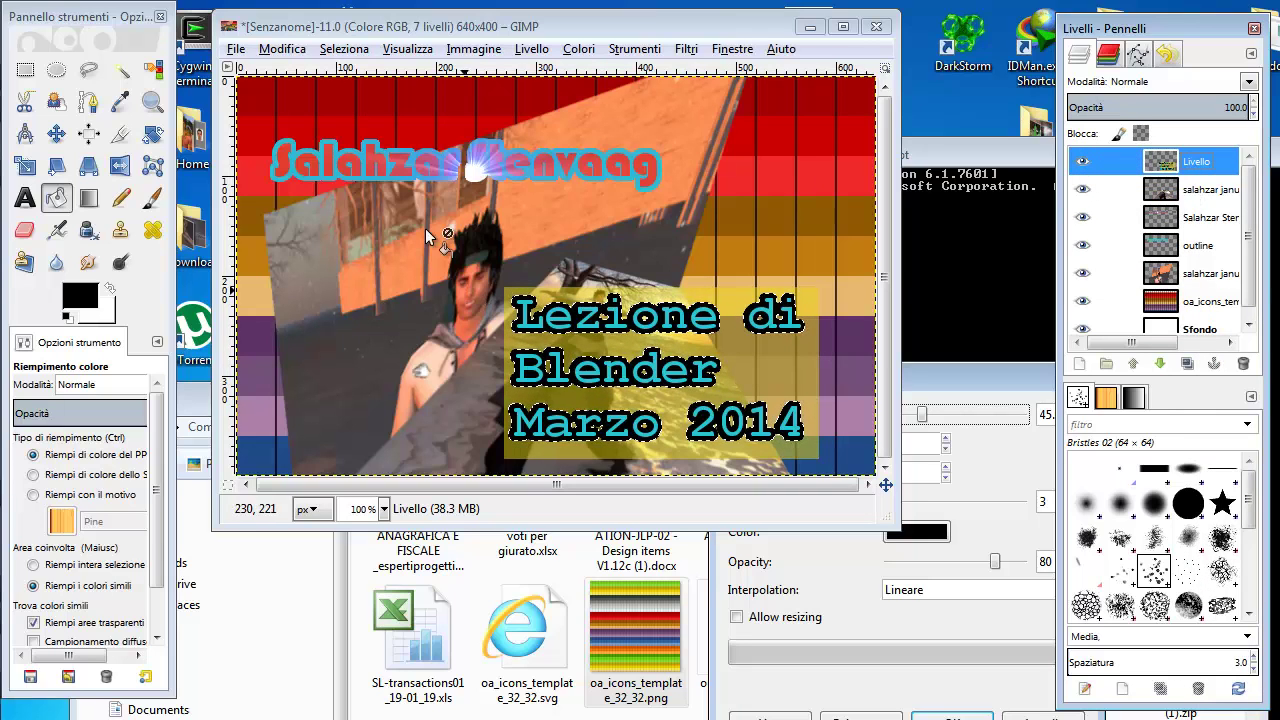
pyautogui.click(1188, 165)
# Step: Merge the photo layer and the name layer down into the outline layer
pyautogui.click(1203, 195)
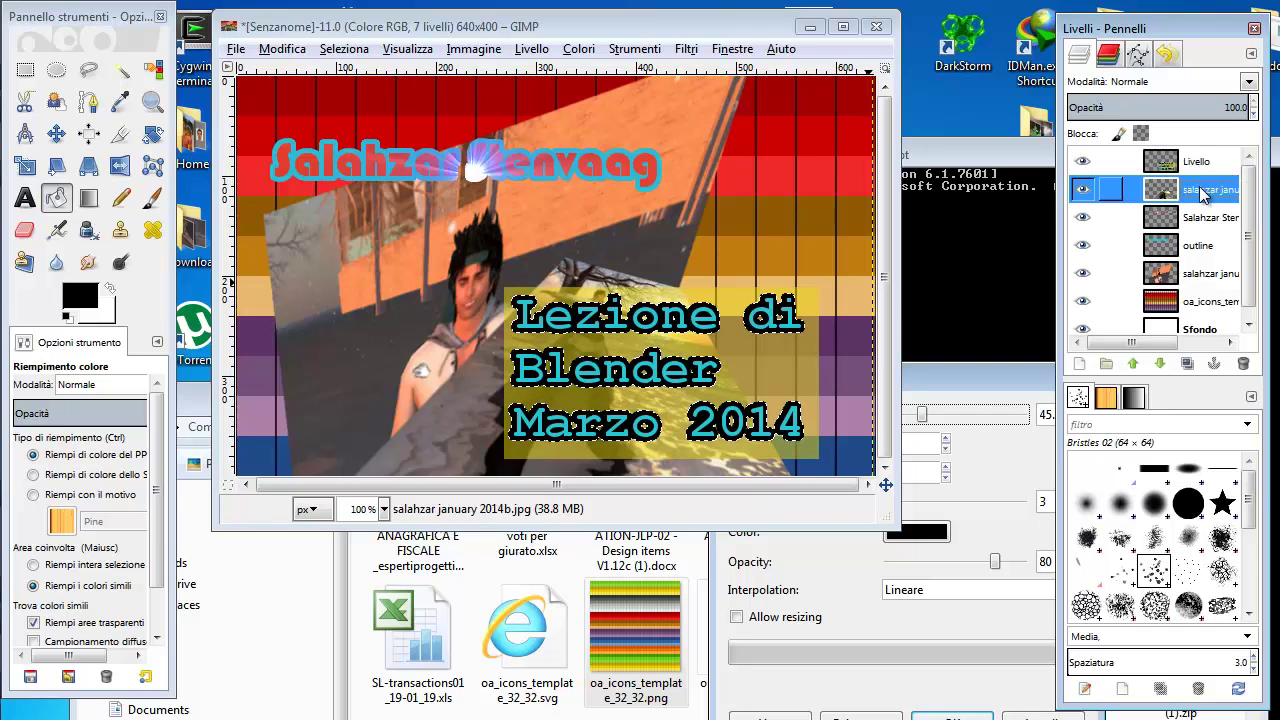
pyautogui.rightClick(1203, 195)
pyautogui.click(1240, 334)
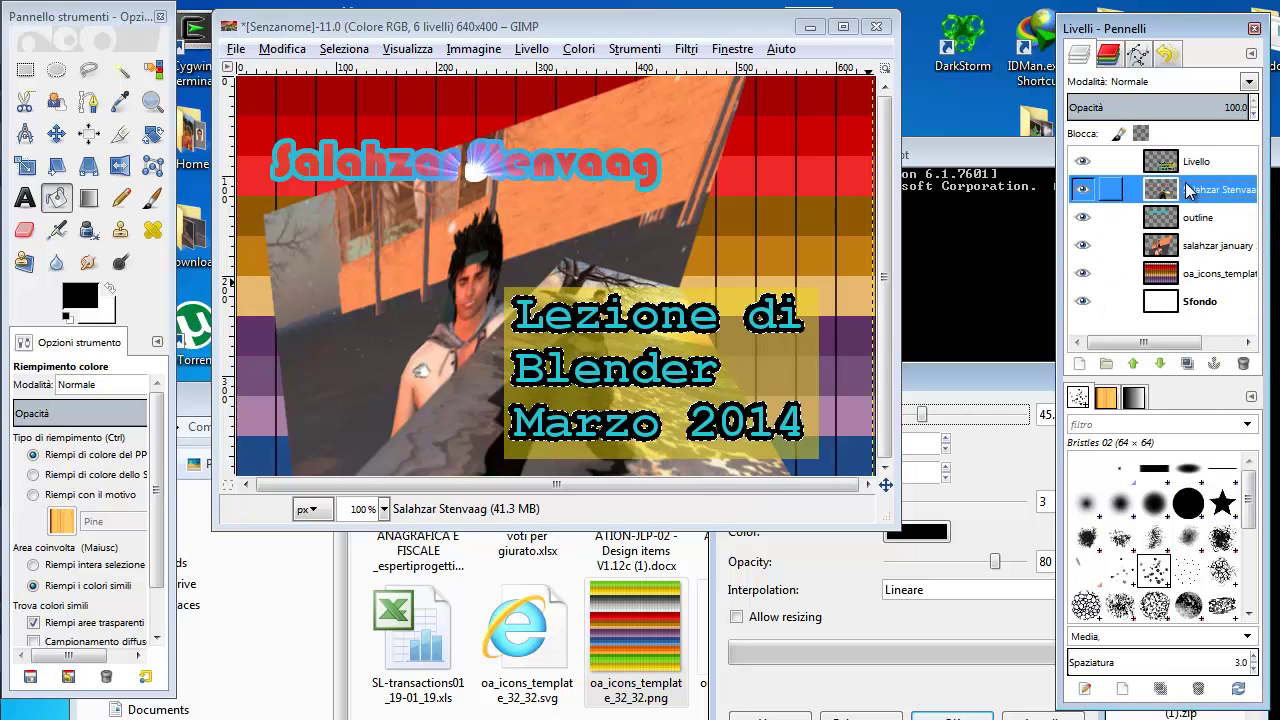
pyautogui.rightClick(1190, 195)
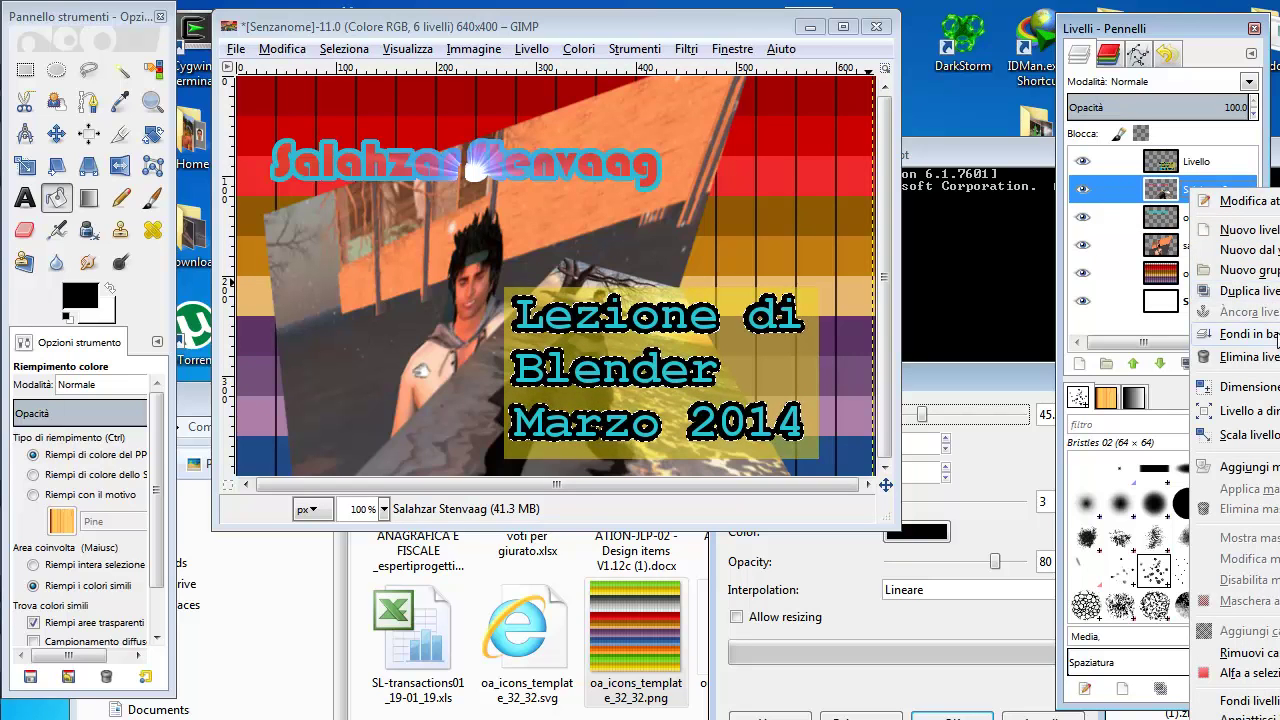
pyautogui.click(1240, 334)
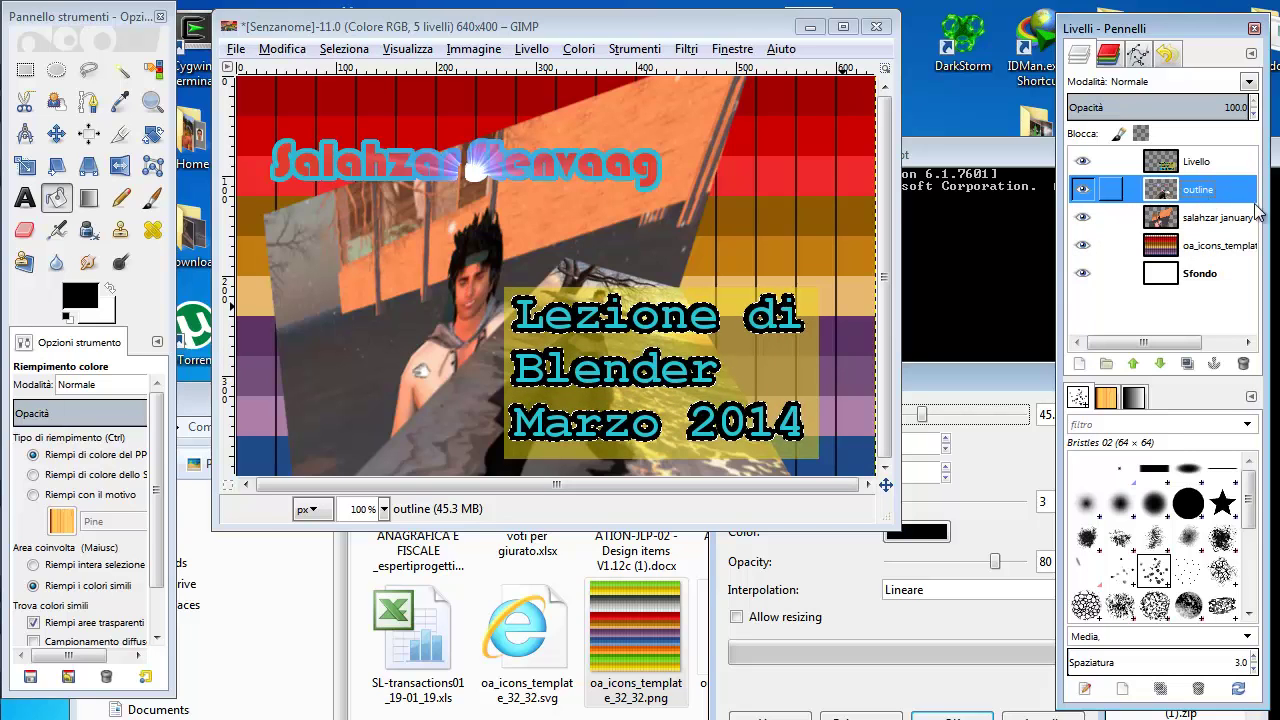
# Step: Rename the merged Livello layer to lezione
pyautogui.click(1205, 167)
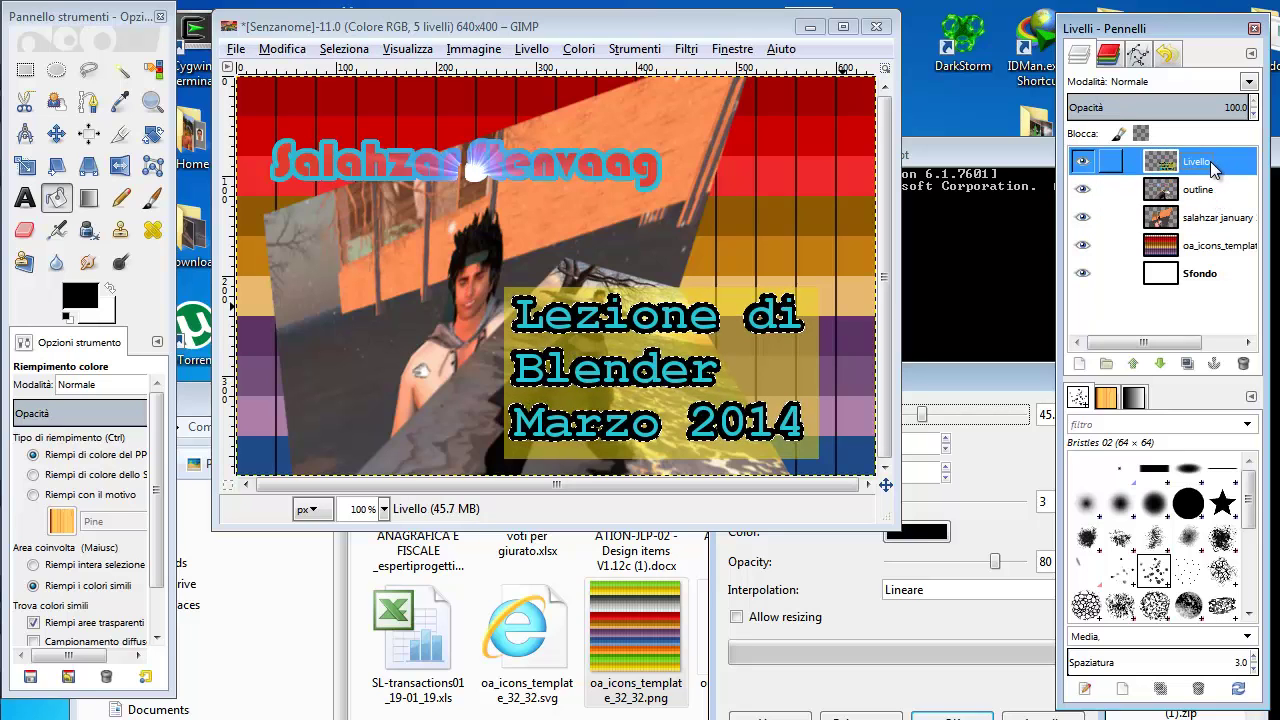
pyautogui.doubleClick(1205, 162)
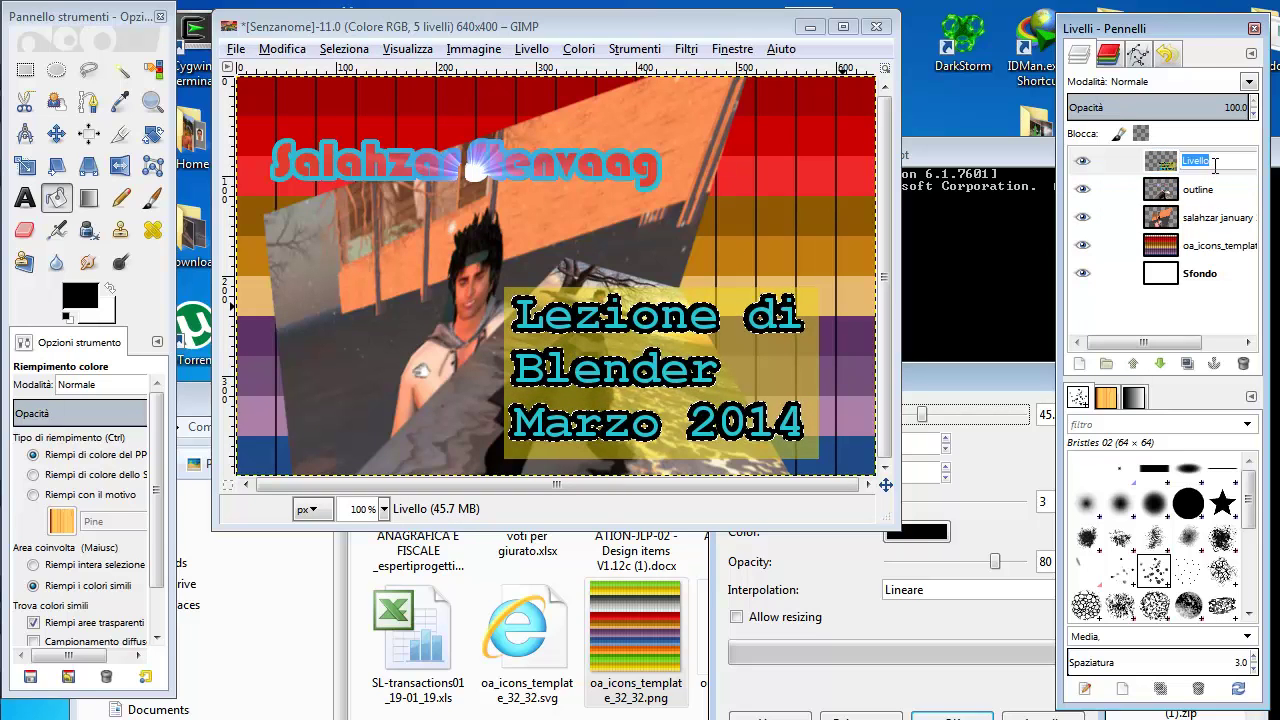
pyautogui.write('lezione')
pyautogui.press('Return')
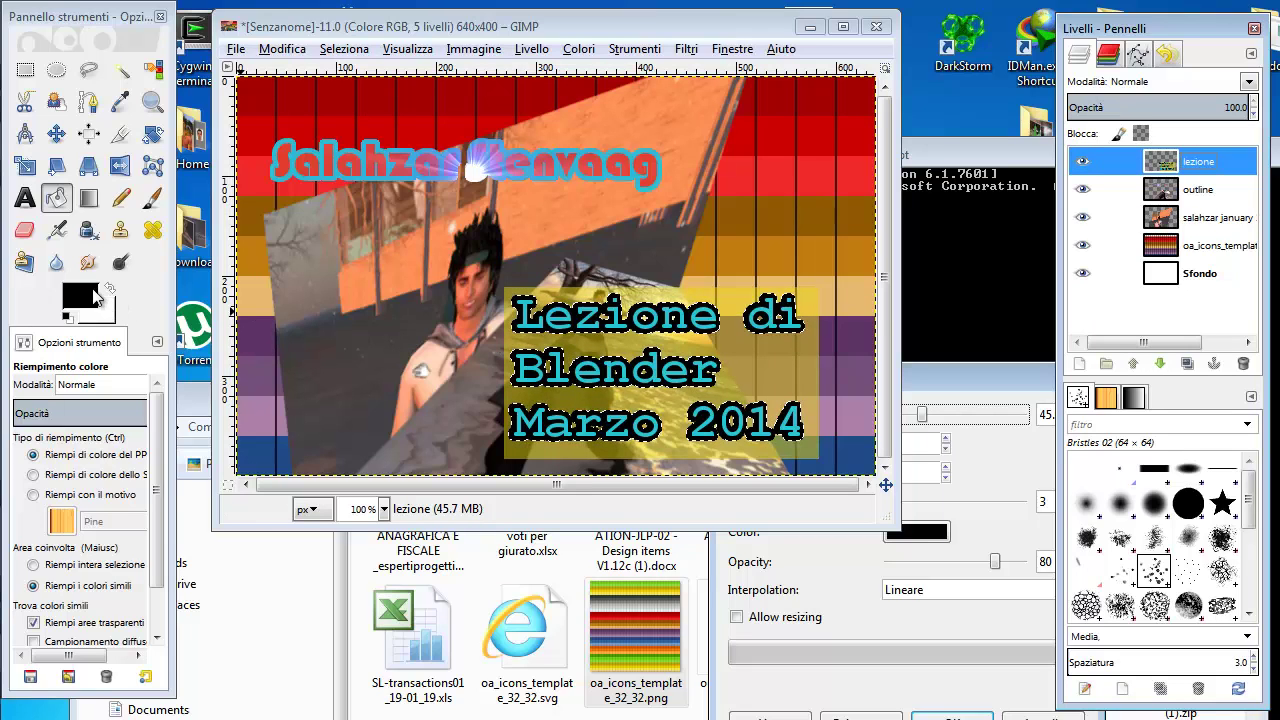
# Step: Perspective-tilt the lezione caption by pulling its top-left corner upward
pyautogui.click(89, 172)
pyautogui.click(510, 290)
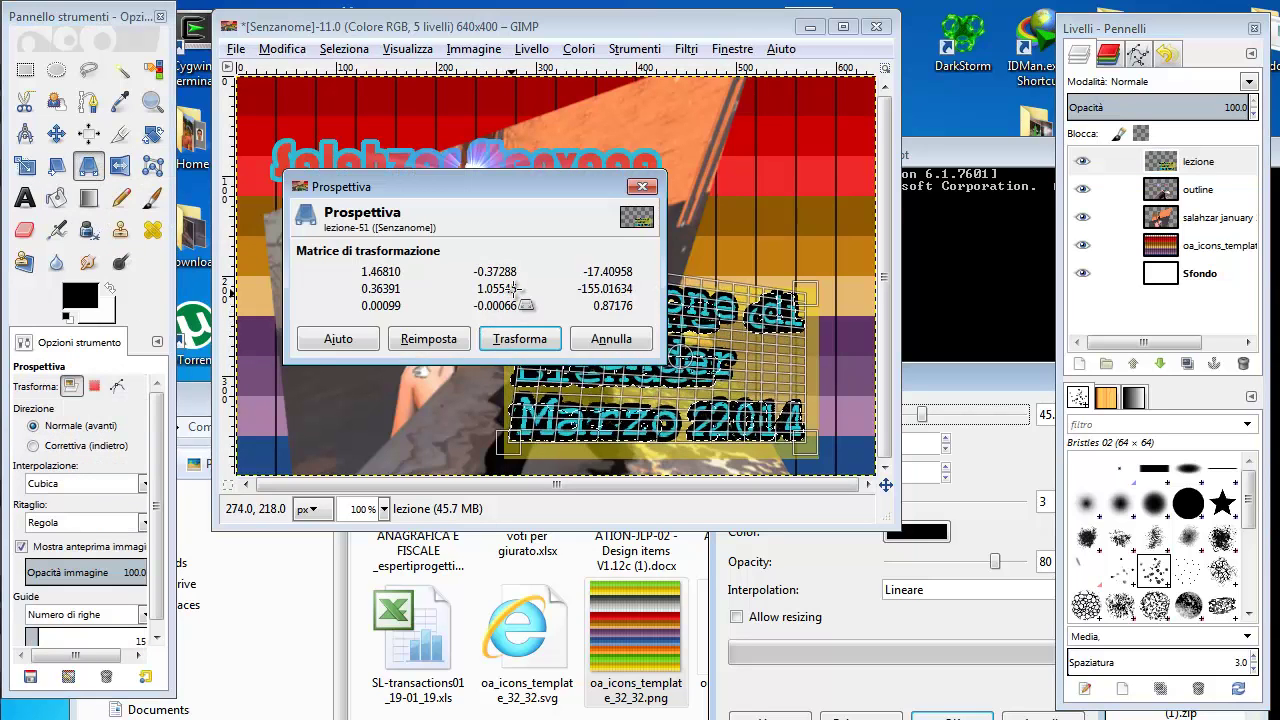
pyautogui.moveTo(513, 289)
pyautogui.mouseDown()
pyautogui.moveTo(511, 167)
pyautogui.moveTo(464, 127)
pyautogui.mouseUp()
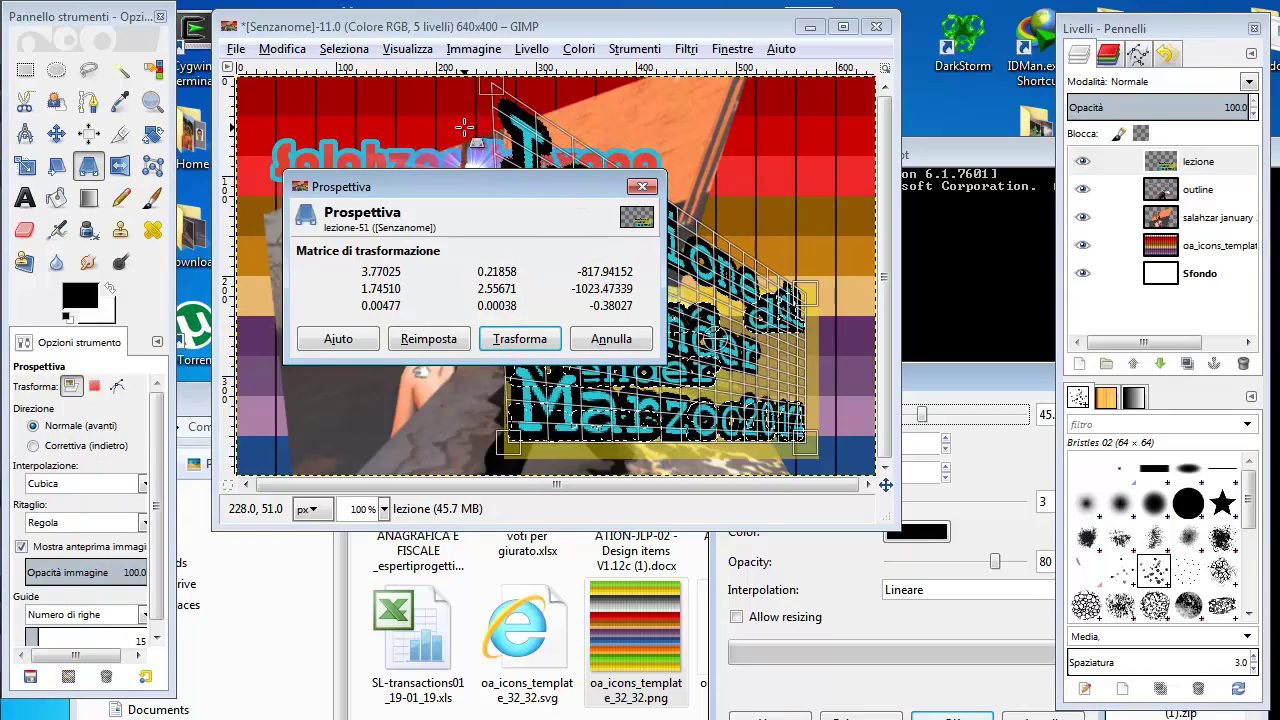
pyautogui.click(517, 341)
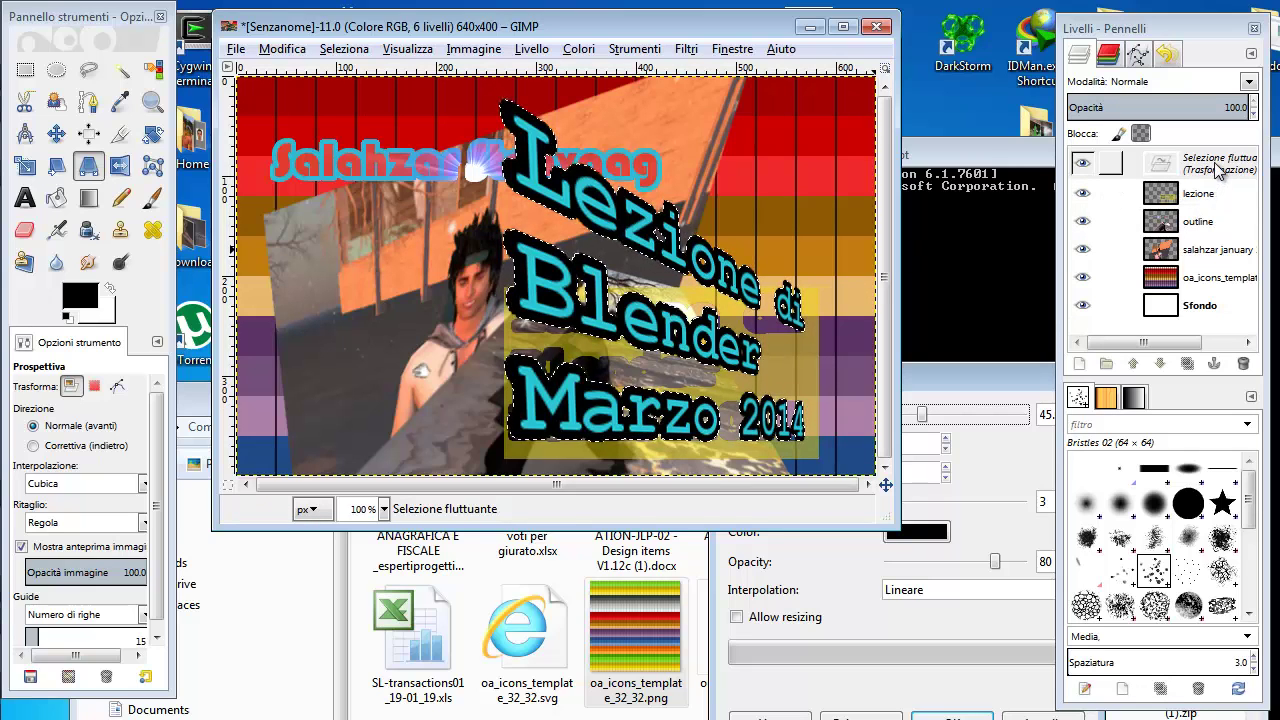
# Step: Turn the floating selection into a new layer named Trasformazione
pyautogui.rightClick(1218, 170)
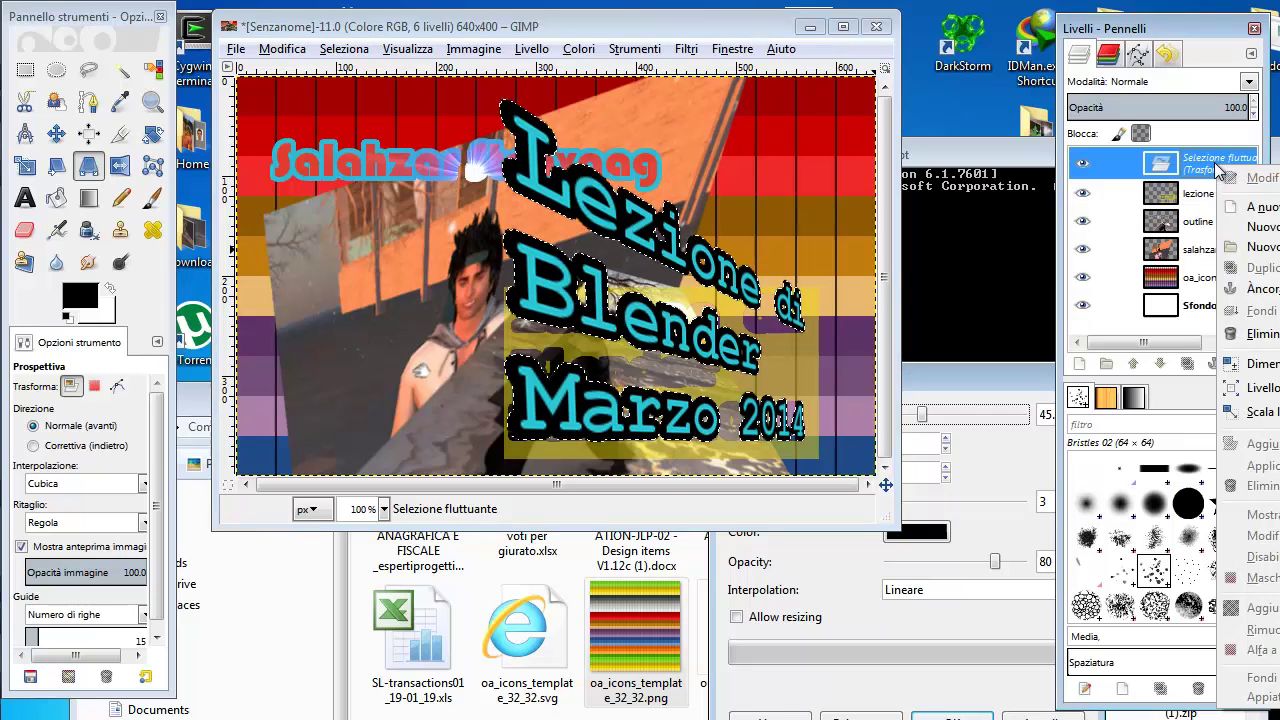
pyautogui.click(1262, 207)
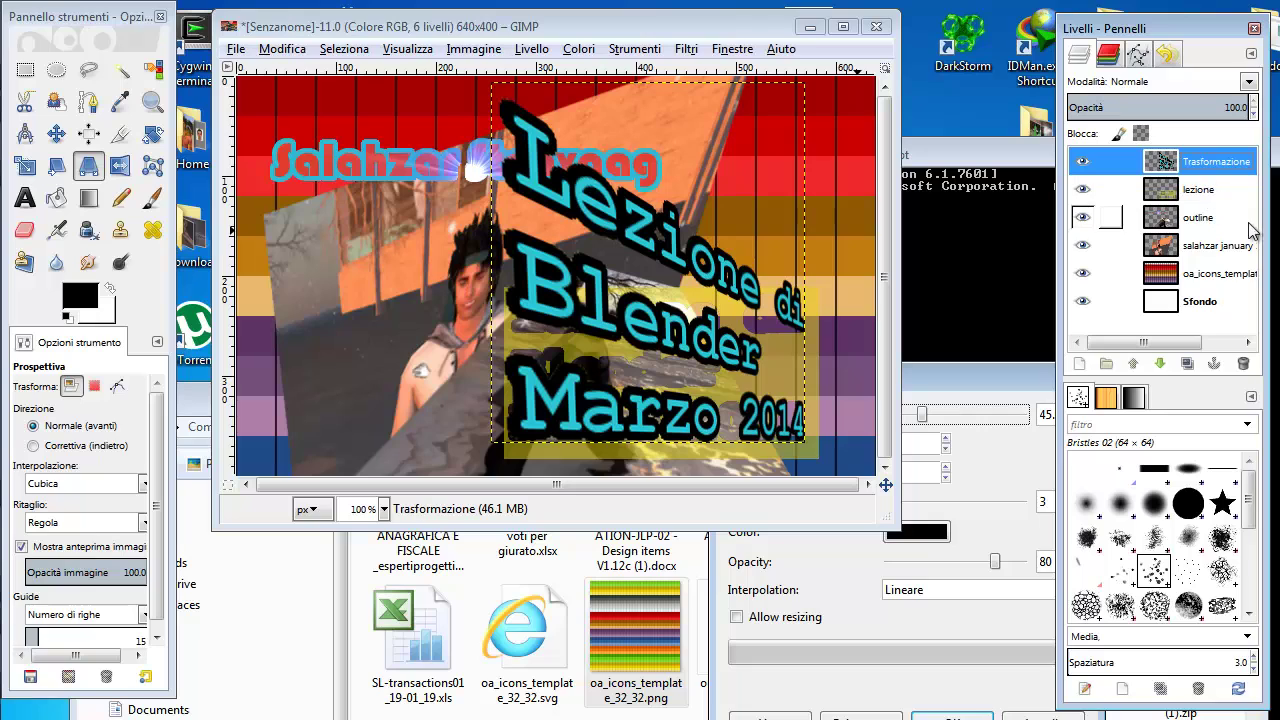
pyautogui.click(1203, 222)
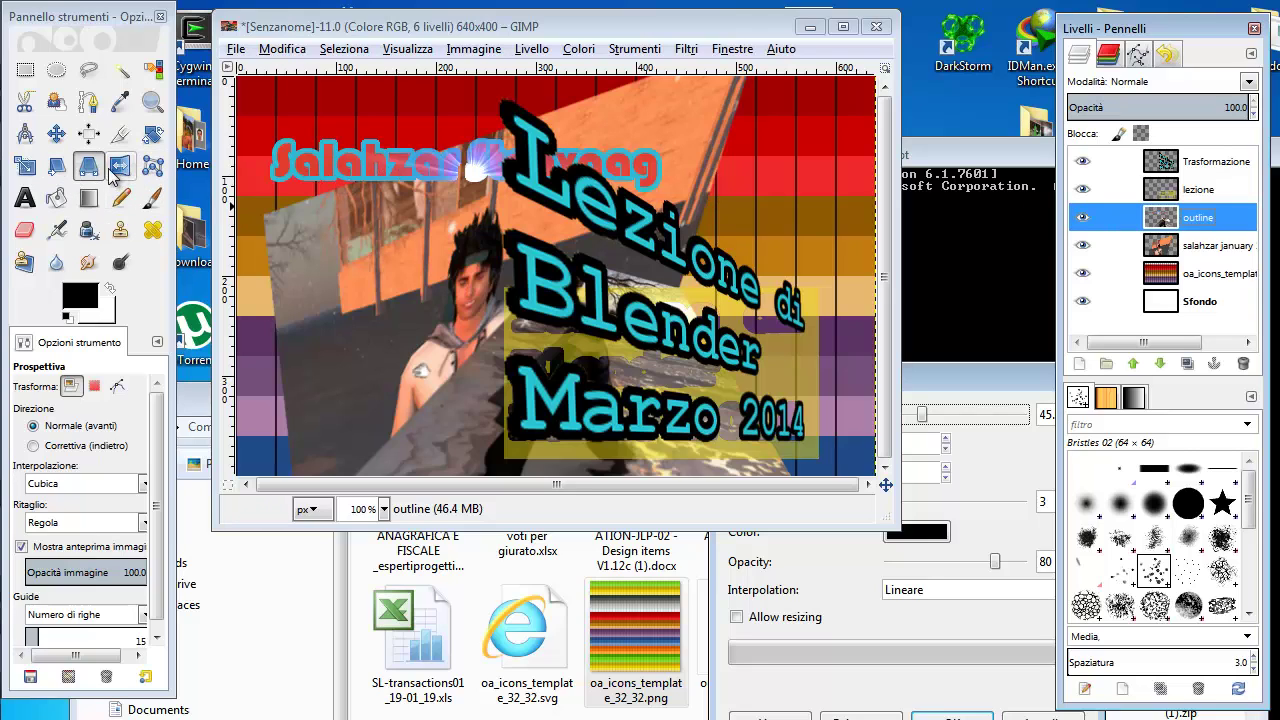
# Step: Shear the outline layer horizontally with an X shear of -424
pyautogui.click(52, 175)
pyautogui.moveTo(293, 107)
pyautogui.mouseDown()
pyautogui.moveTo(324, 138)
pyautogui.moveTo(389, 129)
pyautogui.moveTo(400, 144)
pyautogui.moveTo(365, 144)
pyautogui.moveTo(447, 142)
pyautogui.moveTo(362, 146)
pyautogui.moveTo(732, 160)
pyautogui.mouseUp()
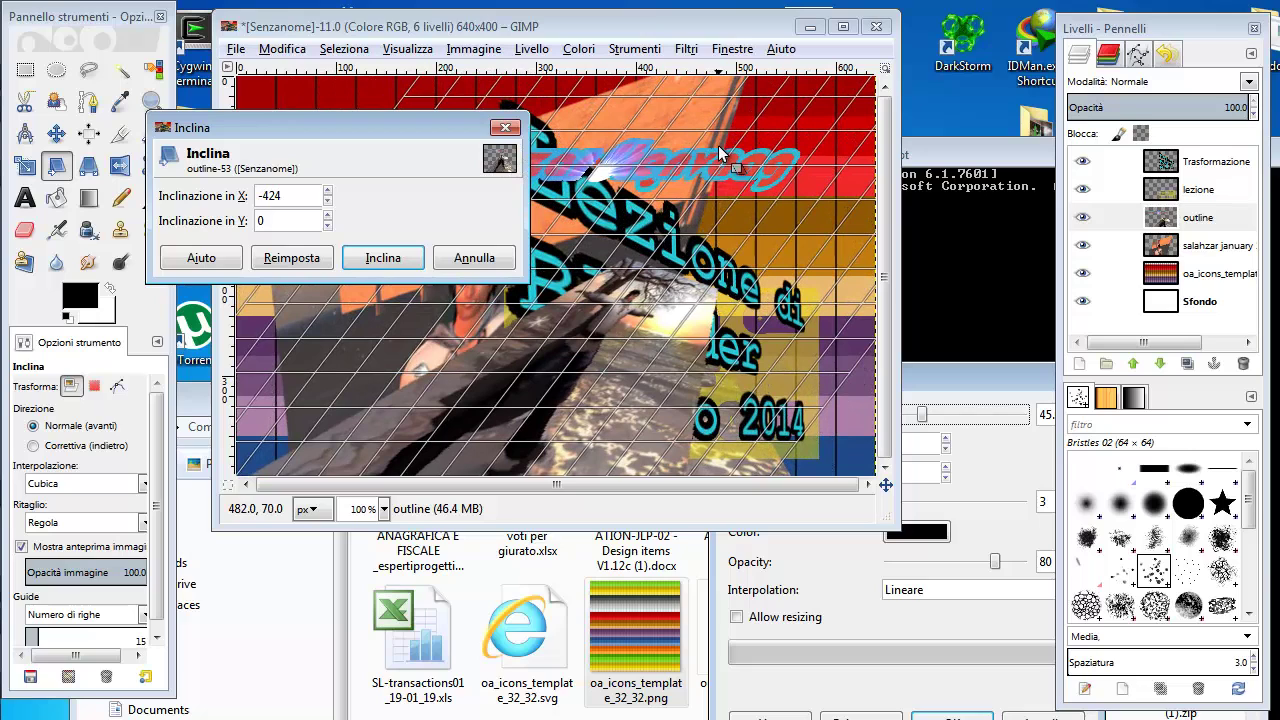
pyautogui.click(382, 259)
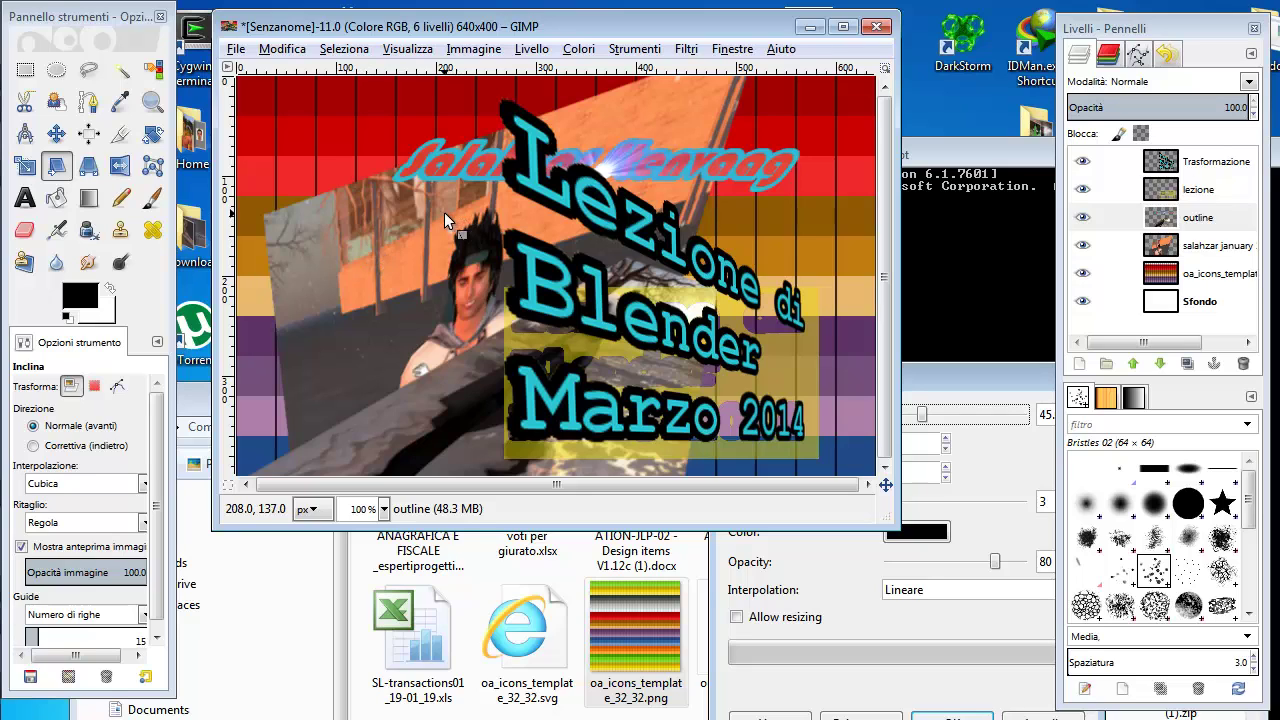
pyautogui.click(1185, 285)
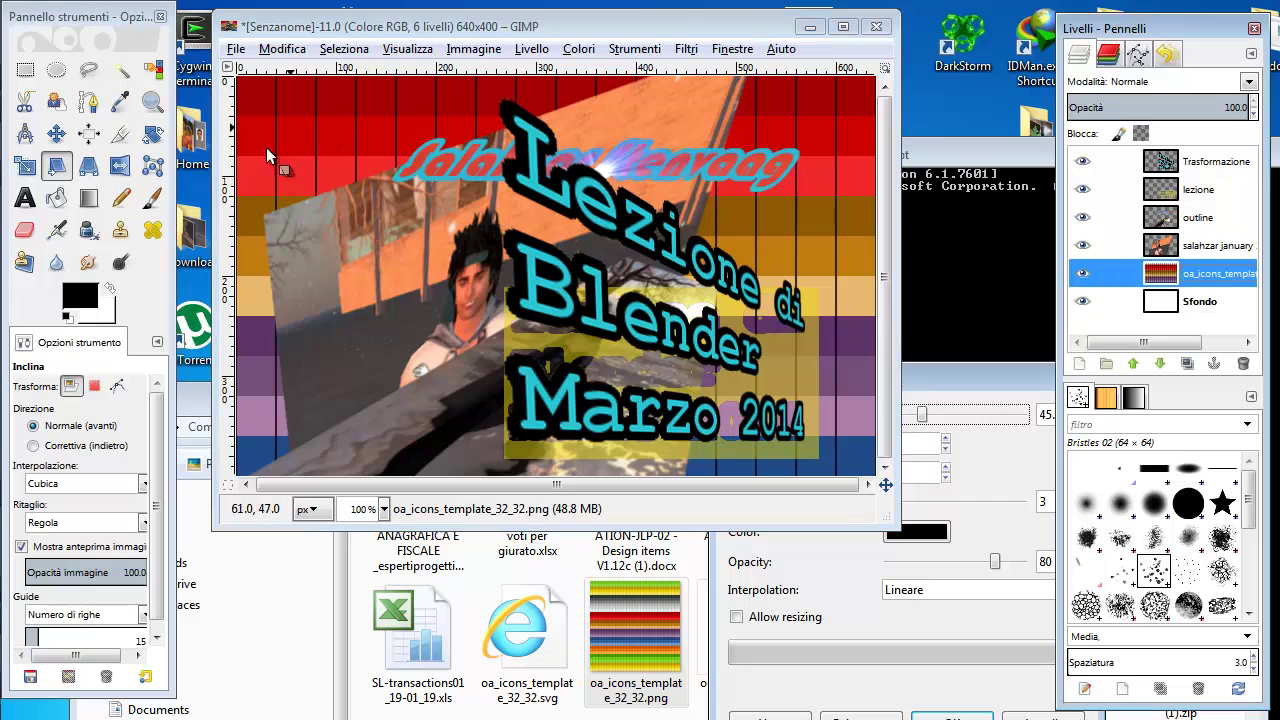
# Step: Try the Pixelize filter on the striped layer, cancel it, and open Gaussian blur settings
pyautogui.click(686, 49)
pyautogui.moveTo(724, 165)
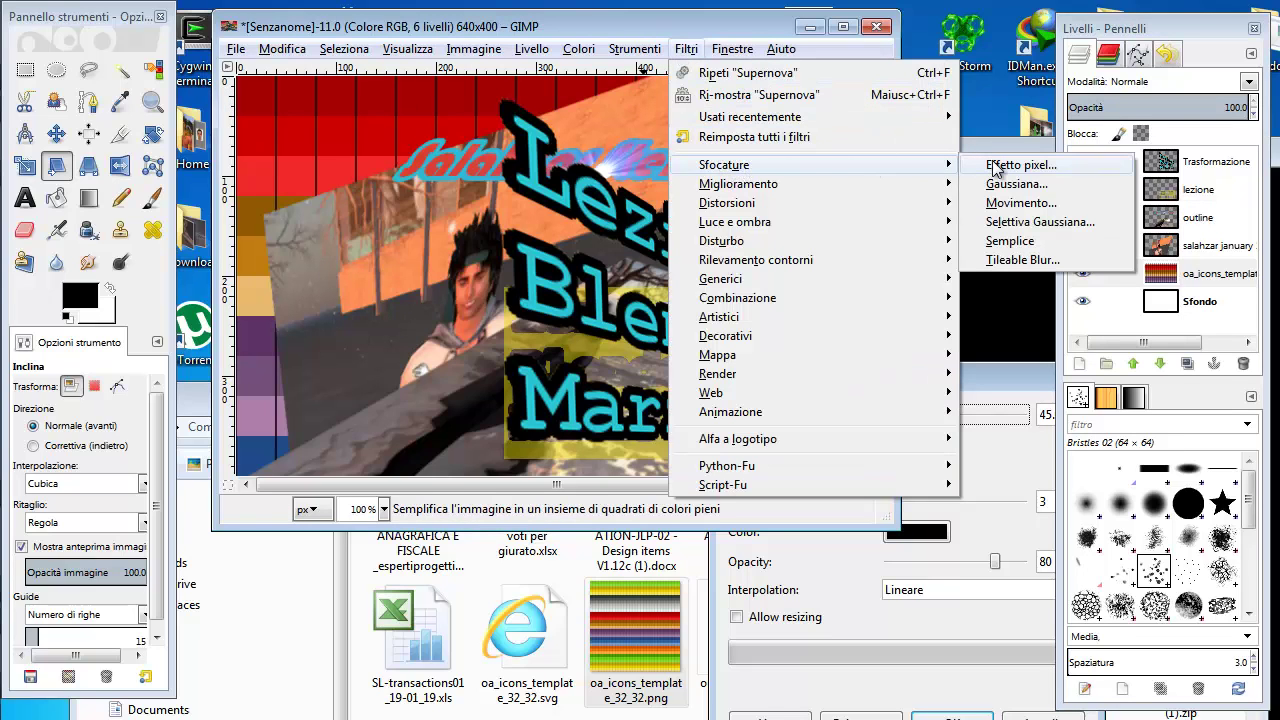
pyautogui.click(996, 166)
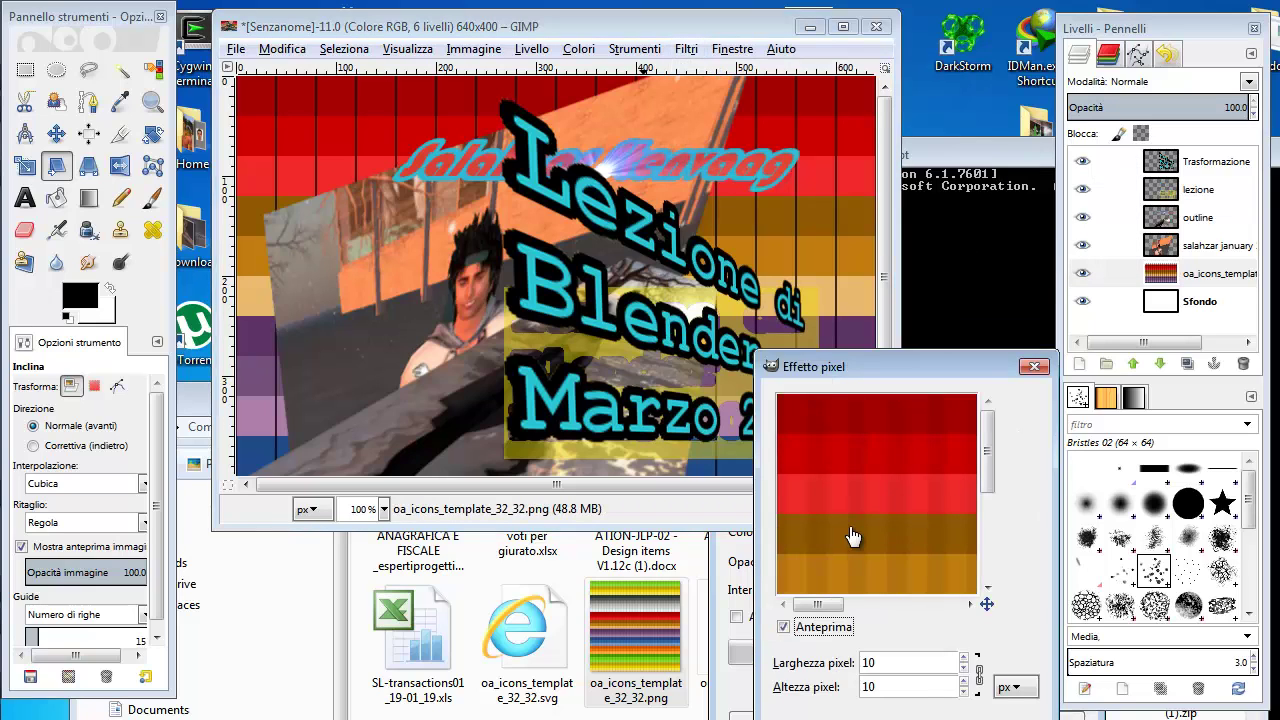
pyautogui.click(1034, 367)
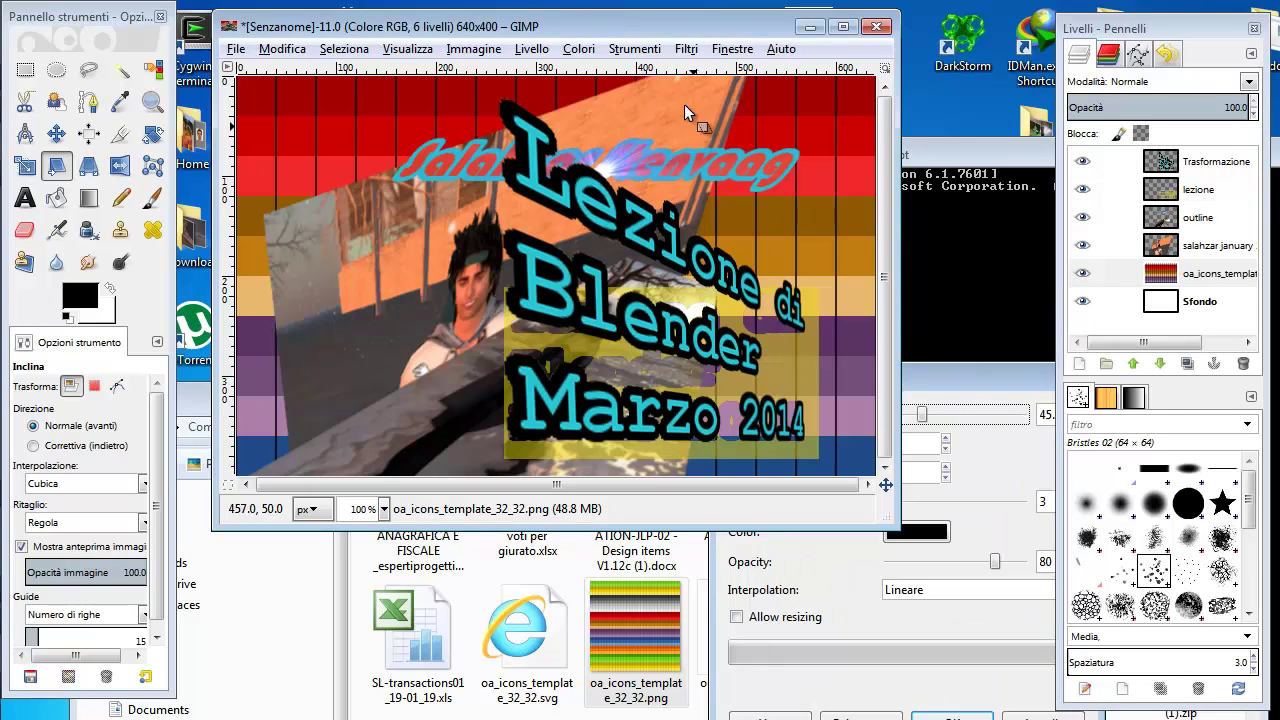
pyautogui.click(686, 50)
pyautogui.moveTo(724, 165)
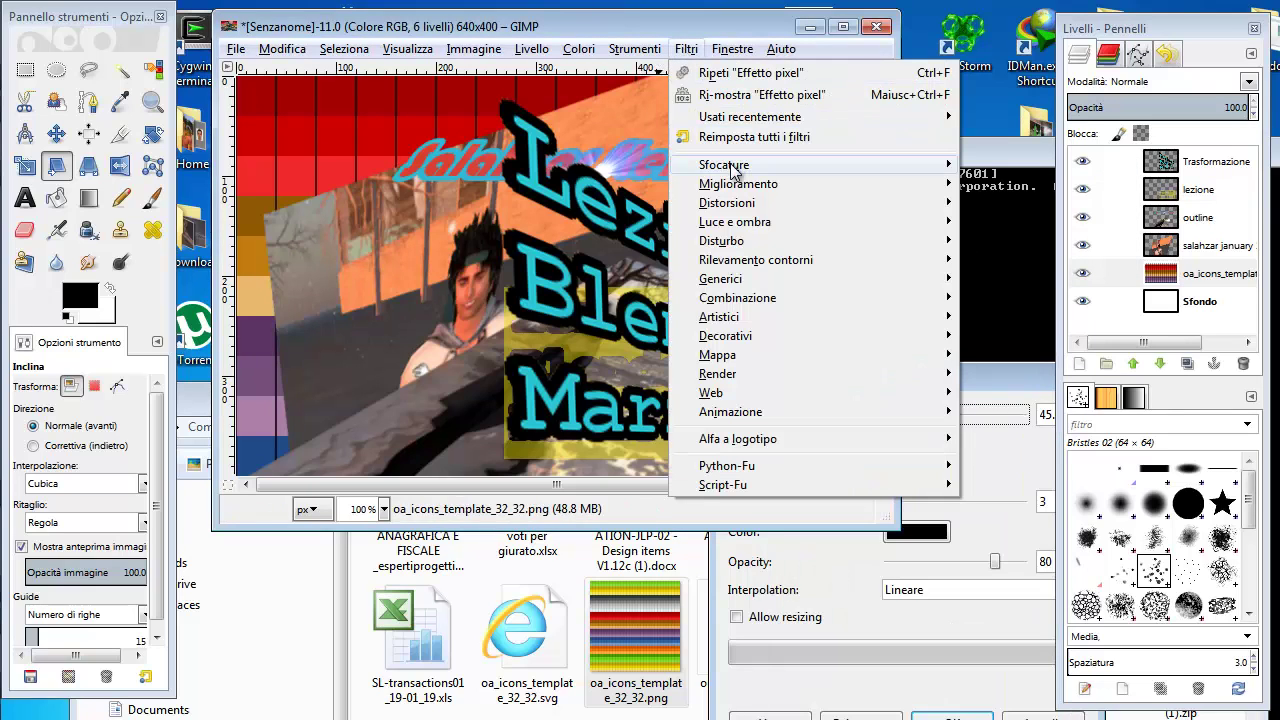
pyautogui.click(1016, 184)
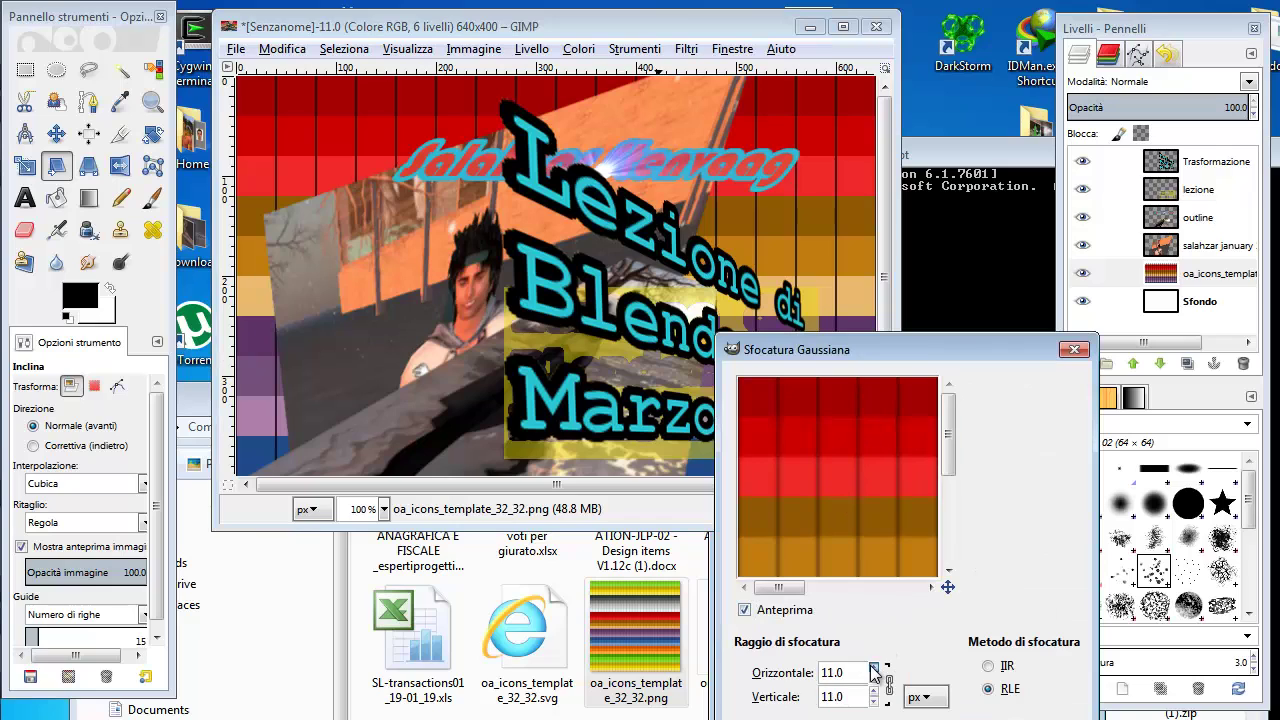
# Step: Apply a radius-24 Gaussian blur to the striped oa_icons_template layer
pyautogui.click(873, 667)
pyautogui.click(873, 667)
pyautogui.click(873, 667)
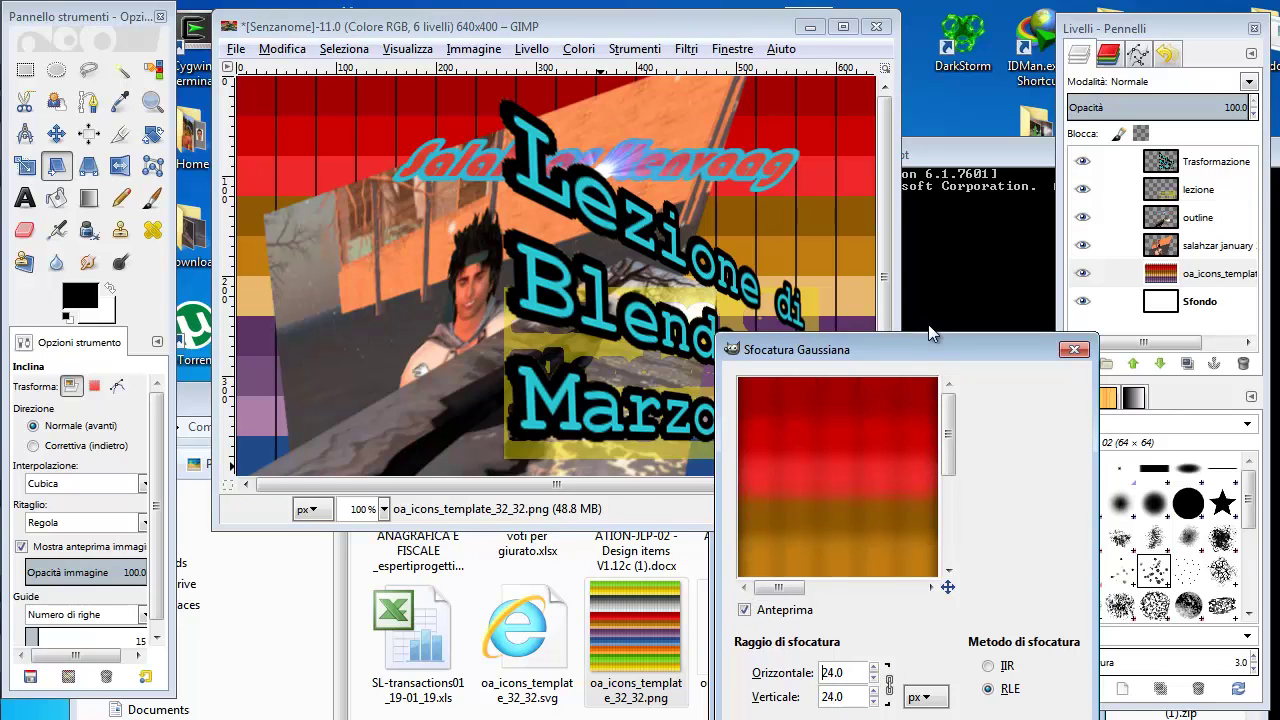
pyautogui.moveTo(920, 345); pyautogui.dragTo(835, 230)
pyautogui.click(850, 637)
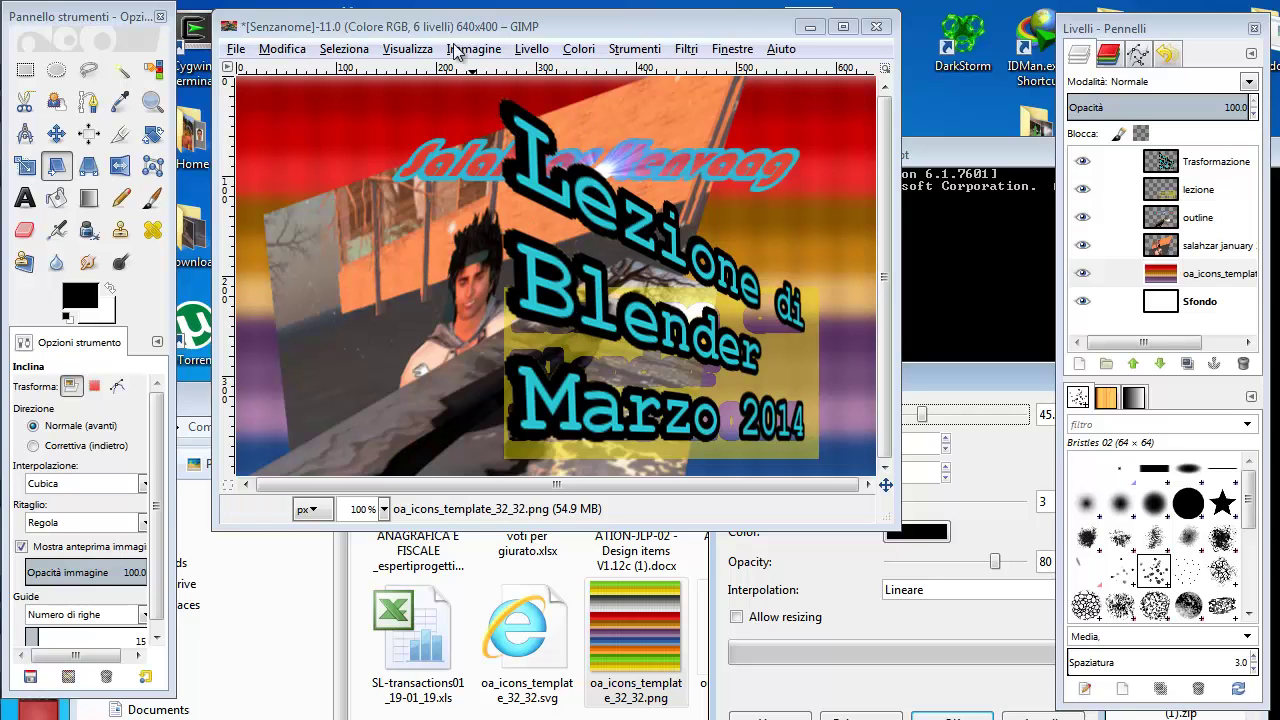
# Step: Save the six-layer collage as 'salahzar gimp livelli.xcf' in Documents
pyautogui.click(385, 34)
pyautogui.click(236, 50)
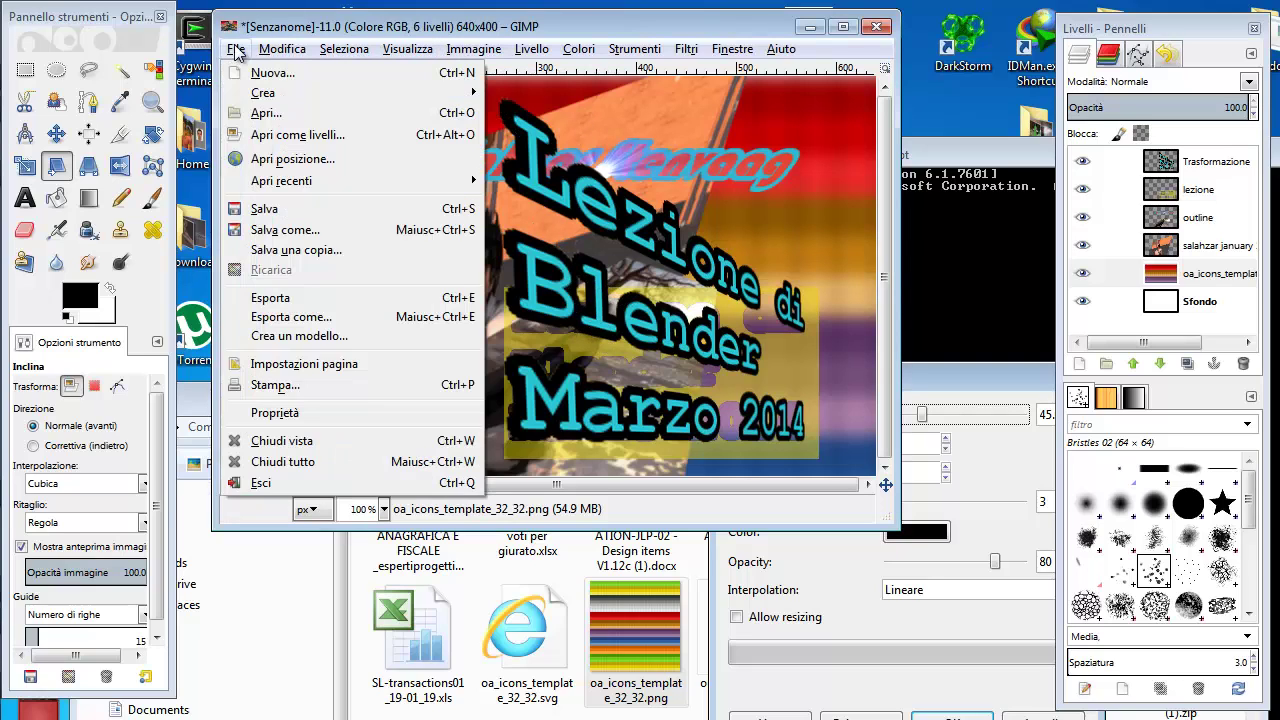
pyautogui.click(284, 228)
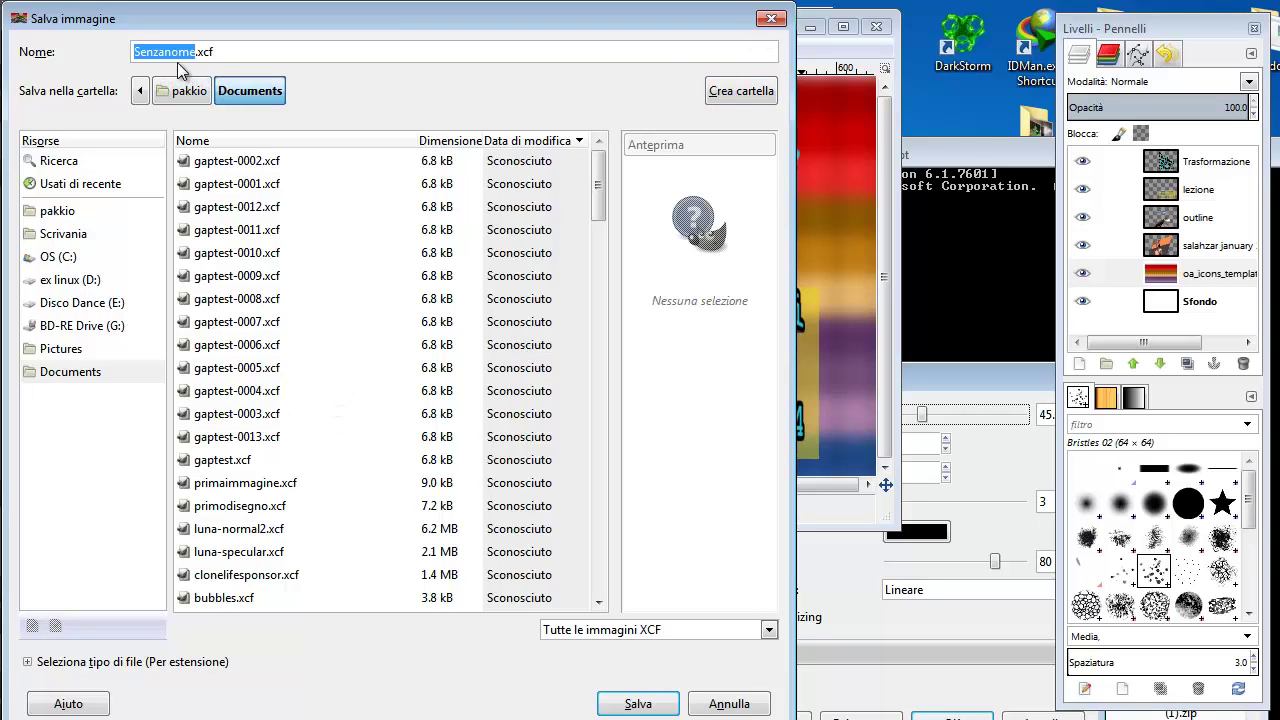
pyautogui.write('salahzar ')
pyautogui.write('gimp liv')
pyautogui.write('elli')
pyautogui.press('Return')
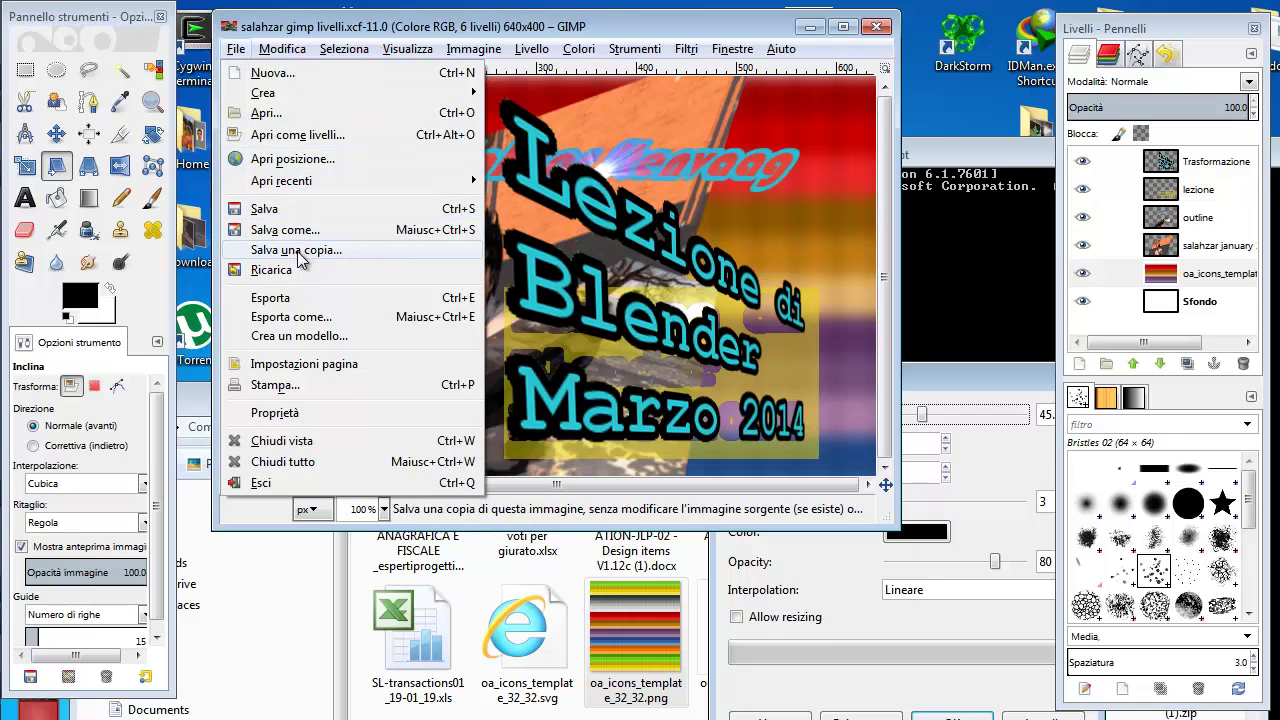
# Step: Export the collage as 'salahzar gimp livelli.jpg' at quality 90 after checking the JPEG preview
pyautogui.click(326, 318)
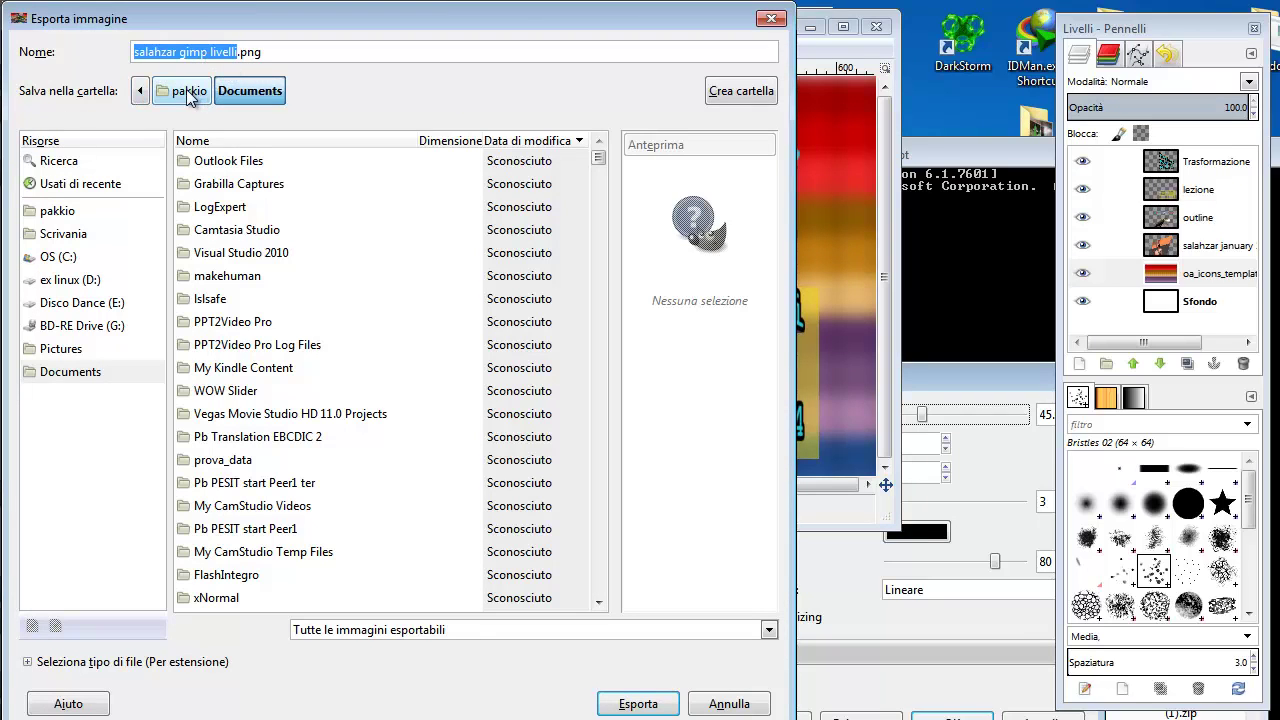
pyautogui.click(298, 53)
pyautogui.write('j')
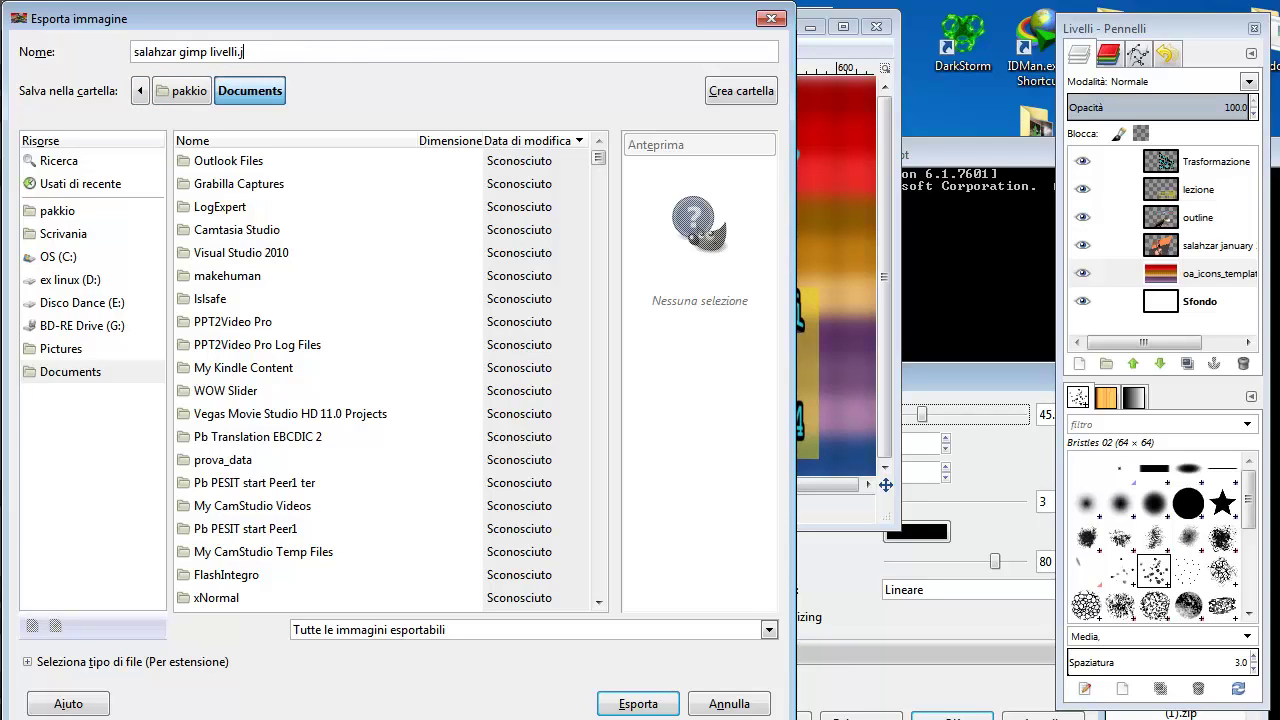
pyautogui.write('pg')
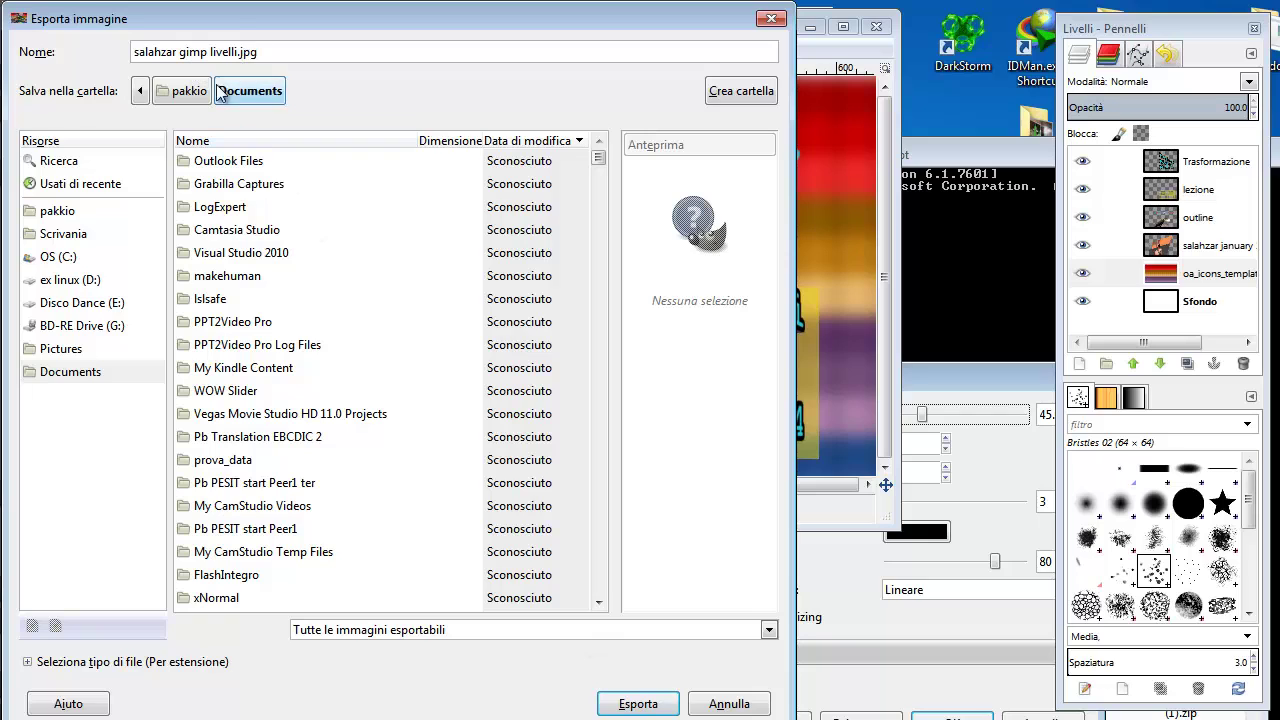
pyautogui.click(633, 704)
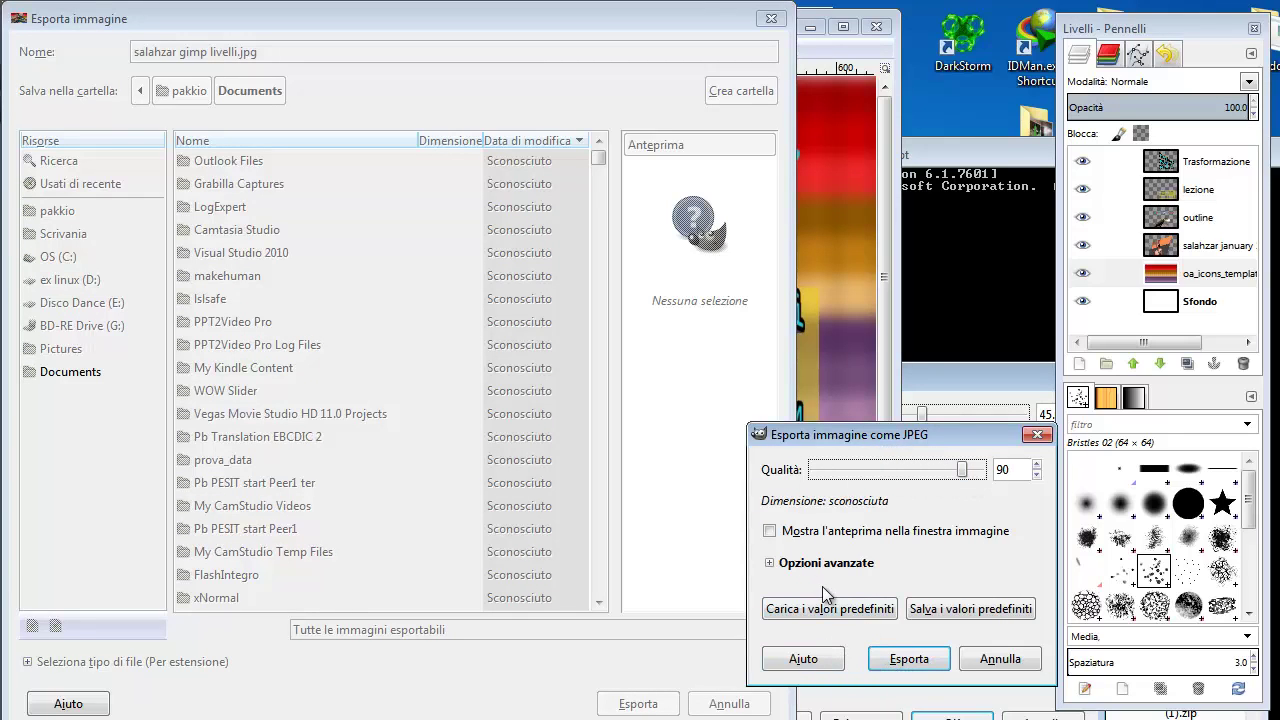
pyautogui.click(770, 531)
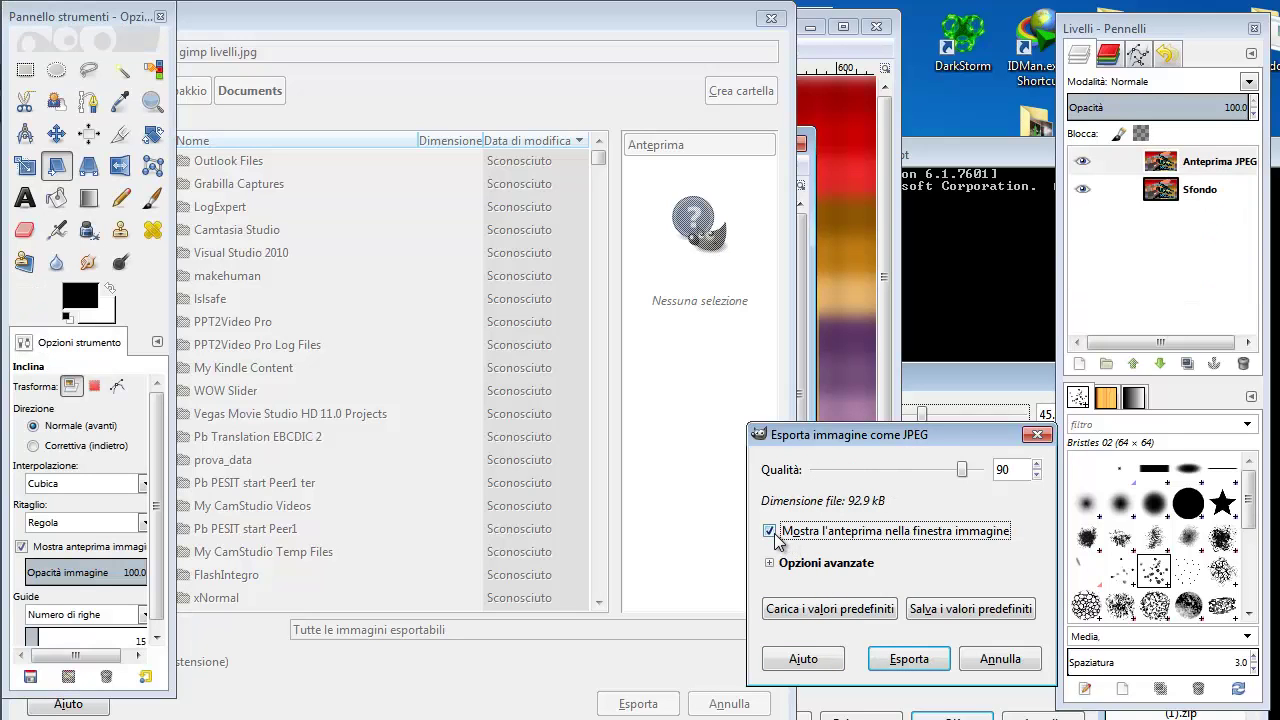
pyautogui.click(770, 531)
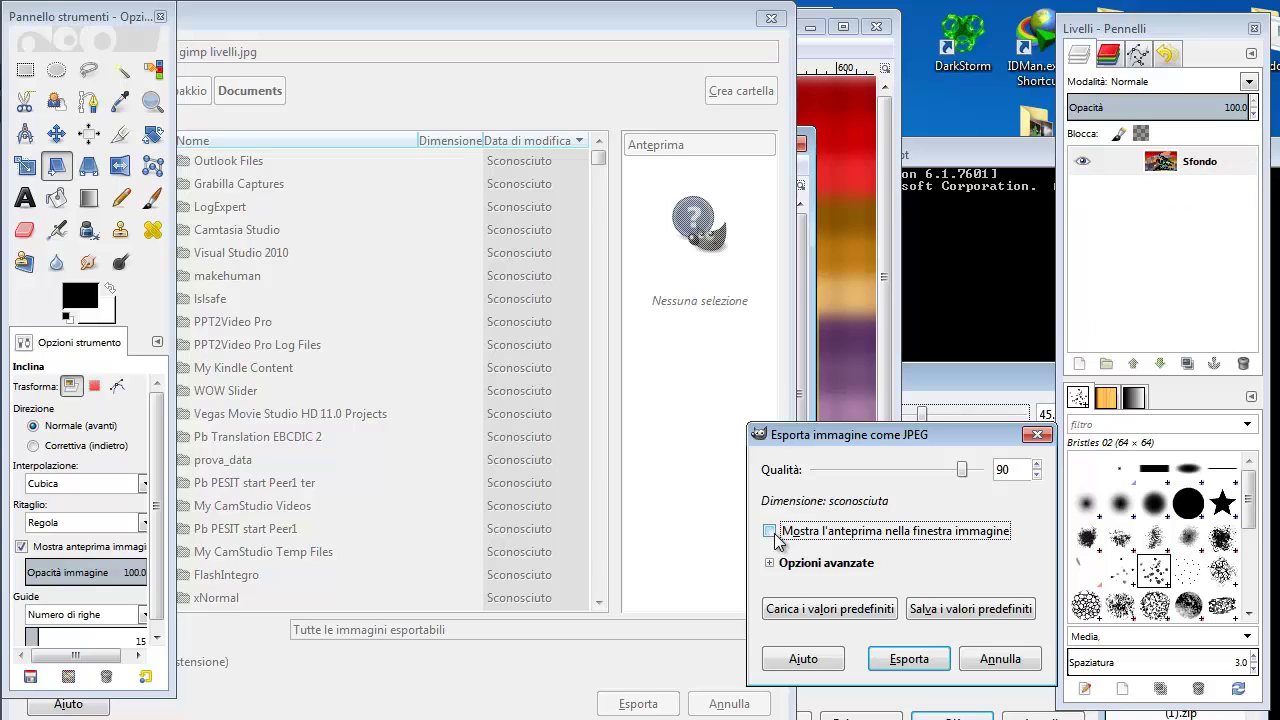
pyautogui.click(770, 531)
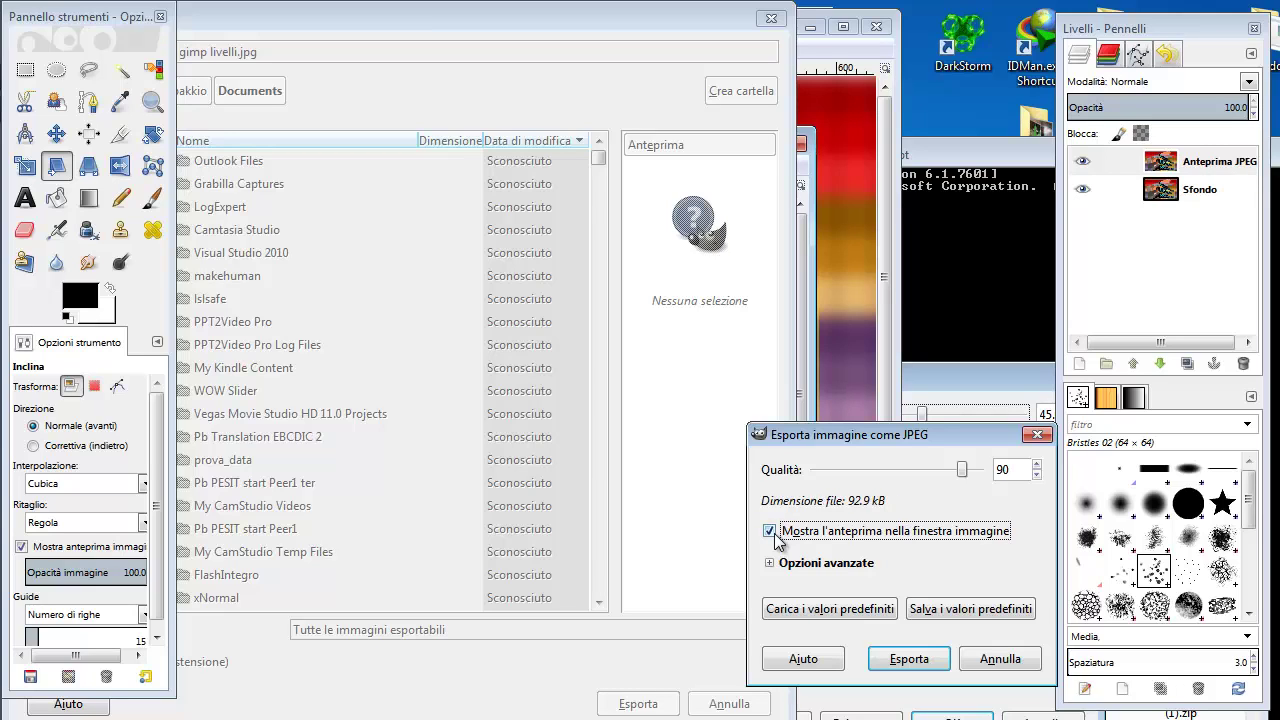
pyautogui.click(770, 531)
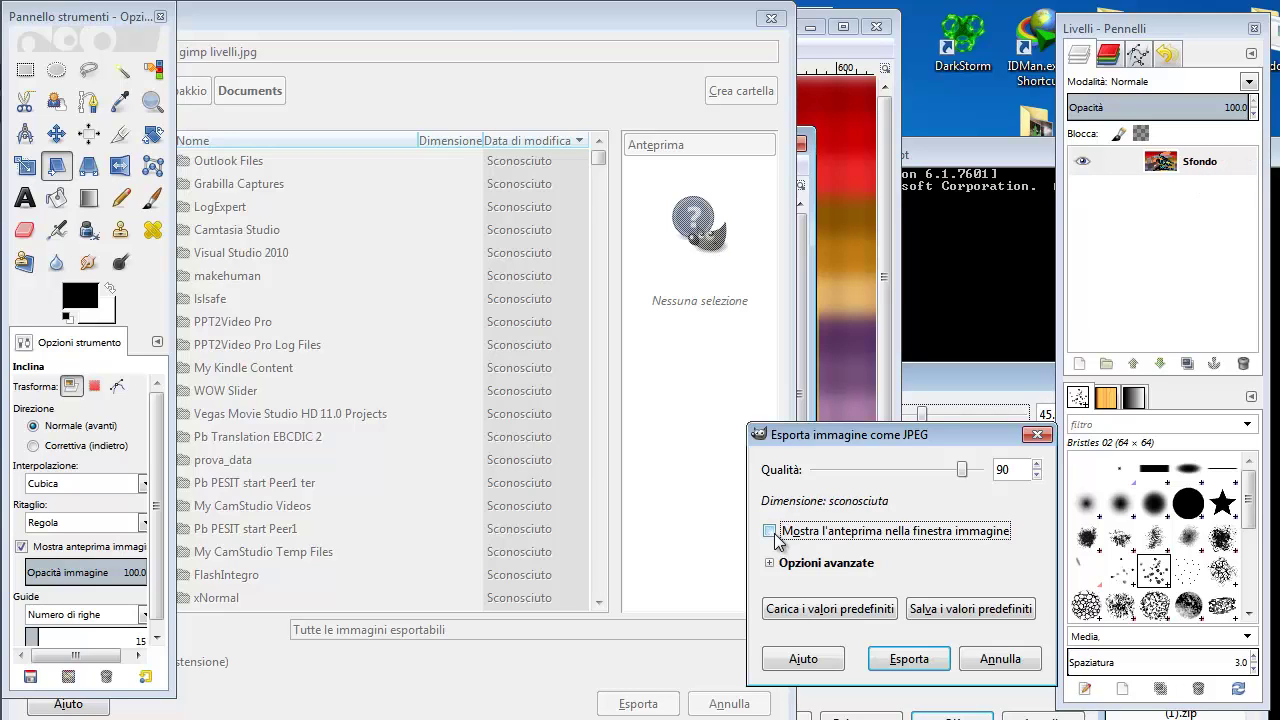
pyautogui.click(914, 664)
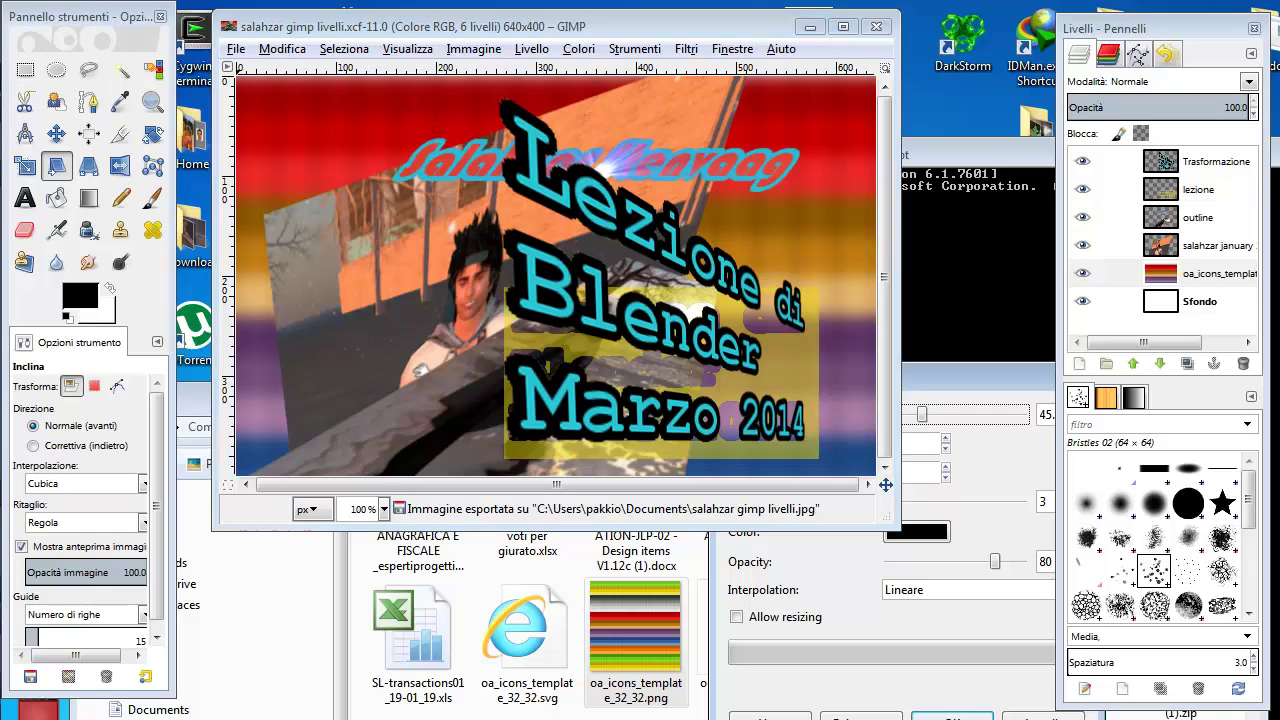
# Step: Search Everything for 'salahzar gimp' to list the exported JPG and XCF
pyautogui.hotkey('alt', 'Tab')
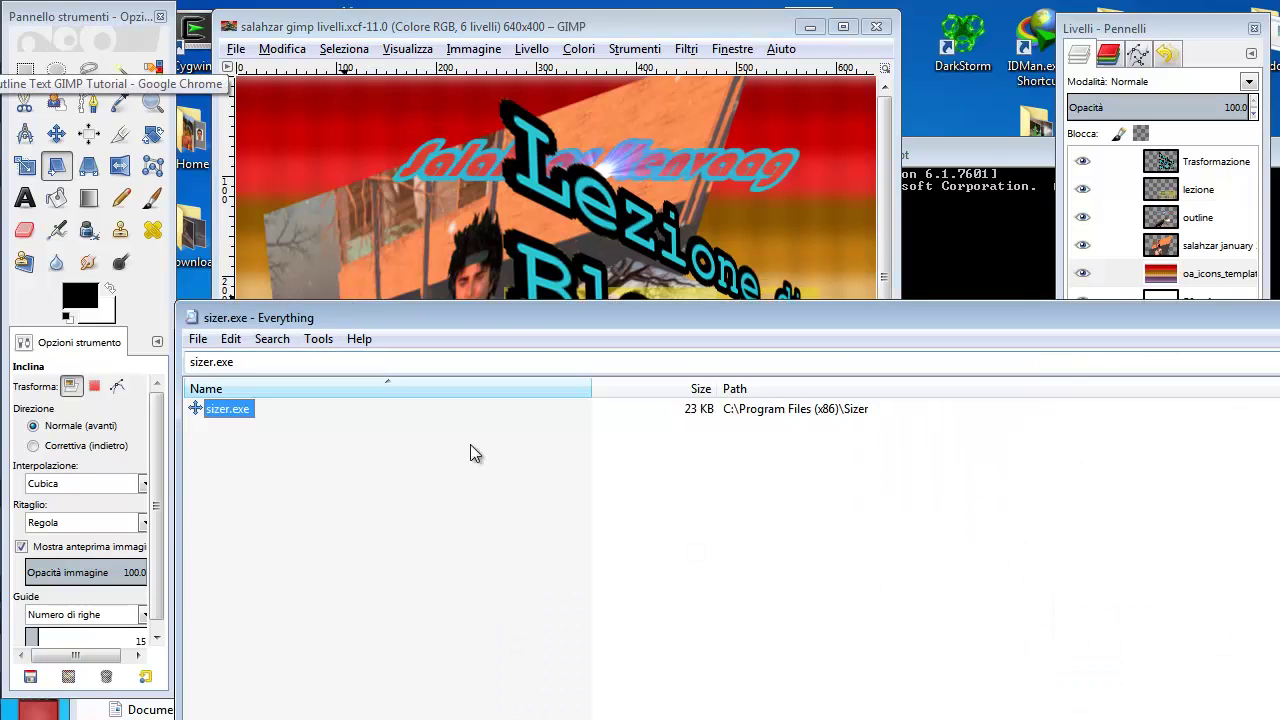
pyautogui.click(284, 371)
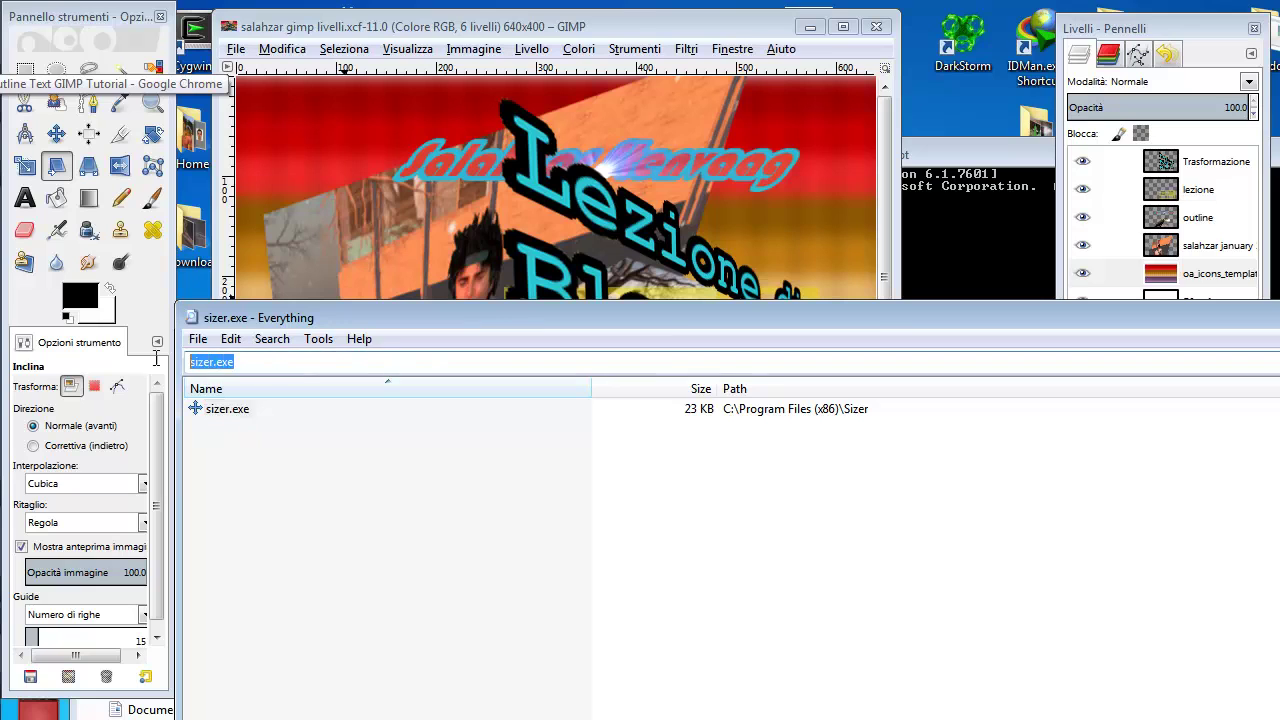
pyautogui.write('salahza')
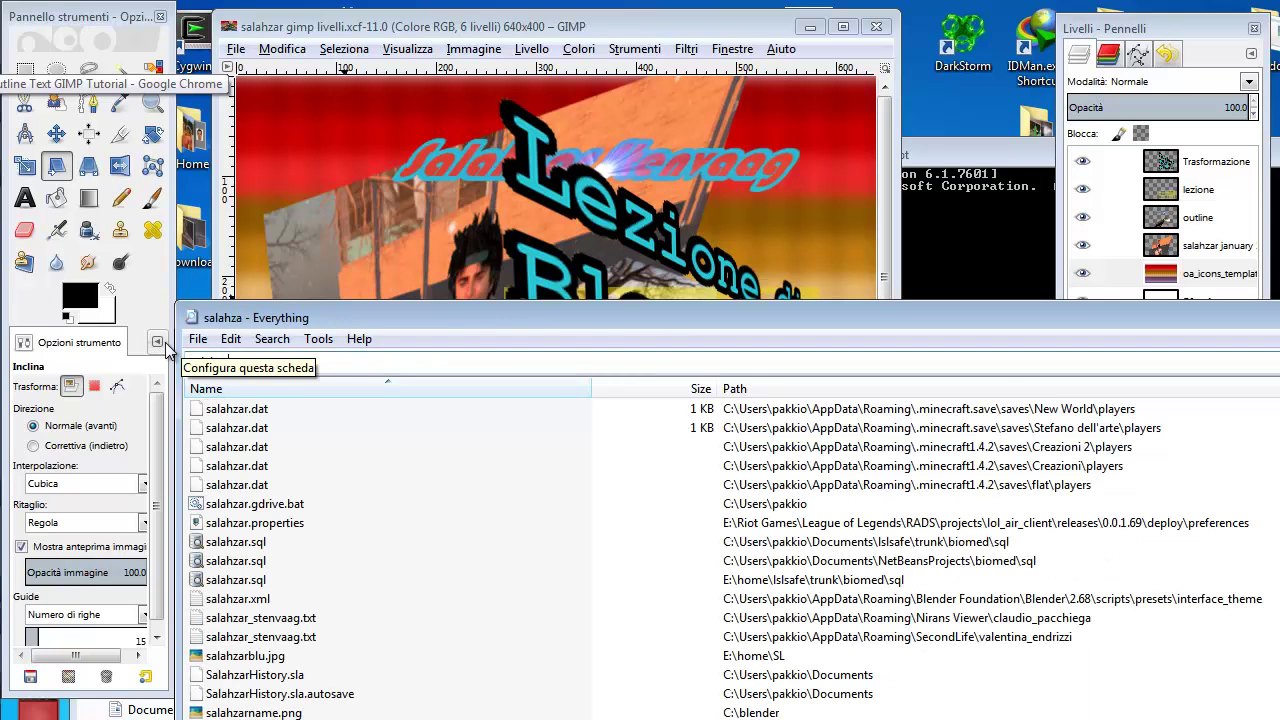
pyautogui.write('r gimp')
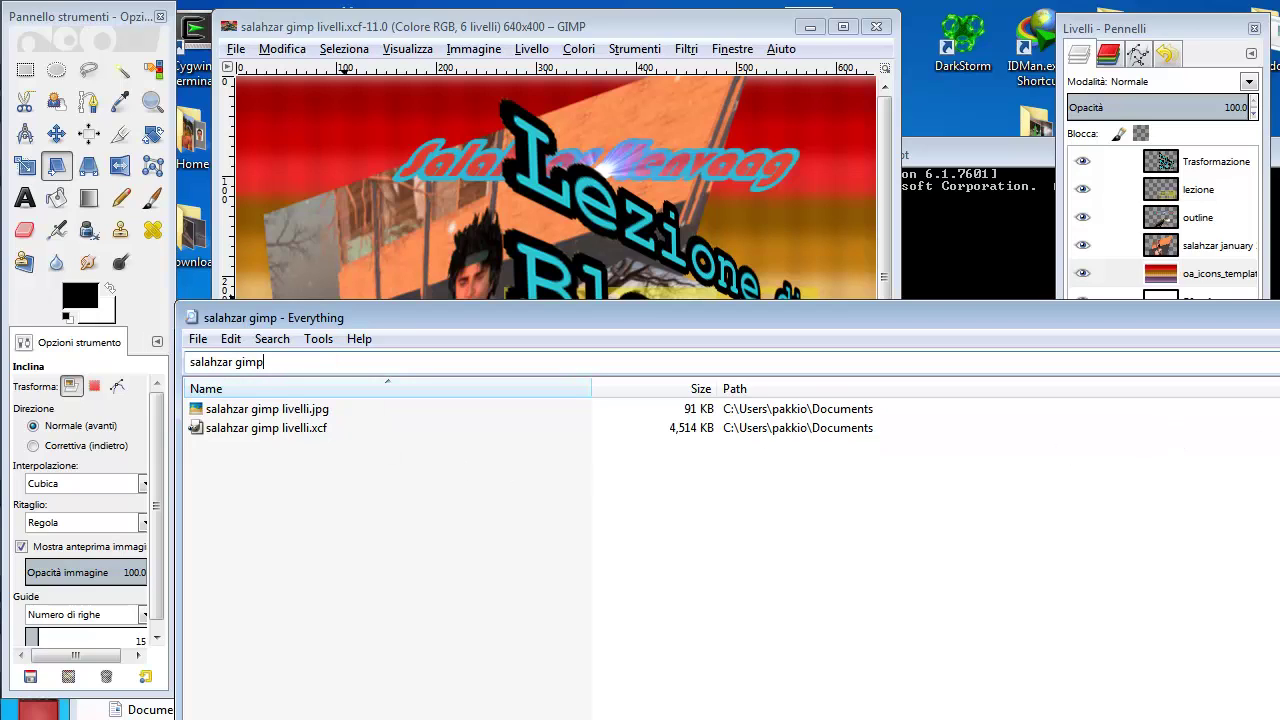
# Step: Open the 91 KB JPG to inspect it, then return to the GIMP image window
pyautogui.doubleClick(290, 410)
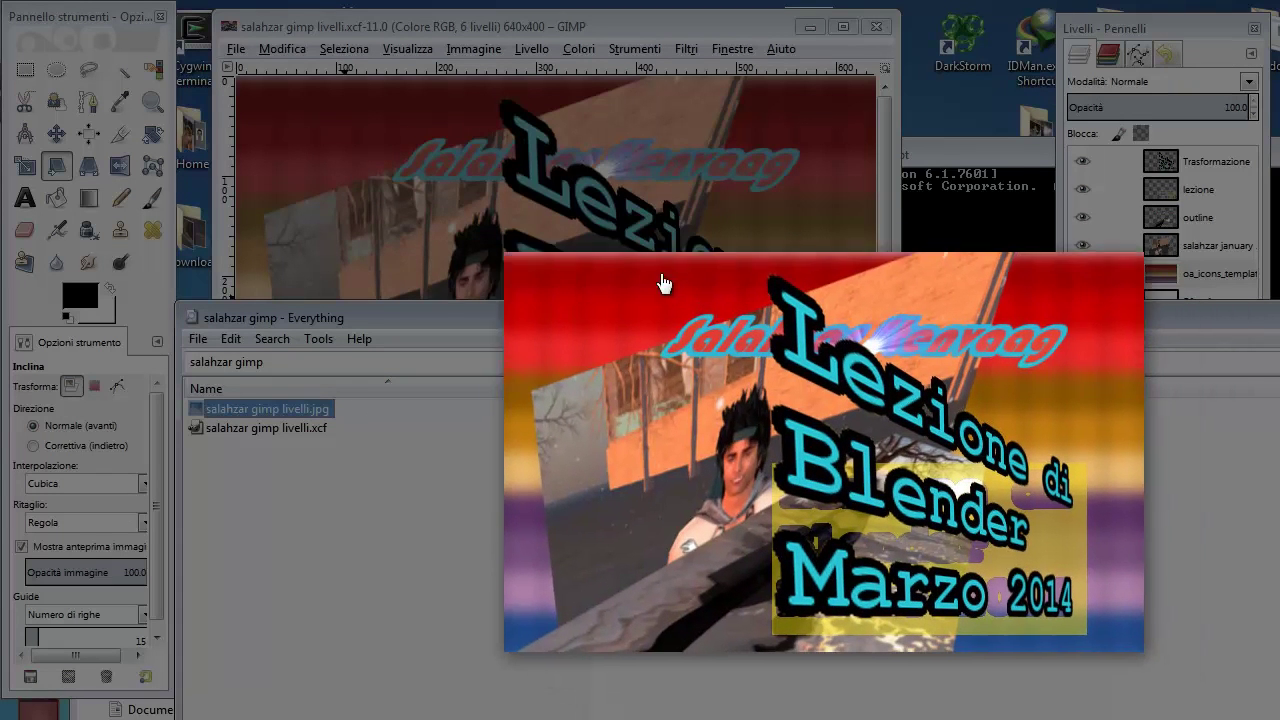
pyautogui.moveTo(805, 368); pyautogui.dragTo(541, 204)
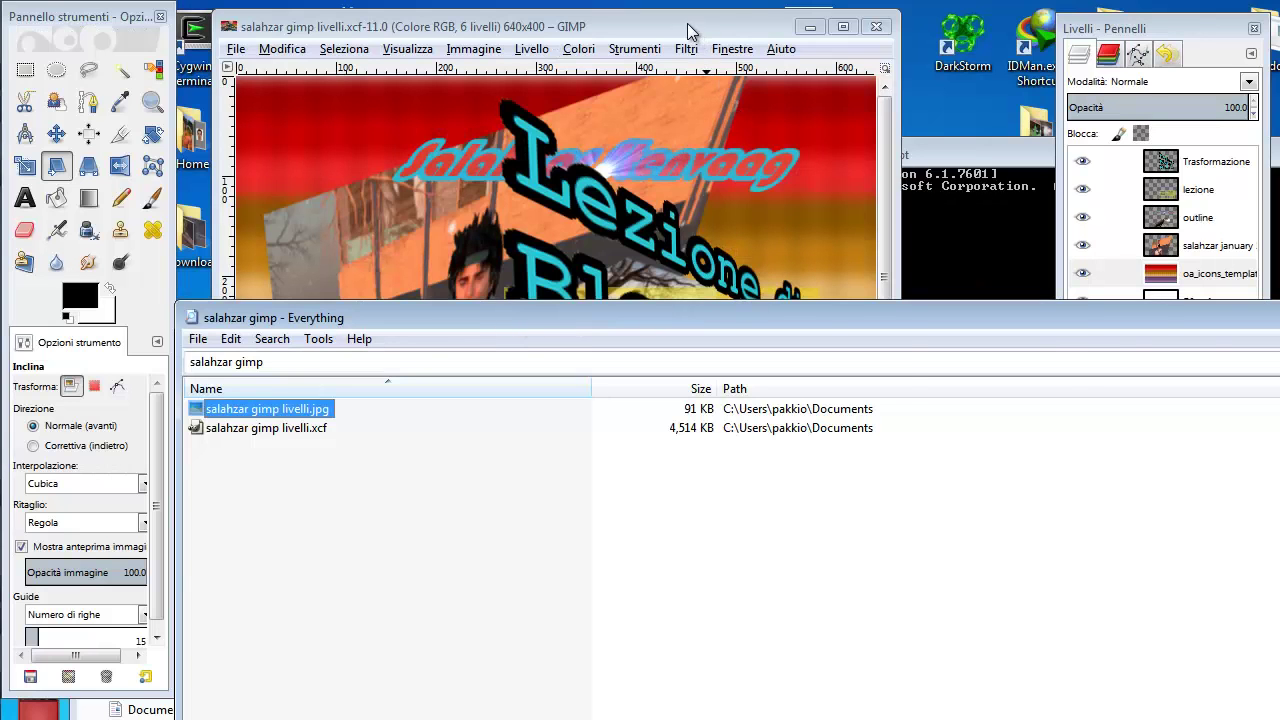
pyautogui.click(687, 23)
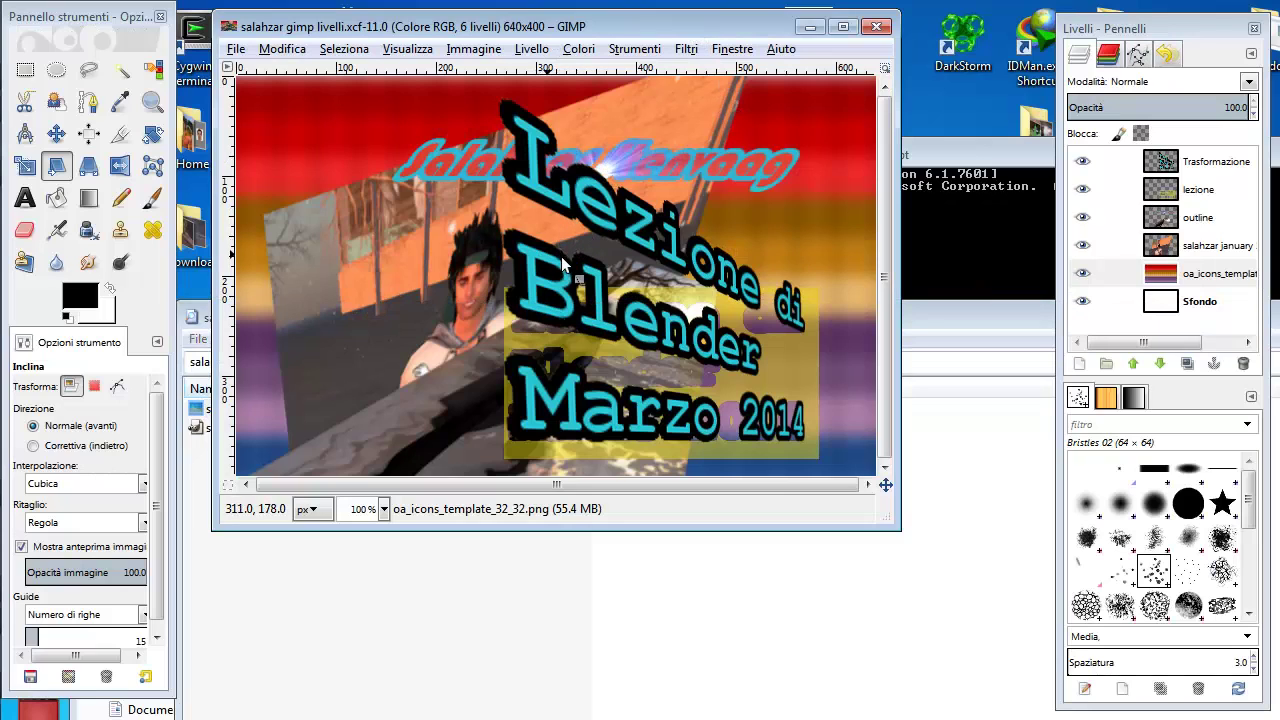
# Step: Move the person photo to a new spot on the collage with the Move tool
pyautogui.click(1170, 226)
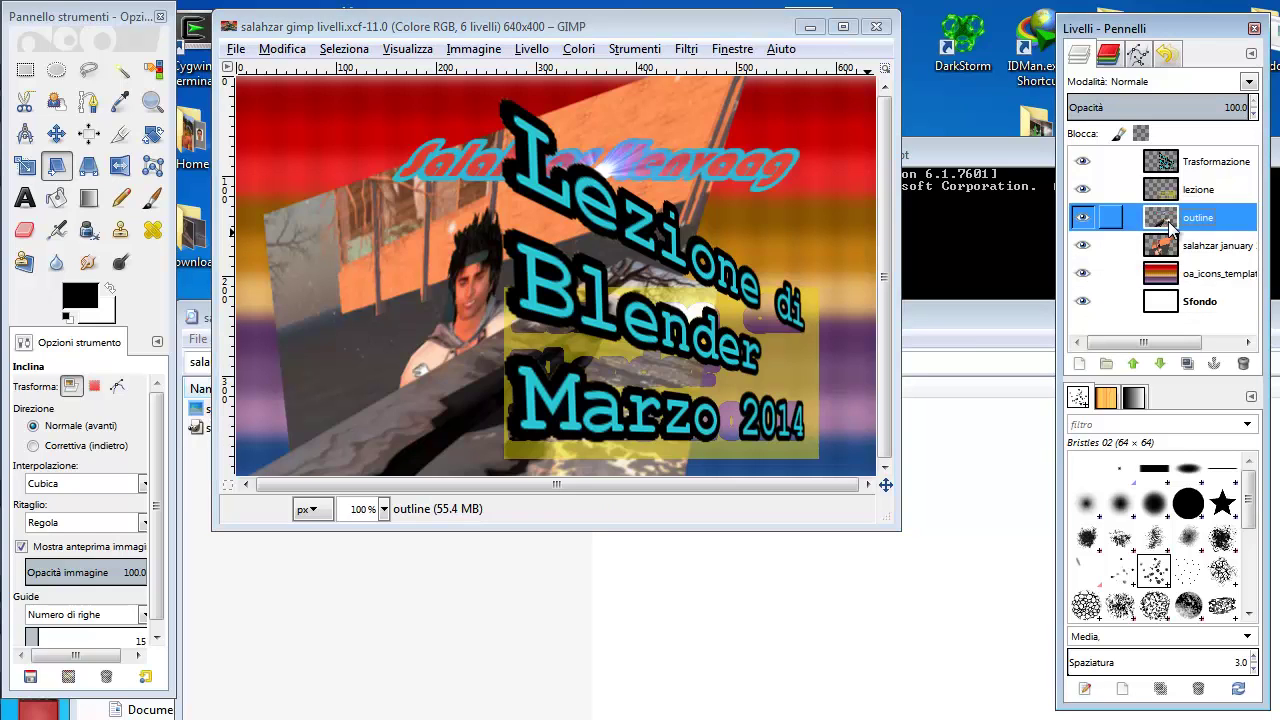
pyautogui.click(57, 133)
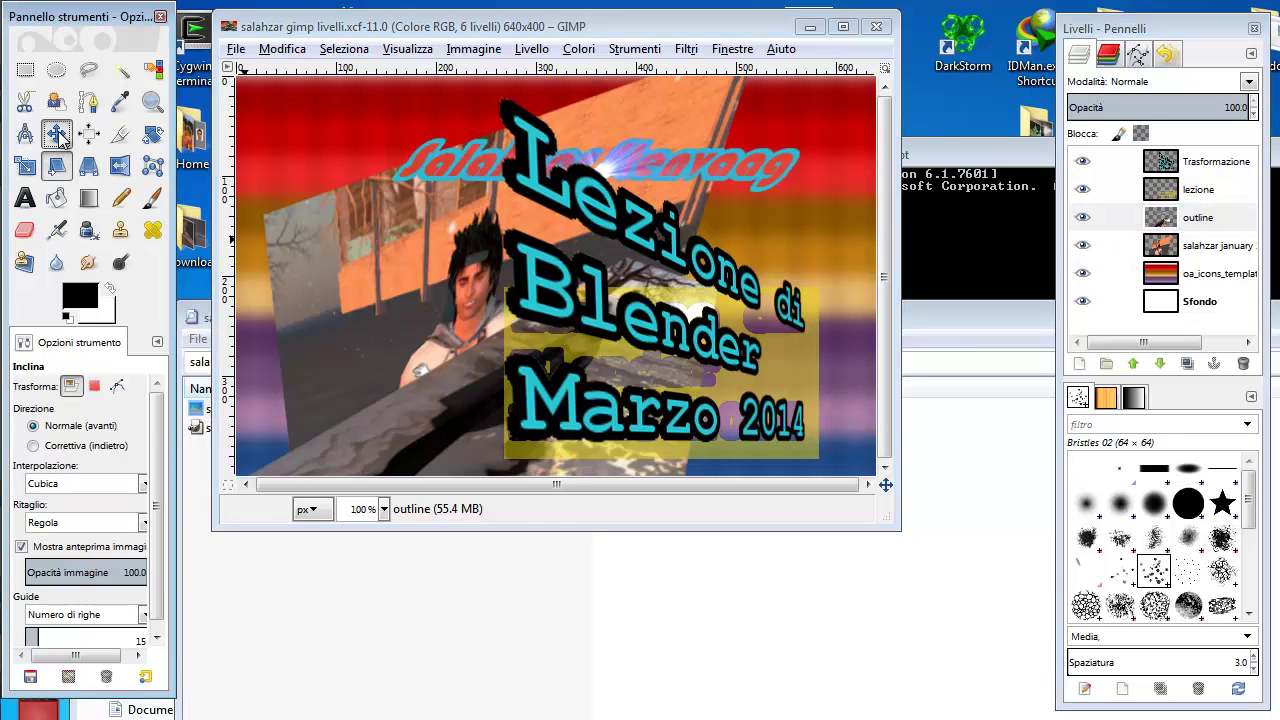
pyautogui.click(57, 133)
pyautogui.moveTo(438, 296); pyautogui.dragTo(454, 318)
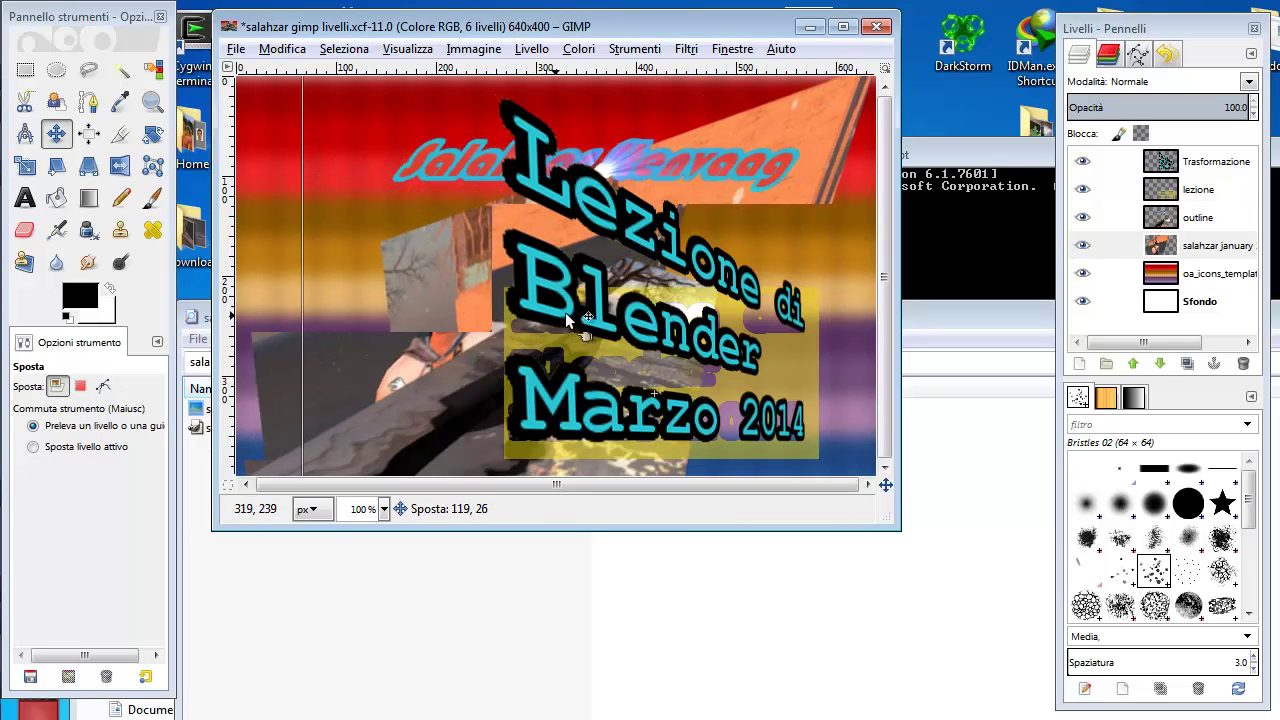
pyautogui.moveTo(454, 318)
pyautogui.mouseDown()
pyautogui.moveTo(377, 283)
pyautogui.moveTo(421, 267)
pyautogui.moveTo(399, 287)
pyautogui.moveTo(372, 371)
pyautogui.moveTo(684, 447)
pyautogui.moveTo(474, 325)
pyautogui.moveTo(412, 306)
pyautogui.moveTo(423, 323)
pyautogui.mouseUp()
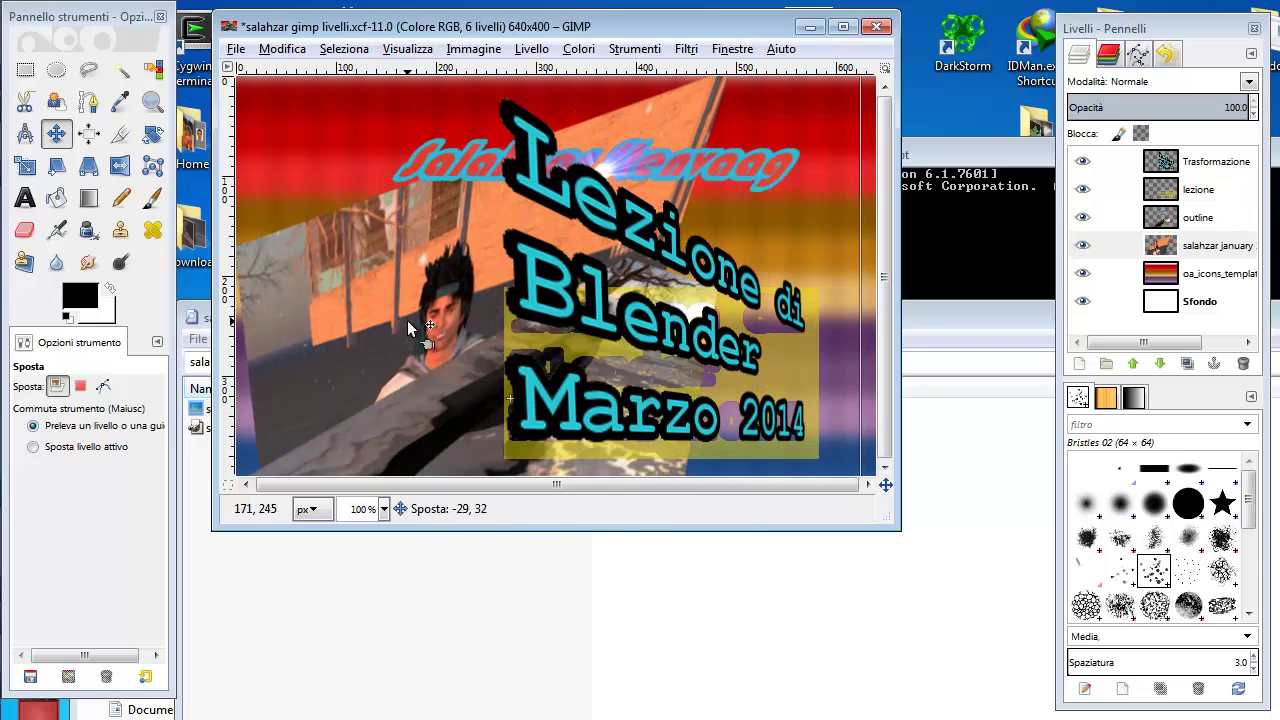
pyautogui.click(444, 202)
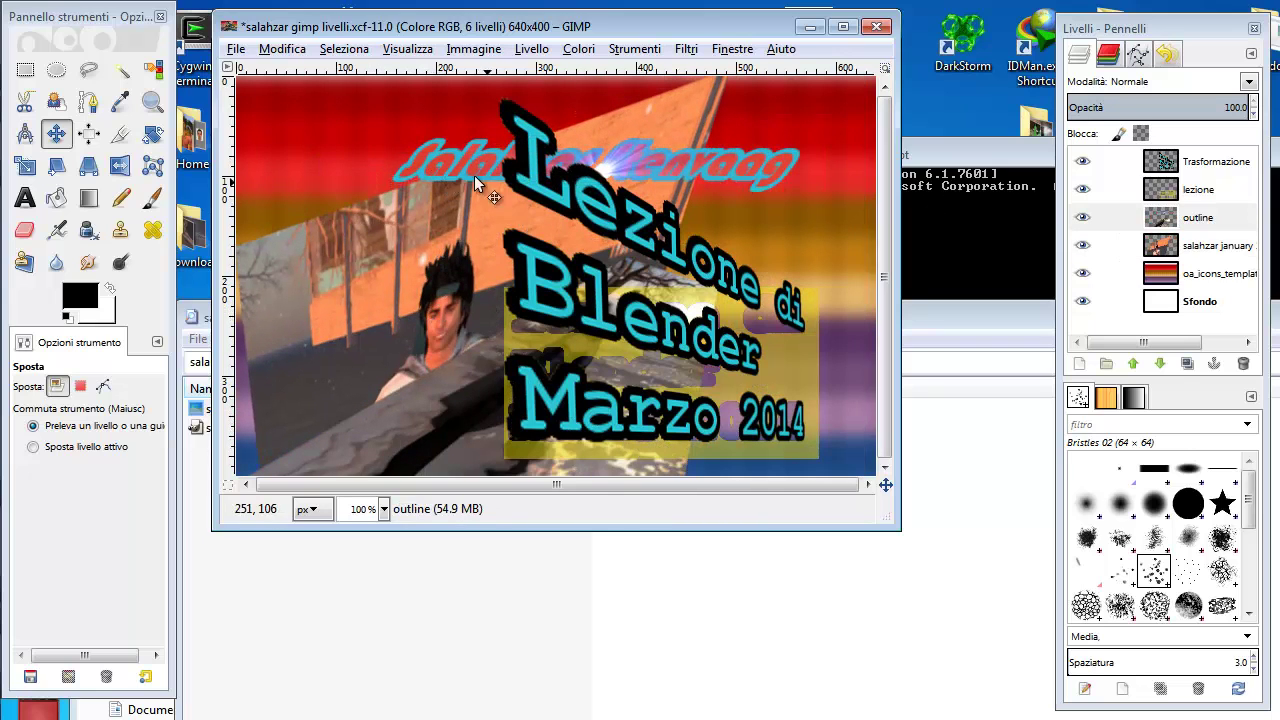
# Step: Shift the cyan script title further right along the top of the collage
pyautogui.click(1192, 245)
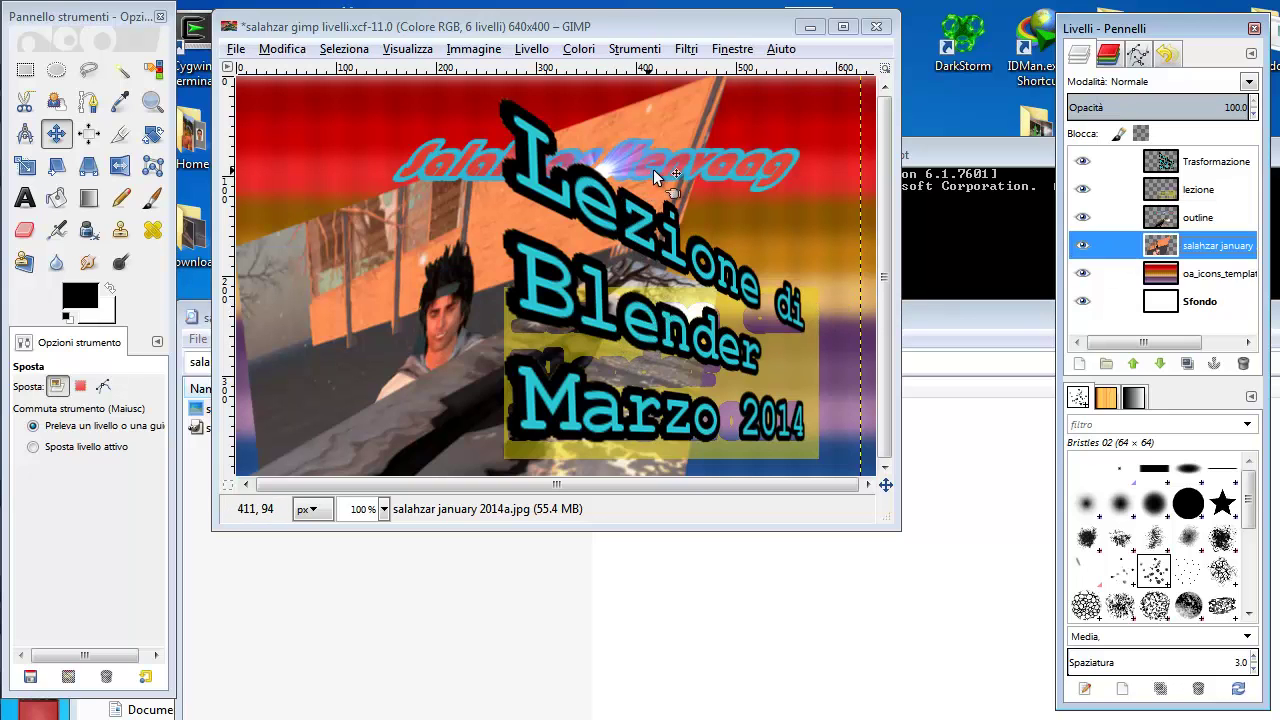
pyautogui.moveTo(676, 170); pyautogui.dragTo(599, 132)
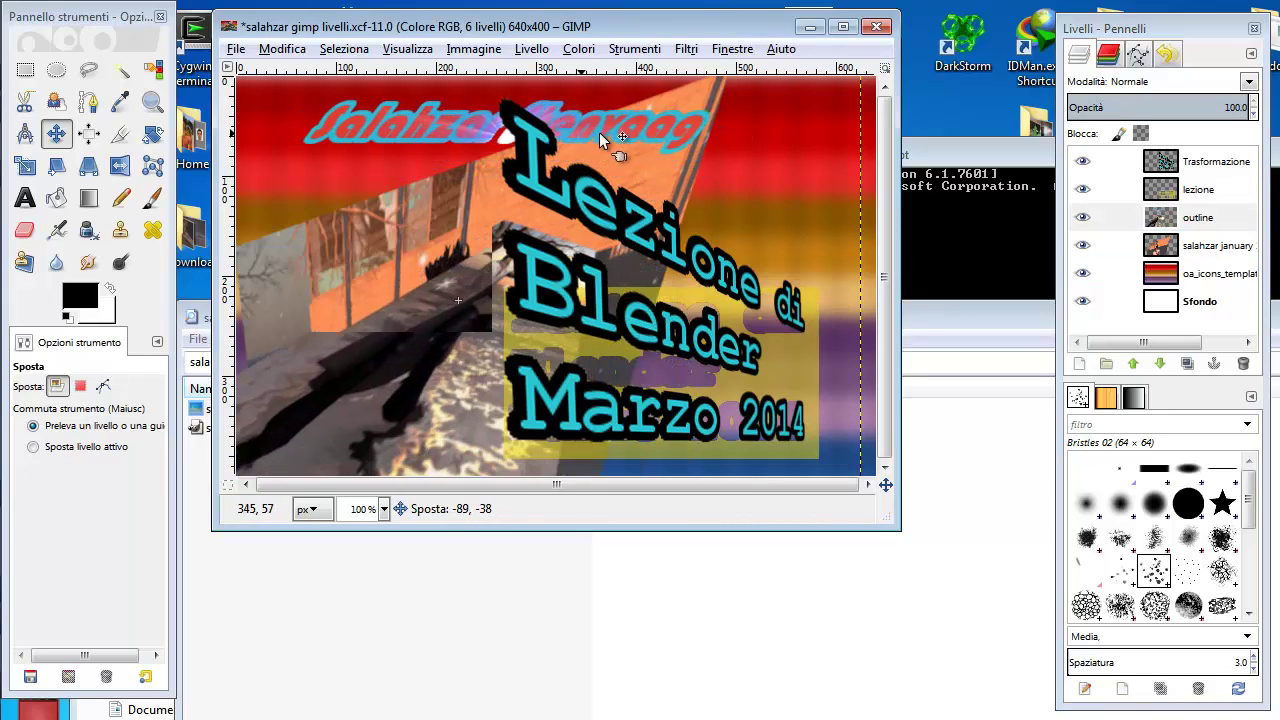
pyautogui.moveTo(599, 132); pyautogui.dragTo(714, 135)
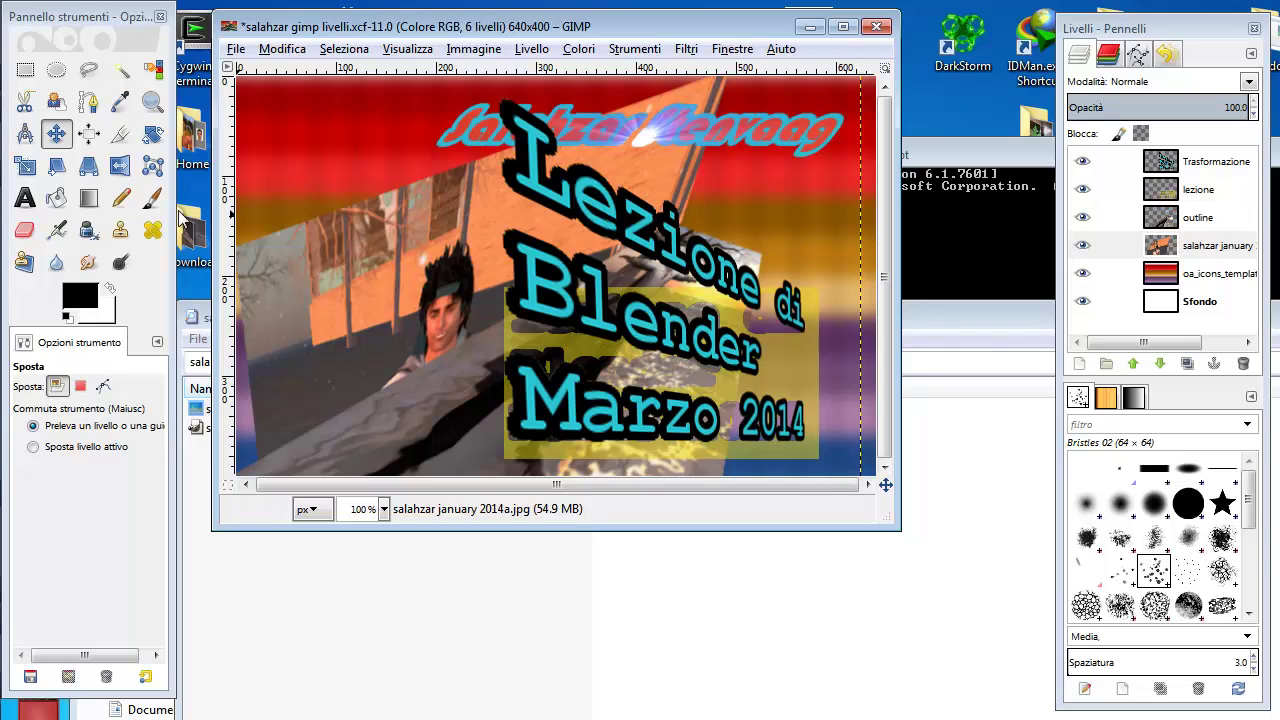
# Step: Paint a thick black loop around the man's face with the 2. Hardness 100 brush
pyautogui.click(121, 201)
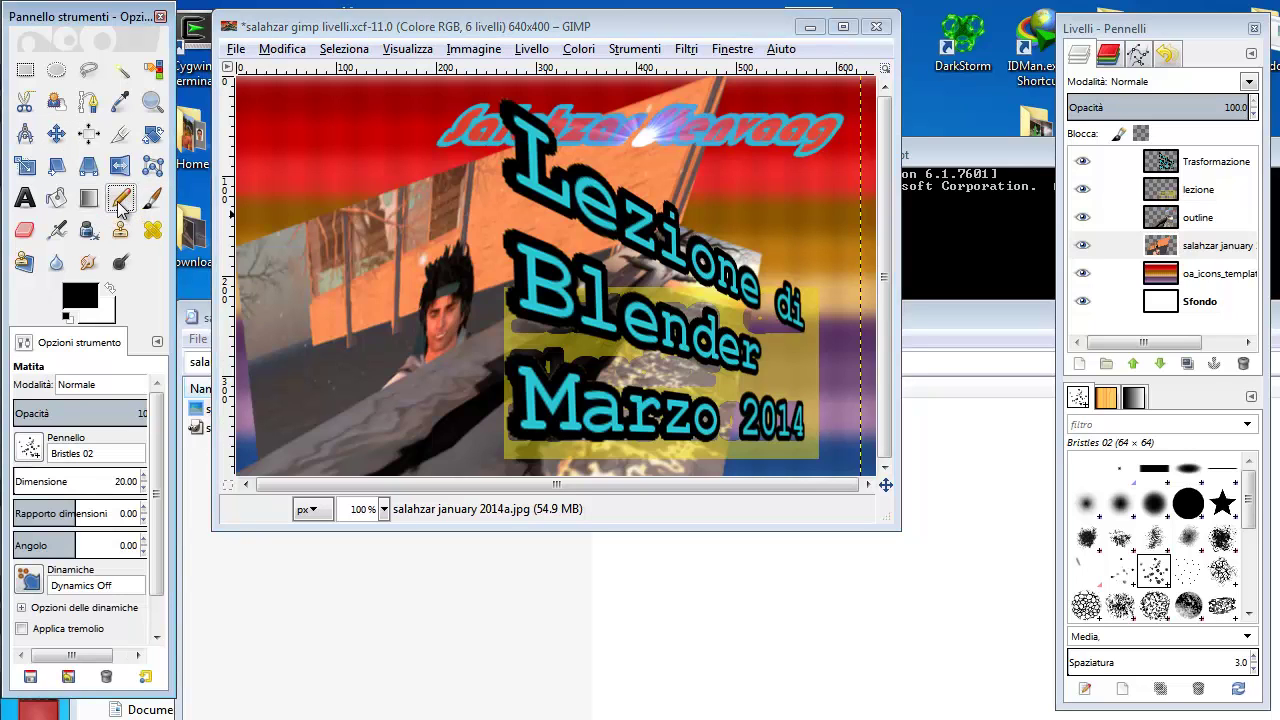
pyautogui.click(148, 200)
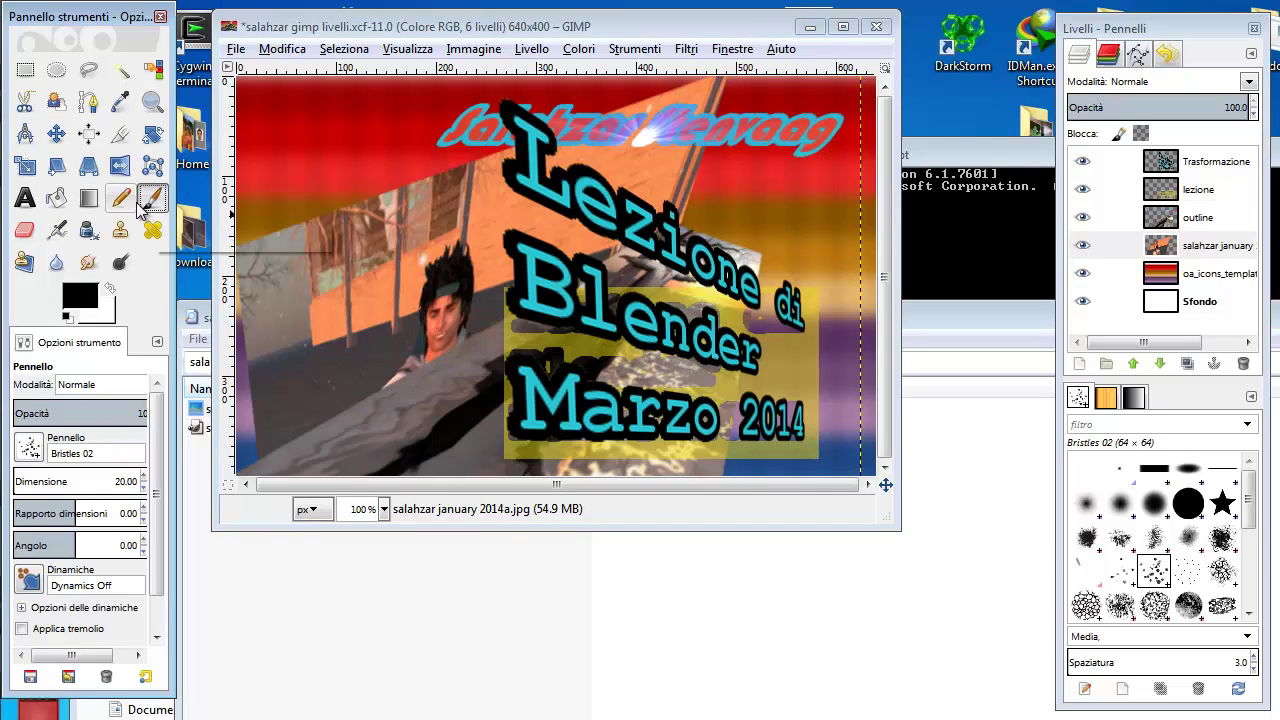
pyautogui.click(1189, 505)
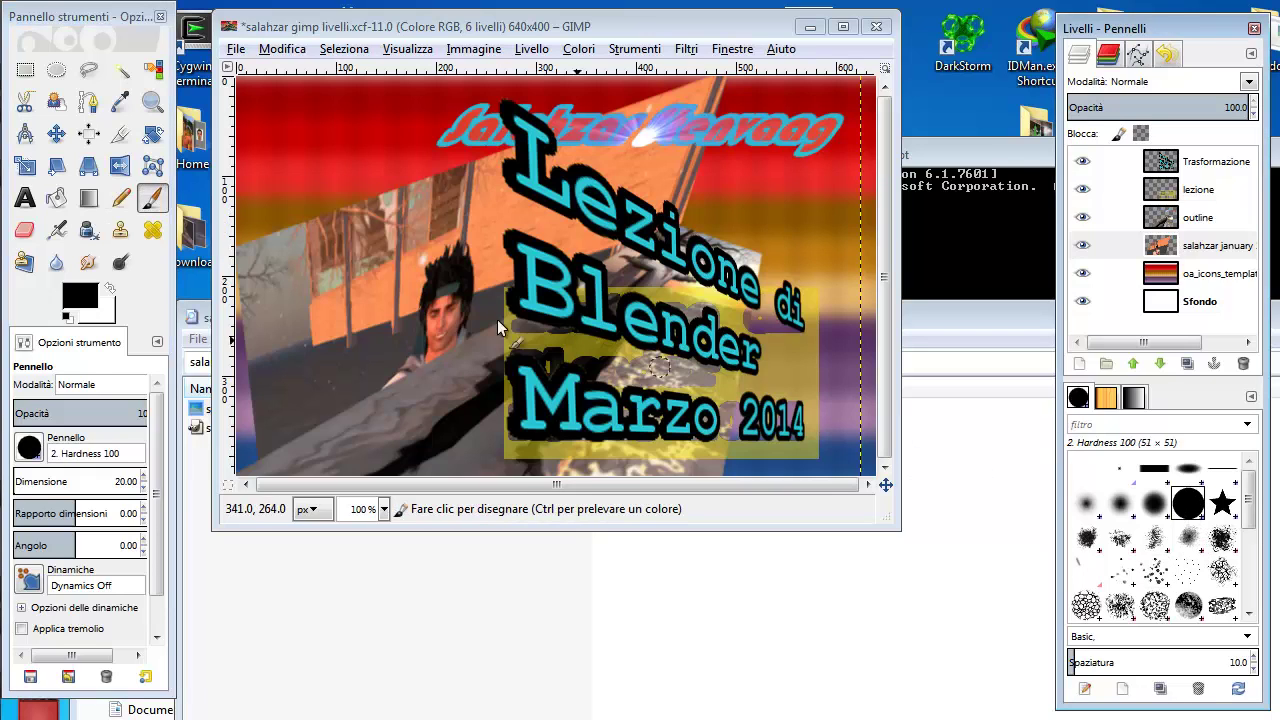
pyautogui.moveTo(349, 310)
pyautogui.mouseDown()
pyautogui.moveTo(380, 222)
pyautogui.moveTo(462, 217)
pyautogui.mouseUp()
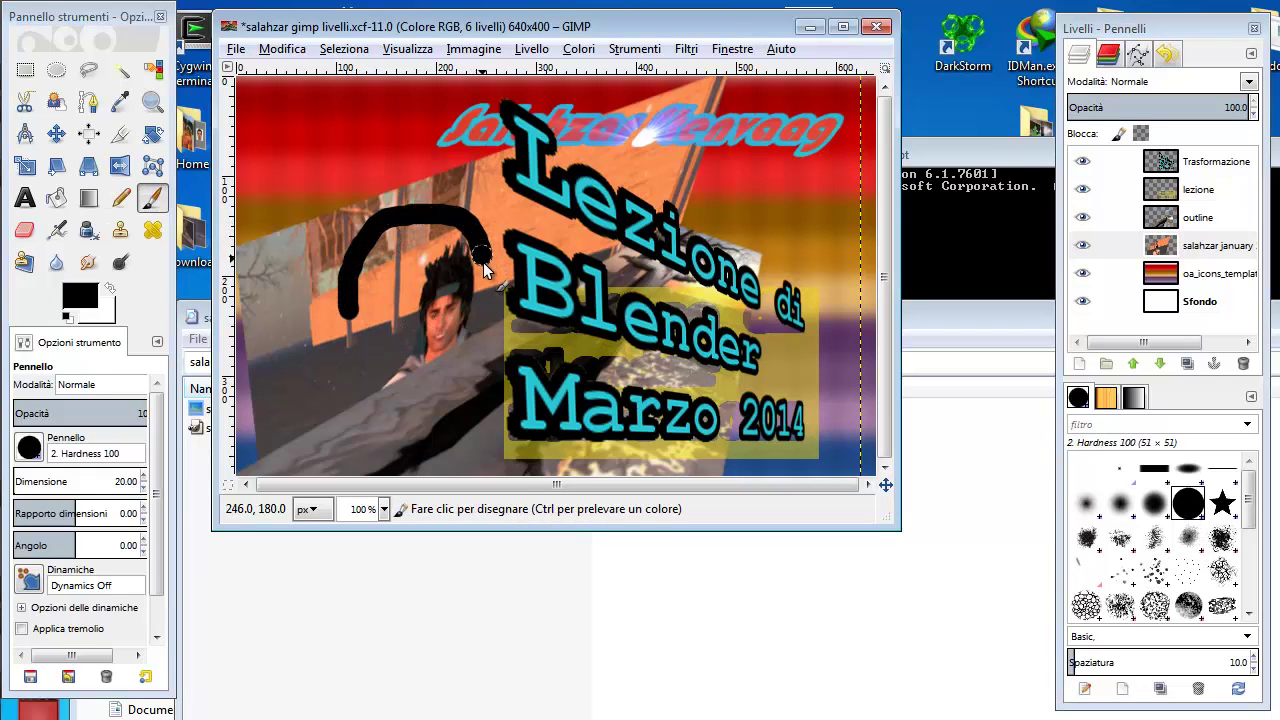
pyautogui.moveTo(483, 262); pyautogui.dragTo(476, 336)
pyautogui.moveTo(383, 352); pyautogui.dragTo(338, 305)
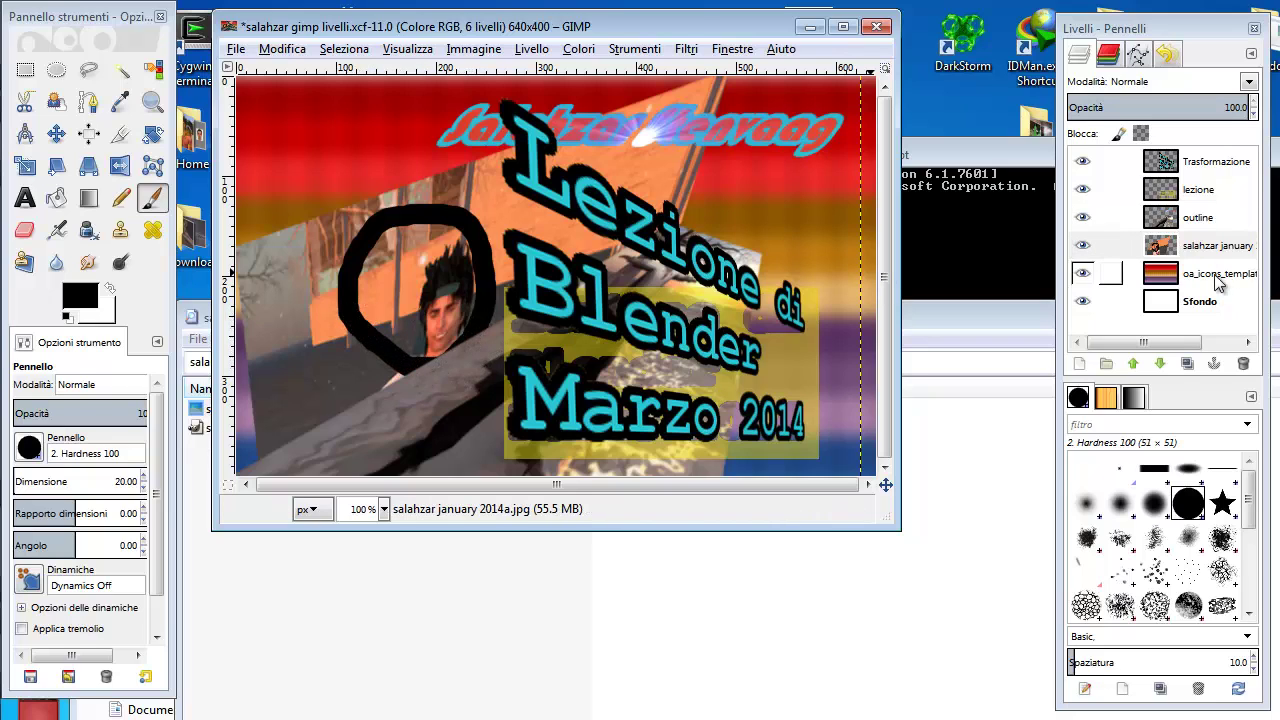
# Step: Add black curved strokes looping up and left across the upper-left collage
pyautogui.click(1181, 296)
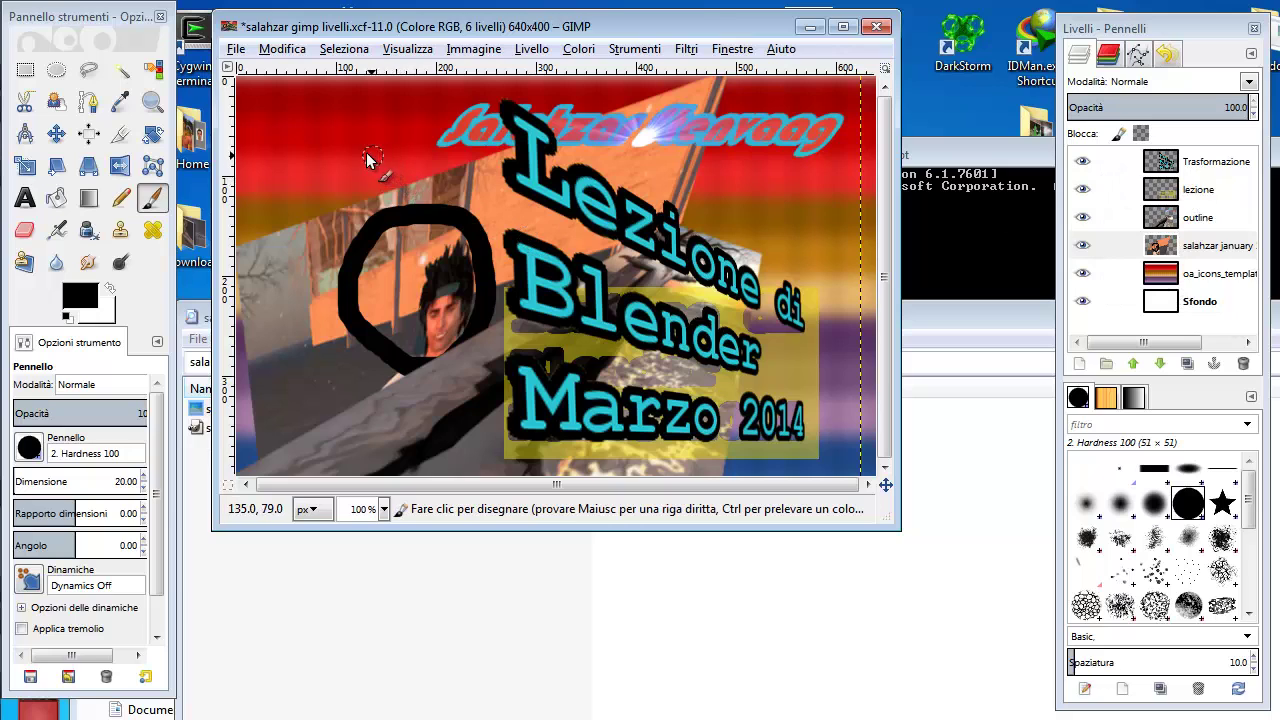
pyautogui.moveTo(368, 157)
pyautogui.mouseDown()
pyautogui.moveTo(482, 166)
pyautogui.moveTo(492, 184)
pyautogui.mouseUp()
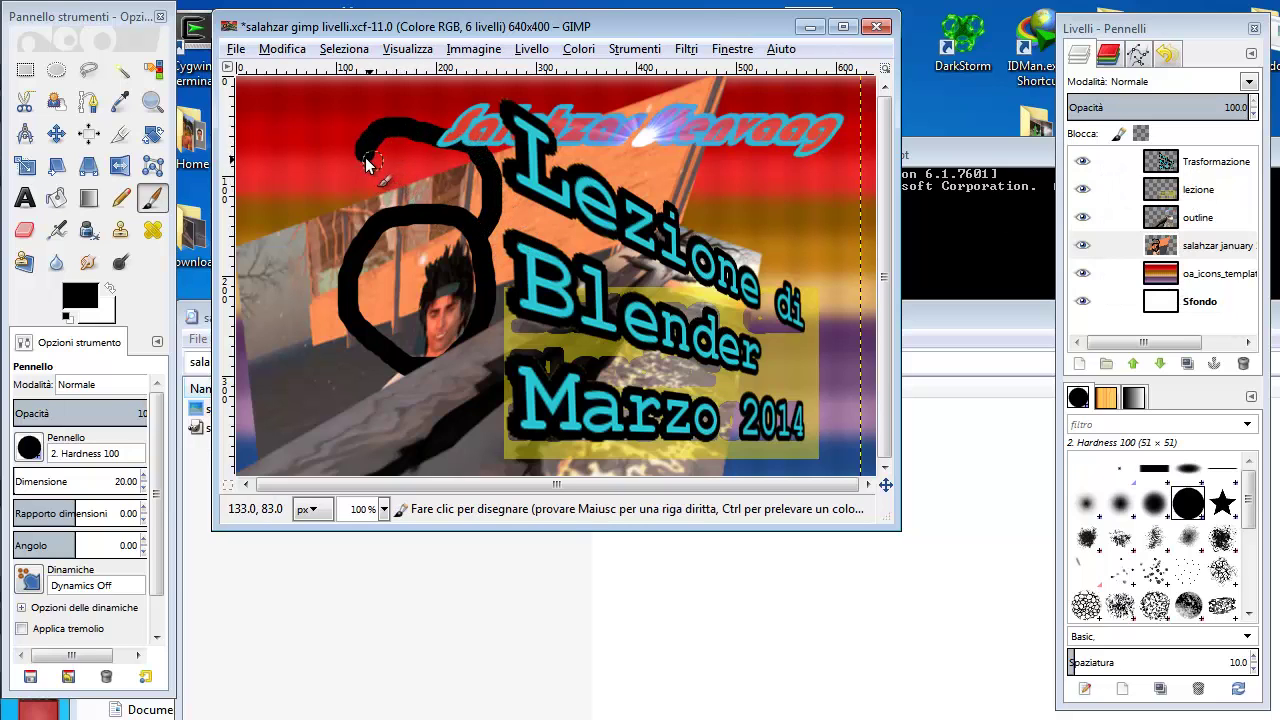
pyautogui.moveTo(367, 163); pyautogui.dragTo(288, 248)
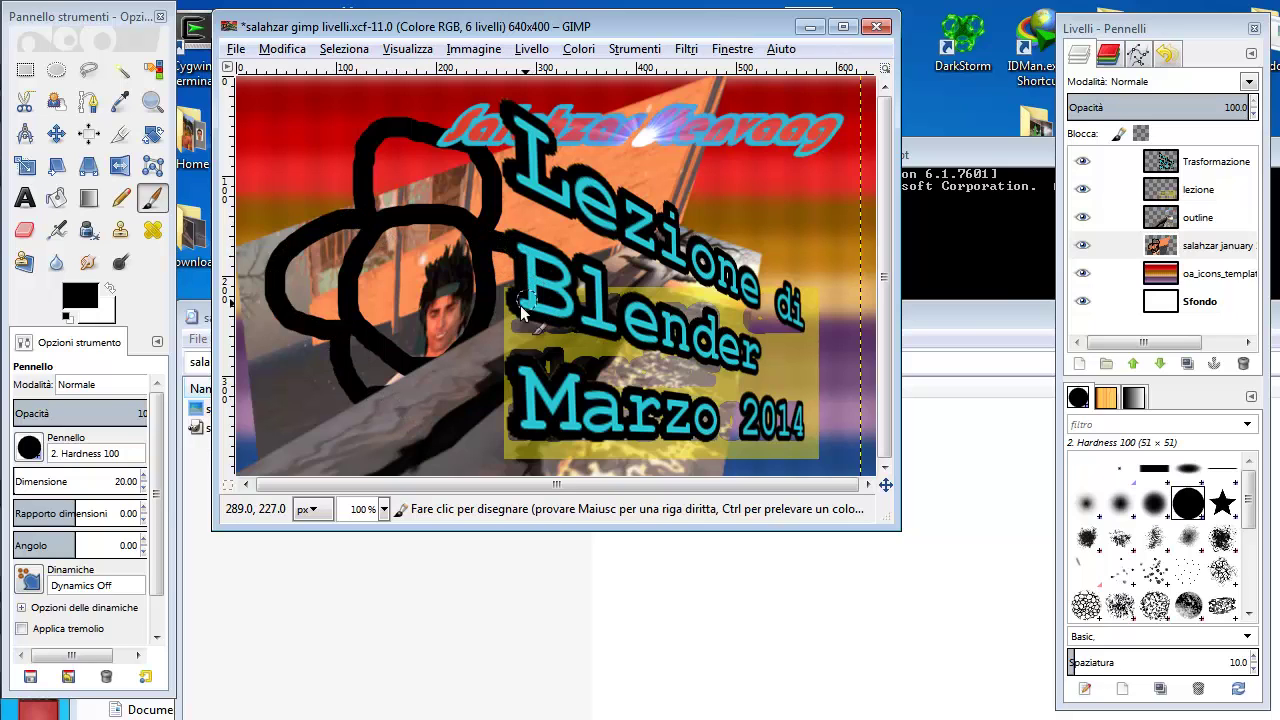
pyautogui.click(1216, 252)
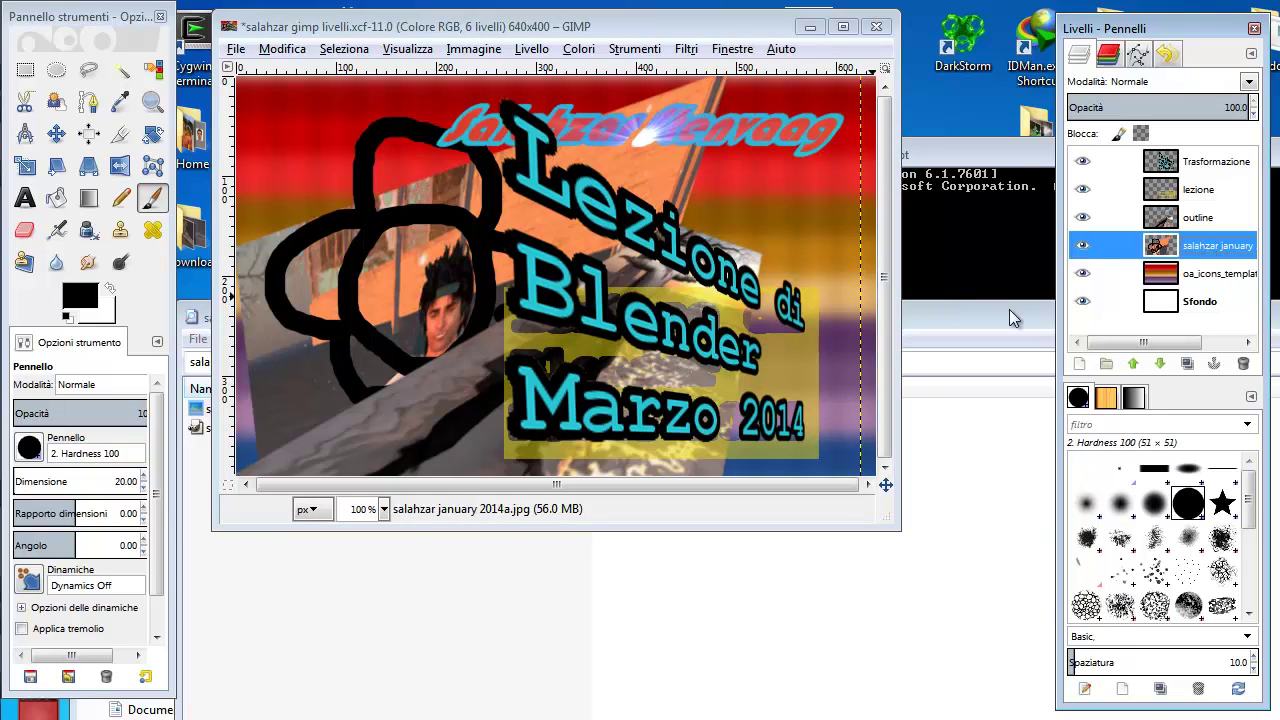
# Step: Nudge the yellow Lezione di Blender Marzo 2014 title block slightly up and left
pyautogui.click(1200, 189)
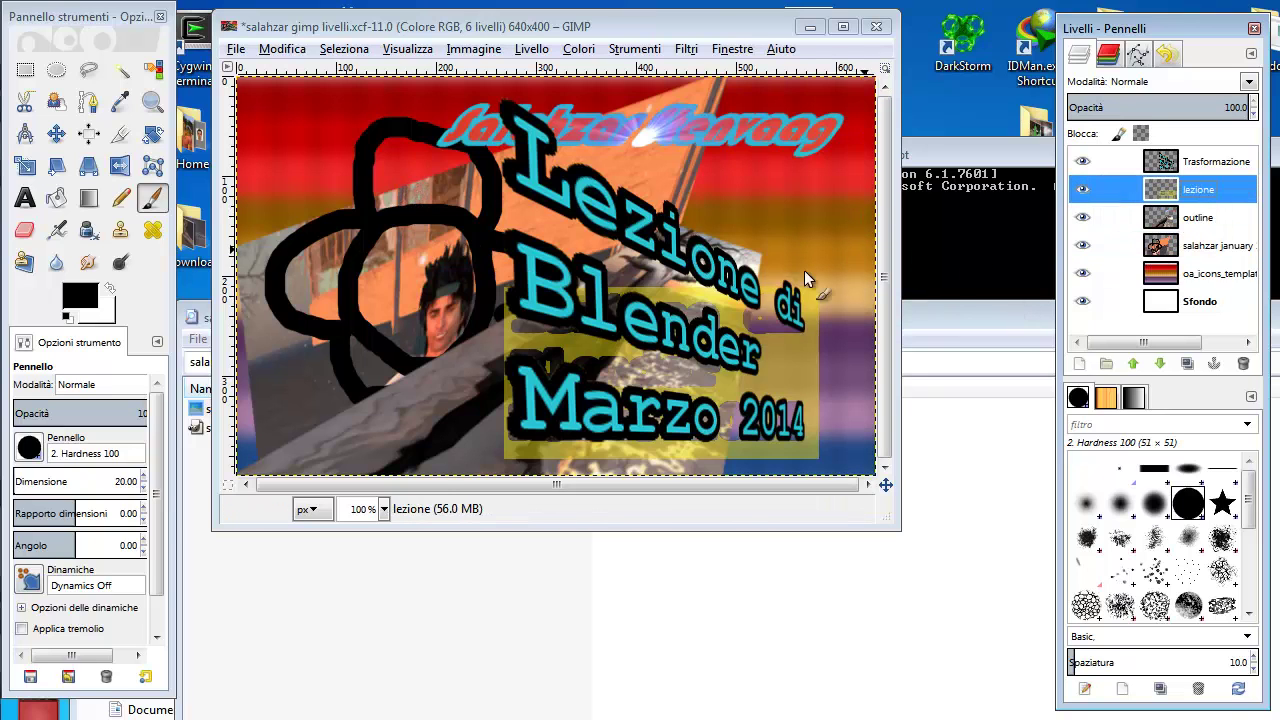
pyautogui.click(56, 133)
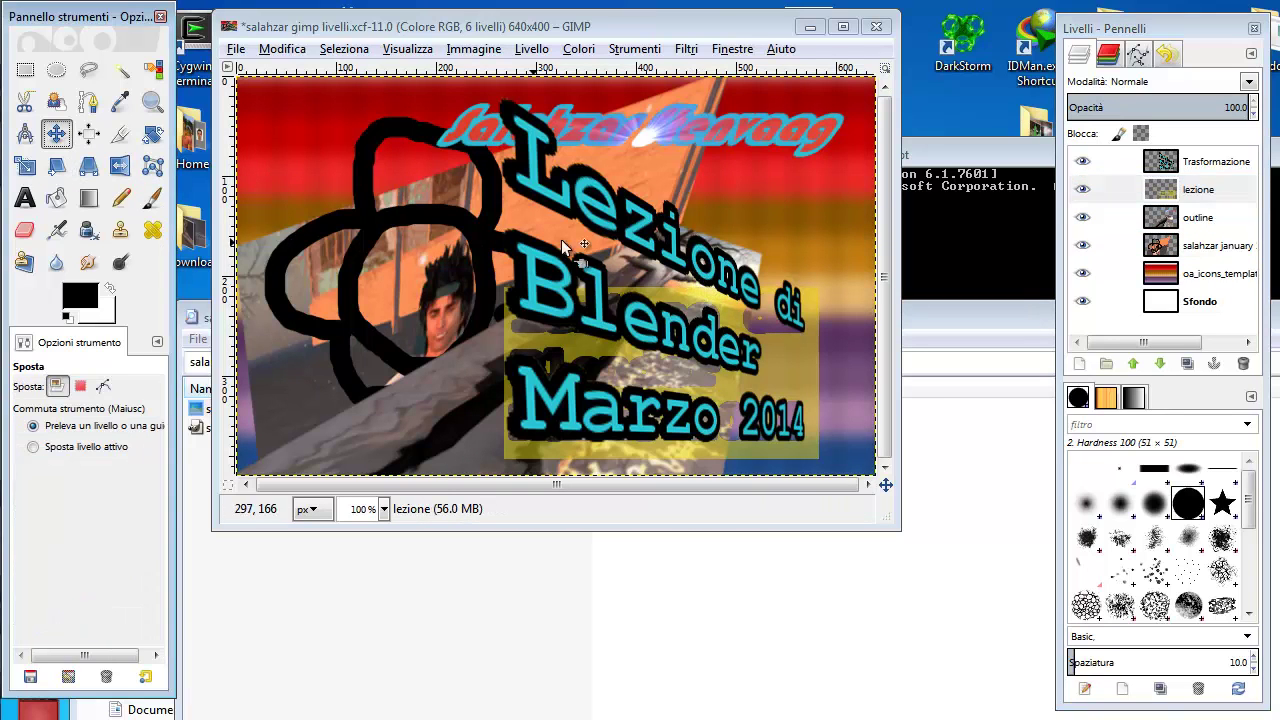
pyautogui.moveTo(641, 292)
pyautogui.mouseDown()
pyautogui.moveTo(620, 286)
pyautogui.moveTo(688, 265)
pyautogui.moveTo(784, 275)
pyautogui.moveTo(604, 284)
pyautogui.moveTo(570, 303)
pyautogui.moveTo(640, 281)
pyautogui.mouseUp()
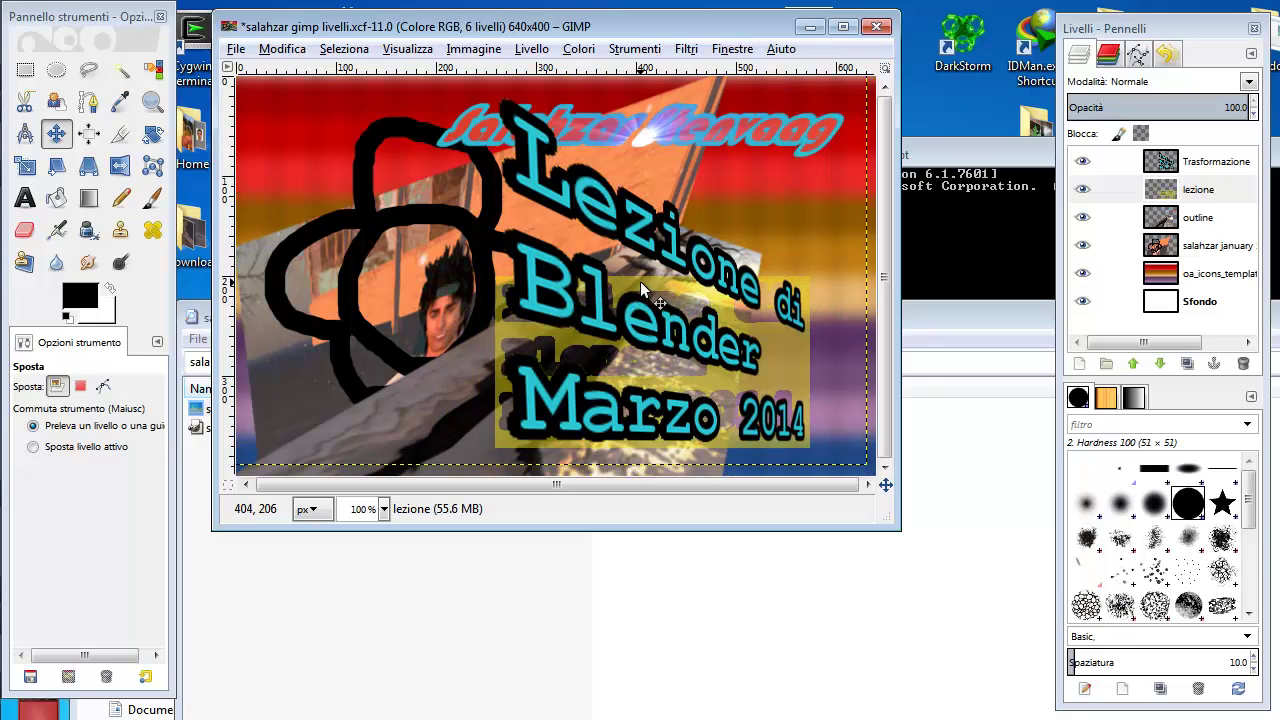